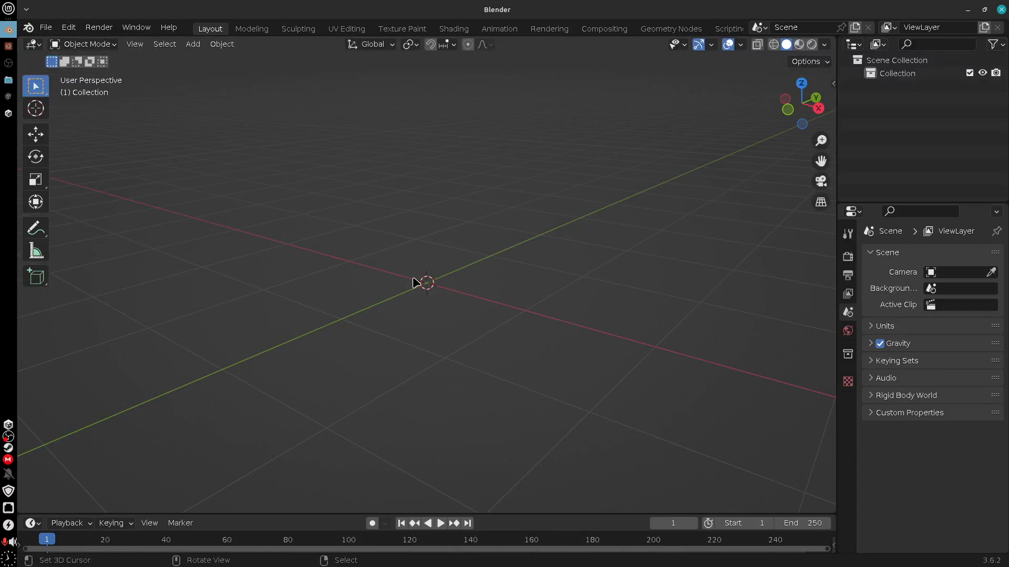
Add a Monkey mesh at the scene origin
{"action": "left_click", "coordinate": [193, 44]}
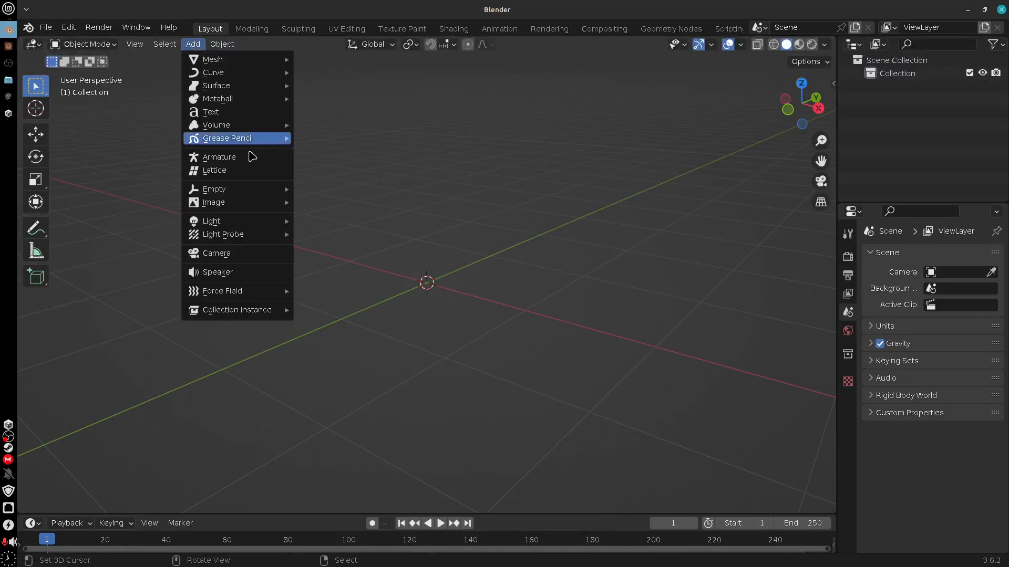
{"action": "mouse_move", "coordinate": [248, 64]}
{"action": "left_click", "coordinate": [362, 182]}
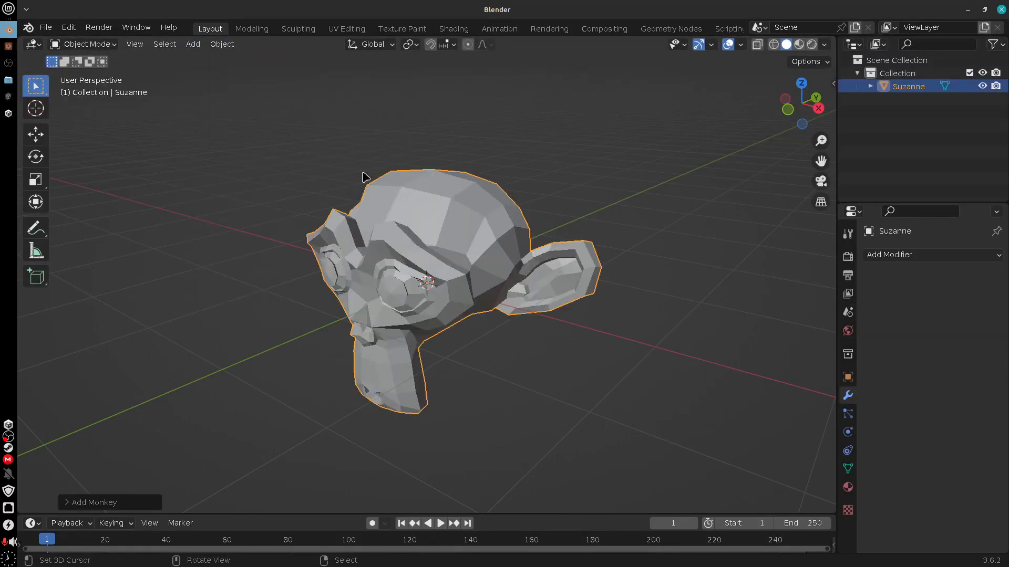
{"action": "middle_click_drag", "start_coordinate": [514, 365], "coordinate": [516, 271]}
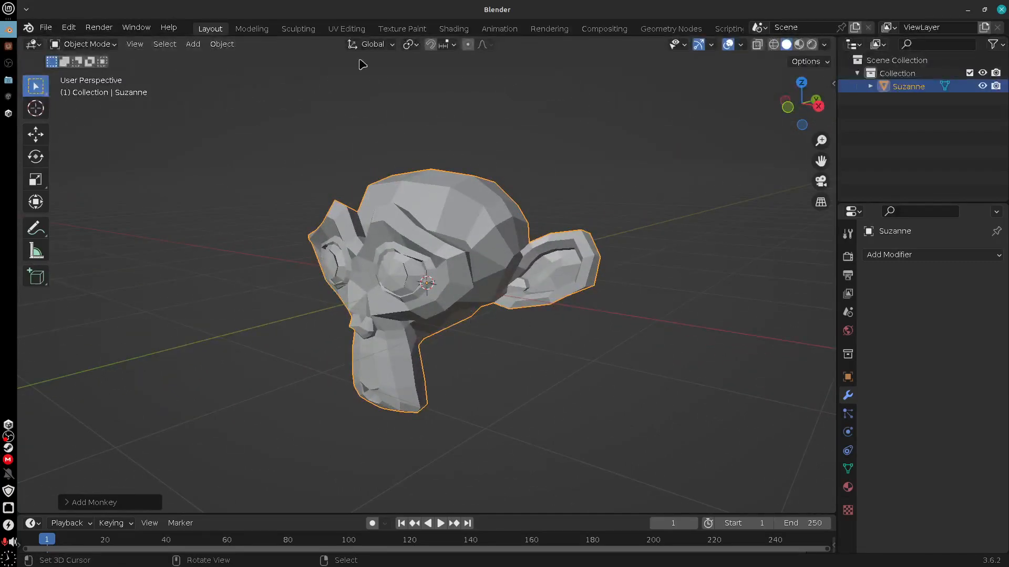
Inspect the monkey head's UV layout in the UV Editing workspace
{"action": "left_click", "coordinate": [346, 29]}
{"action": "scroll", "coordinate": [321, 371], "scroll_direction": "up", "scroll_amount": 3}
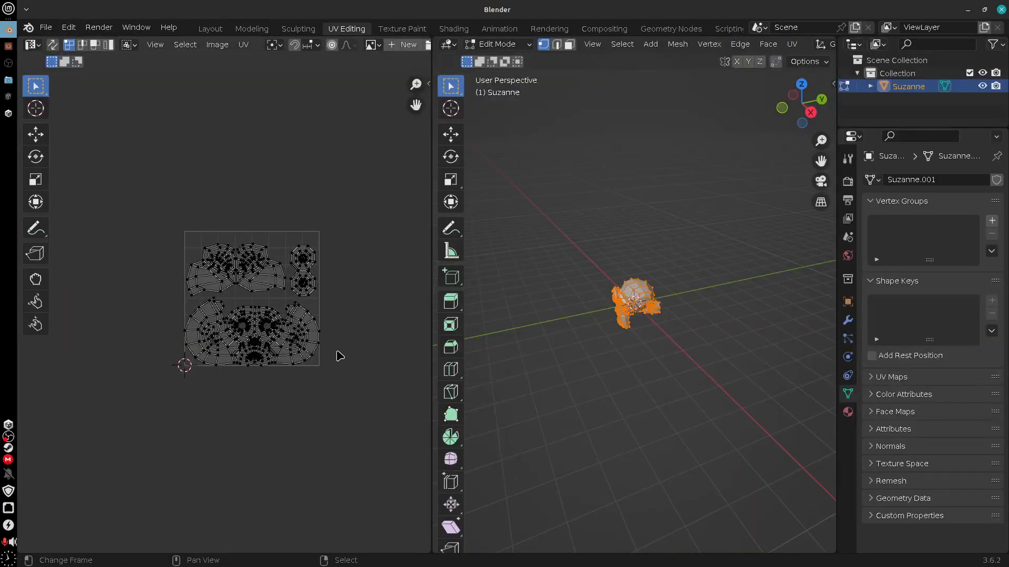
{"action": "scroll", "coordinate": [327, 382], "scroll_direction": "up", "scroll_amount": 4}
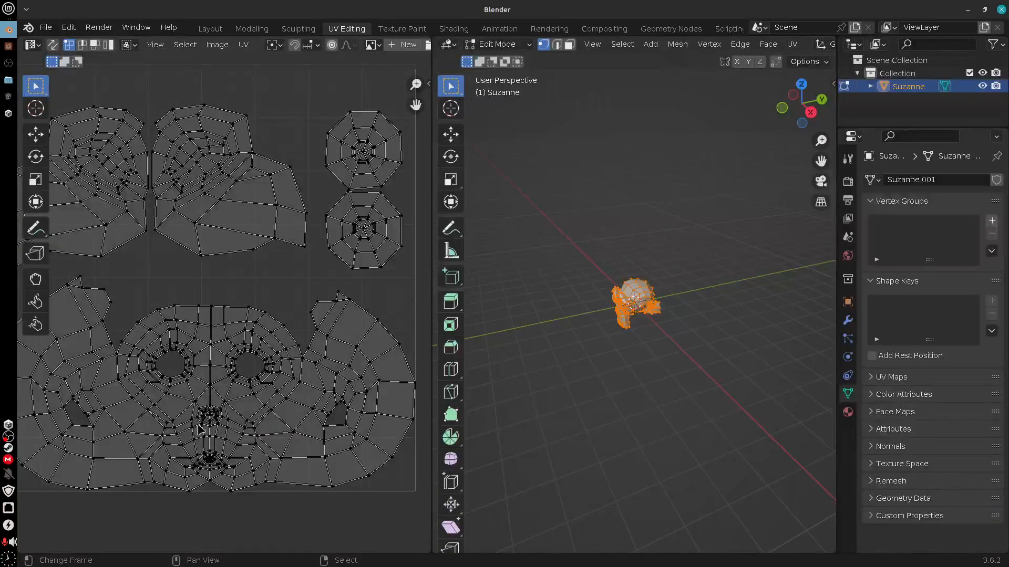
{"action": "middle_click_drag", "start_coordinate": [240, 420], "coordinate": [261, 418]}
{"action": "scroll", "coordinate": [261, 418], "scroll_direction": "up", "scroll_amount": 3}
{"action": "scroll", "coordinate": [261, 418], "scroll_direction": "down", "scroll_amount": 4}
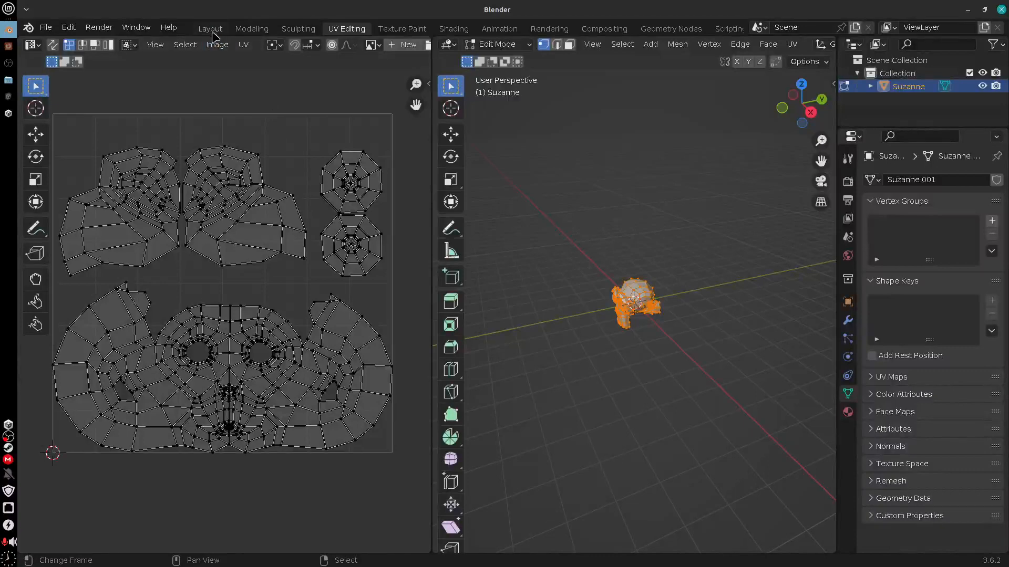
{"action": "left_click", "coordinate": [223, 47]}
Back in the Layout workspace, add a Subdivision Surface modifier to the monkey head and apply it
{"action": "left_click", "coordinate": [210, 29]}
{"action": "middle_click_drag", "start_coordinate": [561, 368], "coordinate": [500, 289]}
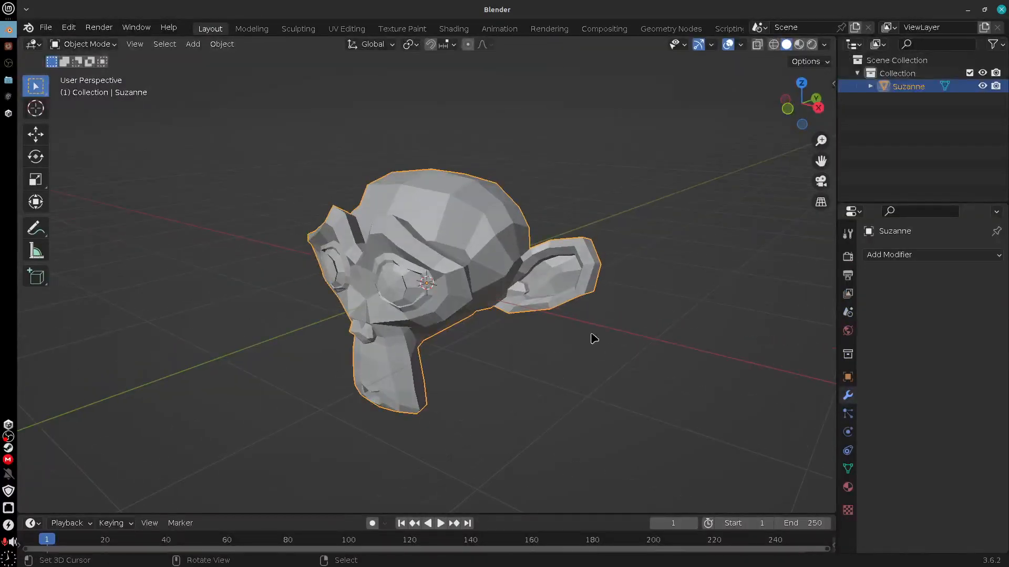
{"action": "left_click", "coordinate": [231, 45]}
{"action": "left_click", "coordinate": [901, 256]}
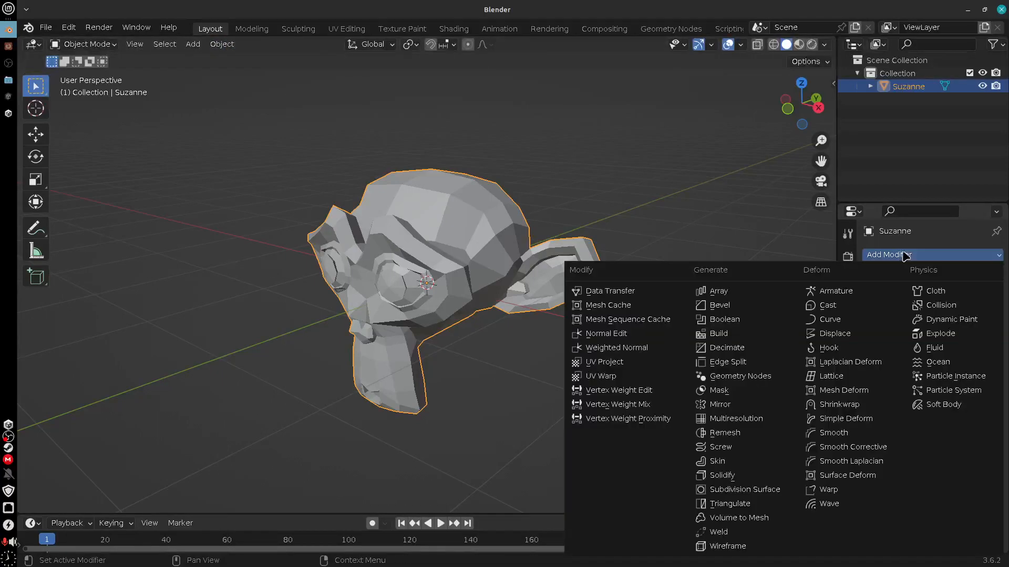
{"action": "left_click", "coordinate": [753, 491]}
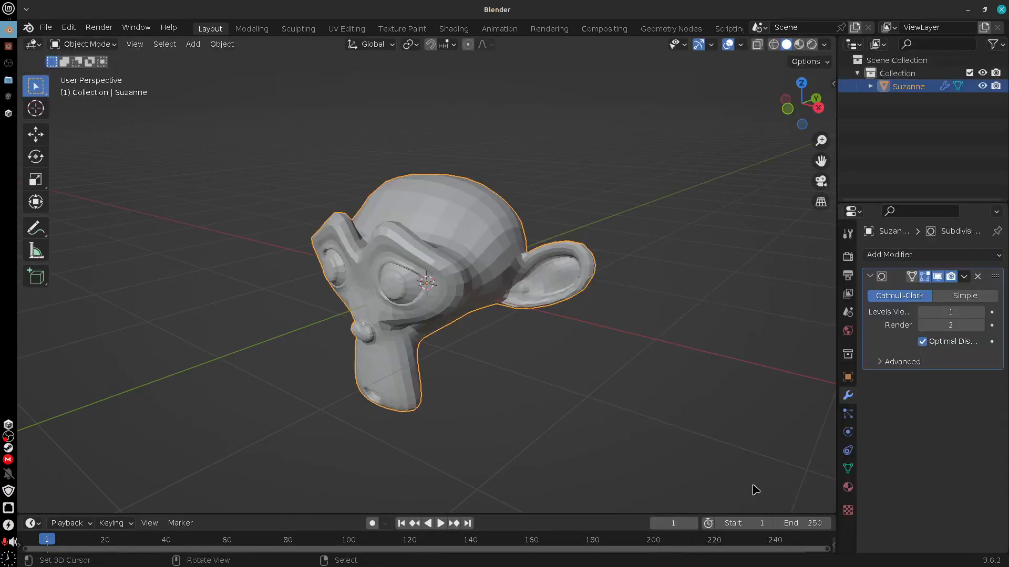
{"action": "left_click", "coordinate": [963, 276]}
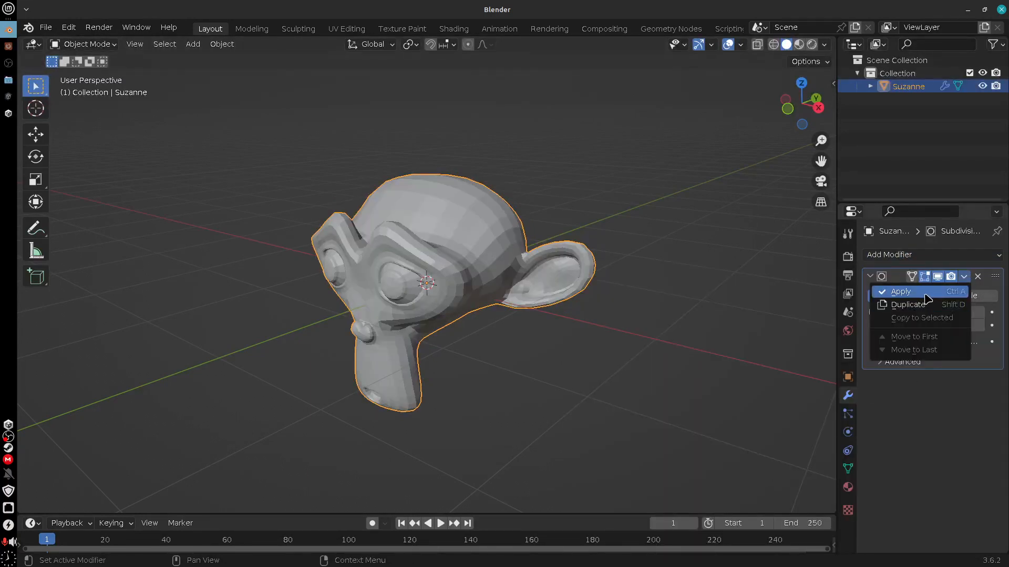
{"action": "left_click", "coordinate": [926, 292]}
Examine the subdivided monkey head's UV layout in the UV Editing workspace
{"action": "middle_click_drag", "start_coordinate": [484, 263], "coordinate": [450, 289]}
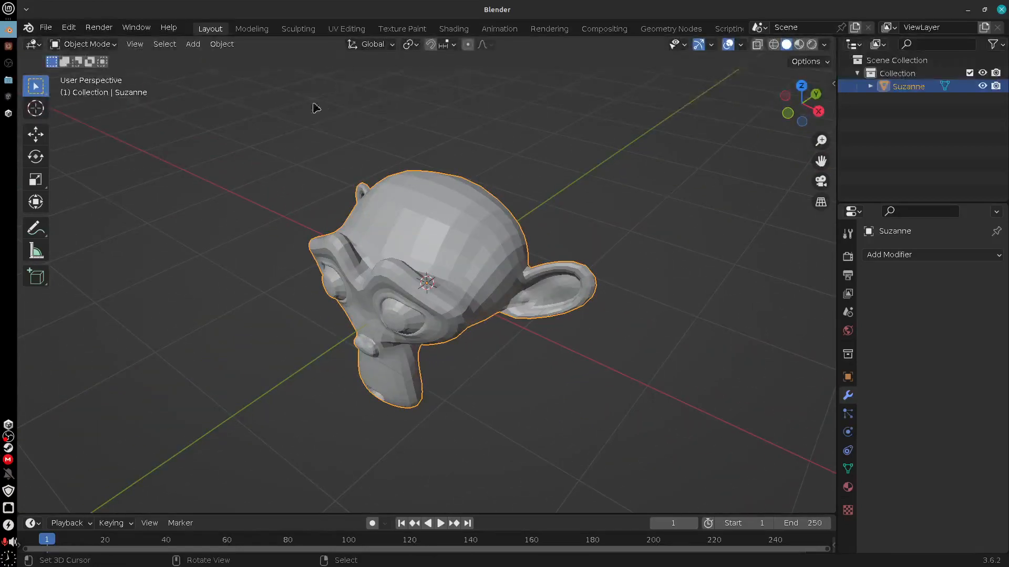
{"action": "left_click", "coordinate": [344, 28]}
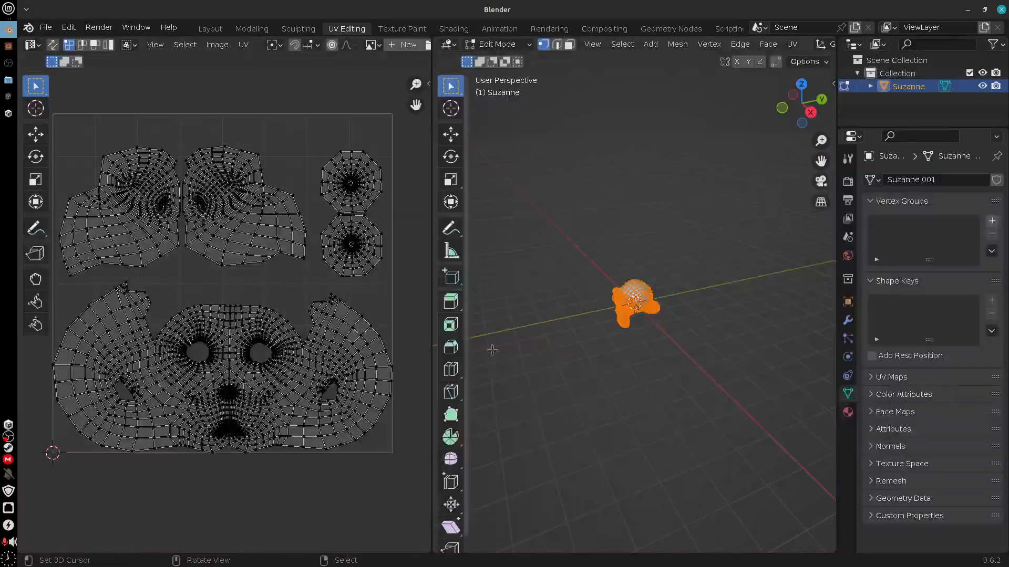
{"action": "scroll", "coordinate": [292, 412], "scroll_direction": "up", "scroll_amount": 5}
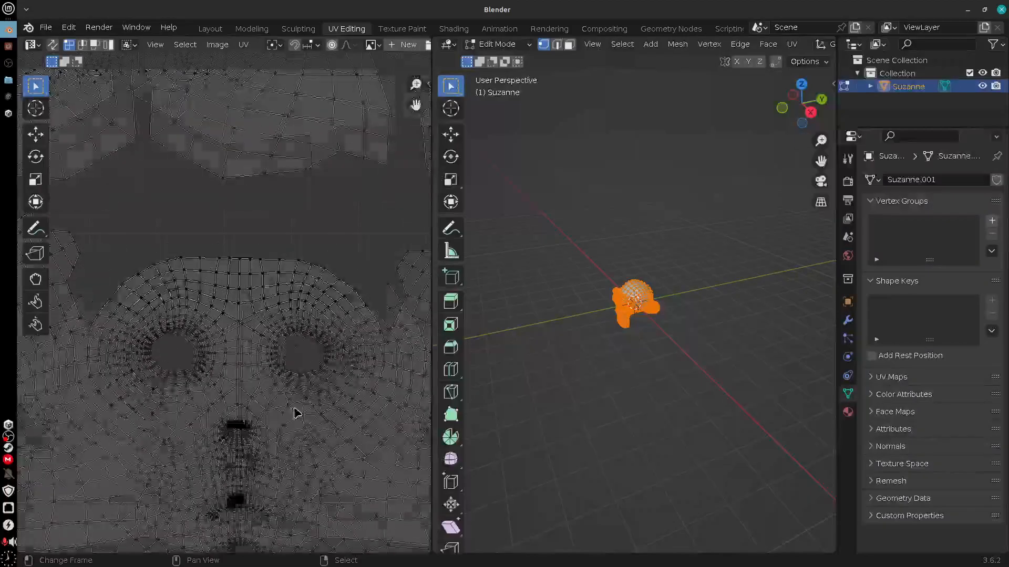
{"action": "scroll", "coordinate": [294, 412], "scroll_direction": "down", "scroll_amount": 6}
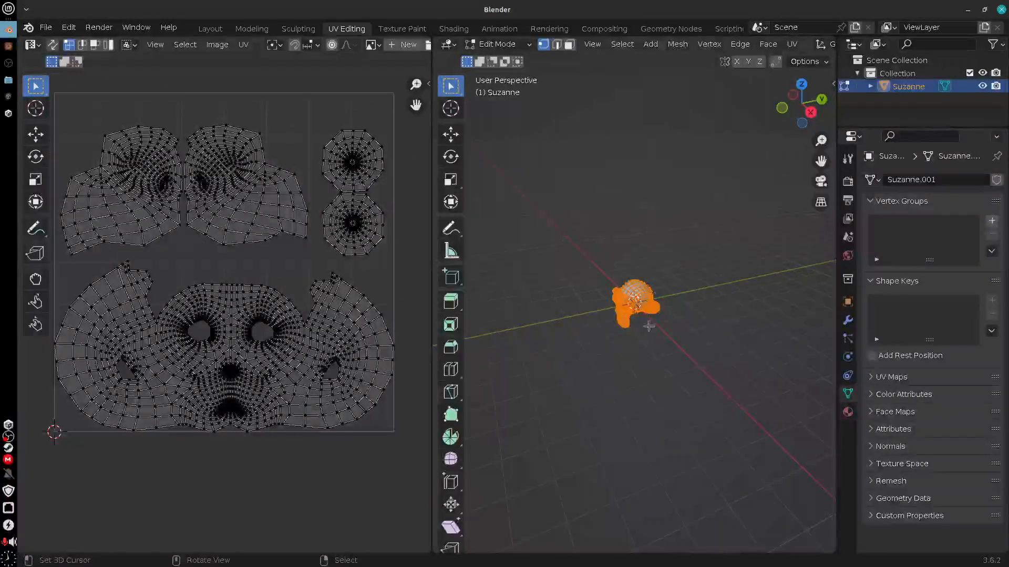
Return to the Layout workspace and apply Shade Smooth to the monkey head
{"action": "left_click", "coordinate": [218, 29]}
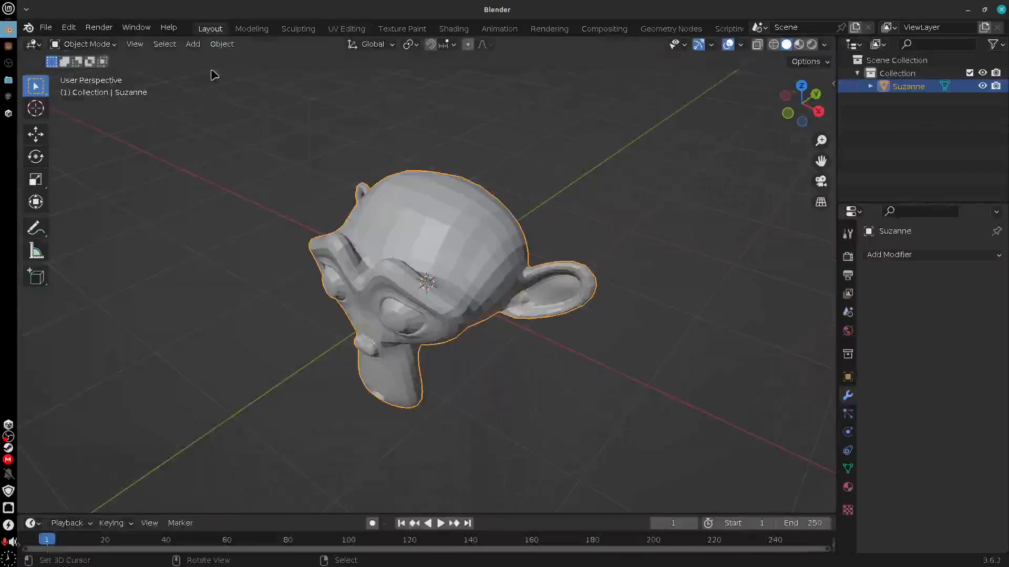
{"action": "middle_click_drag", "start_coordinate": [519, 378], "coordinate": [538, 337]}
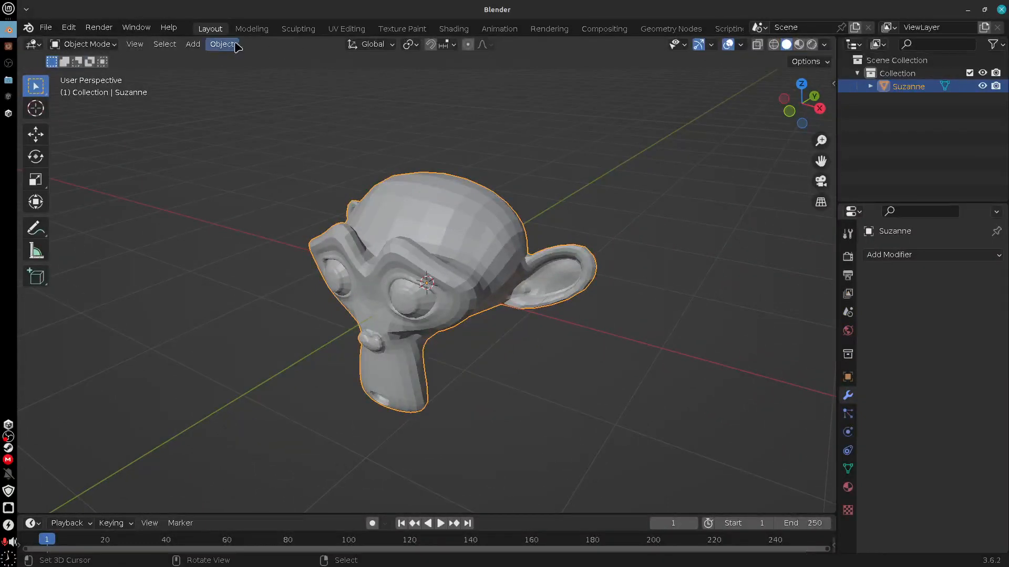
{"action": "left_click", "coordinate": [222, 44]}
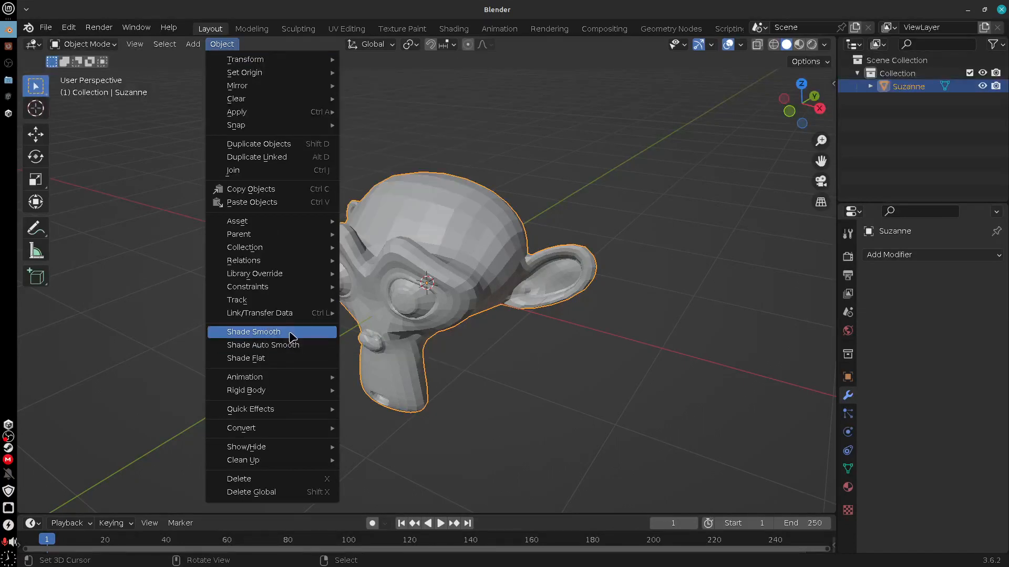
{"action": "left_click", "coordinate": [291, 337]}
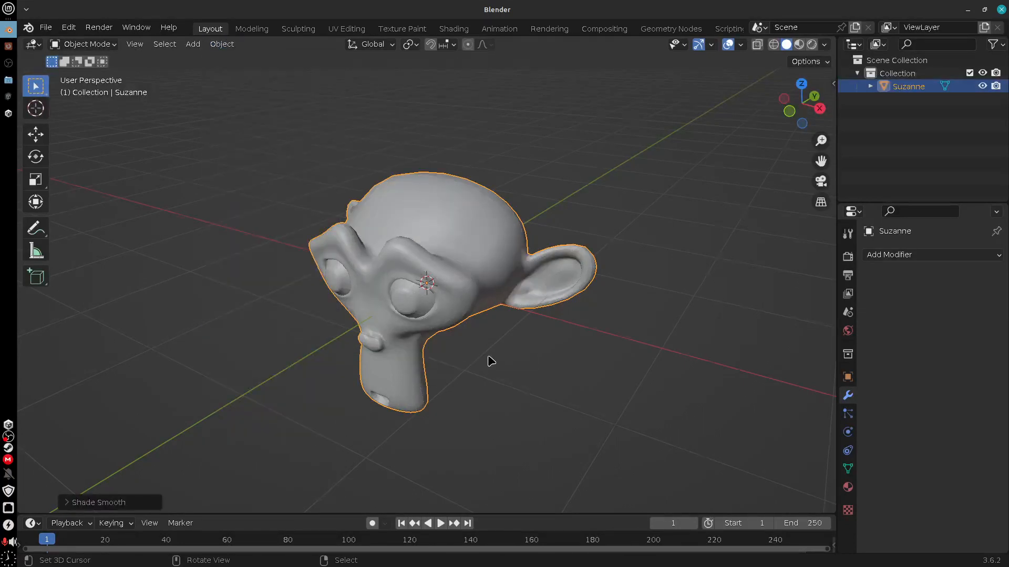
Assign the existing material named Material to the monkey head in the Shading workspace
{"action": "mouse_move", "coordinate": [489, 358]}
{"action": "middle_mouse_down"}
{"action": "mouse_move", "coordinate": [473, 282]}
{"action": "mouse_move", "coordinate": [400, 314]}
{"action": "mouse_move", "coordinate": [478, 368]}
{"action": "middle_mouse_up"}
{"action": "left_click", "coordinate": [454, 29]}
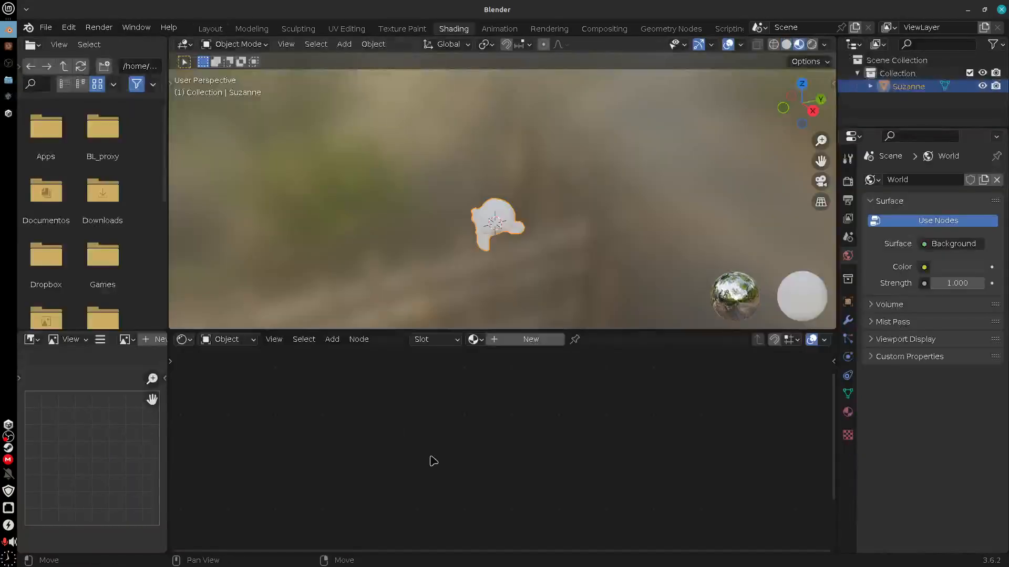
{"action": "left_click", "coordinate": [474, 340]}
{"action": "left_click", "coordinate": [533, 360]}
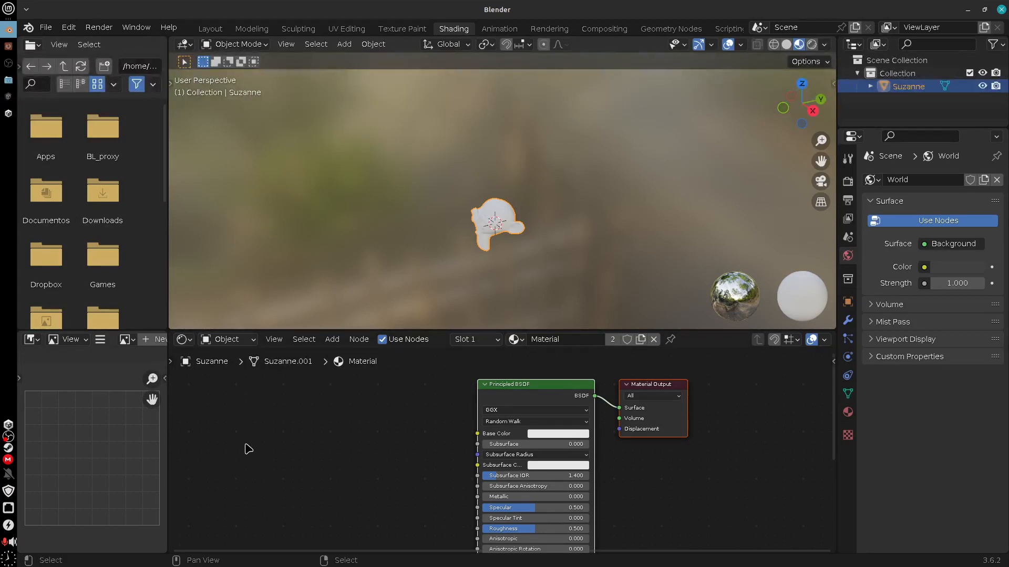
Widen the image editor and open rocks.jpg from the Assets_II/textures folder in it
{"action": "left_click_drag", "start_coordinate": [167, 422], "coordinate": [240, 422]}
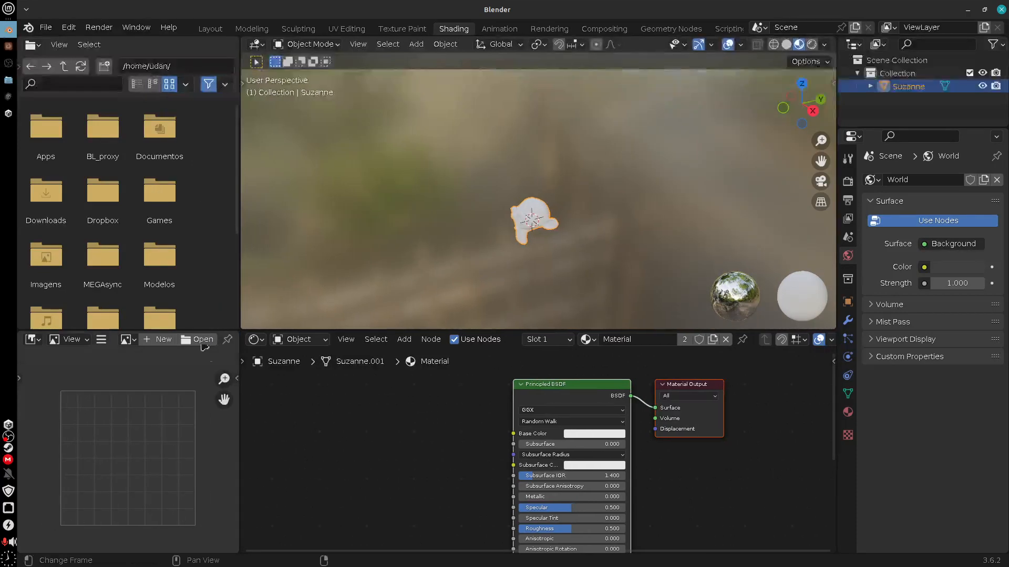
{"action": "left_click", "coordinate": [200, 339]}
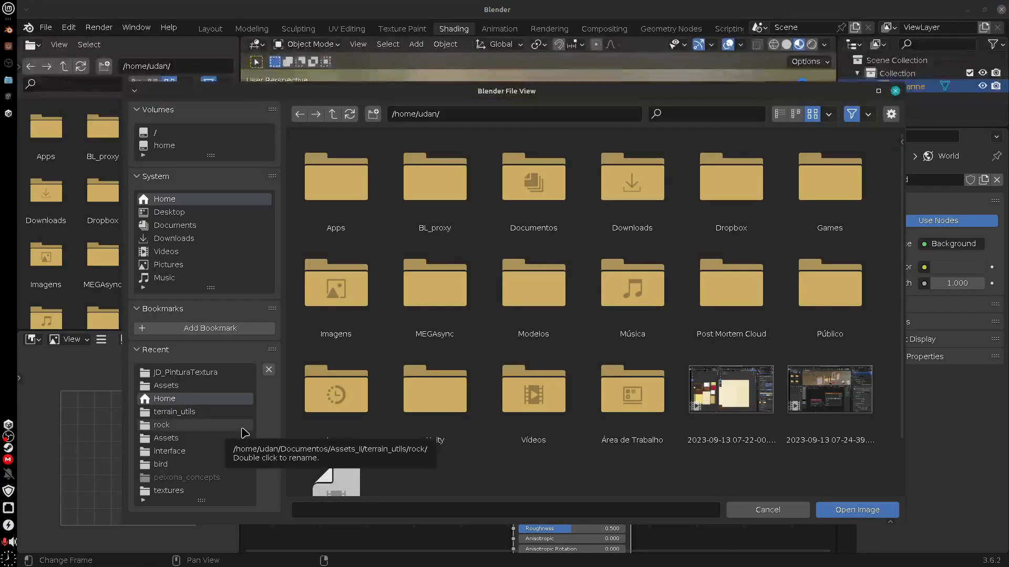
{"action": "left_click", "coordinate": [202, 425]}
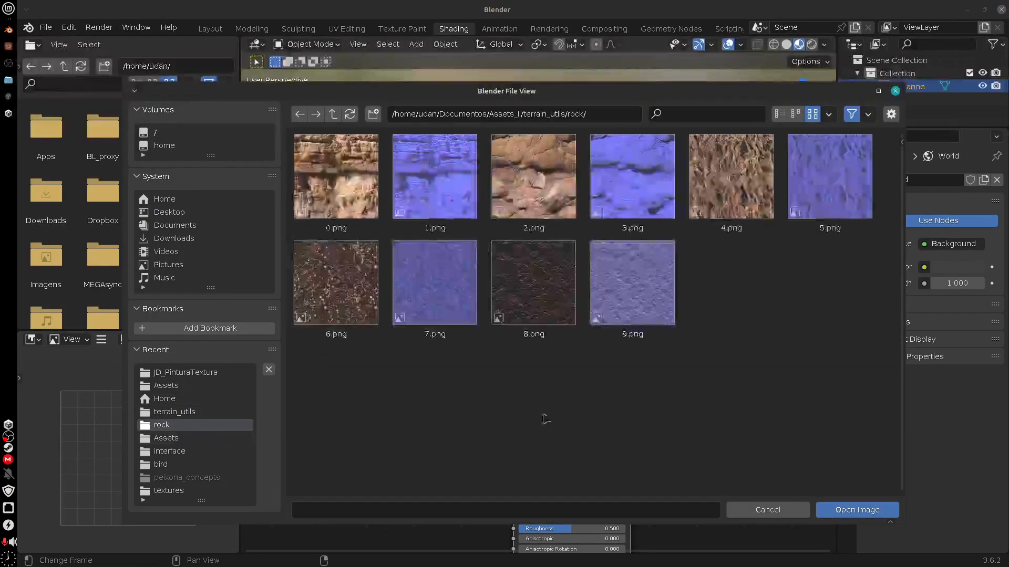
{"action": "left_click", "coordinate": [333, 114]}
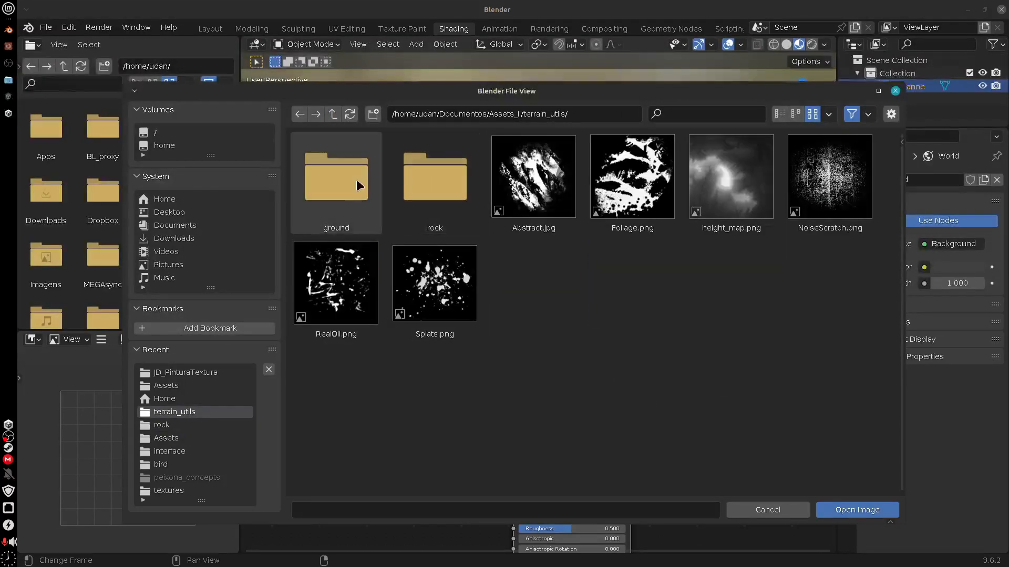
{"action": "left_click", "coordinate": [332, 114]}
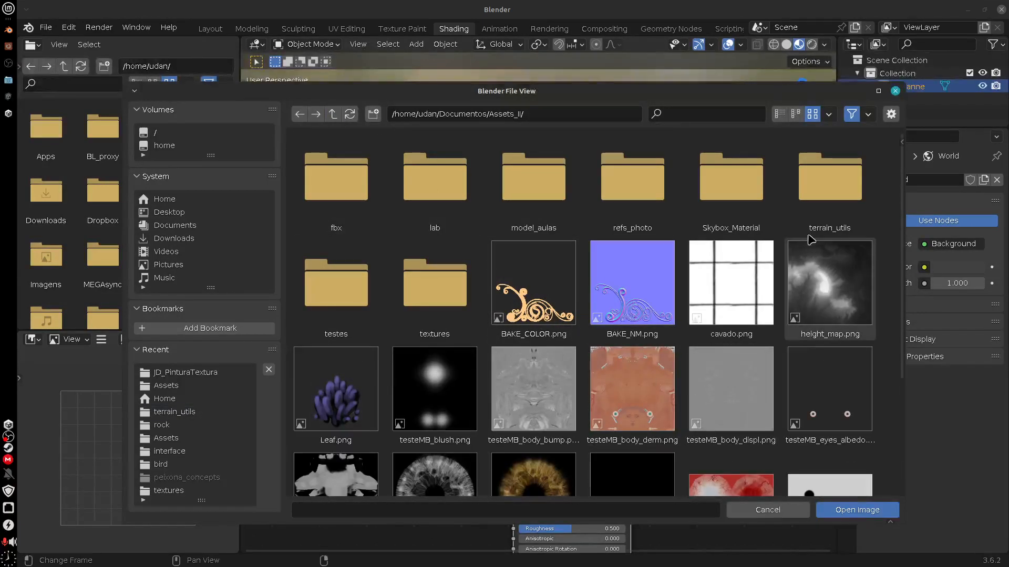
{"action": "double_click", "coordinate": [441, 292]}
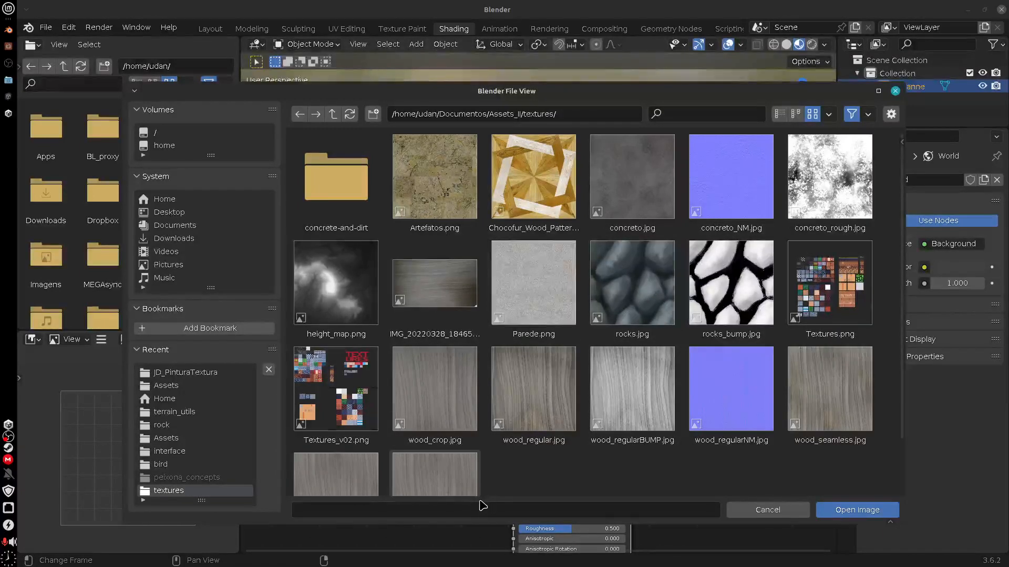
{"action": "left_click", "coordinate": [649, 289]}
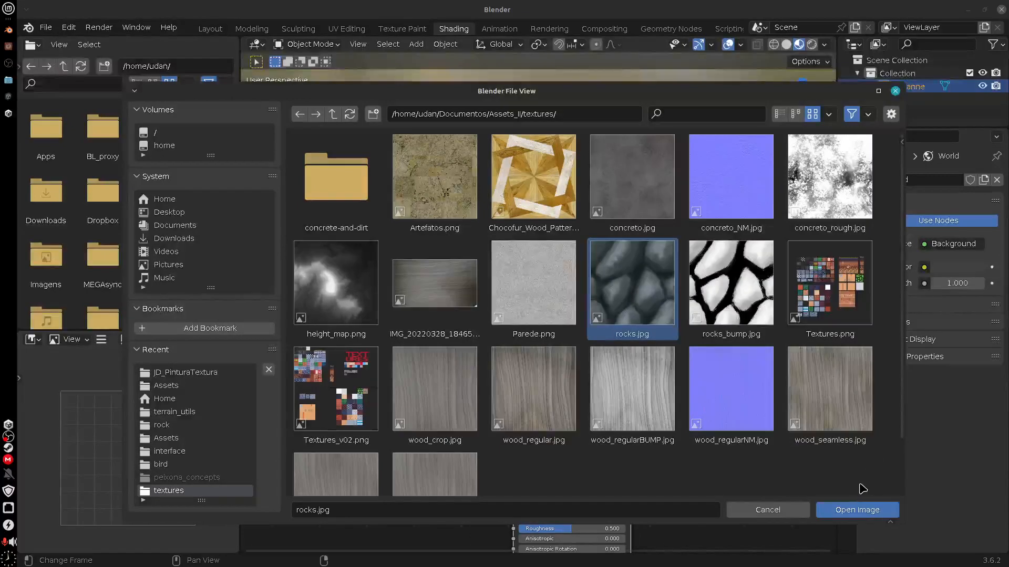
{"action": "left_click", "coordinate": [864, 510]}
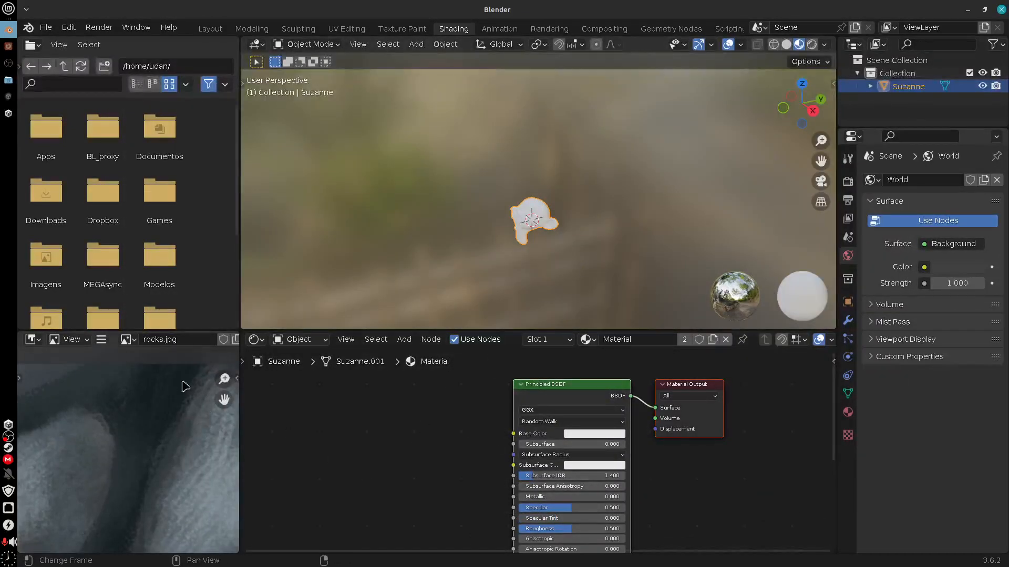
Rename the loaded rock image as Rocha and fit the whole texture in the image editor
{"action": "left_click", "coordinate": [183, 340]}
{"action": "type", "text": "Rocha"}
{"action": "scroll", "coordinate": [178, 446], "scroll_direction": "down", "scroll_amount": 6}
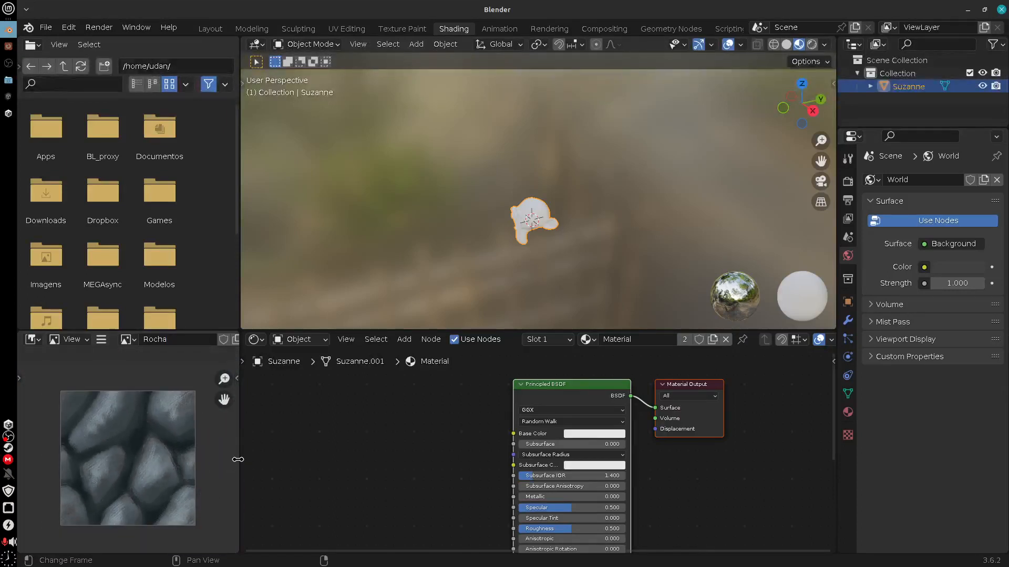
Maximize the image editor and turn on Repeat Image to check how the rock texture tiles
{"action": "left_click_drag", "start_coordinate": [238, 459], "coordinate": [349, 466]}
{"action": "key", "text": "ctrl+space"}
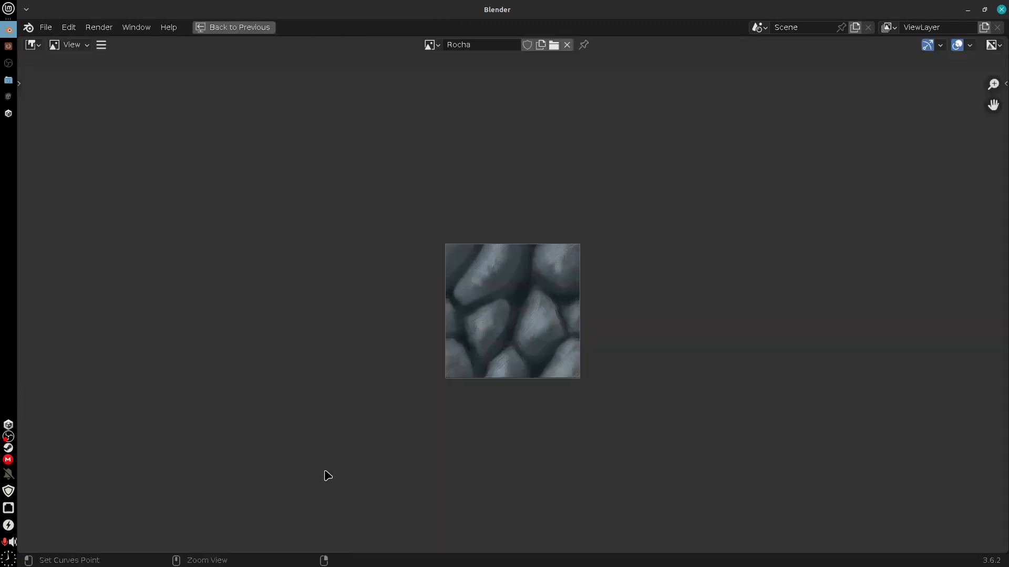
{"action": "left_click", "coordinate": [1003, 83]}
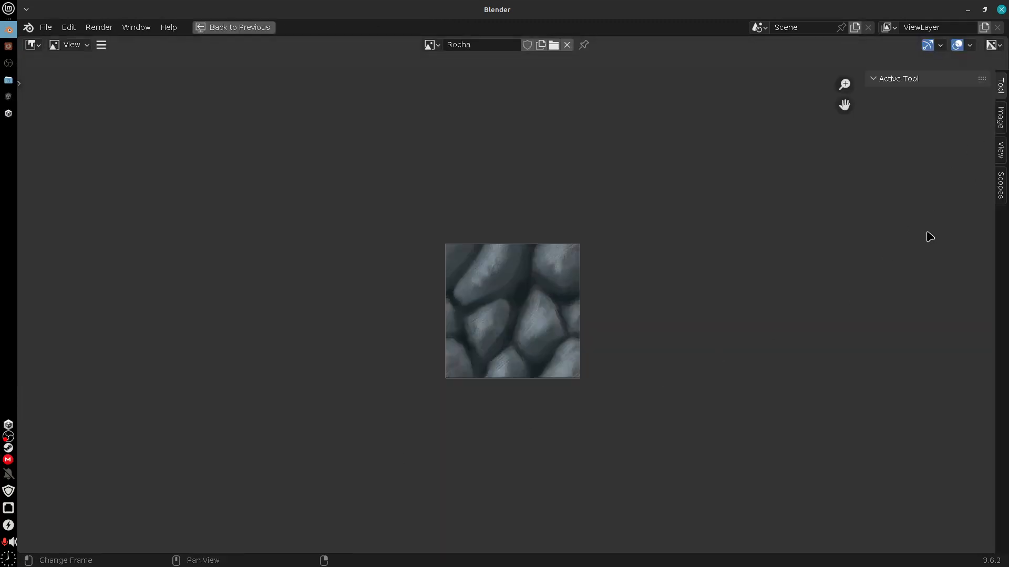
{"action": "left_click", "coordinate": [1002, 152]}
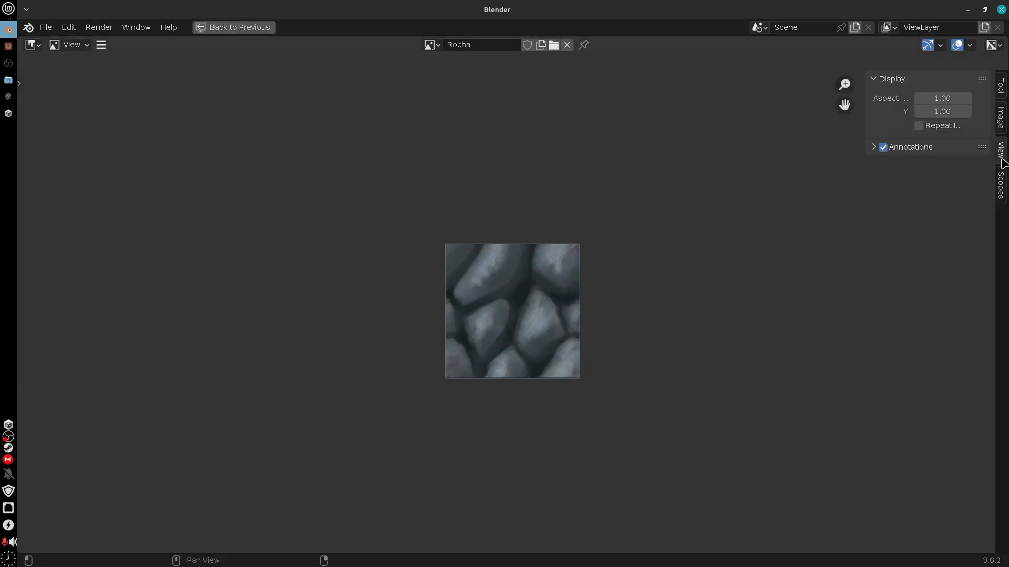
{"action": "left_click", "coordinate": [918, 126]}
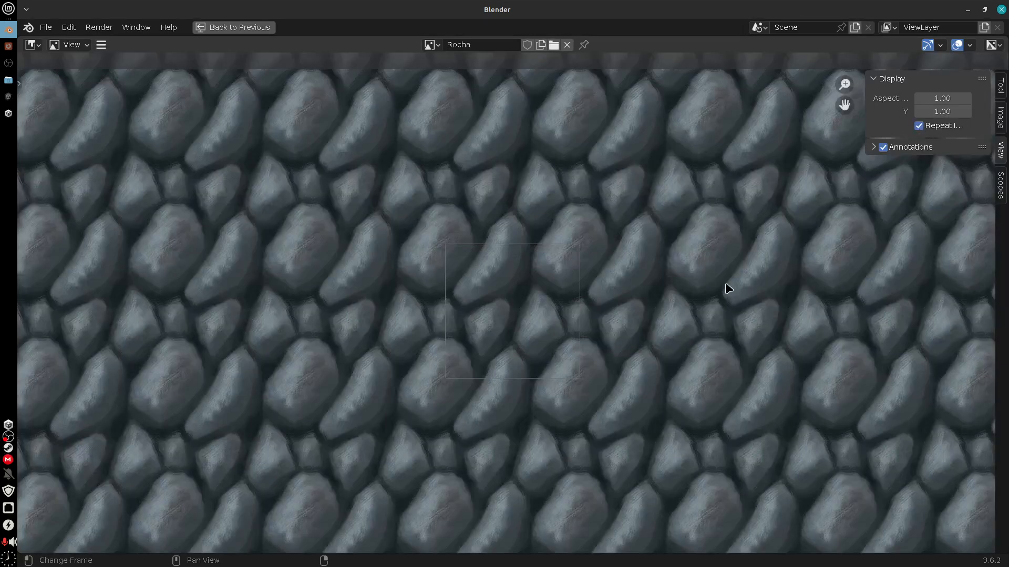
{"action": "middle_click_drag", "start_coordinate": [370, 330], "coordinate": [678, 454]}
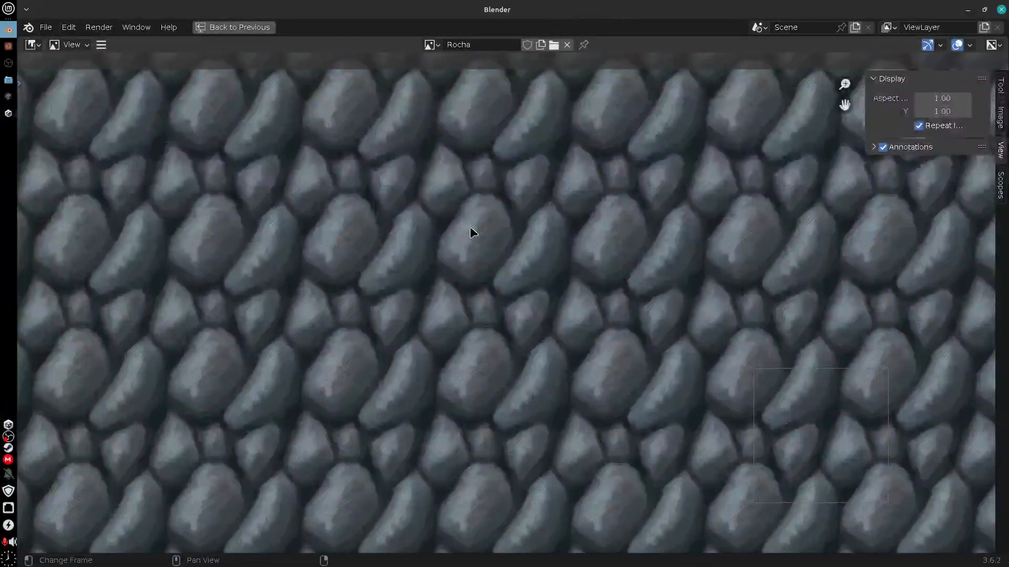
{"action": "middle_click_drag", "start_coordinate": [594, 211], "coordinate": [651, 204]}
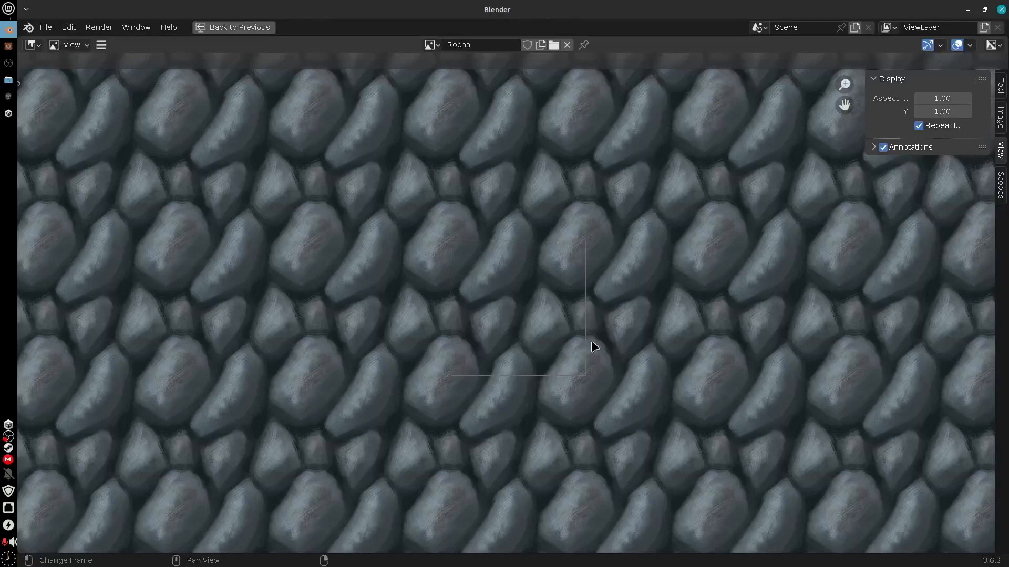
{"action": "key", "text": "ctrl+space"}
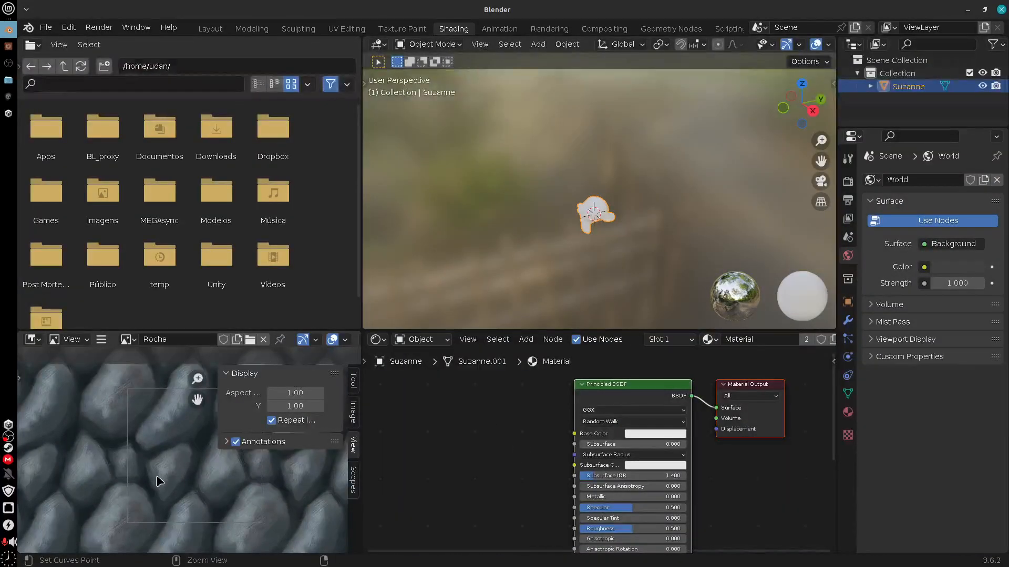
{"action": "key", "text": "ctrl+space"}
{"action": "key", "text": "ctrl+space"}
{"action": "key", "text": "ctrl+space"}
{"action": "key", "text": "ctrl+space"}
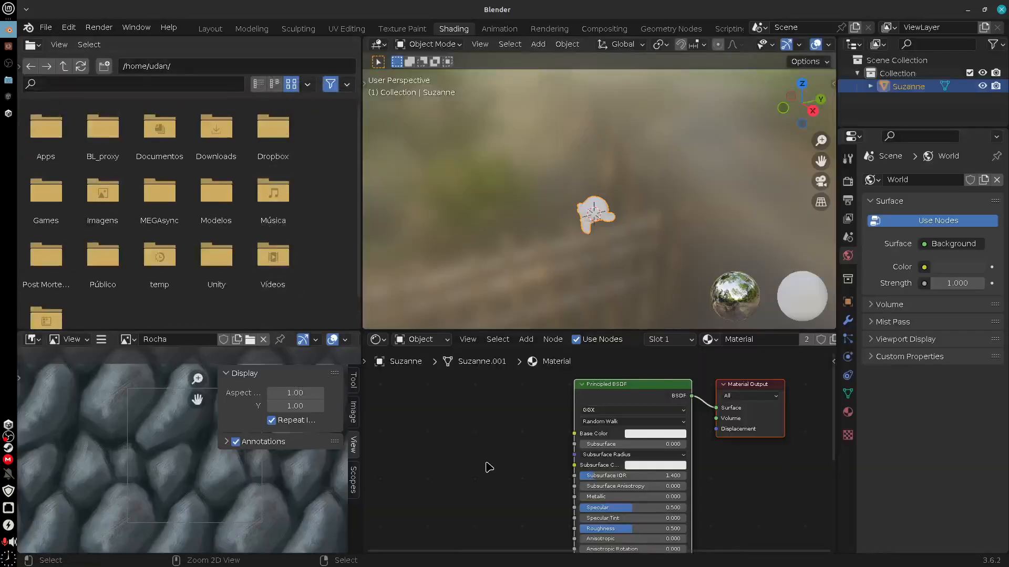
{"action": "key", "text": "ctrl+space"}
{"action": "key", "text": "ctrl+space"}
{"action": "key", "text": "ctrl+space"}
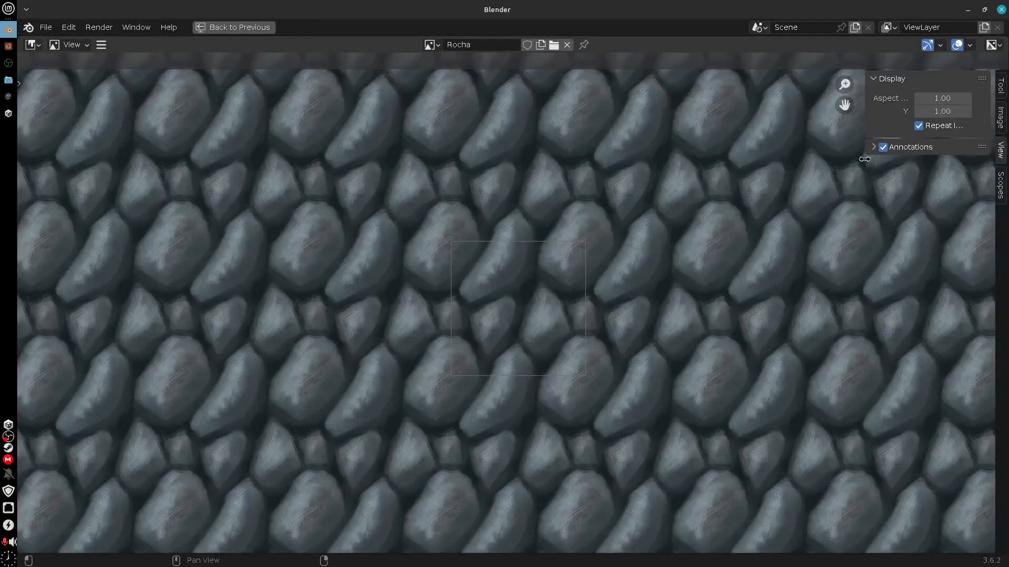
Compare the rock texture with and without Repeat Image, leaving Repeat Image off
{"action": "left_click", "coordinate": [918, 125]}
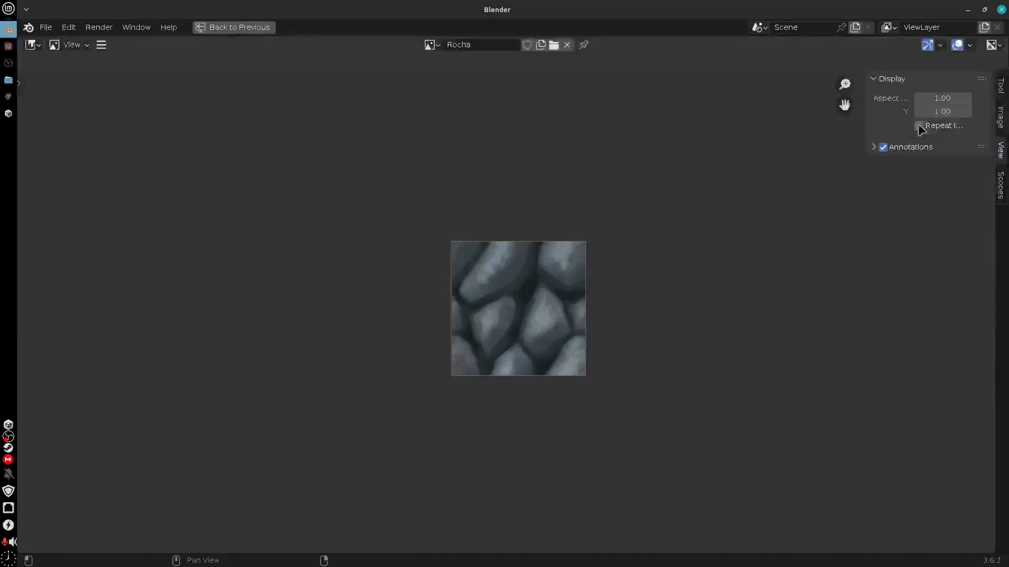
{"action": "left_click", "coordinate": [918, 126]}
{"action": "left_click", "coordinate": [918, 125]}
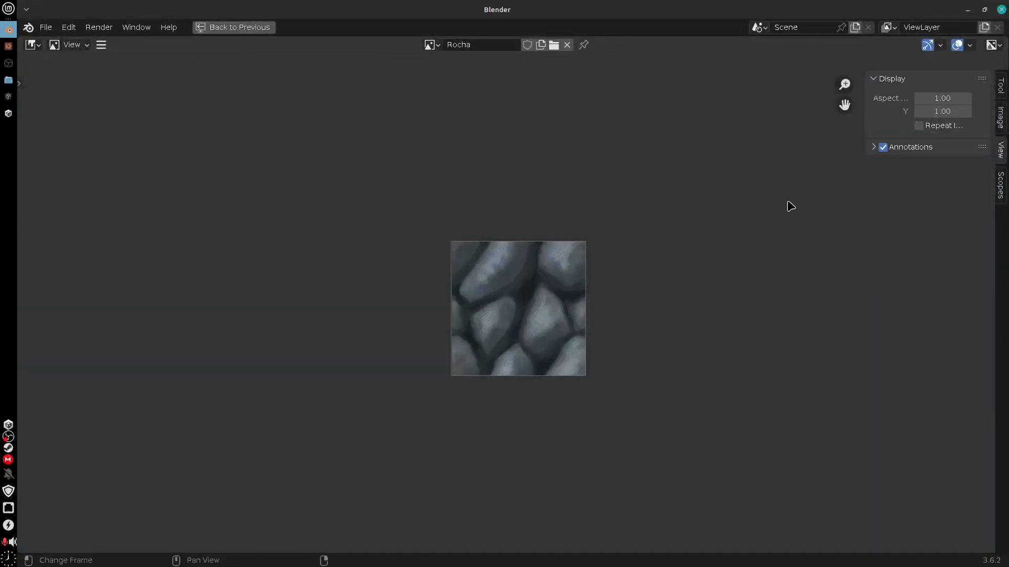
{"action": "left_click", "coordinate": [918, 126]}
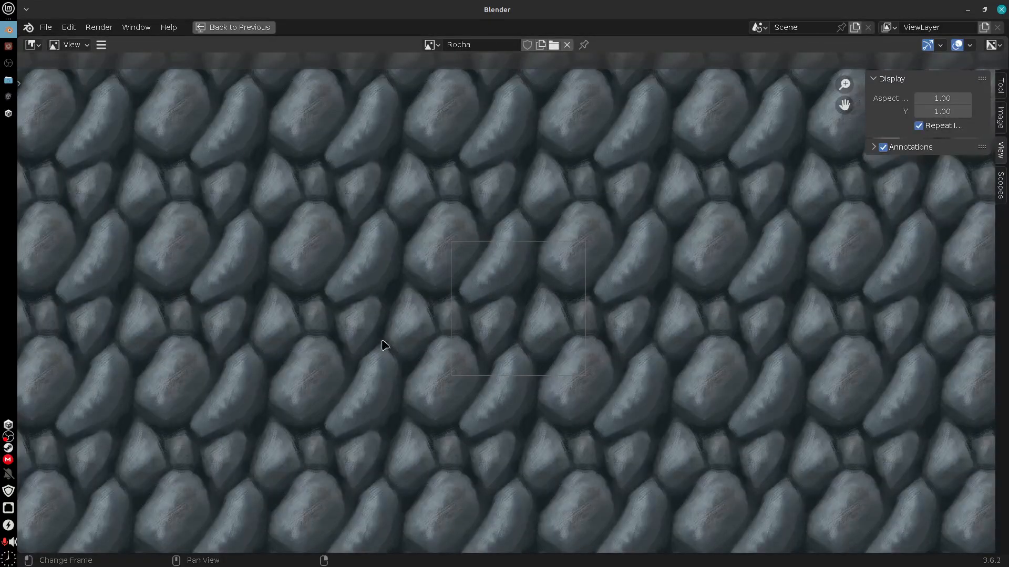
{"action": "left_click", "coordinate": [918, 126]}
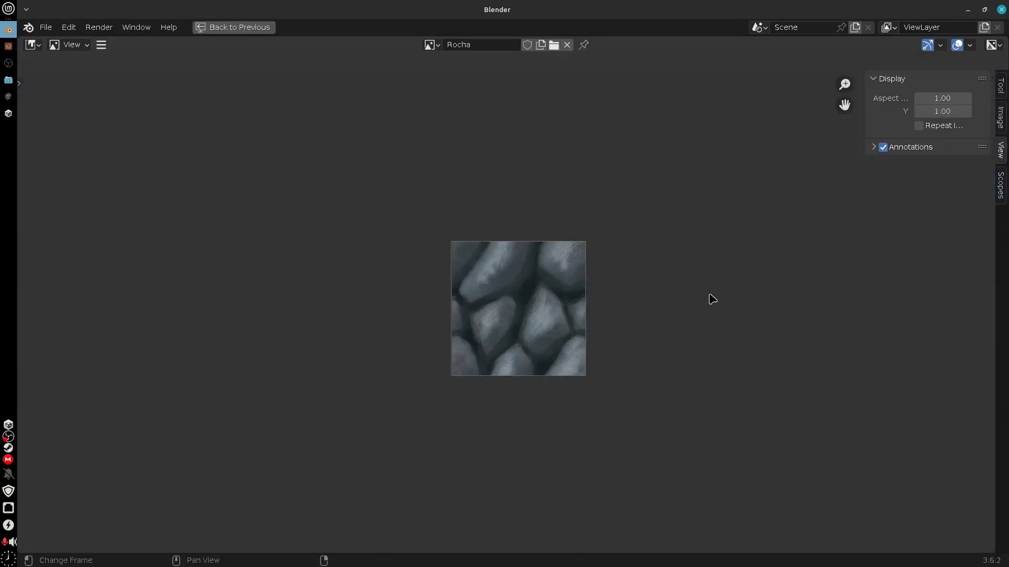
Handwrite the annotations "tile", "repetitiva" and "seamless" in the empty area beside the rock texture, and erase them
{"action": "middle_click_drag", "start_coordinate": [634, 333], "coordinate": [398, 351]}
{"action": "mouse_move", "coordinate": [464, 262]}
{"action": "left_mouse_down"}
{"action": "mouse_move", "coordinate": [455, 314]}
{"action": "mouse_move", "coordinate": [478, 284]}
{"action": "mouse_move", "coordinate": [502, 293]}
{"action": "mouse_move", "coordinate": [528, 267]}
{"action": "left_mouse_up"}
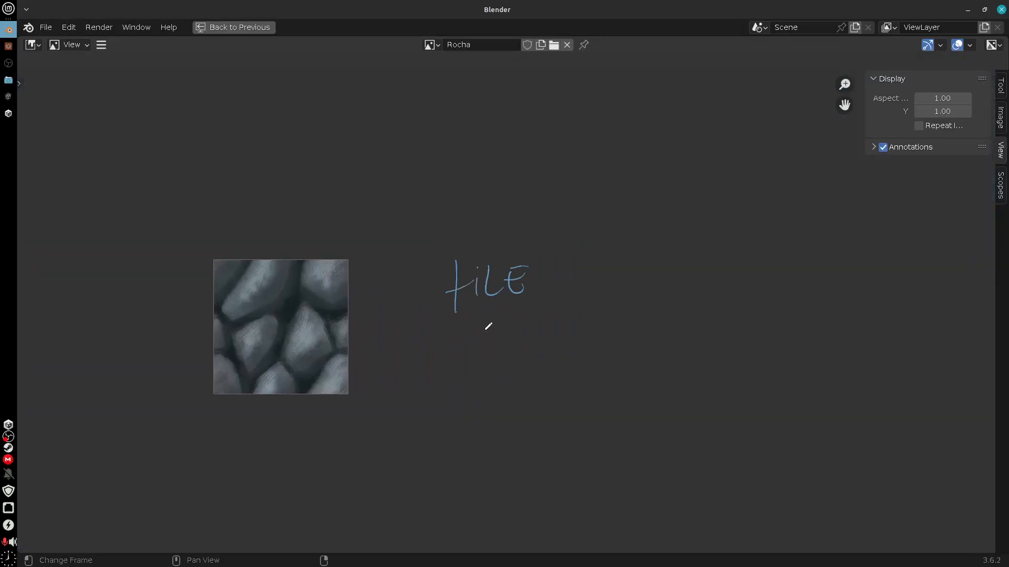
{"action": "left_click_drag", "start_coordinate": [486, 321], "coordinate": [483, 348]}
{"action": "mouse_move", "coordinate": [482, 330]}
{"action": "left_mouse_down"}
{"action": "mouse_move", "coordinate": [521, 344]}
{"action": "mouse_move", "coordinate": [590, 295]}
{"action": "mouse_move", "coordinate": [599, 318]}
{"action": "left_mouse_up"}
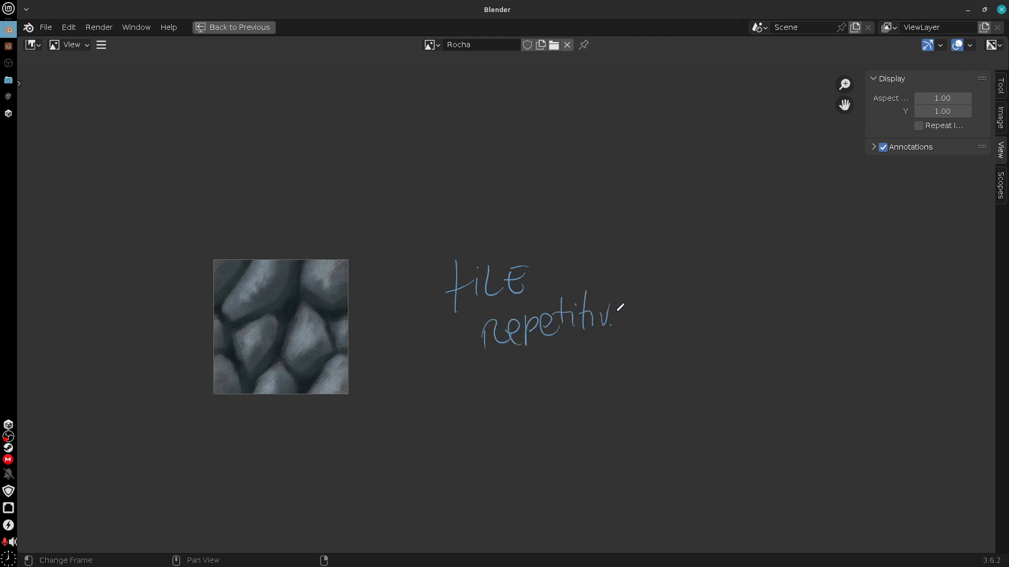
{"action": "mouse_move", "coordinate": [558, 355]}
{"action": "left_mouse_down"}
{"action": "mouse_move", "coordinate": [543, 382]}
{"action": "mouse_move", "coordinate": [635, 369]}
{"action": "mouse_move", "coordinate": [650, 355]}
{"action": "mouse_move", "coordinate": [669, 369]}
{"action": "left_mouse_up"}
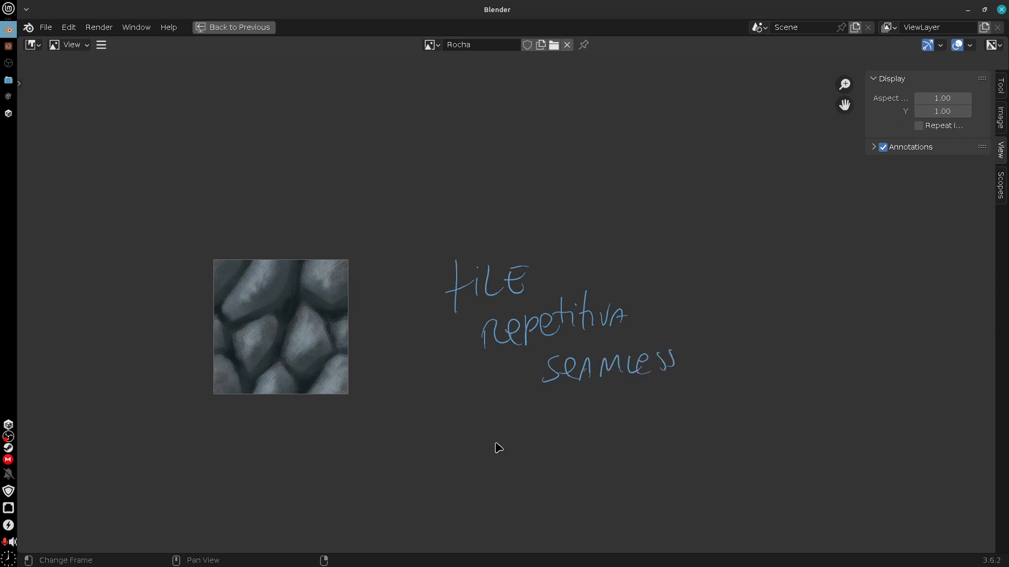
{"action": "mouse_move", "coordinate": [715, 347]}
{"action": "right_mouse_down"}
{"action": "mouse_move", "coordinate": [619, 349]}
{"action": "mouse_move", "coordinate": [558, 270]}
{"action": "mouse_move", "coordinate": [498, 235]}
{"action": "right_mouse_up"}
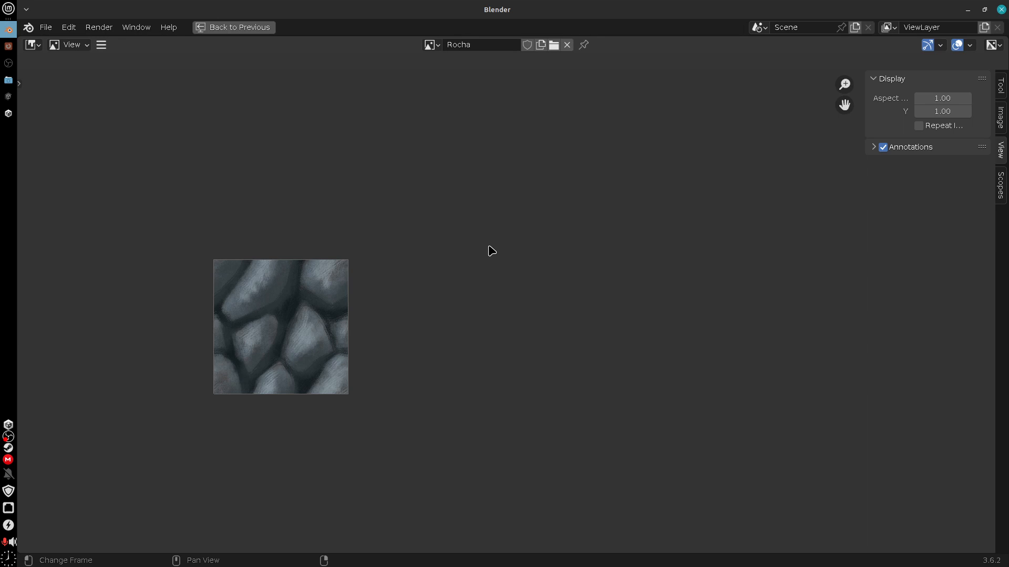
Restore the Shading layout with the rock image fitted, and widen the 3D viewport and node editor
{"action": "key", "text": "ctrl+space"}
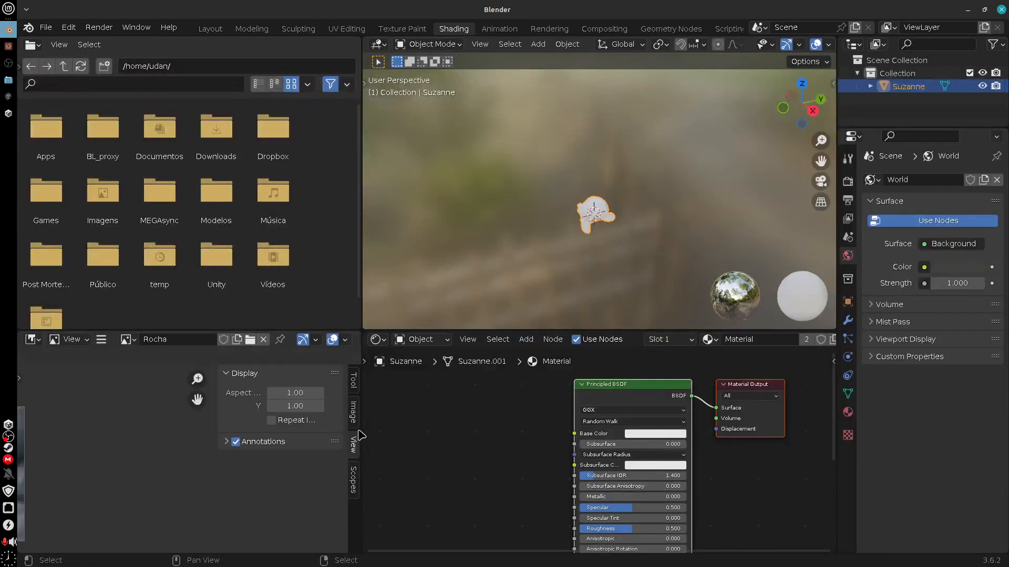
{"action": "key", "text": "Home"}
{"action": "middle_click_drag", "start_coordinate": [727, 478], "coordinate": [751, 475]}
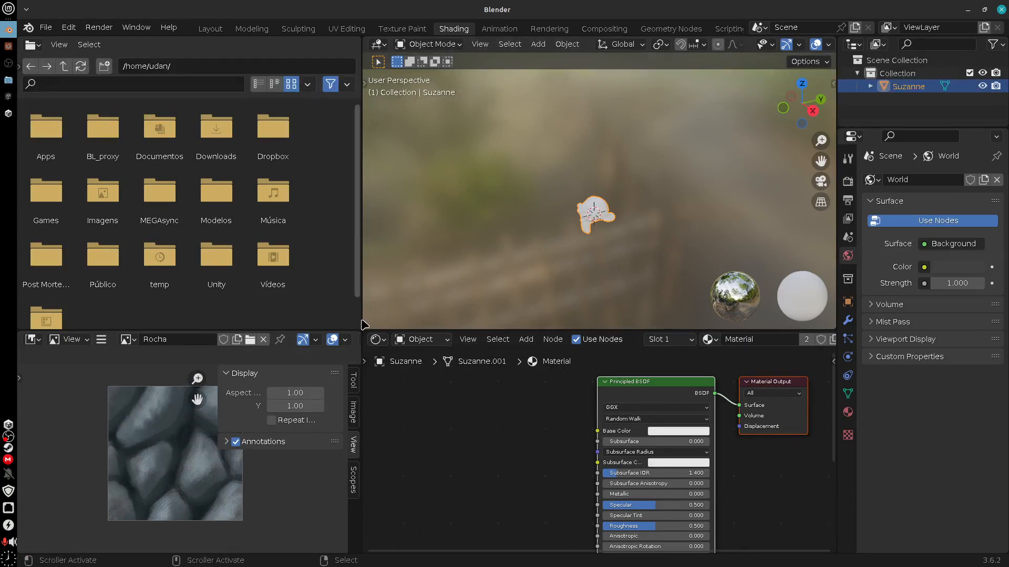
{"action": "left_click_drag", "start_coordinate": [362, 323], "coordinate": [214, 324]}
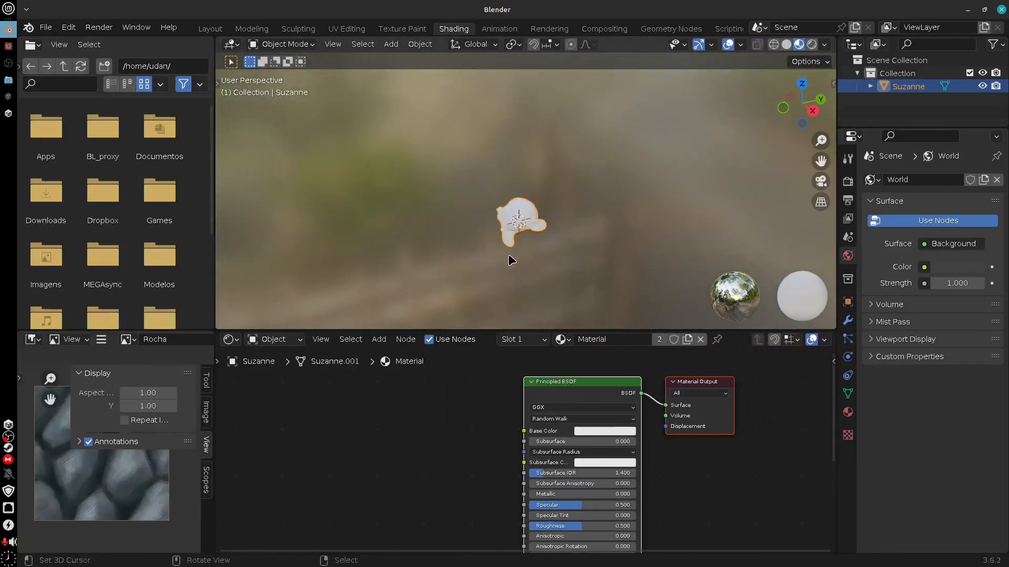
{"action": "middle_click_drag", "start_coordinate": [509, 253], "coordinate": [573, 198], "text": "ctrl"}
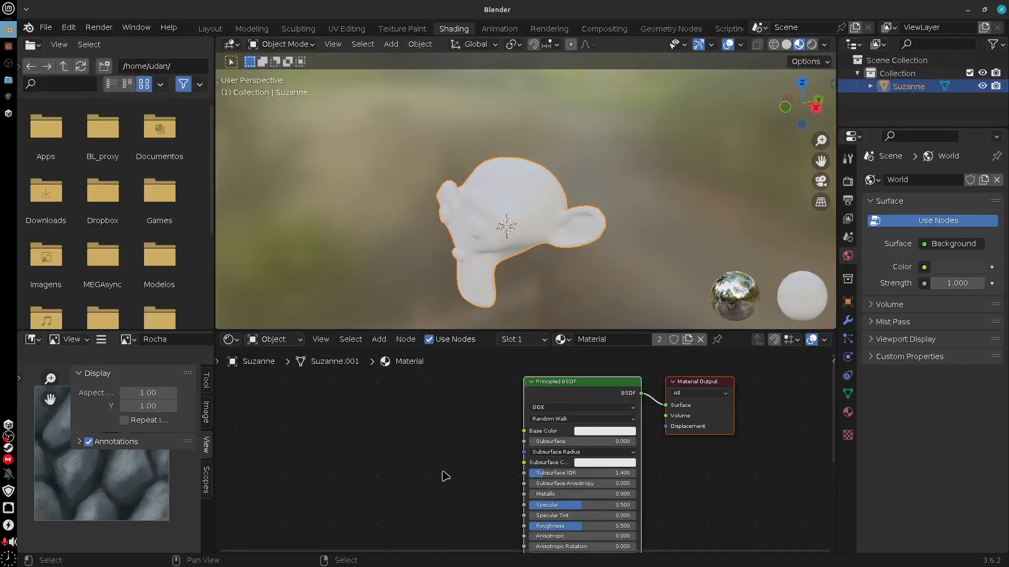
Add an Image Texture node before the Principled BSDF and connect its Color output to Base Color
{"action": "middle_click_drag", "start_coordinate": [446, 474], "coordinate": [465, 471]}
{"action": "scroll", "coordinate": [715, 476], "scroll_direction": "up", "scroll_amount": 7}
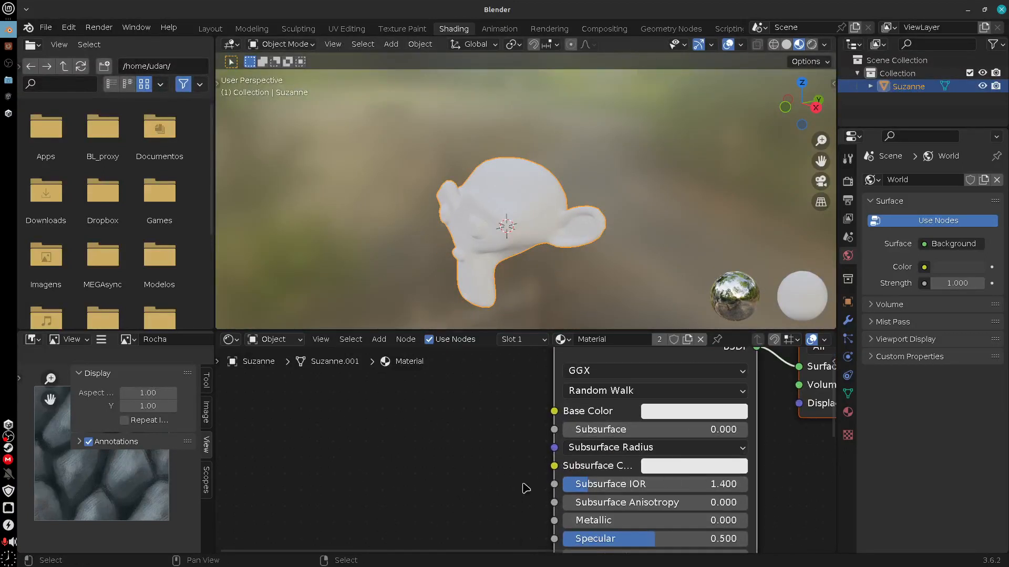
{"action": "middle_click_drag", "start_coordinate": [525, 489], "coordinate": [494, 538]}
{"action": "left_click", "coordinate": [378, 340]}
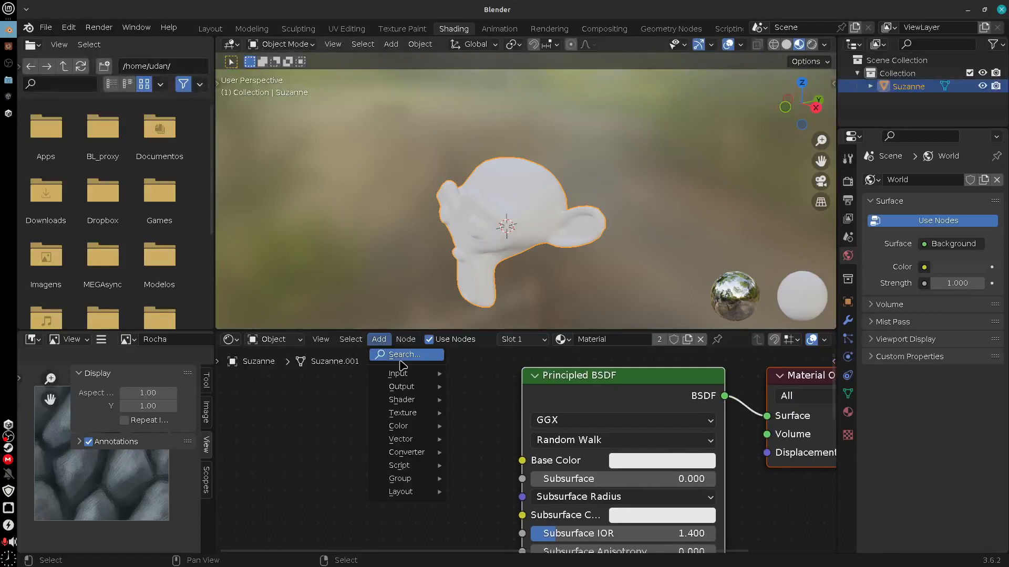
{"action": "mouse_move", "coordinate": [428, 415]}
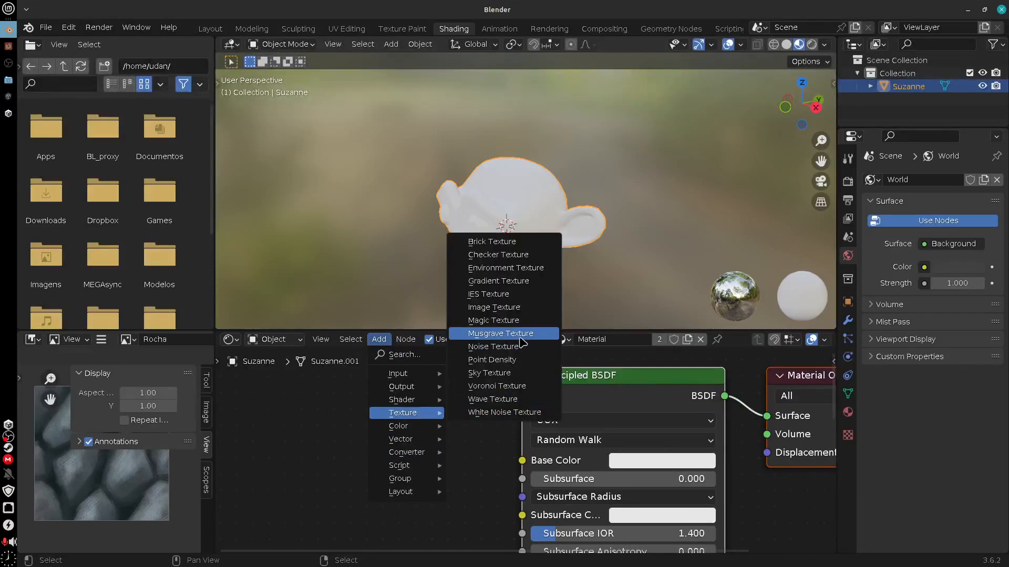
{"action": "left_click", "coordinate": [518, 310]}
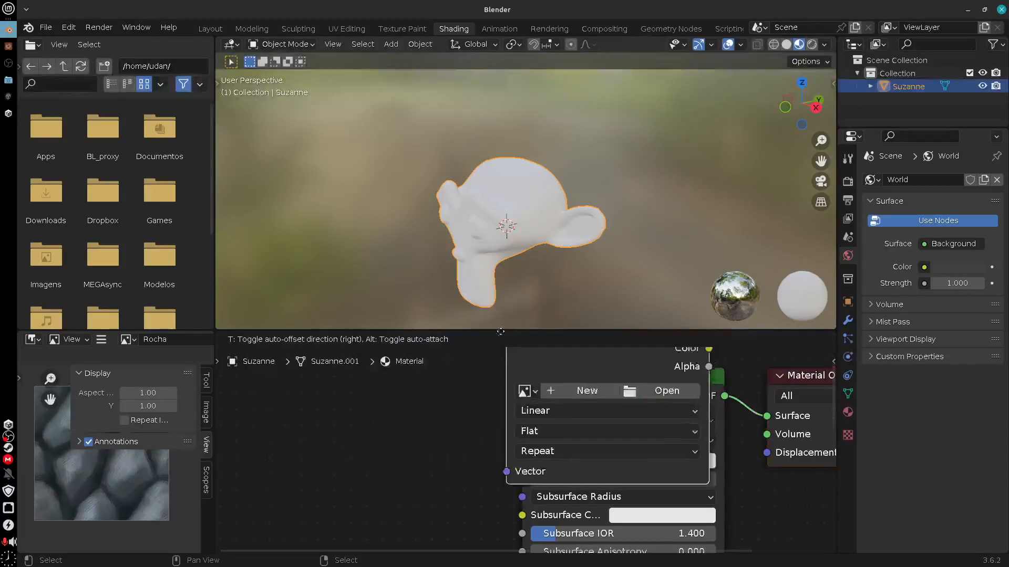
{"action": "left_click", "coordinate": [288, 387]}
{"action": "left_click_drag", "start_coordinate": [493, 417], "coordinate": [522, 461]}
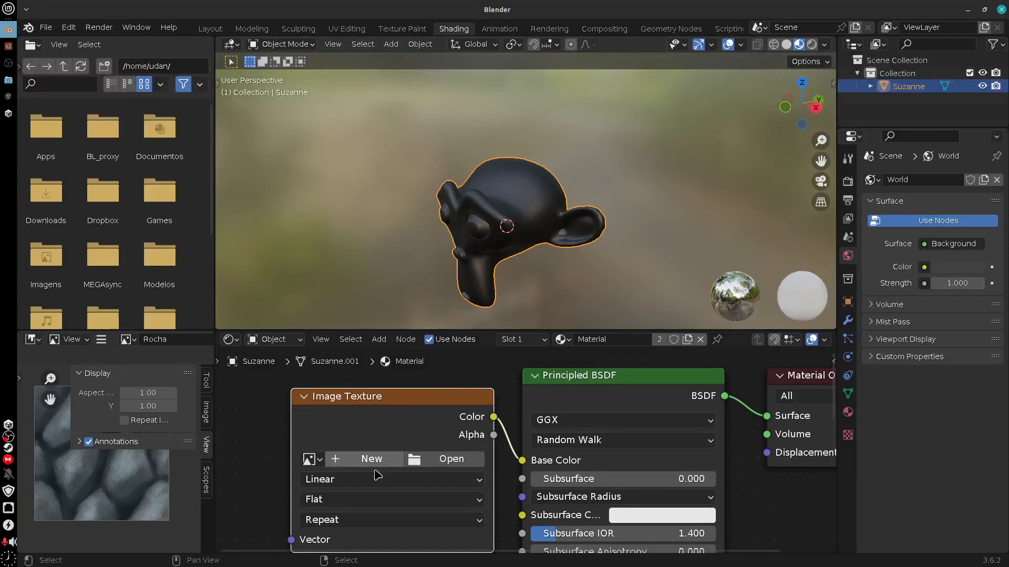
Assign the Rocha image to the Image Texture node and examine the texture on the monkey head
{"action": "left_click", "coordinate": [311, 460]}
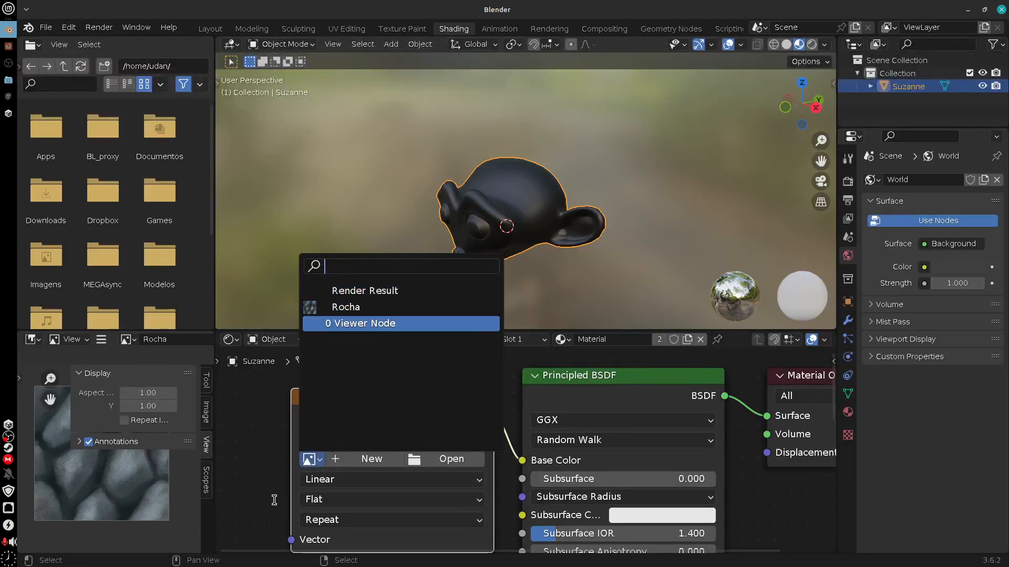
{"action": "left_click", "coordinate": [308, 459]}
{"action": "left_click", "coordinate": [309, 459]}
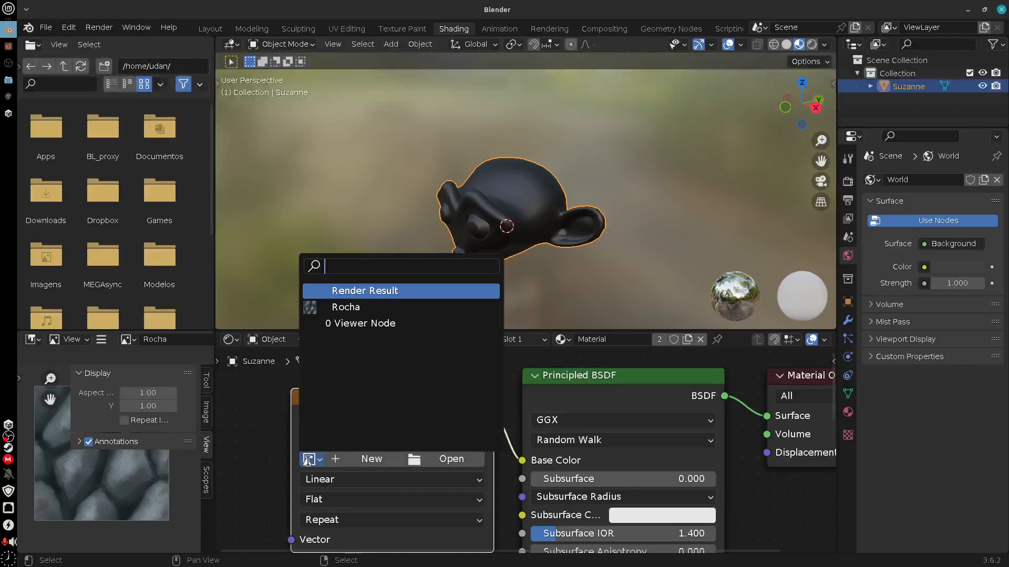
{"action": "left_click", "coordinate": [351, 307]}
{"action": "middle_click_drag", "start_coordinate": [571, 236], "coordinate": [538, 233]}
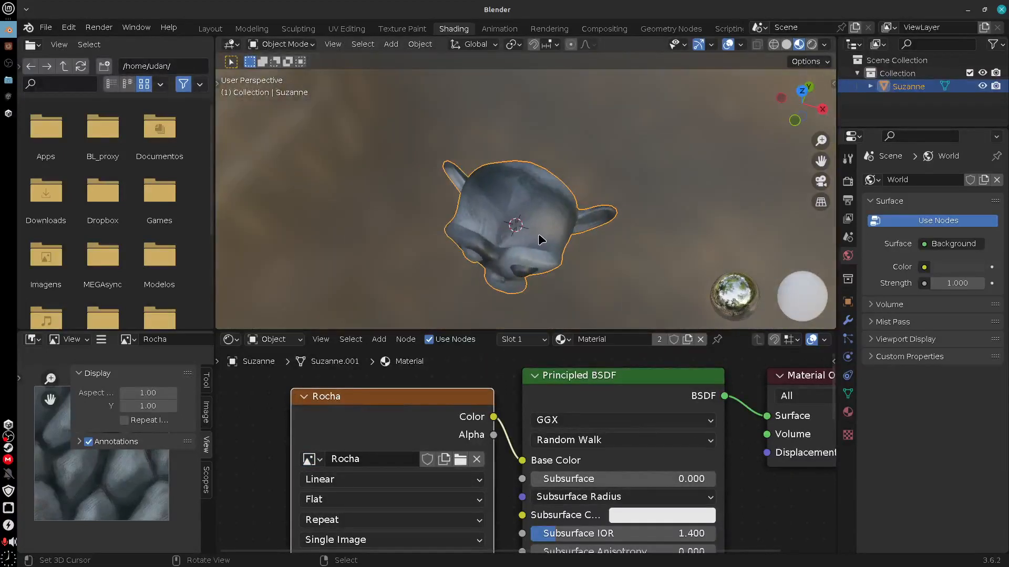
{"action": "scroll", "coordinate": [540, 233], "scroll_direction": "up", "scroll_amount": 8}
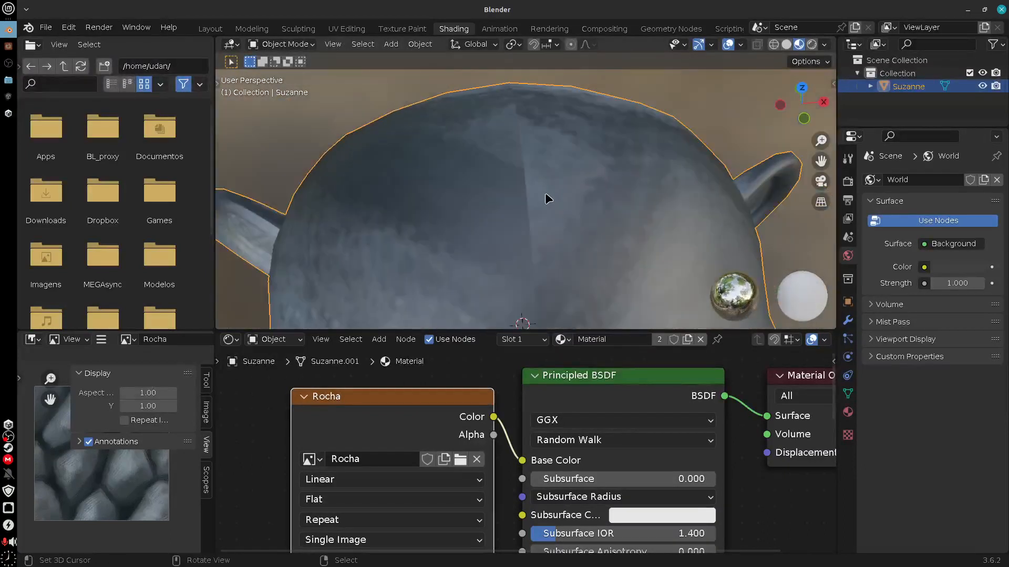
{"action": "left_click_drag", "start_coordinate": [499, 216], "coordinate": [547, 208]}
{"action": "scroll", "coordinate": [611, 186], "scroll_direction": "down", "scroll_amount": 6}
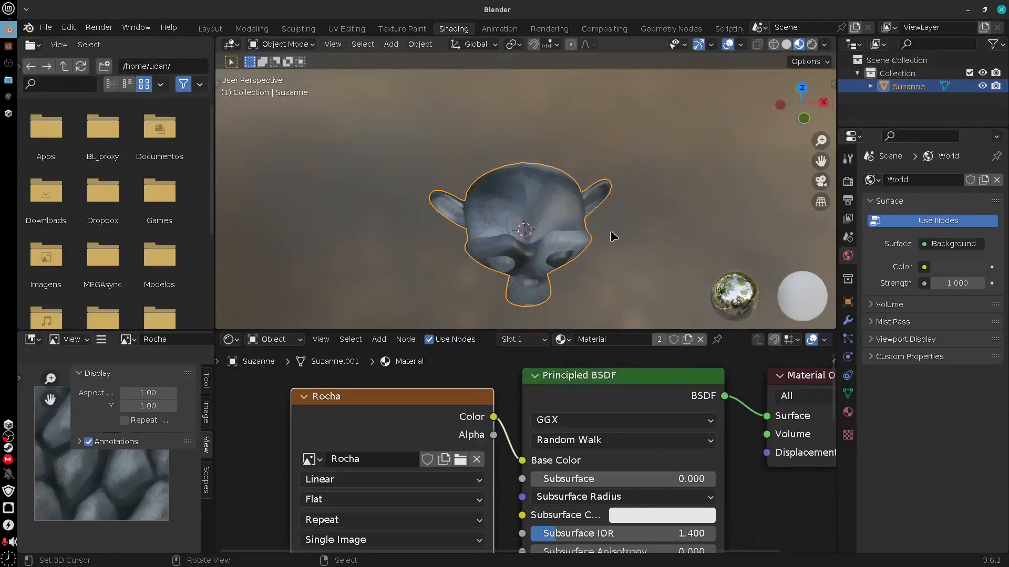
{"action": "middle_click_drag", "start_coordinate": [613, 236], "coordinate": [585, 207]}
Make the node editor taller and frame the free space ahead of the Rocha texture node
{"action": "middle_click_drag", "start_coordinate": [465, 494], "coordinate": [541, 488]}
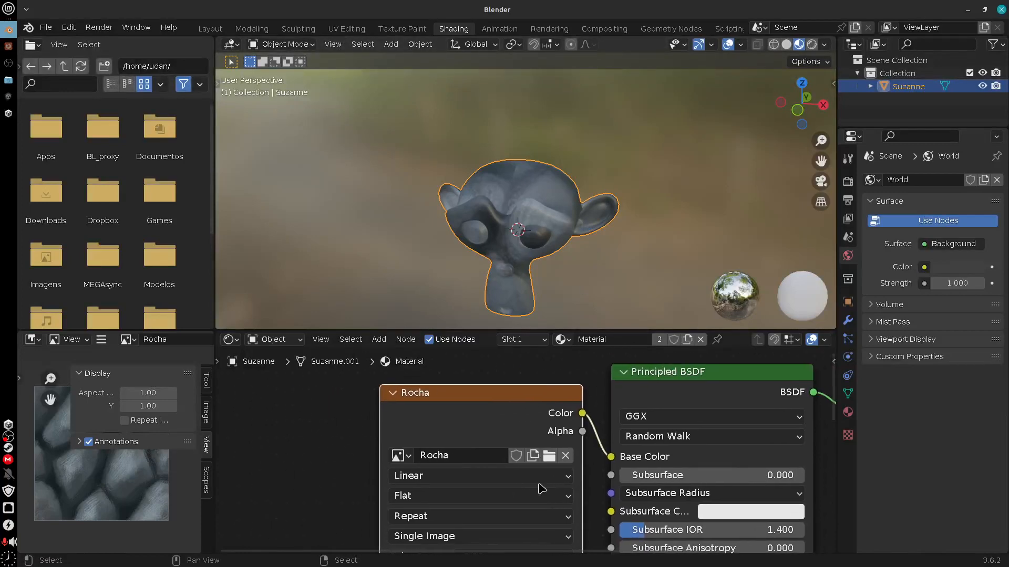
{"action": "left_click_drag", "start_coordinate": [504, 331], "coordinate": [504, 251]}
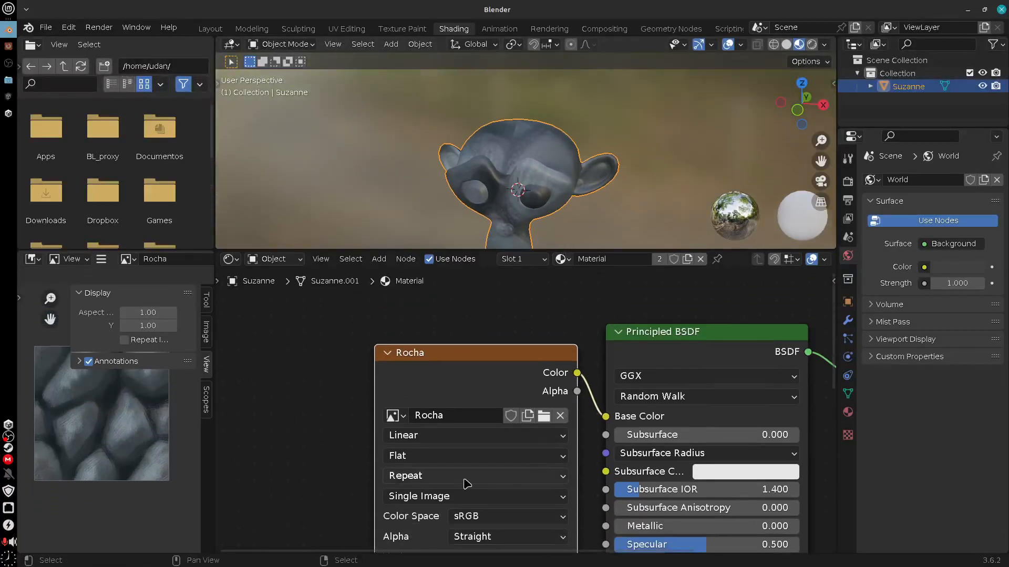
{"action": "middle_click_drag", "start_coordinate": [332, 450], "coordinate": [567, 408]}
{"action": "middle_click_drag", "start_coordinate": [373, 440], "coordinate": [396, 426]}
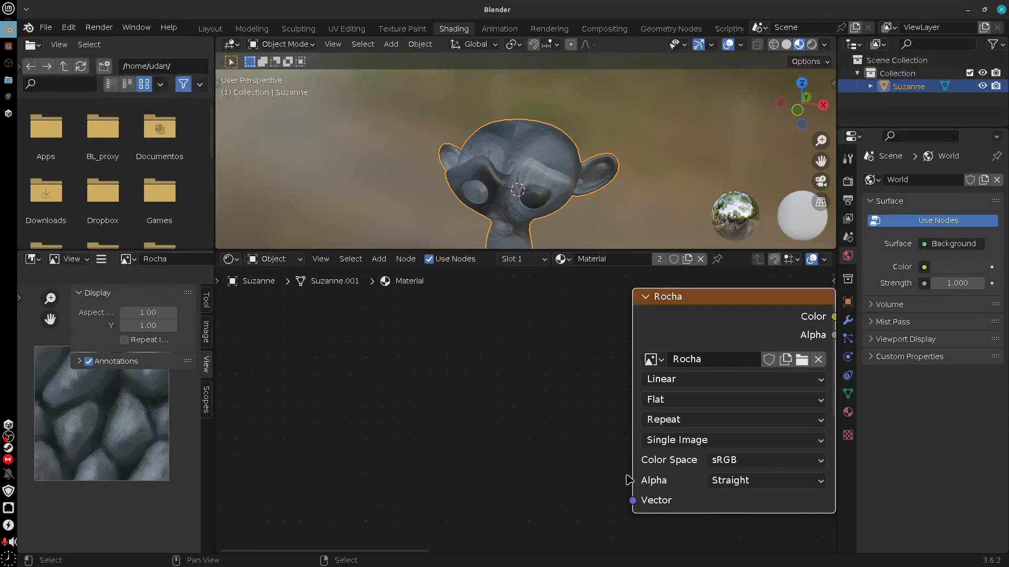
Try feeding the Rocha node's Vector input from a UV Map node set to UVMap, and delete that node
{"action": "left_click_drag", "start_coordinate": [633, 501], "coordinate": [490, 390]}
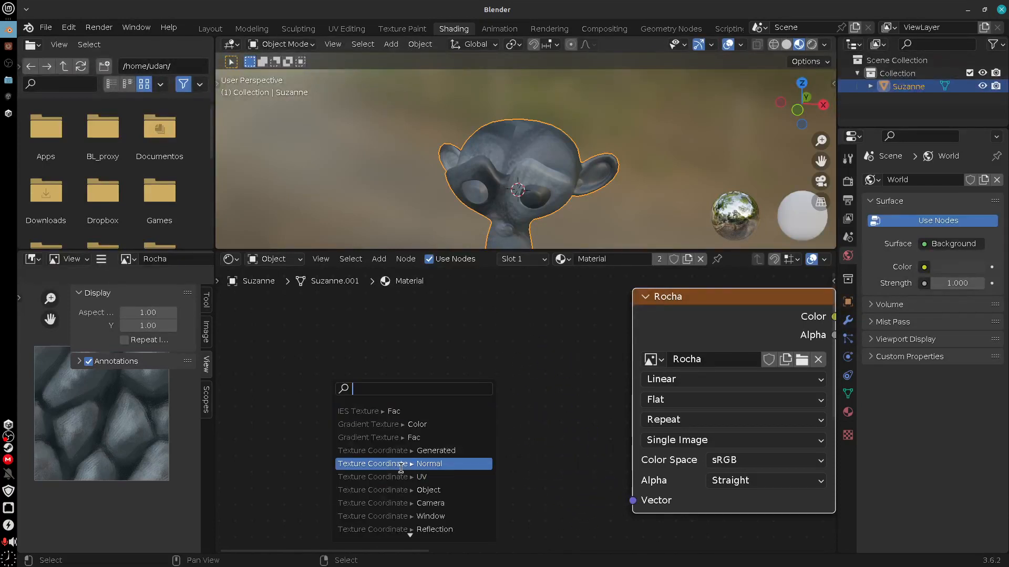
{"action": "type", "text": "u"}
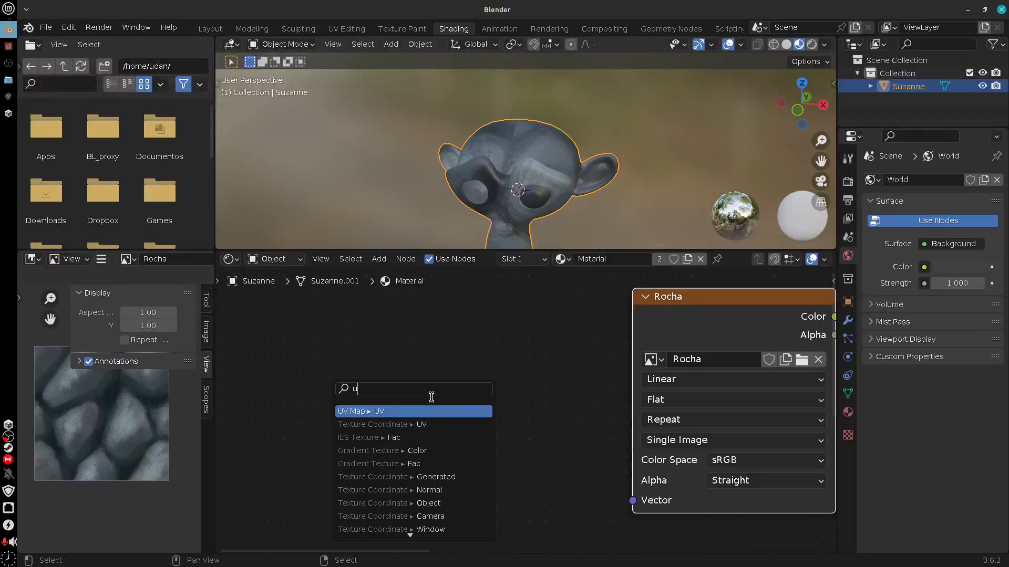
{"action": "type", "text": "v"}
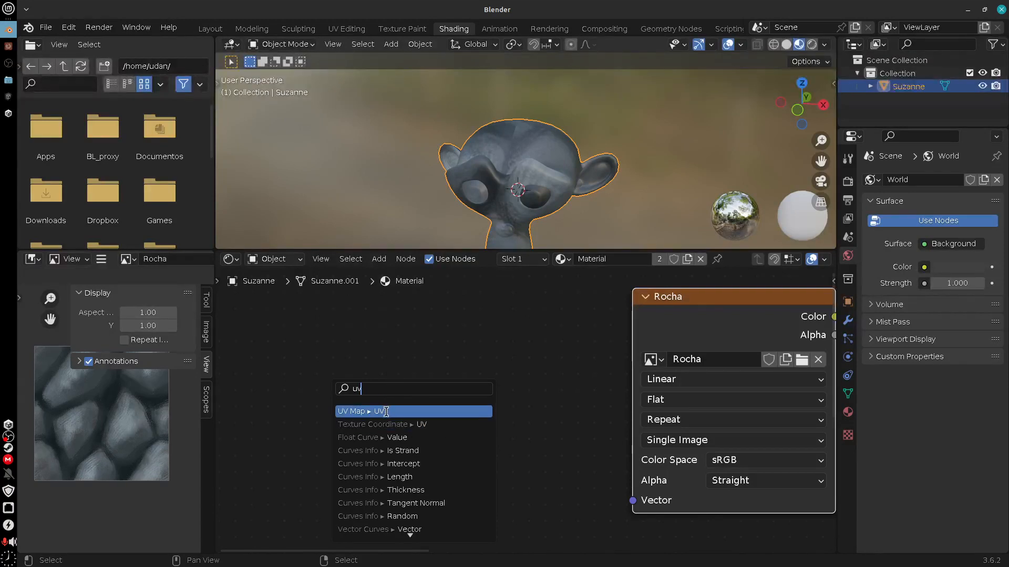
{"action": "left_click", "coordinate": [387, 412]}
{"action": "left_click", "coordinate": [410, 442]}
{"action": "left_click", "coordinate": [411, 441]}
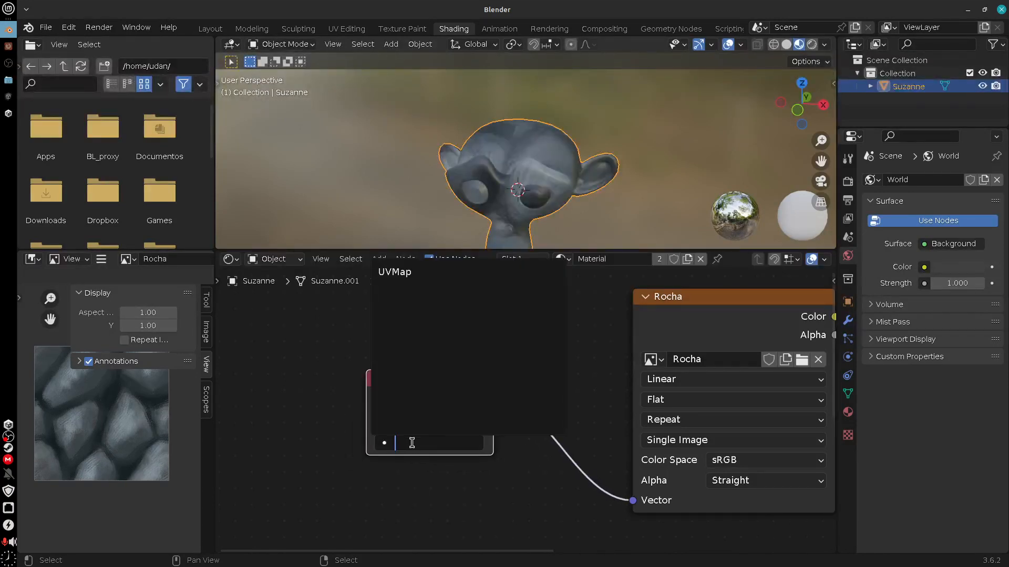
{"action": "left_click", "coordinate": [414, 274]}
{"action": "middle_click_drag", "start_coordinate": [562, 175], "coordinate": [541, 225]}
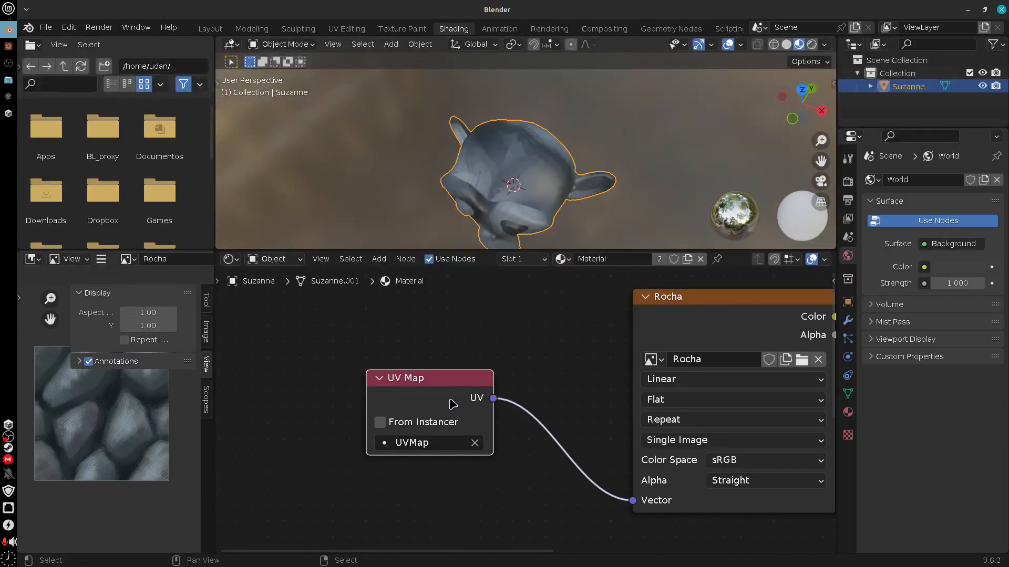
{"action": "key", "text": "x"}
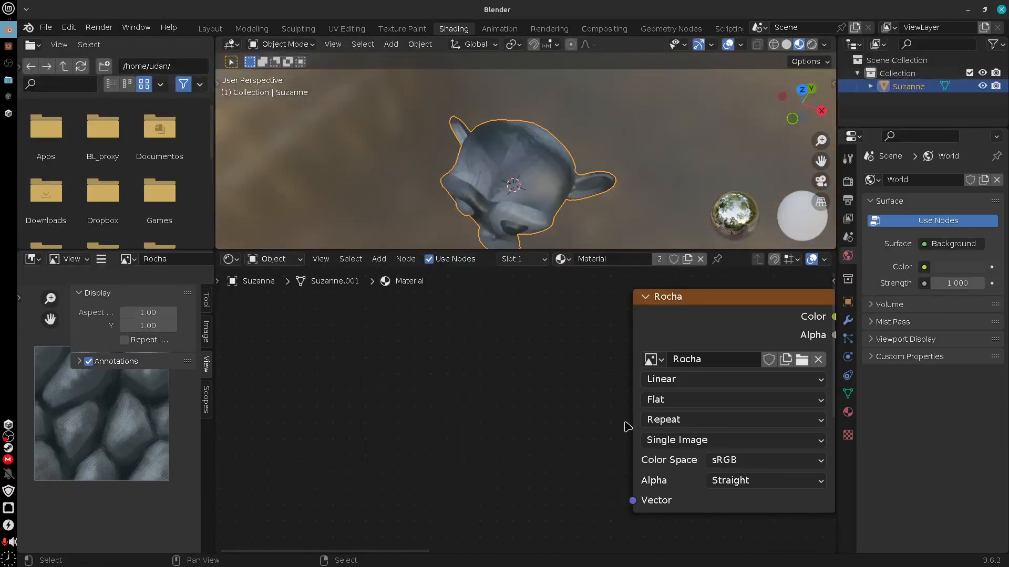
{"action": "left_click_drag", "start_coordinate": [633, 501], "coordinate": [474, 349]}
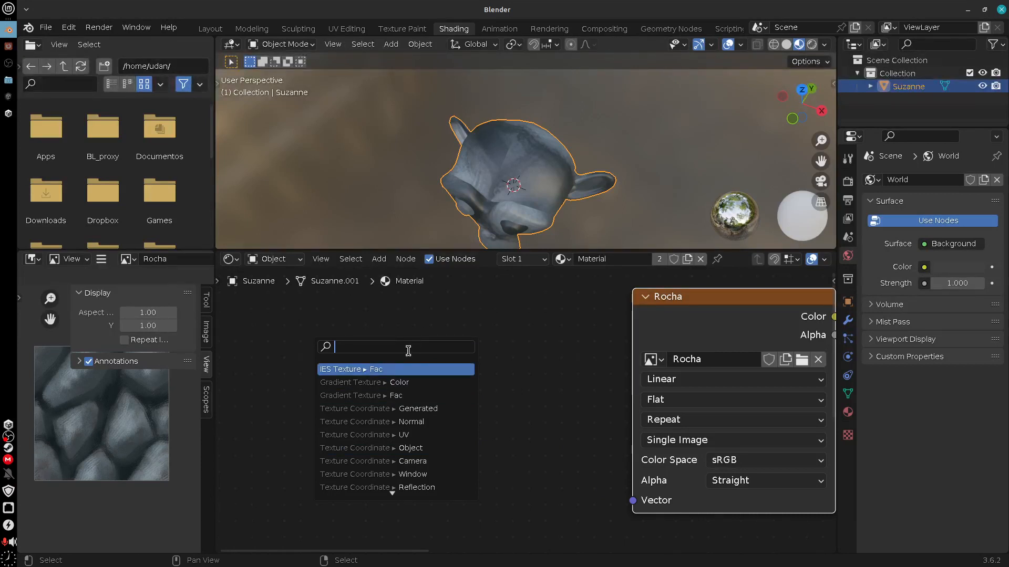
{"action": "type", "text": "tex"}
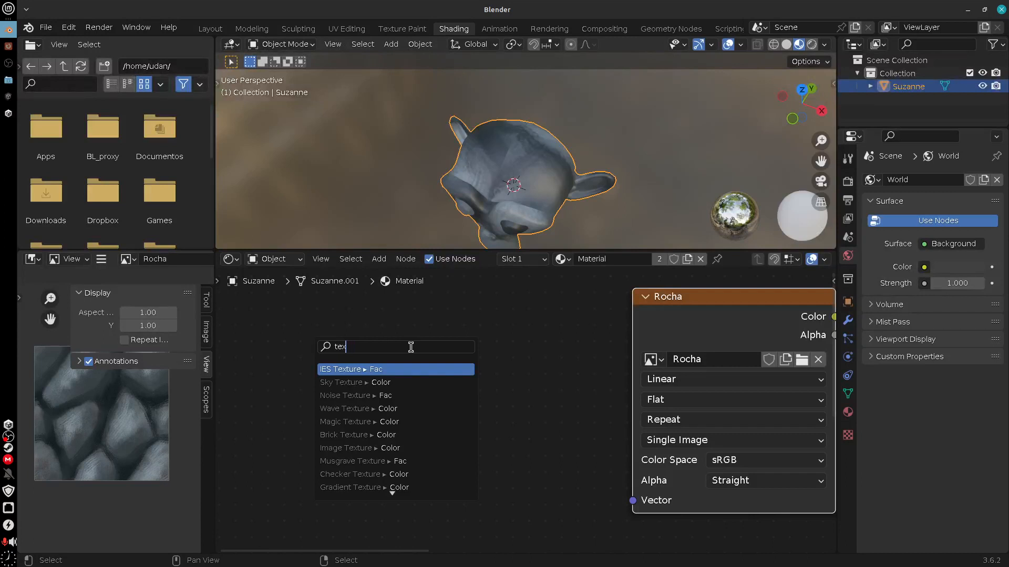
{"action": "key", "text": "BackSpace"}
{"action": "key", "text": "BackSpace"}
{"action": "key", "text": "BackSpace"}
{"action": "type", "text": "u"}
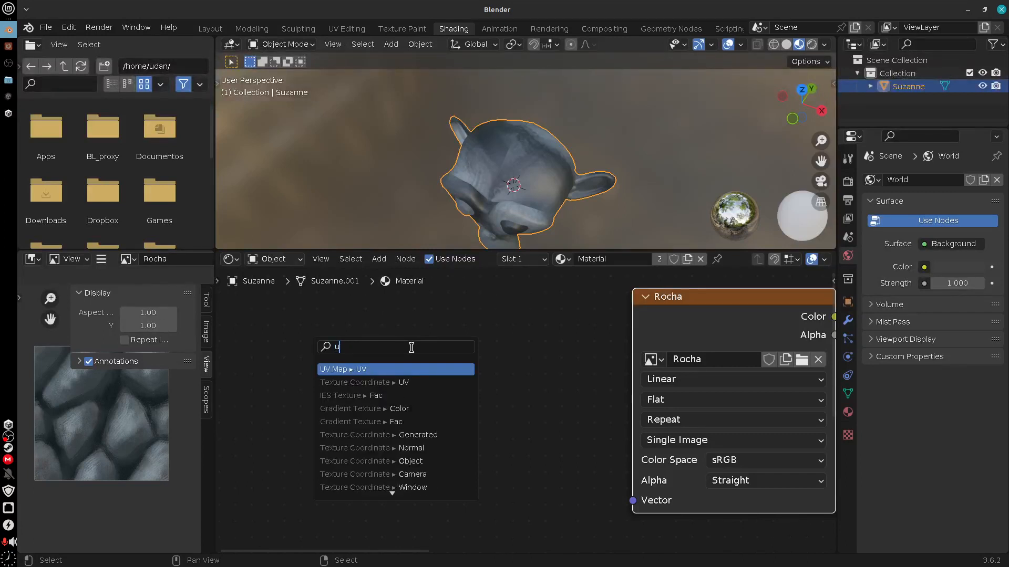
{"action": "type", "text": "v"}
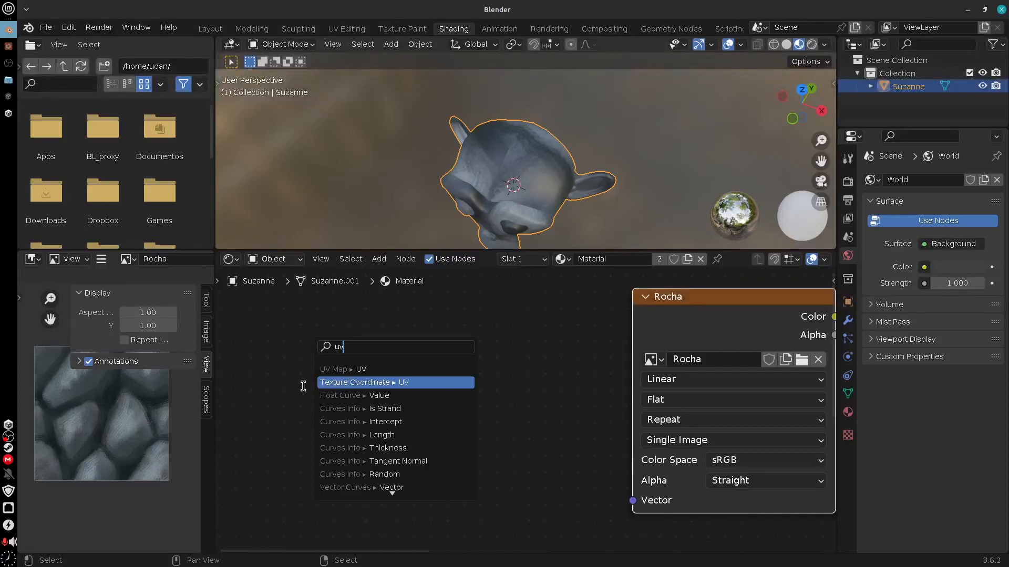
Add a Texture Coordinate node ahead of the Rocha node and connect its UV output to Rocha's Vector input
{"action": "left_click", "coordinate": [379, 258]}
{"action": "mouse_move", "coordinate": [412, 298]}
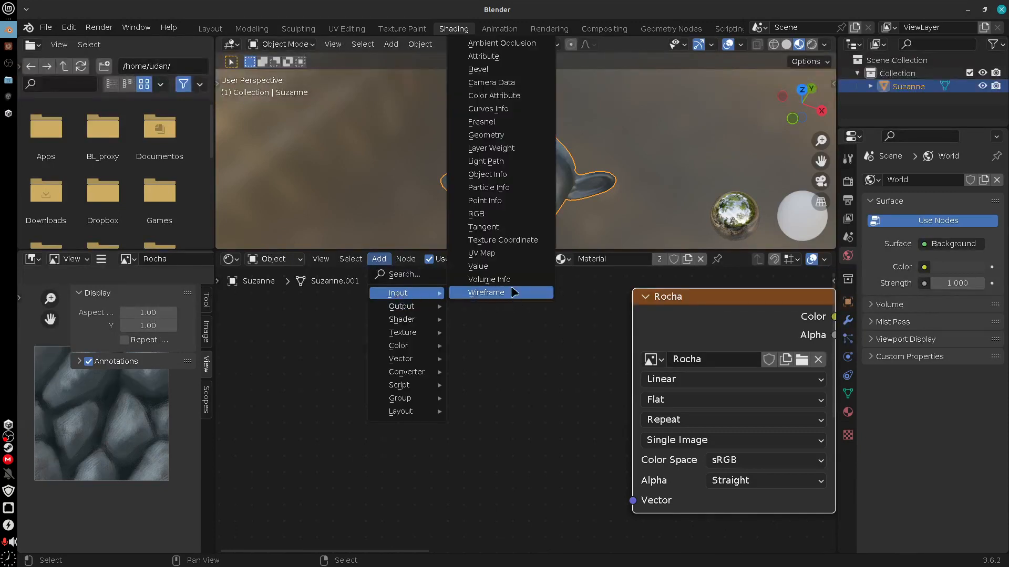
{"action": "left_click", "coordinate": [509, 242]}
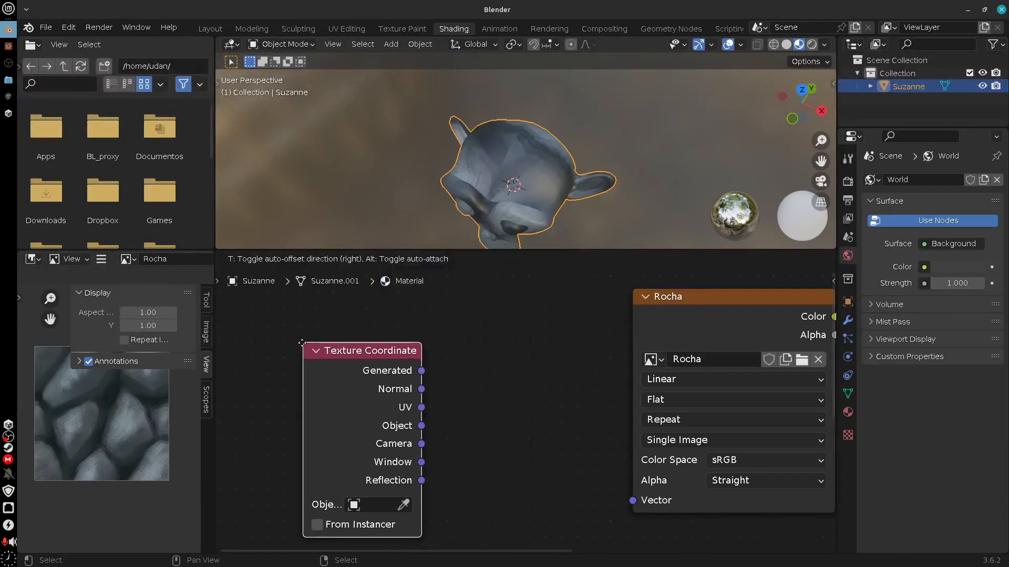
{"action": "left_click", "coordinate": [304, 342]}
{"action": "middle_click_drag", "start_coordinate": [466, 421], "coordinate": [463, 400]}
{"action": "left_click_drag", "start_coordinate": [417, 386], "coordinate": [630, 480]}
{"action": "left_click_drag", "start_coordinate": [400, 337], "coordinate": [424, 330]}
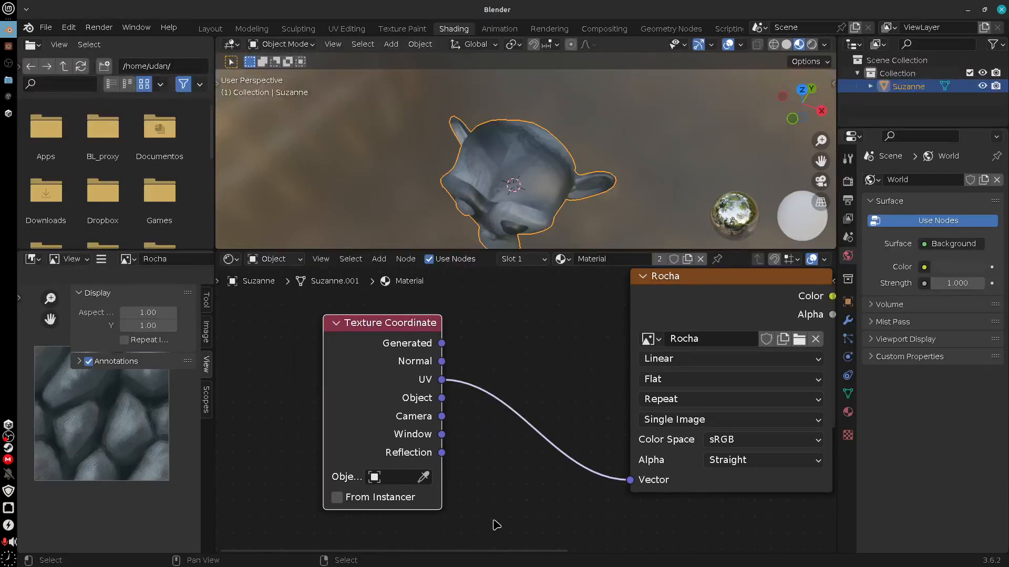
{"action": "left_click_drag", "start_coordinate": [392, 327], "coordinate": [431, 320]}
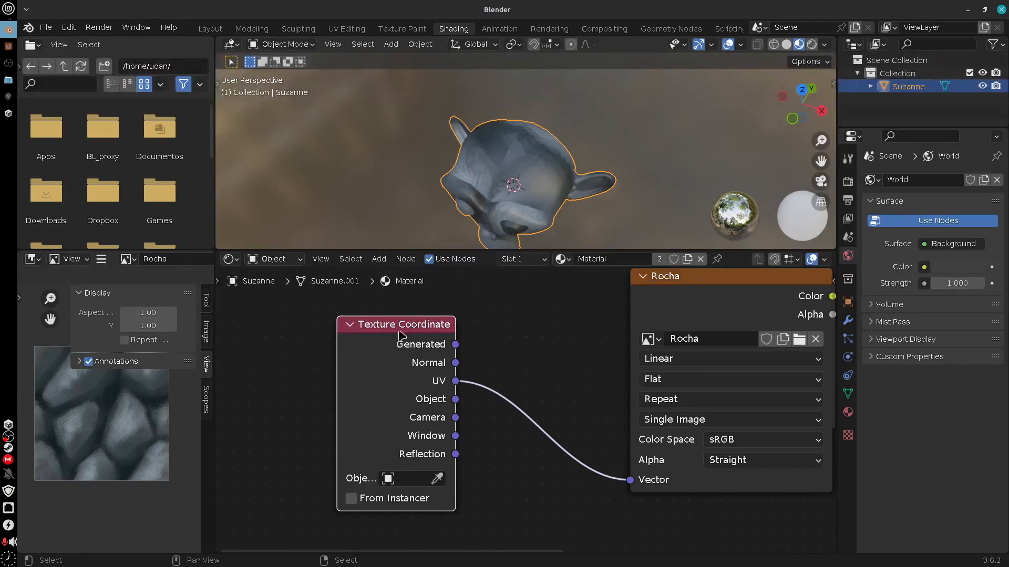
{"action": "left_click_drag", "start_coordinate": [399, 331], "coordinate": [402, 332]}
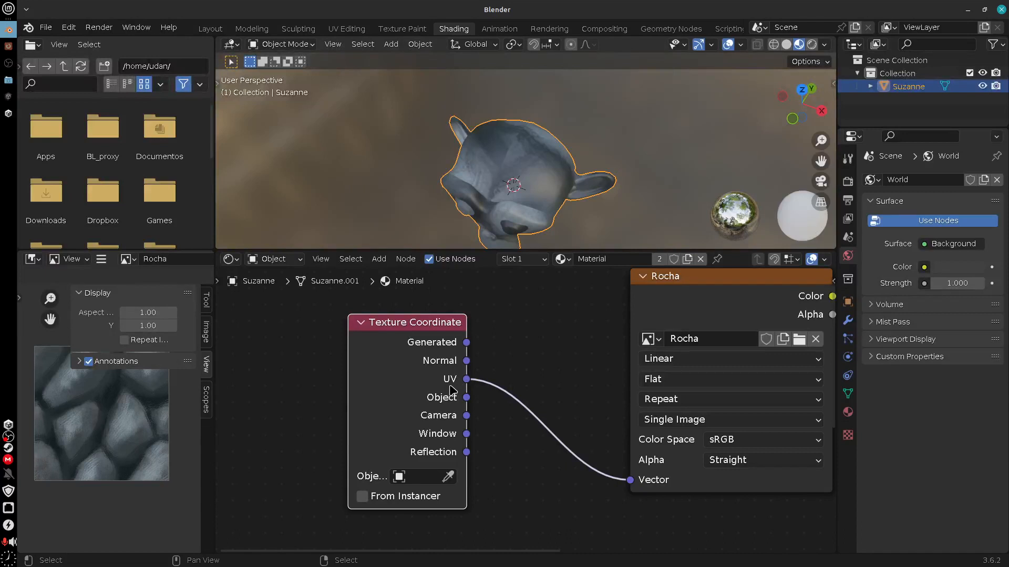
Try the Window output in Rocha's Vector input instead of UV, and orbit the head to check the mapping
{"action": "left_click_drag", "start_coordinate": [466, 372], "coordinate": [470, 380]}
{"action": "right_click_drag", "start_coordinate": [465, 382], "coordinate": [435, 383]}
{"action": "left_click_drag", "start_coordinate": [467, 435], "coordinate": [630, 480]}
{"action": "middle_click_drag", "start_coordinate": [607, 189], "coordinate": [624, 170]}
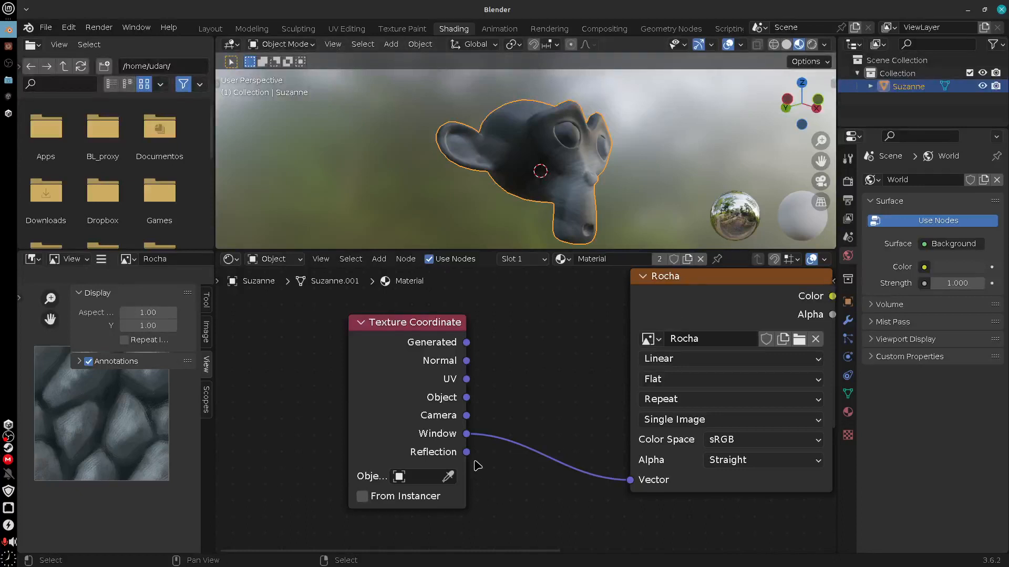
Try feeding Rocha's Vector input from the Reflection output and inspect the texture from several angles
{"action": "mouse_move", "coordinate": [466, 452]}
{"action": "left_mouse_down"}
{"action": "mouse_move", "coordinate": [480, 465]}
{"action": "mouse_move", "coordinate": [622, 492]}
{"action": "mouse_move", "coordinate": [626, 482]}
{"action": "left_mouse_up"}
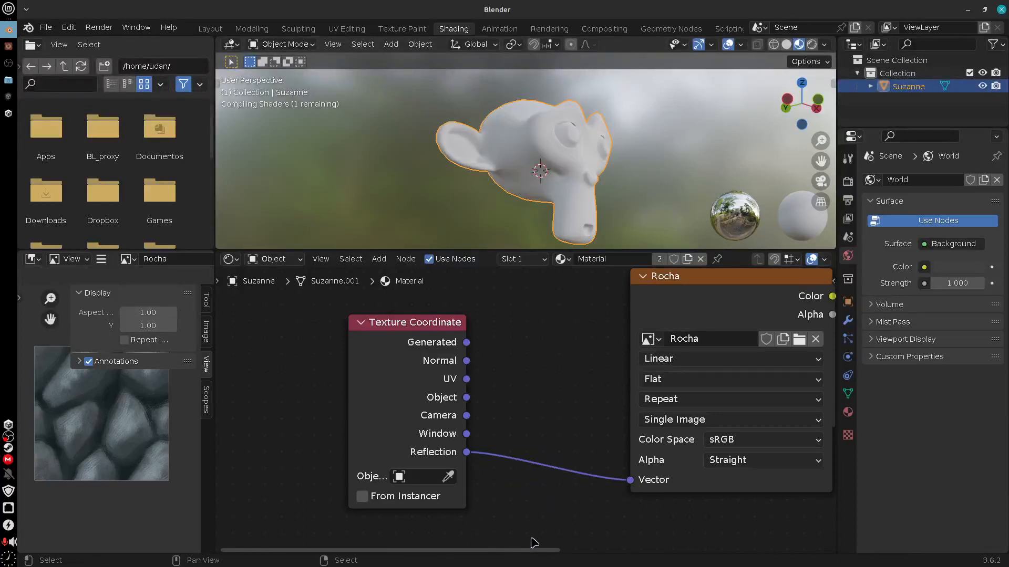
{"action": "middle_click_drag", "start_coordinate": [633, 157], "coordinate": [609, 231]}
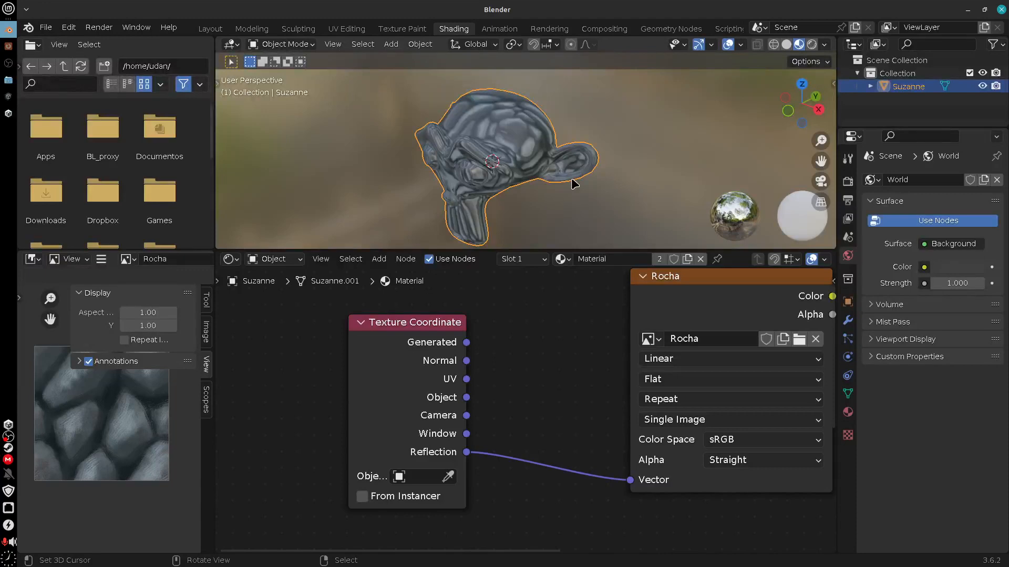
{"action": "middle_click_drag", "start_coordinate": [644, 191], "coordinate": [634, 131]}
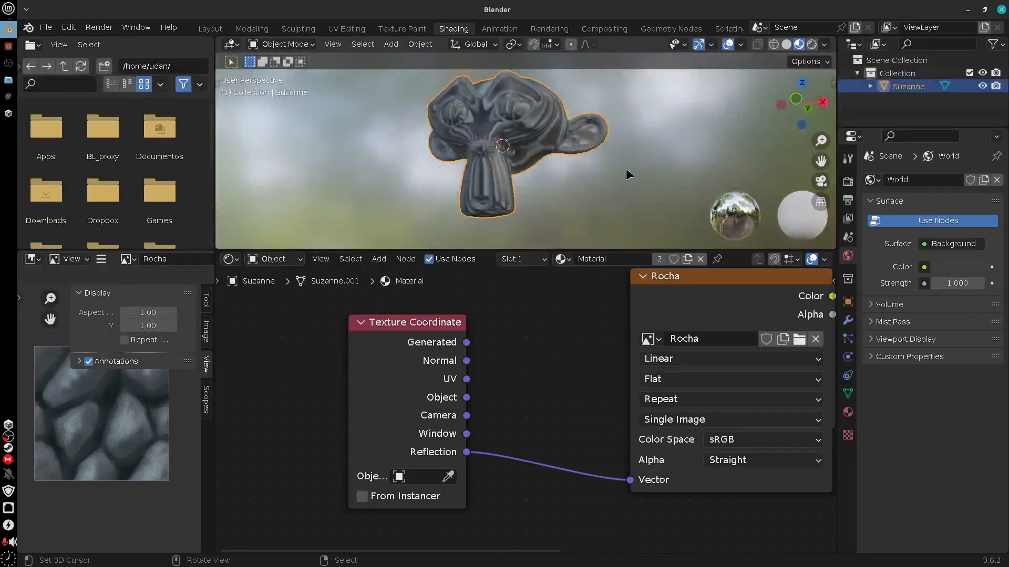
{"action": "middle_click_drag", "start_coordinate": [629, 174], "coordinate": [609, 217]}
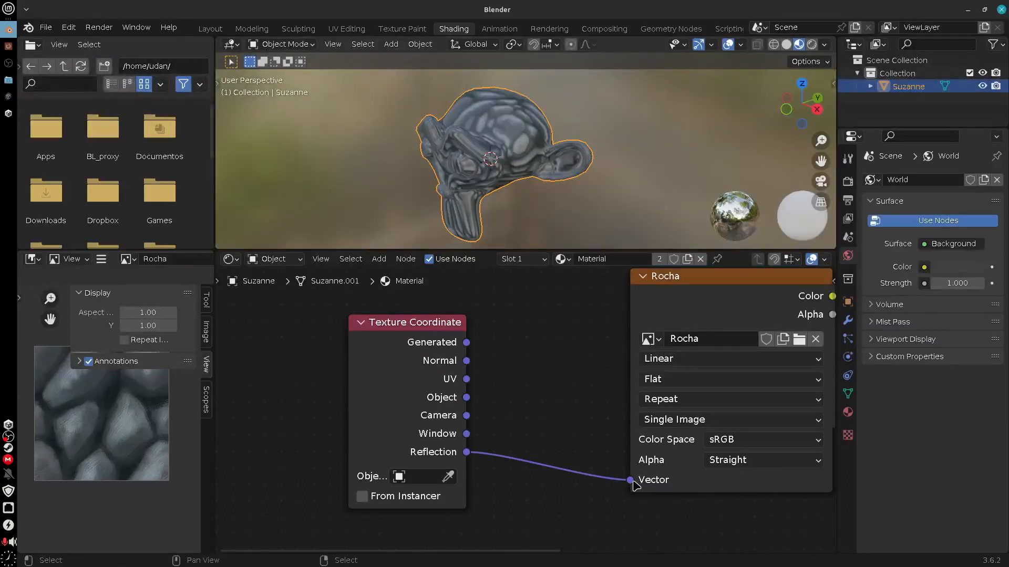
Replace the Reflection link with the Object output into Rocha's Vector input, and place the 3D cursor beside the head
{"action": "left_click_drag", "start_coordinate": [631, 480], "coordinate": [491, 472]}
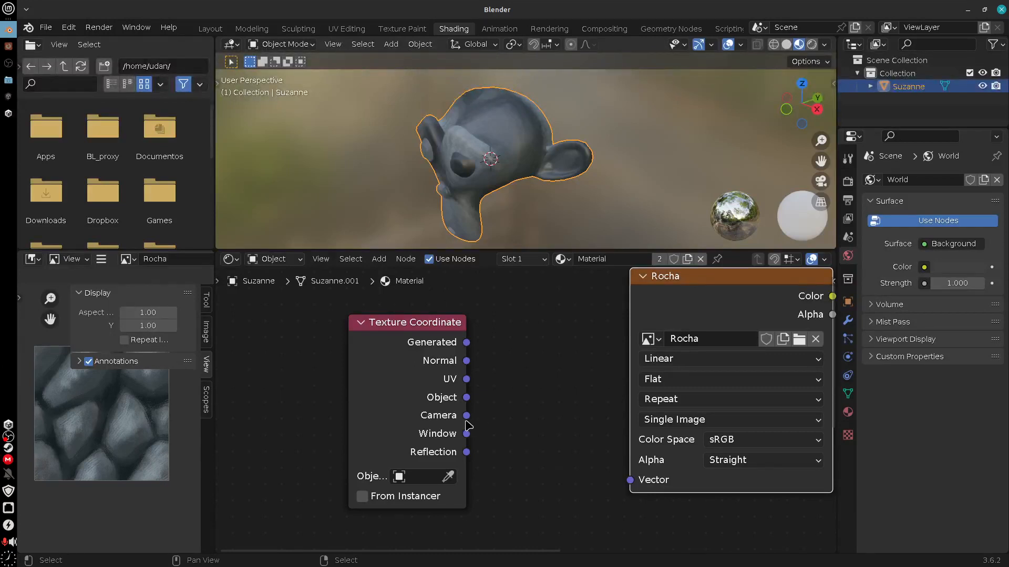
{"action": "left_click_drag", "start_coordinate": [466, 398], "coordinate": [630, 480]}
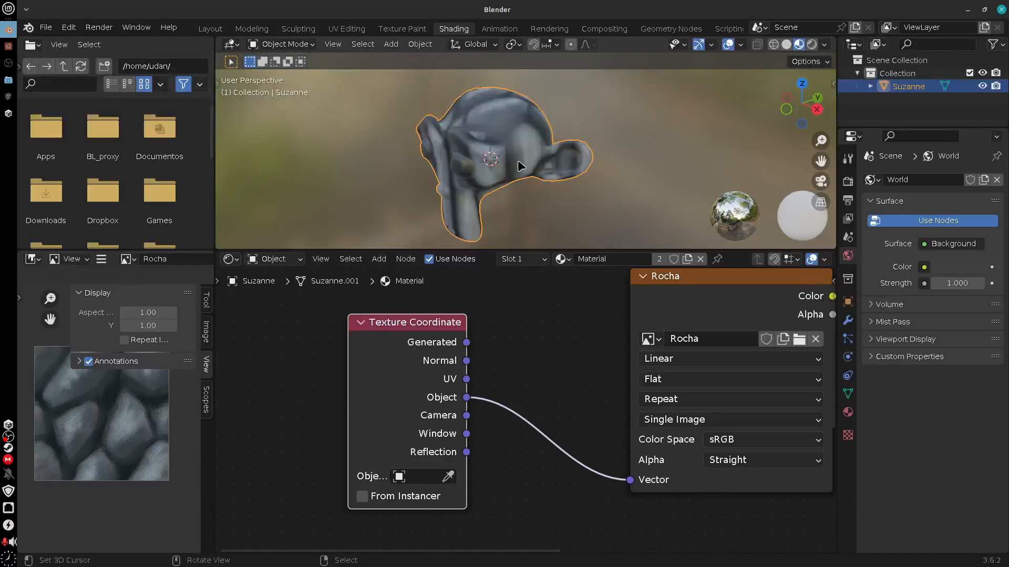
{"action": "middle_click_drag", "start_coordinate": [518, 160], "coordinate": [598, 152]}
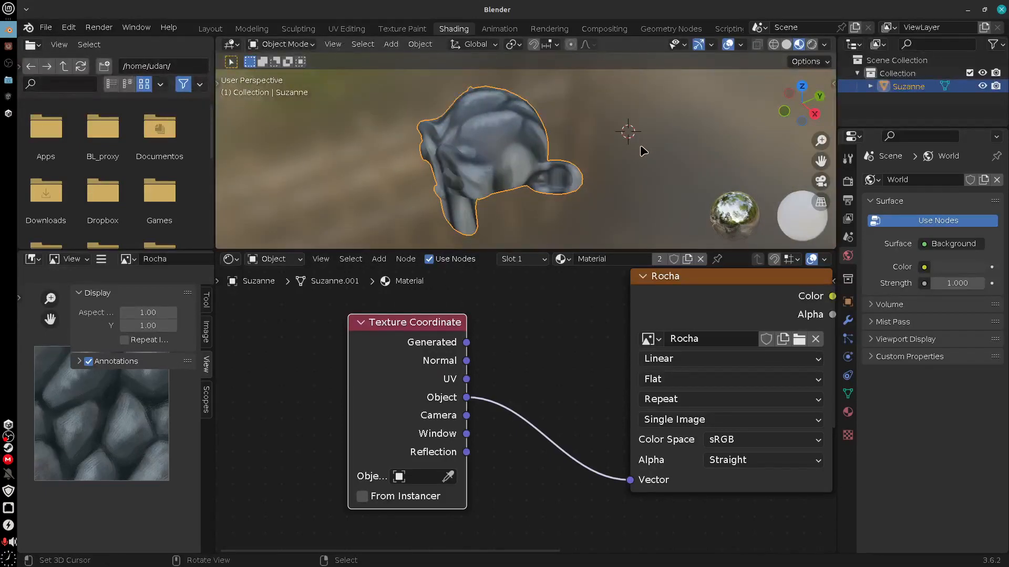
Add a Plain Axes empty at the 3D cursor and assign it as the Texture Coordinate node's object
{"action": "key", "text": "shift+a"}
{"action": "mouse_move", "coordinate": [578, 276]}
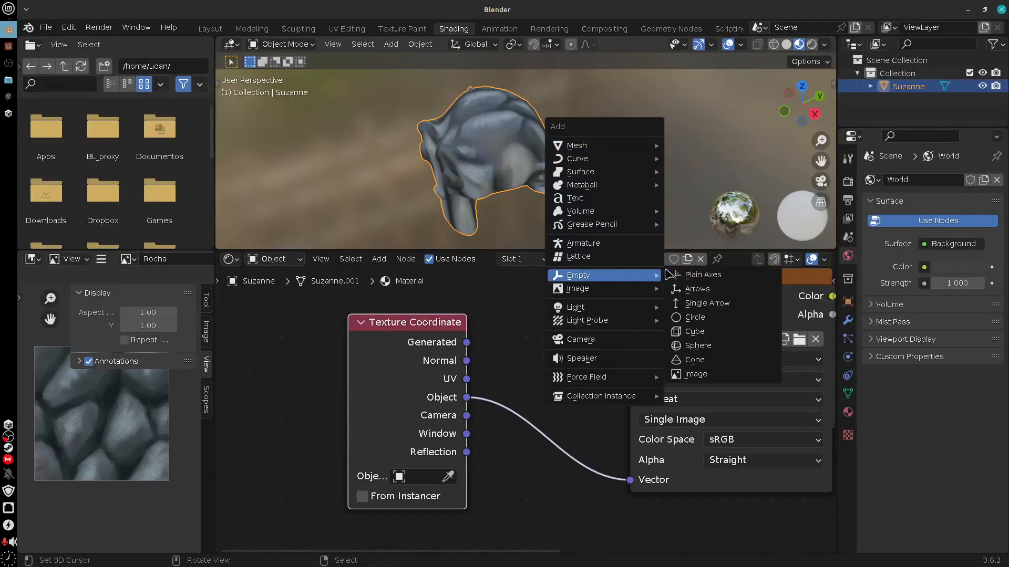
{"action": "left_click", "coordinate": [726, 274]}
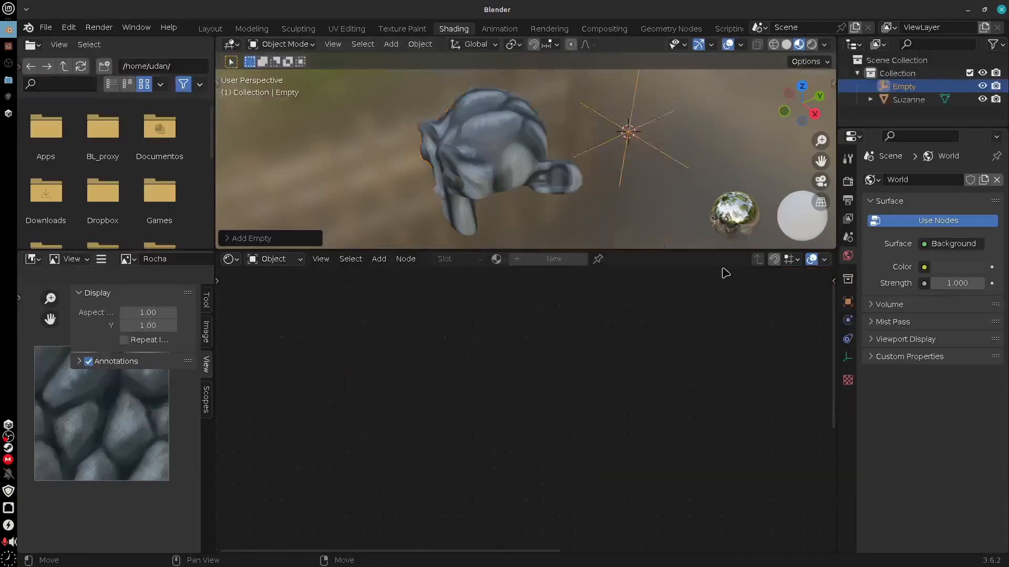
{"action": "left_click", "coordinate": [534, 167]}
{"action": "left_click", "coordinate": [422, 476]}
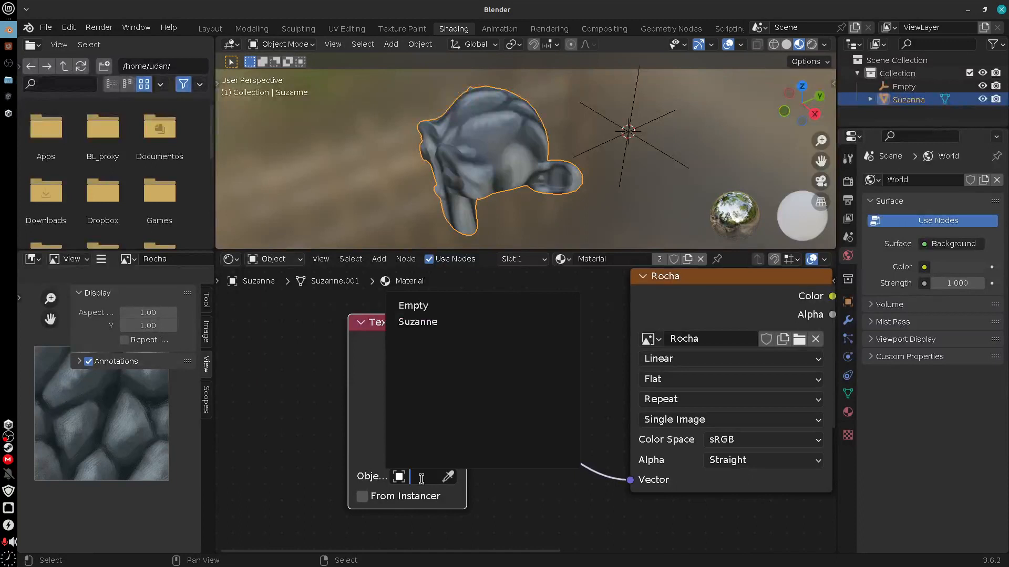
{"action": "left_click", "coordinate": [434, 304]}
Move the empty around the monkey head and try scaling it to test how it shifts the rock texture
{"action": "left_click", "coordinate": [626, 167]}
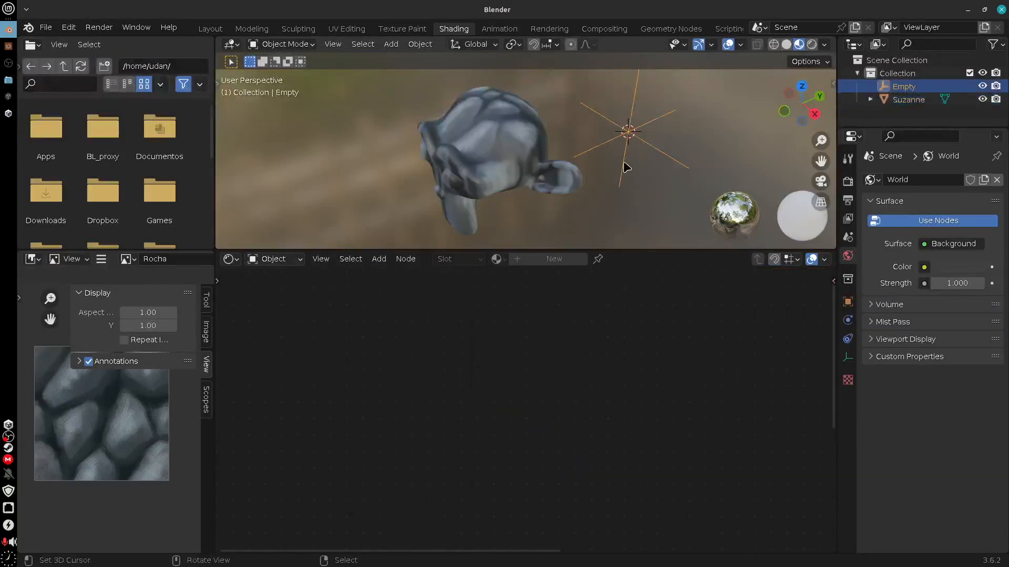
{"action": "key", "text": "g"}
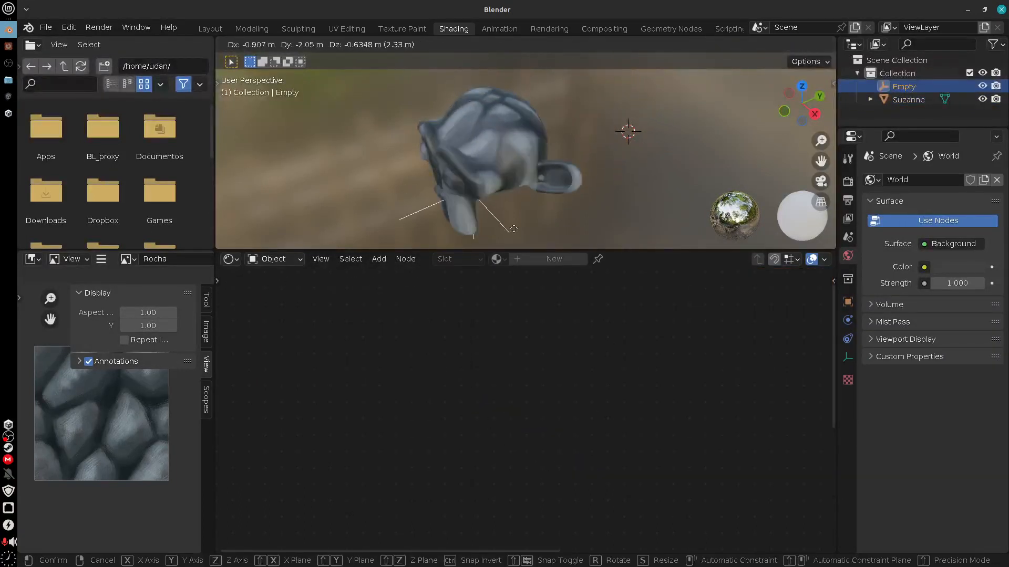
{"action": "left_click", "coordinate": [620, 132]}
{"action": "key", "text": "s"}
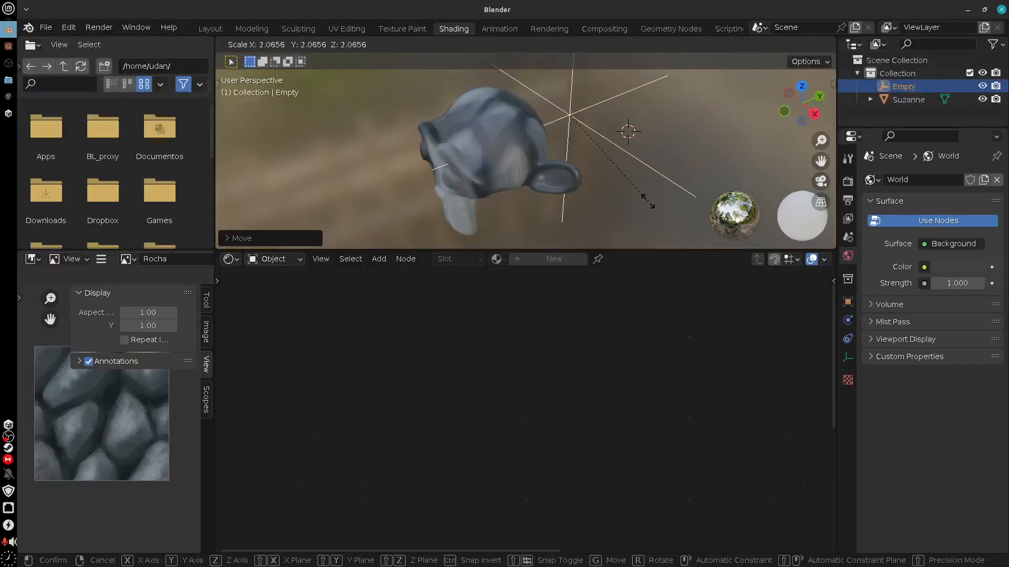
{"action": "right_click", "coordinate": [629, 180]}
{"action": "key", "text": "g"}
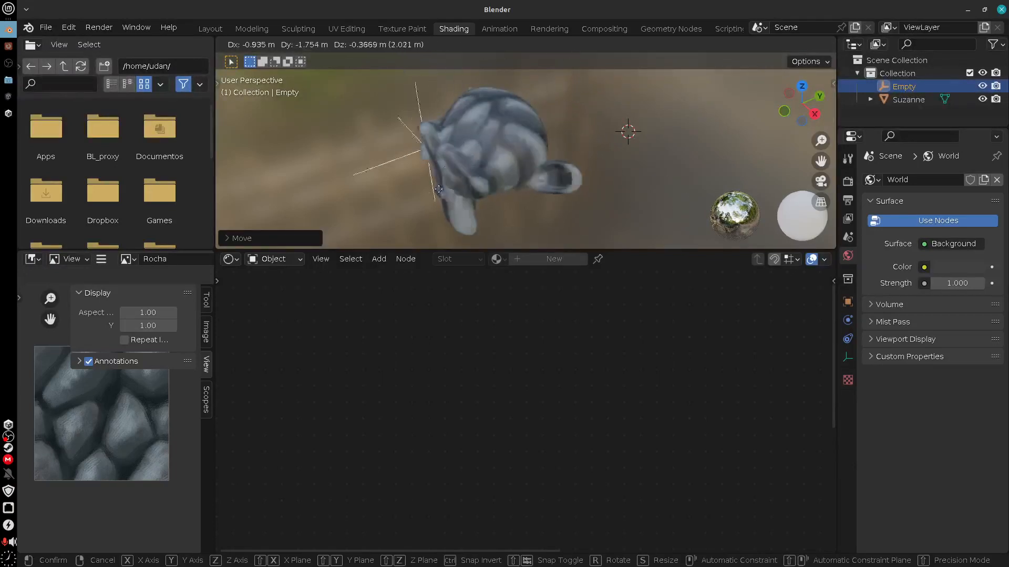
{"action": "left_click", "coordinate": [595, 177]}
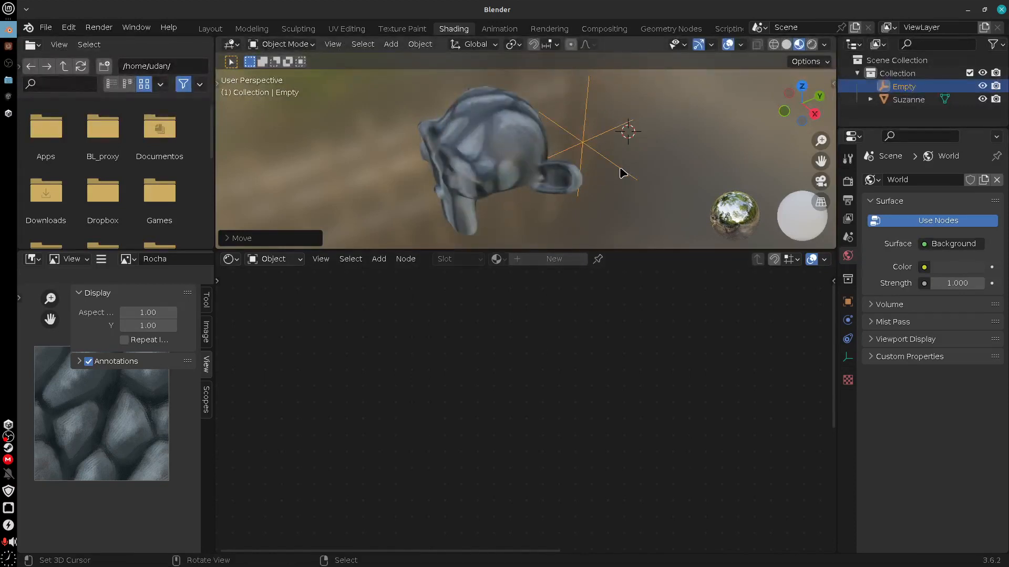
Delete the empty and disconnect the Object output from the Rocha node's Vector input
{"action": "key", "text": "Delete"}
{"action": "left_click", "coordinate": [534, 175]}
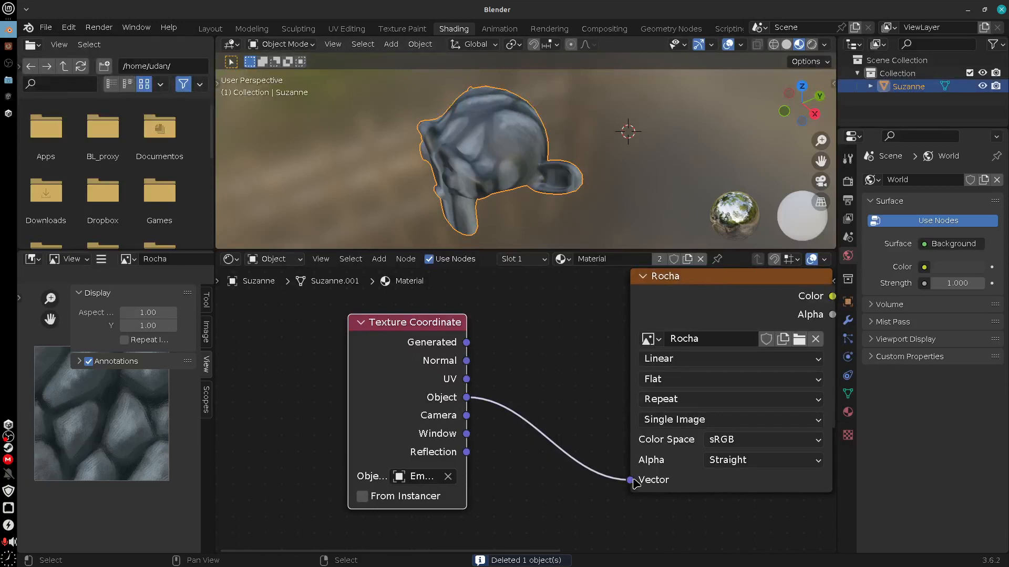
{"action": "left_click_drag", "start_coordinate": [630, 479], "coordinate": [525, 467]}
Connect the Texture Coordinate node's Generated output to Rocha's Vector input and check the mapping on the head
{"action": "left_click_drag", "start_coordinate": [432, 329], "coordinate": [457, 332]}
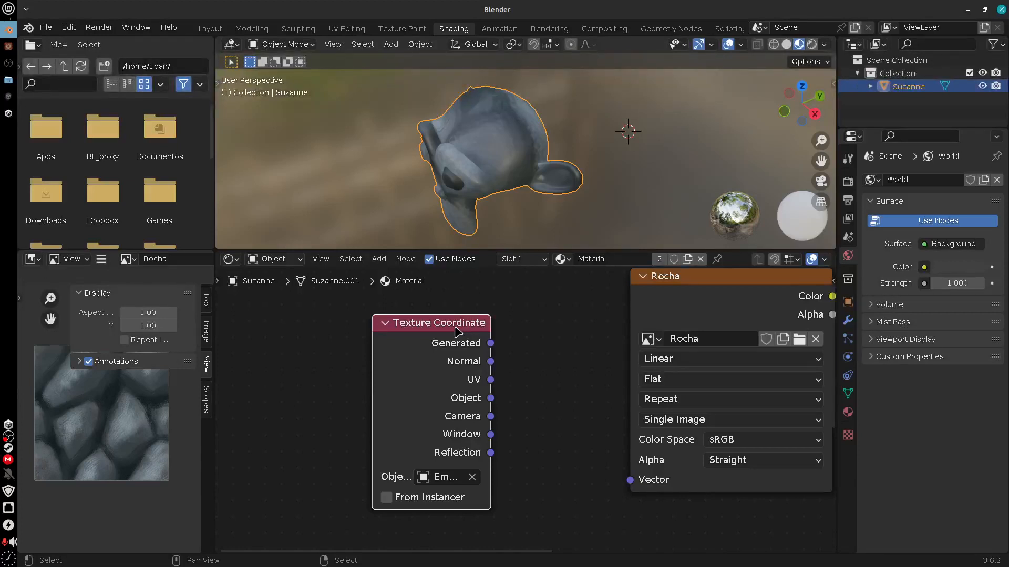
{"action": "middle_click_drag", "start_coordinate": [507, 207], "coordinate": [567, 220]}
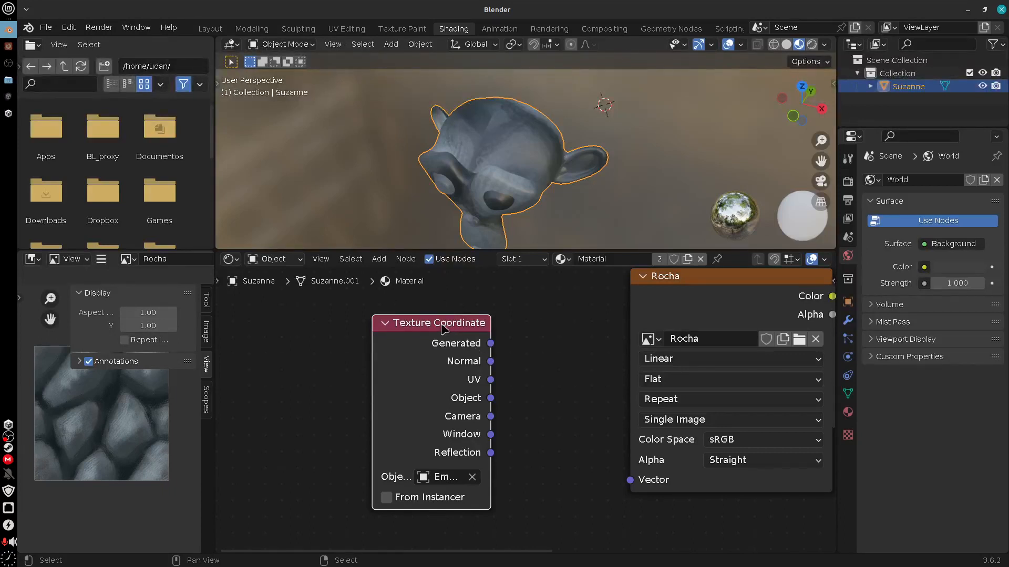
{"action": "left_click_drag", "start_coordinate": [443, 328], "coordinate": [630, 480]}
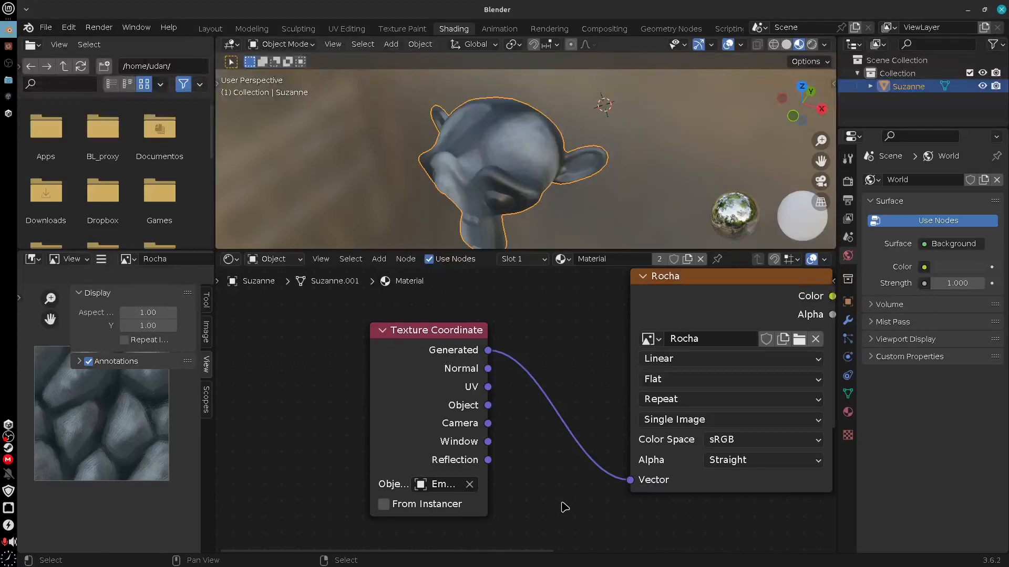
{"action": "middle_click_drag", "start_coordinate": [549, 195], "coordinate": [572, 181]}
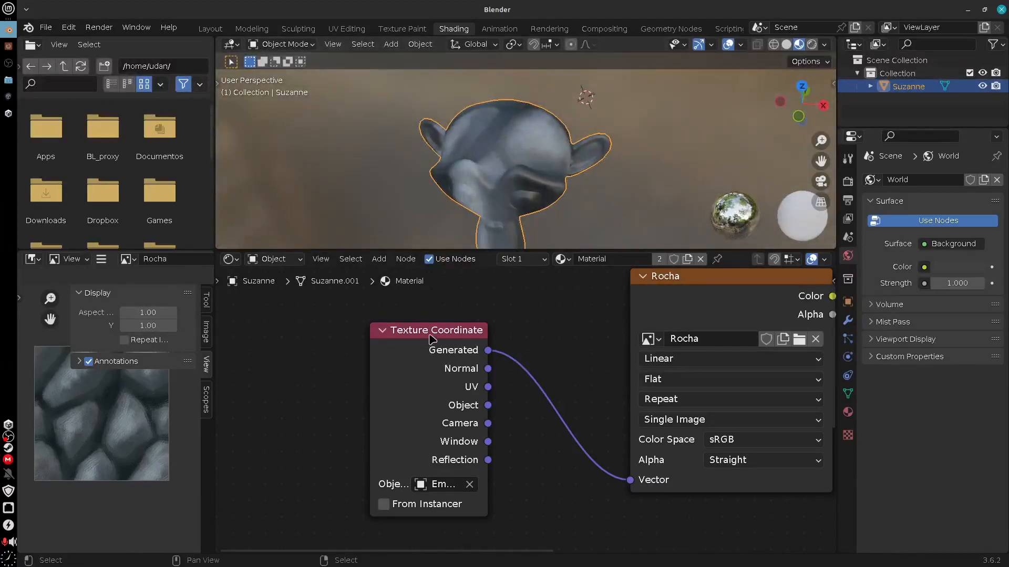
{"action": "left_click_drag", "start_coordinate": [430, 332], "coordinate": [403, 329]}
Sketch a temporary annotation box around the monkey head in the 3D view and erase it
{"action": "middle_click_drag", "start_coordinate": [584, 489], "coordinate": [436, 490]}
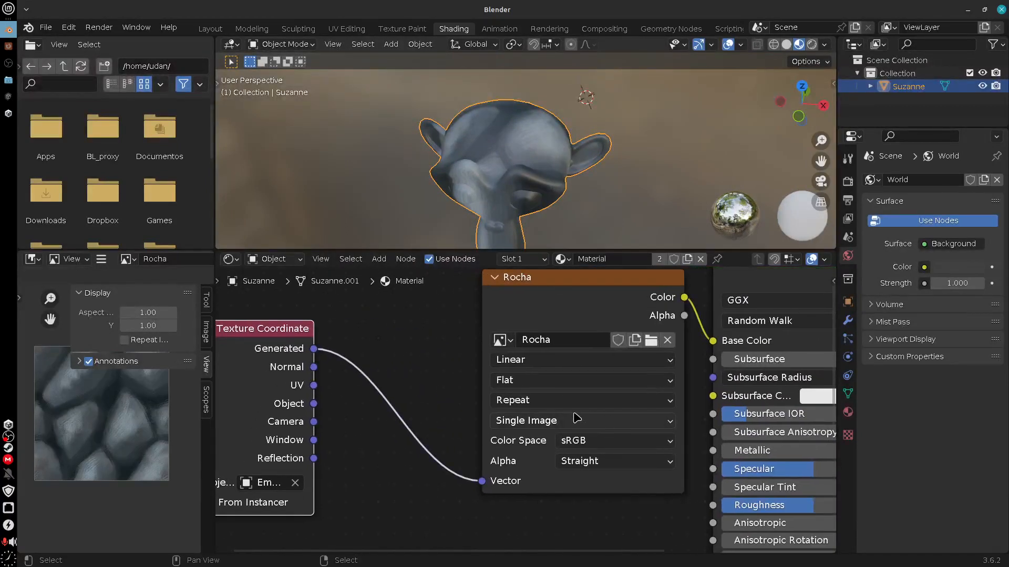
{"action": "scroll", "coordinate": [625, 172], "scroll_direction": "down", "scroll_amount": 2}
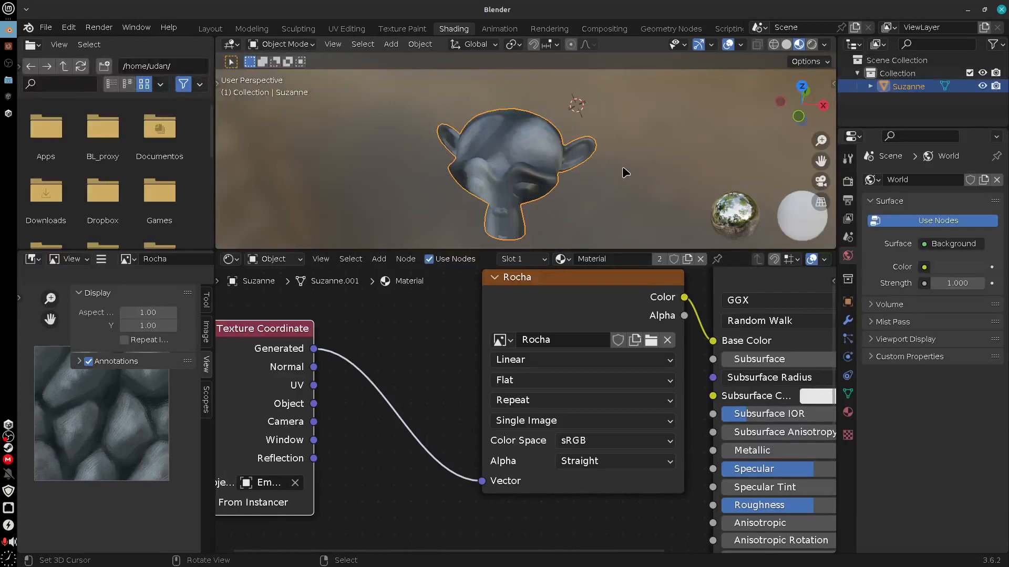
{"action": "middle_click_drag", "start_coordinate": [617, 151], "coordinate": [590, 202]}
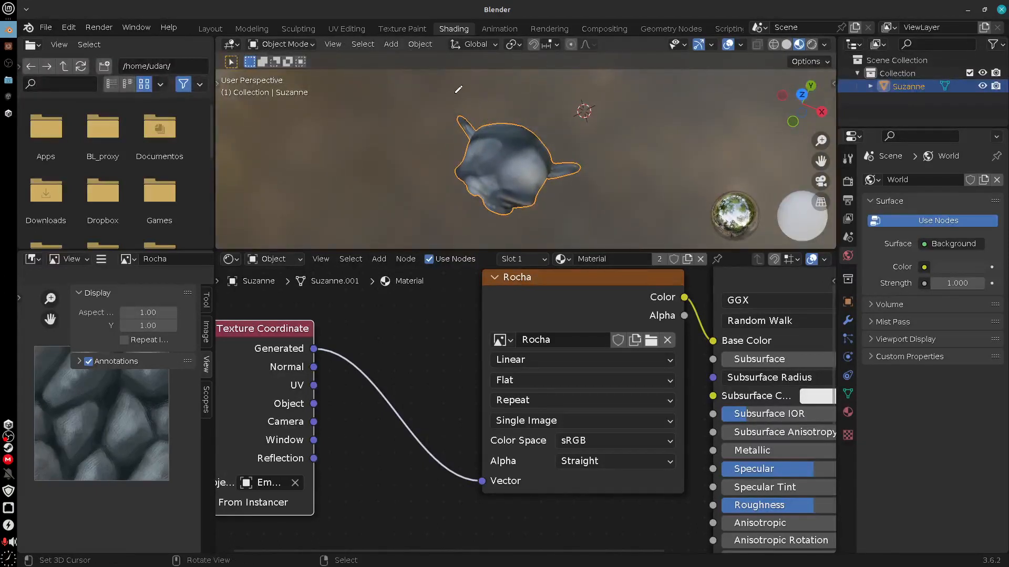
{"action": "mouse_move", "coordinate": [455, 93]}
{"action": "left_mouse_down"}
{"action": "mouse_move", "coordinate": [412, 186]}
{"action": "mouse_move", "coordinate": [600, 117]}
{"action": "mouse_move", "coordinate": [585, 218]}
{"action": "left_mouse_up"}
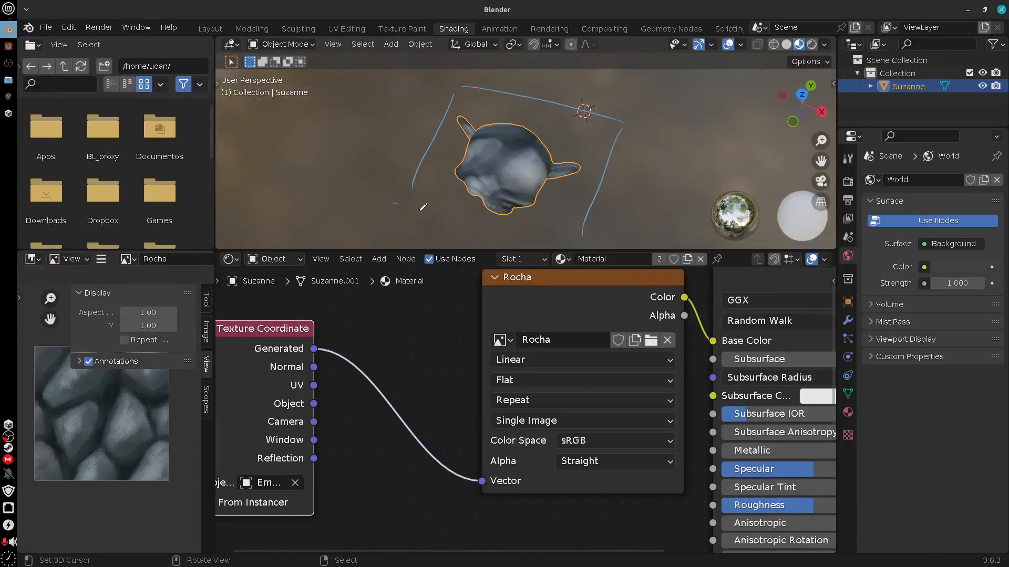
{"action": "left_click_drag", "start_coordinate": [420, 210], "coordinate": [574, 243]}
{"action": "mouse_move", "coordinate": [515, 154]}
{"action": "left_mouse_down"}
{"action": "mouse_move", "coordinate": [437, 133]}
{"action": "mouse_move", "coordinate": [567, 240]}
{"action": "mouse_move", "coordinate": [612, 119]}
{"action": "mouse_move", "coordinate": [568, 104]}
{"action": "left_mouse_up"}
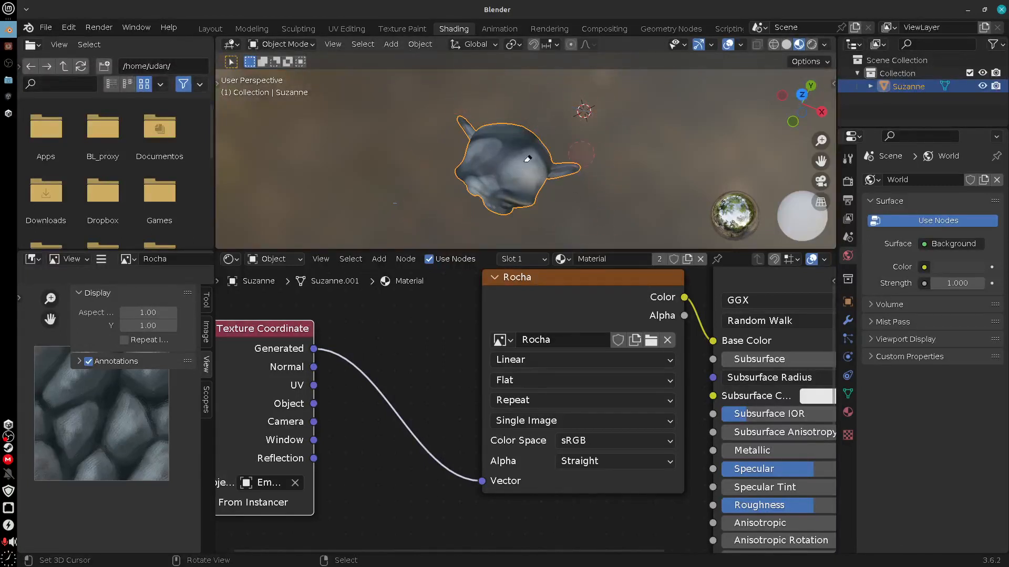
Sketch a temporary annotation of a flat rectangle above the monkey head projecting down onto it in front view, and erase it
{"action": "key", "text": "KP_1"}
{"action": "middle_click_drag", "start_coordinate": [603, 133], "coordinate": [606, 155], "text": "shift"}
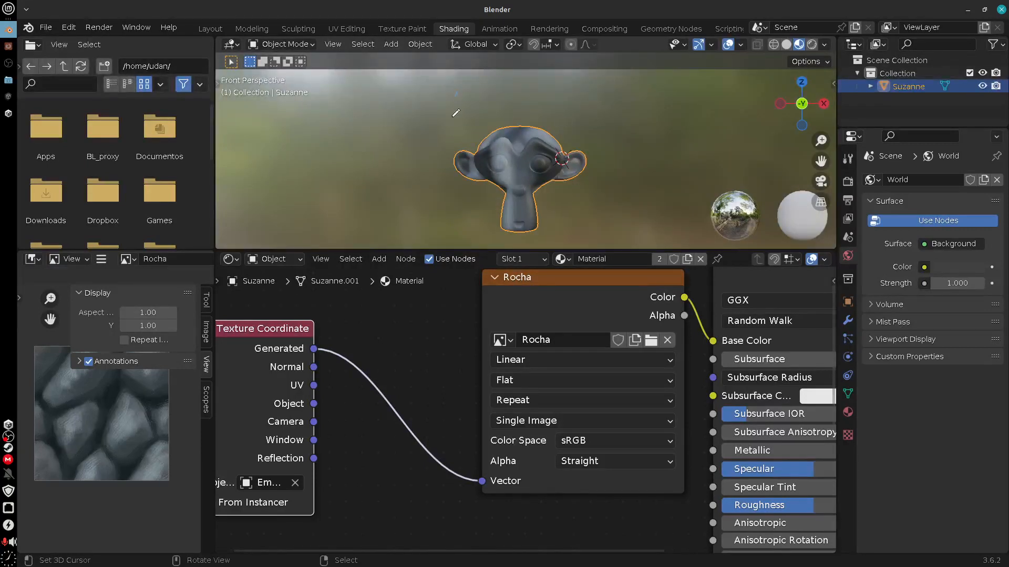
{"action": "left_click_drag", "start_coordinate": [505, 90], "coordinate": [588, 91]}
{"action": "left_click_drag", "start_coordinate": [588, 92], "coordinate": [596, 137]}
{"action": "left_click_drag", "start_coordinate": [448, 126], "coordinate": [586, 130]}
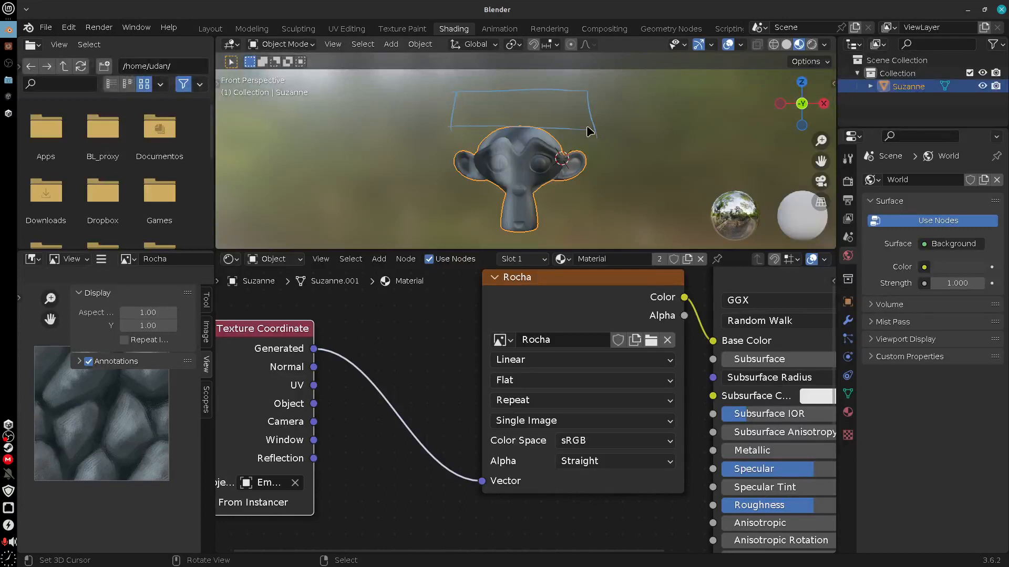
{"action": "mouse_move", "coordinate": [524, 101]}
{"action": "left_mouse_down"}
{"action": "mouse_move", "coordinate": [520, 167]}
{"action": "mouse_move", "coordinate": [528, 149]}
{"action": "left_mouse_up"}
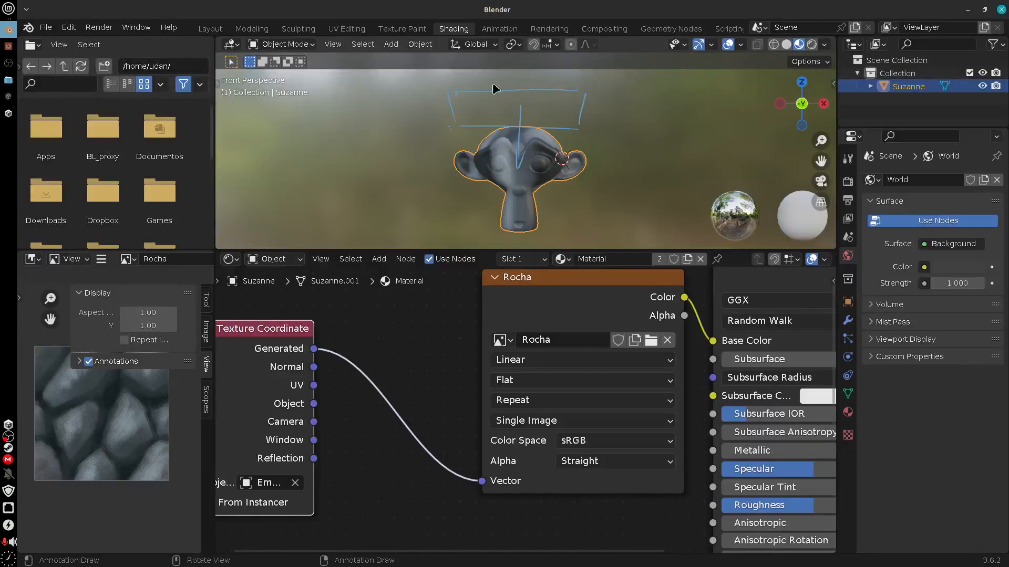
{"action": "mouse_move", "coordinate": [517, 181]}
{"action": "left_mouse_down"}
{"action": "mouse_move", "coordinate": [516, 237]}
{"action": "mouse_move", "coordinate": [529, 235]}
{"action": "left_mouse_up"}
{"action": "left_click_drag", "start_coordinate": [541, 171], "coordinate": [541, 240]}
{"action": "right_click_drag", "start_coordinate": [530, 181], "coordinate": [519, 163]}
{"action": "mouse_move", "coordinate": [522, 122]}
{"action": "right_mouse_down"}
{"action": "mouse_move", "coordinate": [580, 115]}
{"action": "mouse_move", "coordinate": [519, 81]}
{"action": "right_mouse_up"}
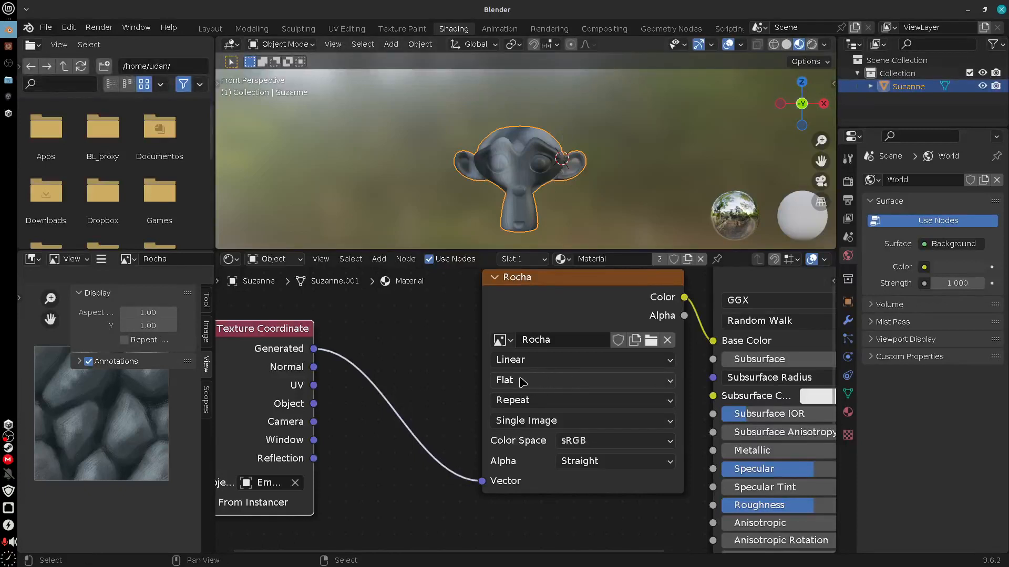
Set the Rocha image texture's projection to Box and check the mapping from the side of the head
{"action": "left_click", "coordinate": [543, 384]}
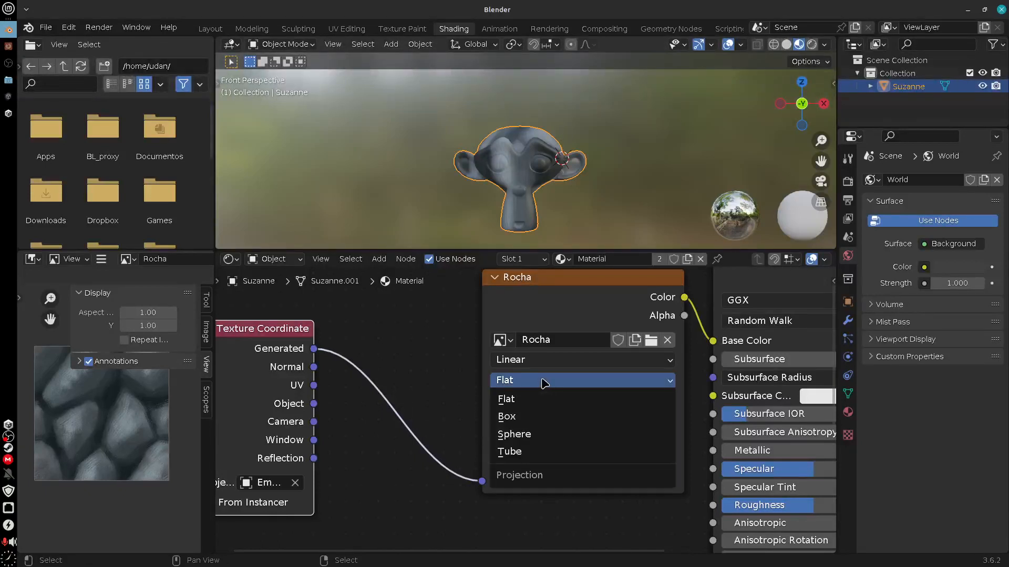
{"action": "left_click", "coordinate": [535, 422]}
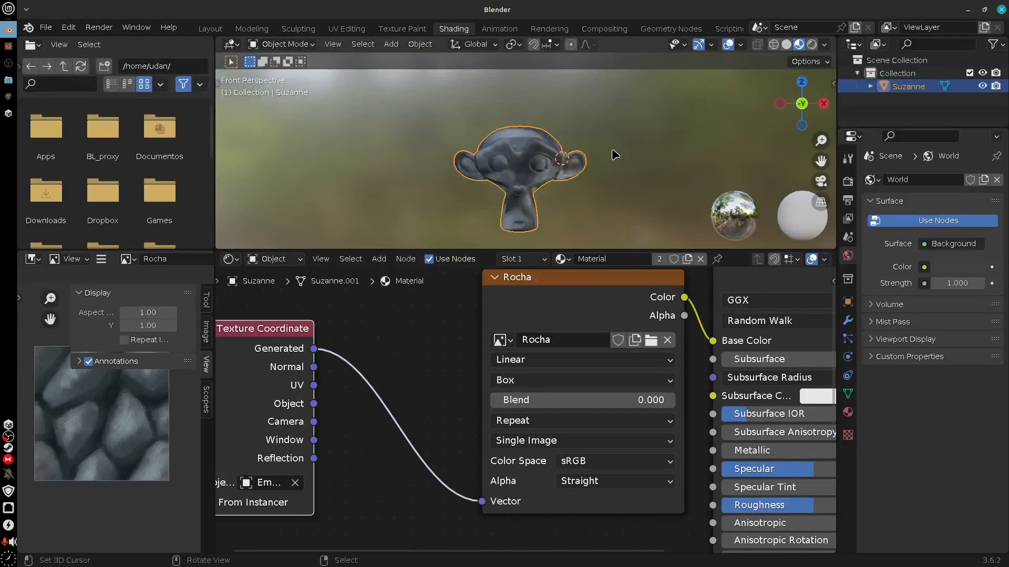
{"action": "middle_click_drag", "start_coordinate": [617, 156], "coordinate": [506, 168]}
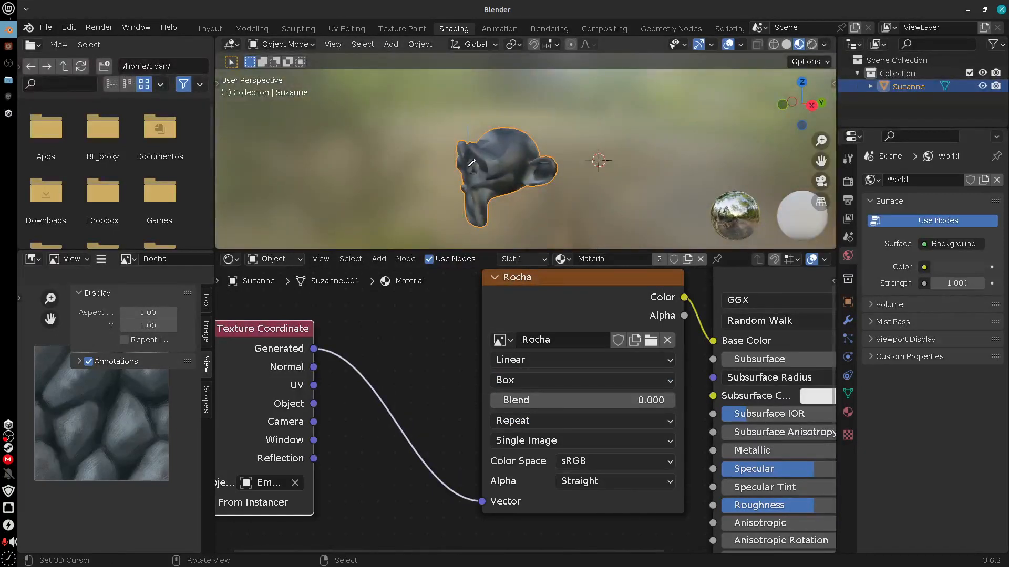
Sketch temporary annotation lines around the monkey head to illustrate box projection from several sides, and erase them
{"action": "left_click_drag", "start_coordinate": [469, 166], "coordinate": [468, 230]}
{"action": "left_click_drag", "start_coordinate": [586, 211], "coordinate": [478, 232]}
{"action": "right_click_drag", "start_coordinate": [471, 129], "coordinate": [474, 230]}
{"action": "right_click_drag", "start_coordinate": [581, 228], "coordinate": [584, 119]}
{"action": "middle_click_drag", "start_coordinate": [533, 142], "coordinate": [679, 184]}
{"action": "mouse_move", "coordinate": [432, 133]}
{"action": "left_mouse_down"}
{"action": "mouse_move", "coordinate": [433, 231]}
{"action": "mouse_move", "coordinate": [588, 116]}
{"action": "left_mouse_up"}
{"action": "left_click_drag", "start_coordinate": [594, 120], "coordinate": [588, 219]}
{"action": "left_click_drag", "start_coordinate": [591, 230], "coordinate": [435, 235]}
{"action": "mouse_move", "coordinate": [428, 141]}
{"action": "right_mouse_down"}
{"action": "mouse_move", "coordinate": [427, 156]}
{"action": "mouse_move", "coordinate": [604, 225]}
{"action": "mouse_move", "coordinate": [534, 115]}
{"action": "mouse_move", "coordinate": [461, 227]}
{"action": "mouse_move", "coordinate": [558, 208]}
{"action": "right_mouse_up"}
{"action": "middle_click_drag", "start_coordinate": [599, 171], "coordinate": [581, 246]}
{"action": "mouse_move", "coordinate": [433, 108]}
{"action": "left_mouse_down"}
{"action": "mouse_move", "coordinate": [429, 214]}
{"action": "mouse_move", "coordinate": [580, 109]}
{"action": "left_mouse_up"}
{"action": "mouse_move", "coordinate": [437, 234]}
{"action": "left_mouse_down"}
{"action": "mouse_move", "coordinate": [528, 231]}
{"action": "mouse_move", "coordinate": [591, 158]}
{"action": "mouse_move", "coordinate": [587, 92]}
{"action": "left_mouse_up"}
{"action": "mouse_move", "coordinate": [611, 230]}
{"action": "right_mouse_down"}
{"action": "mouse_move", "coordinate": [512, 232]}
{"action": "mouse_move", "coordinate": [420, 216]}
{"action": "mouse_move", "coordinate": [491, 102]}
{"action": "mouse_move", "coordinate": [611, 105]}
{"action": "mouse_move", "coordinate": [603, 149]}
{"action": "right_mouse_up"}
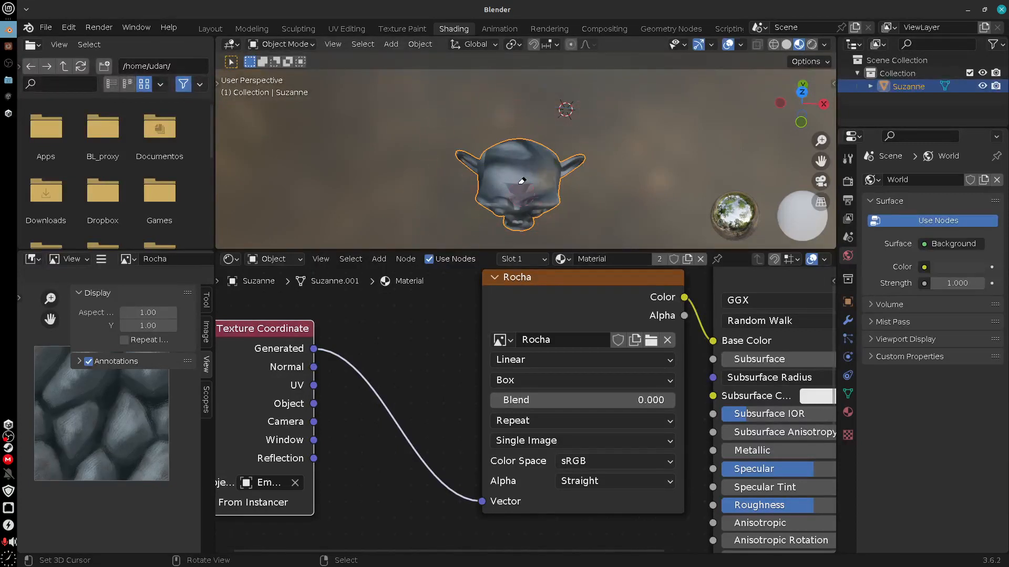
Examine the projection seams on the head and set the Rocha node's box Blend to 0.081 to soften them
{"action": "middle_click_drag", "start_coordinate": [522, 181], "coordinate": [527, 177]}
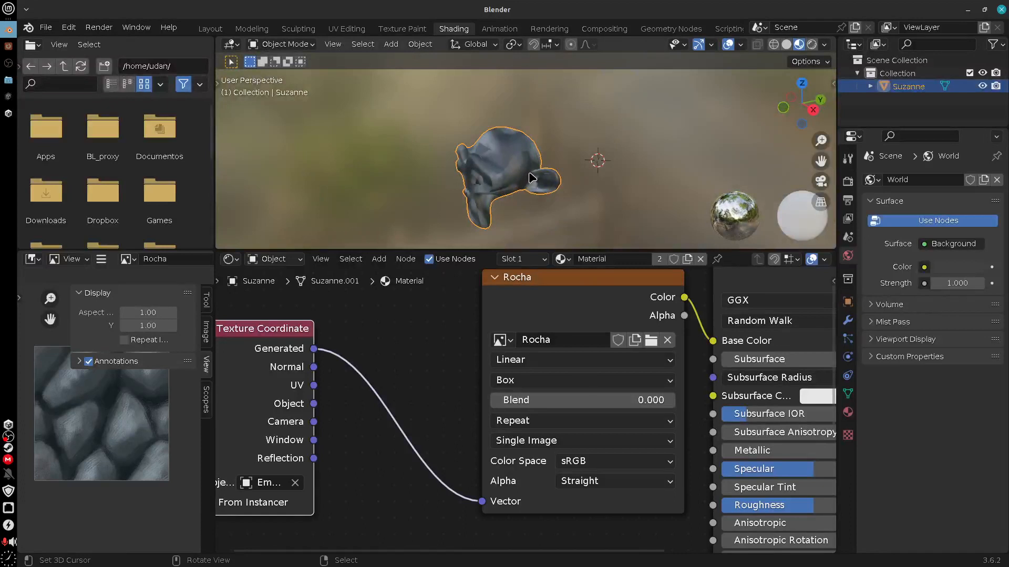
{"action": "scroll", "coordinate": [529, 176], "scroll_direction": "up", "scroll_amount": 6}
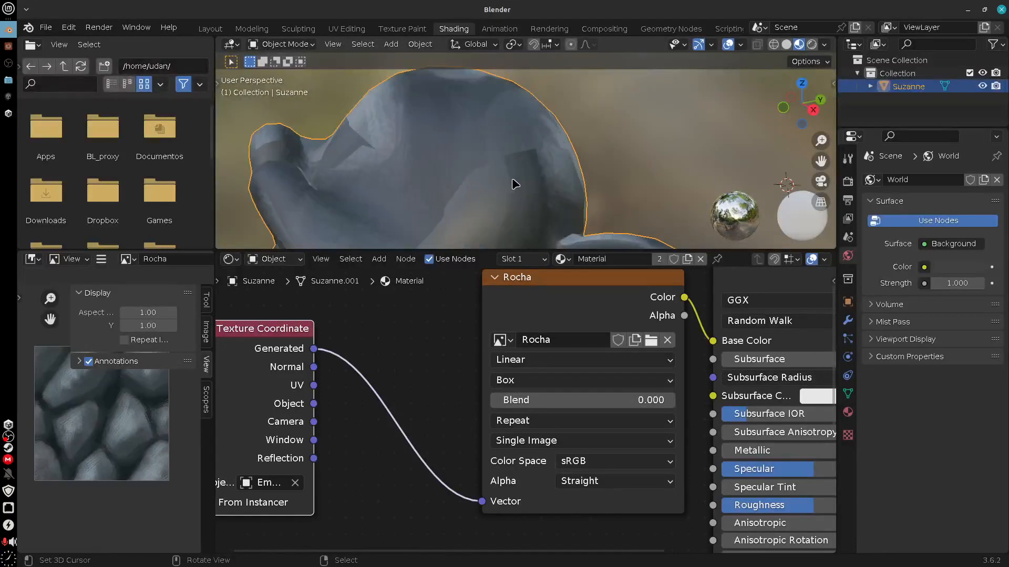
{"action": "middle_click_drag", "start_coordinate": [513, 179], "coordinate": [548, 128]}
{"action": "middle_click_drag", "start_coordinate": [549, 128], "coordinate": [439, 230]}
{"action": "middle_click_drag", "start_coordinate": [495, 185], "coordinate": [617, 153], "text": "shift"}
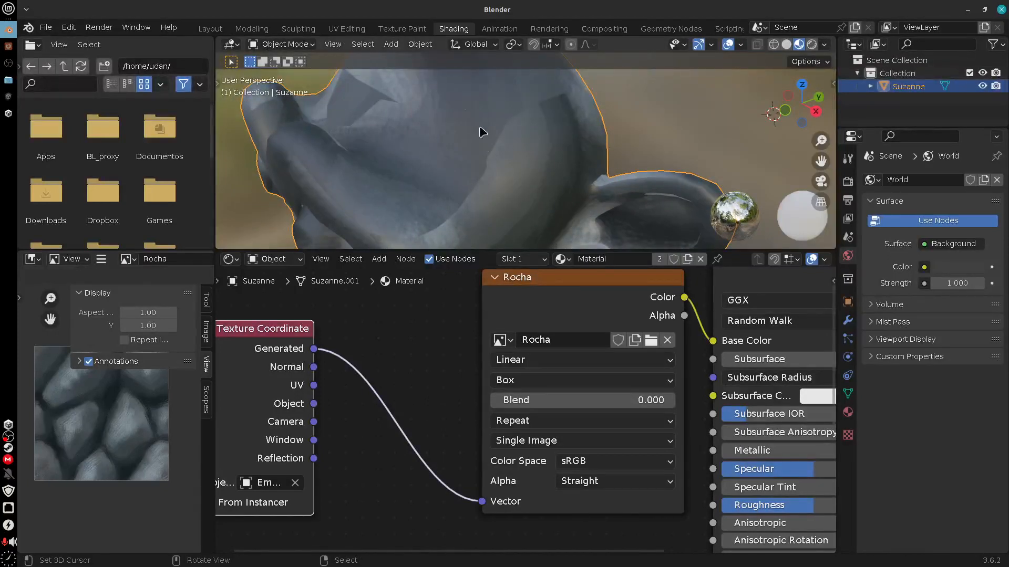
{"action": "left_click_drag", "start_coordinate": [515, 401], "coordinate": [531, 405]}
{"action": "middle_click_drag", "start_coordinate": [541, 150], "coordinate": [454, 210]}
{"action": "scroll", "coordinate": [570, 166], "scroll_direction": "down", "scroll_amount": 6}
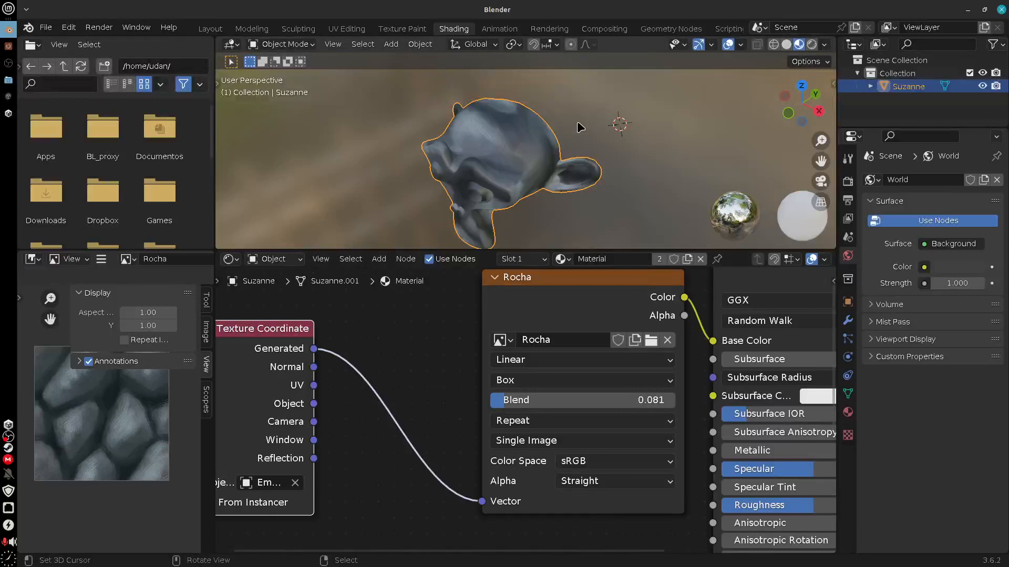
{"action": "middle_click_drag", "start_coordinate": [574, 163], "coordinate": [584, 140]}
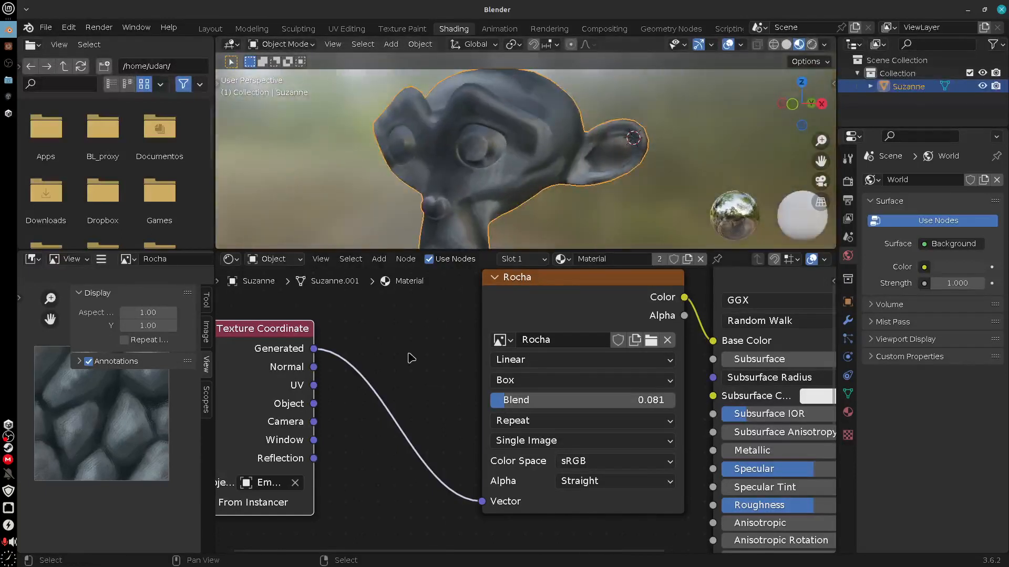
Add a Mapping node on the link between the Texture Coordinate node's Generated output and Rocha's Vector input
{"action": "middle_click_drag", "start_coordinate": [336, 416], "coordinate": [425, 404]}
{"action": "left_click_drag", "start_coordinate": [342, 322], "coordinate": [308, 324]}
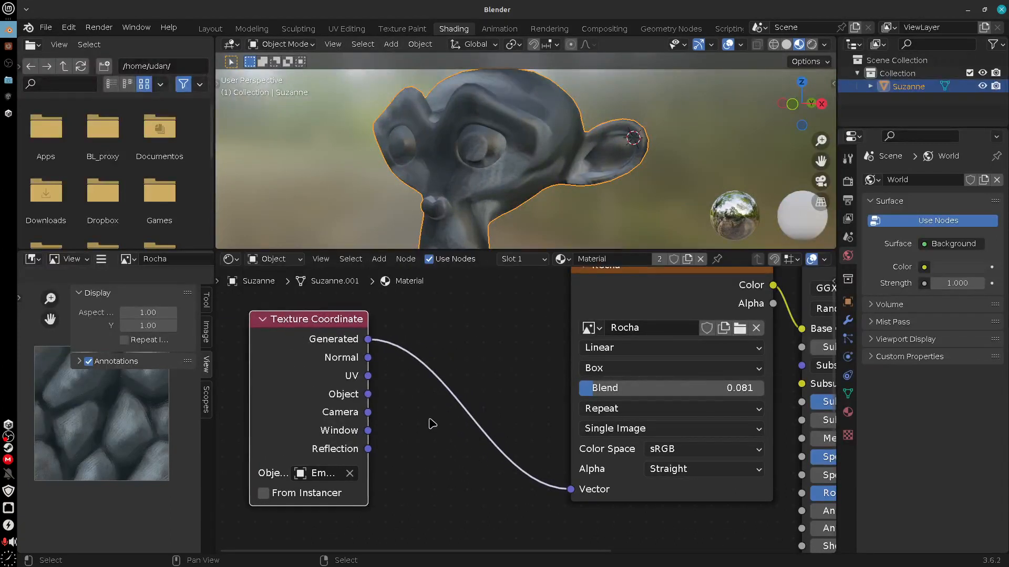
{"action": "key", "text": "shift+a"}
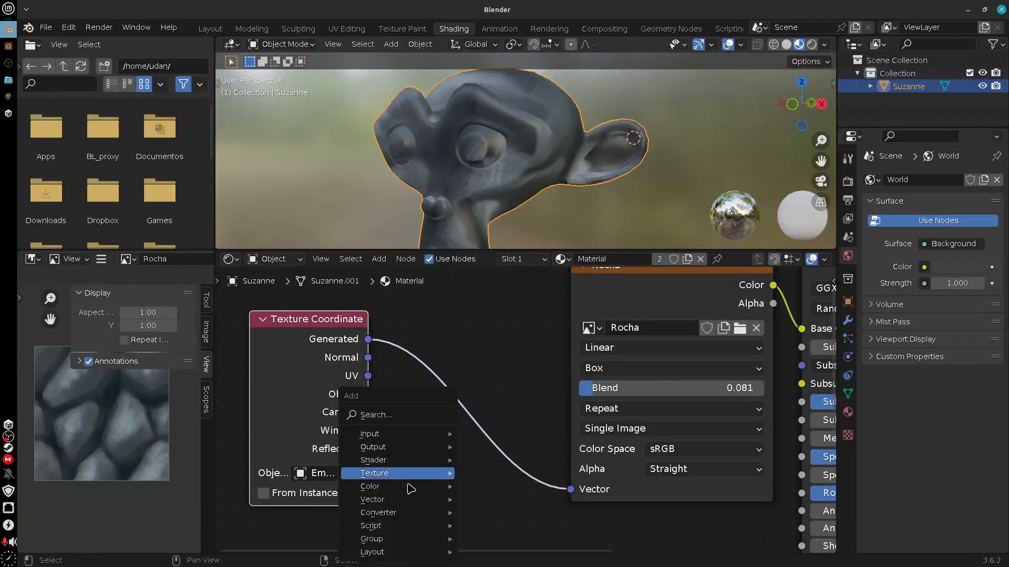
{"action": "mouse_move", "coordinate": [400, 501]}
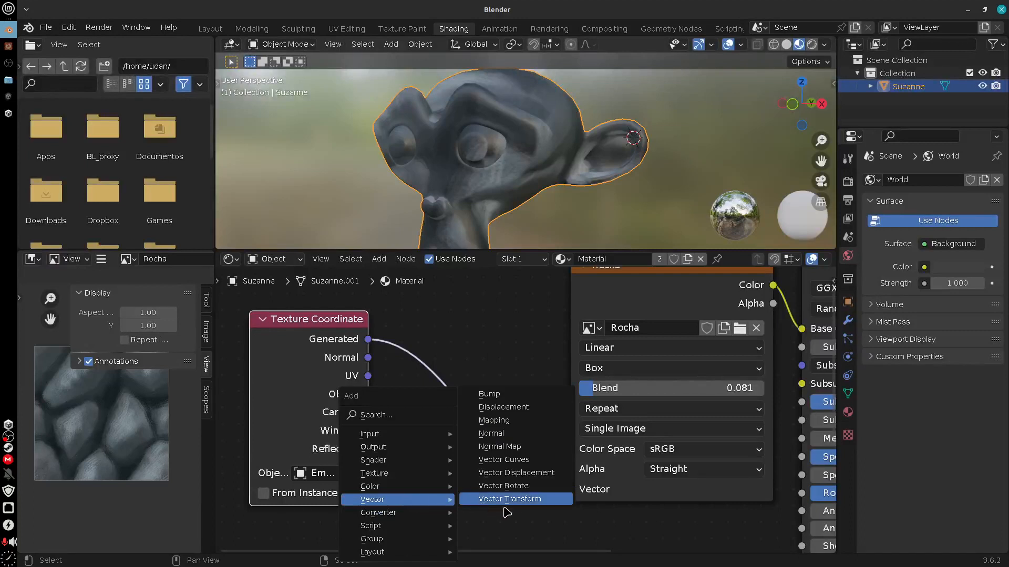
{"action": "left_click", "coordinate": [514, 431]}
{"action": "left_click", "coordinate": [448, 348]}
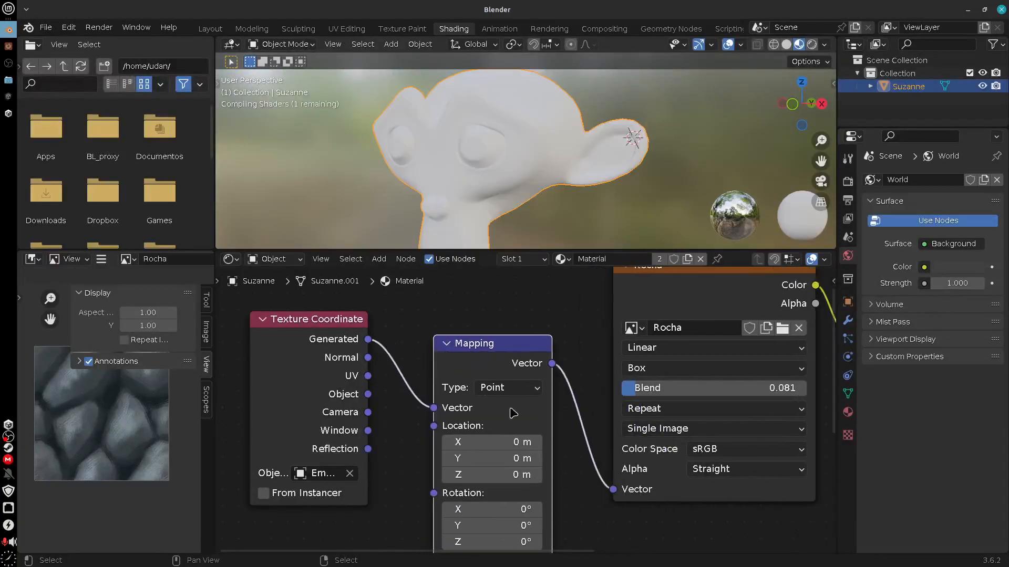
{"action": "scroll", "coordinate": [581, 473], "scroll_direction": "down", "scroll_amount": 3, "text": "shift"}
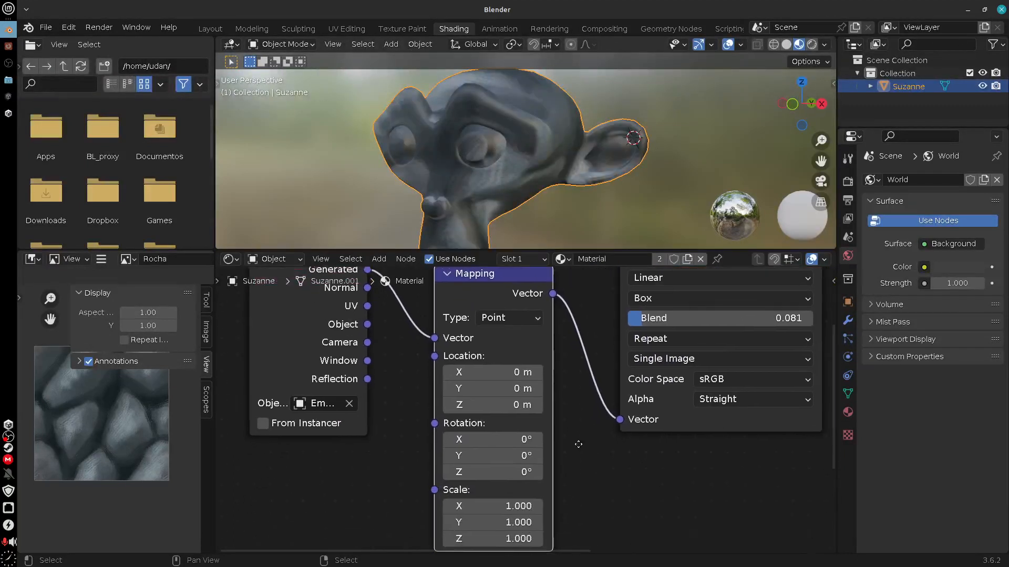
Compare the Mapping node's type options and set the type to Texture
{"action": "left_click", "coordinate": [521, 345]}
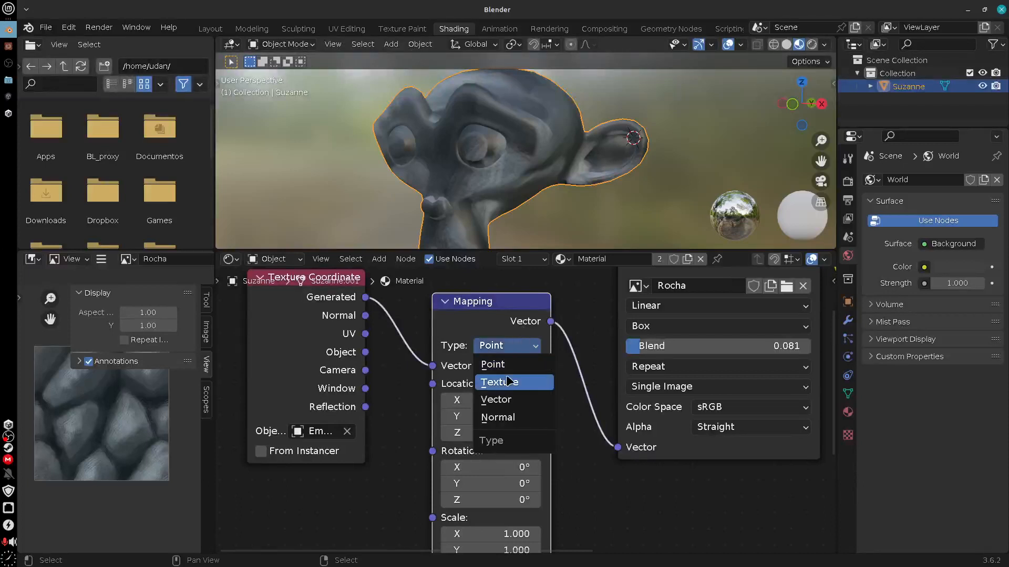
{"action": "left_click", "coordinate": [497, 362]}
{"action": "left_click", "coordinate": [506, 347]}
{"action": "left_click", "coordinate": [499, 382]}
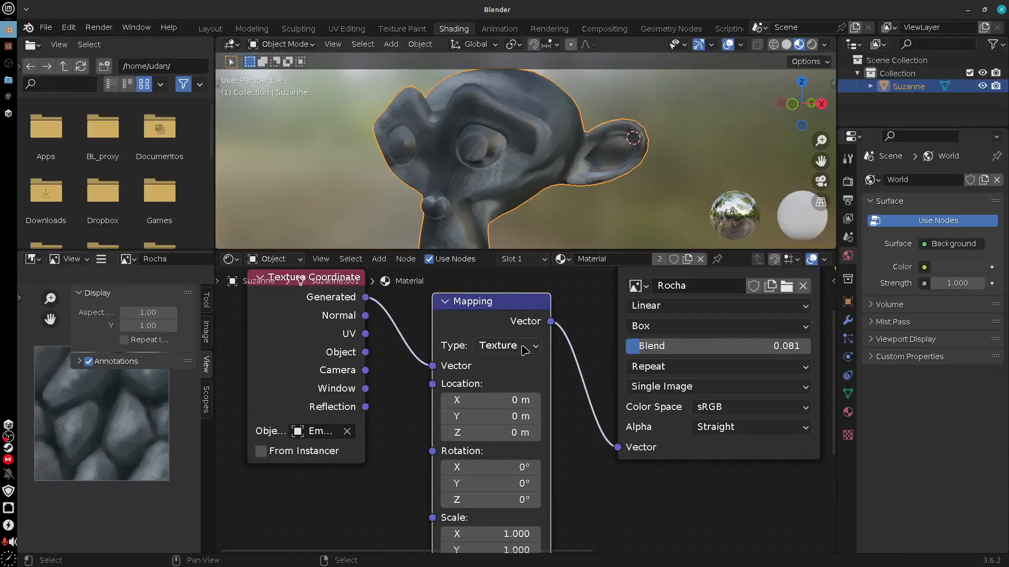
{"action": "middle_click_drag", "start_coordinate": [582, 468], "coordinate": [585, 438]}
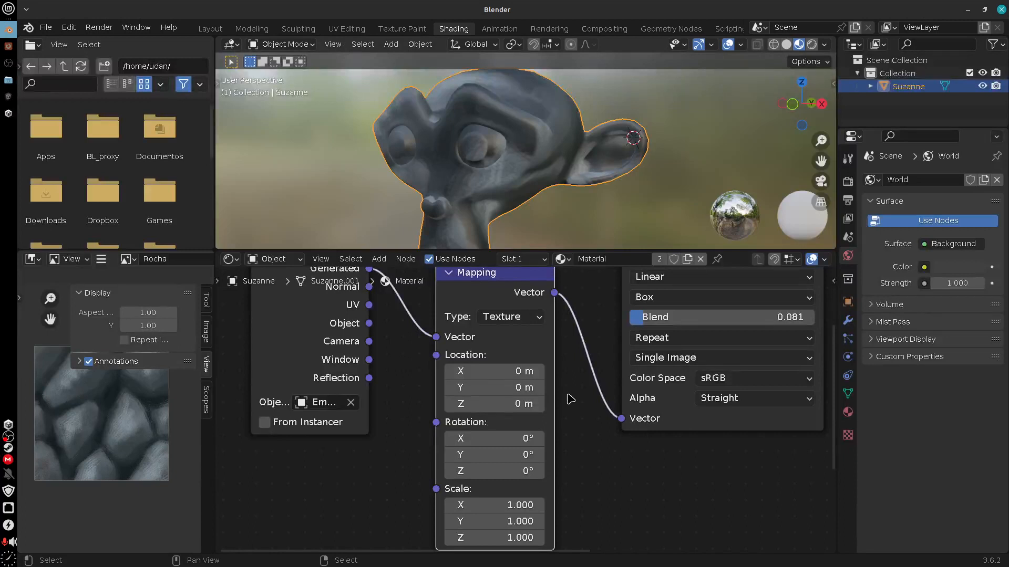
Try scaling the monkey head slightly larger in the 3D view and undo the resize
{"action": "middle_click_drag", "start_coordinate": [594, 161], "coordinate": [554, 137]}
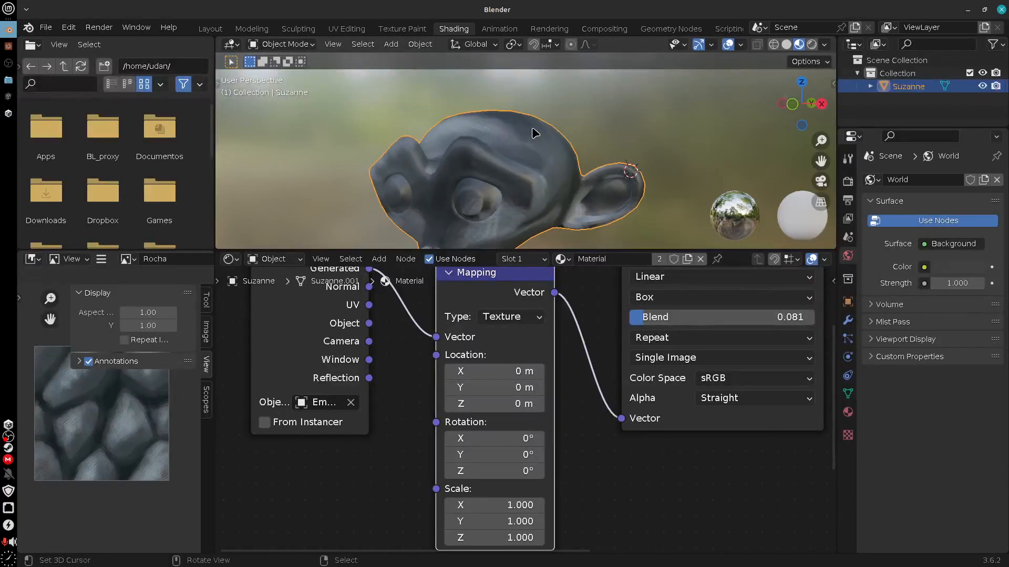
{"action": "key", "text": "s"}
{"action": "left_click", "coordinate": [539, 105]}
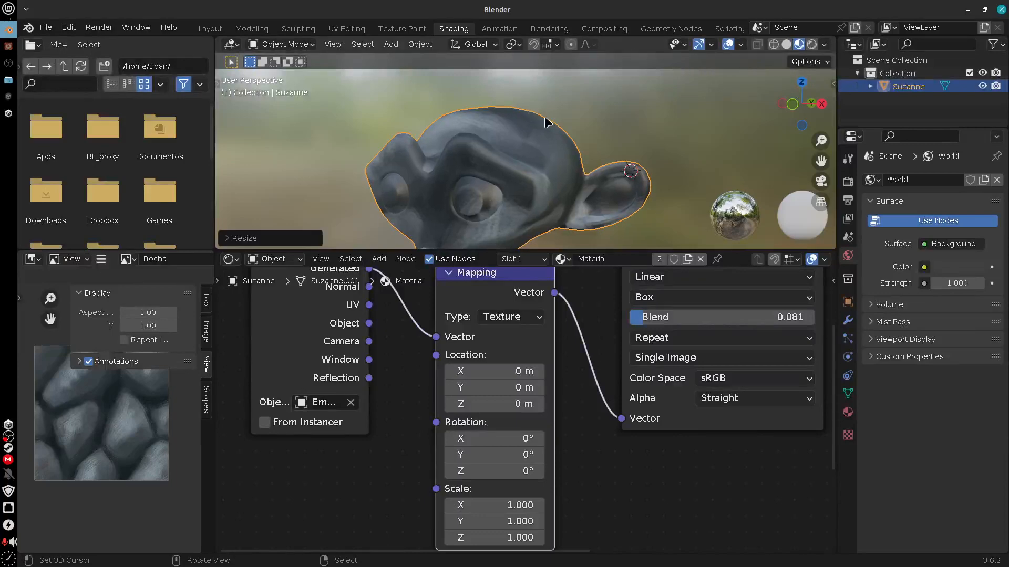
{"action": "key", "text": "ctrl+z"}
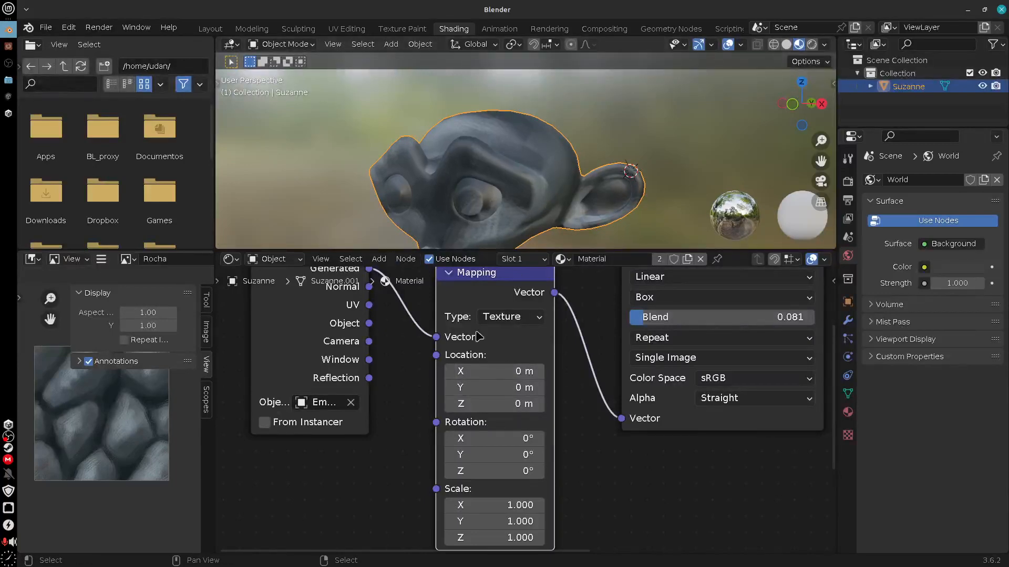
Try reducing the Mapping node's scale to X 0.310 and Y 0.190, adjust Z too, and undo the scale changes
{"action": "middle_click_drag", "start_coordinate": [579, 480], "coordinate": [574, 417]}
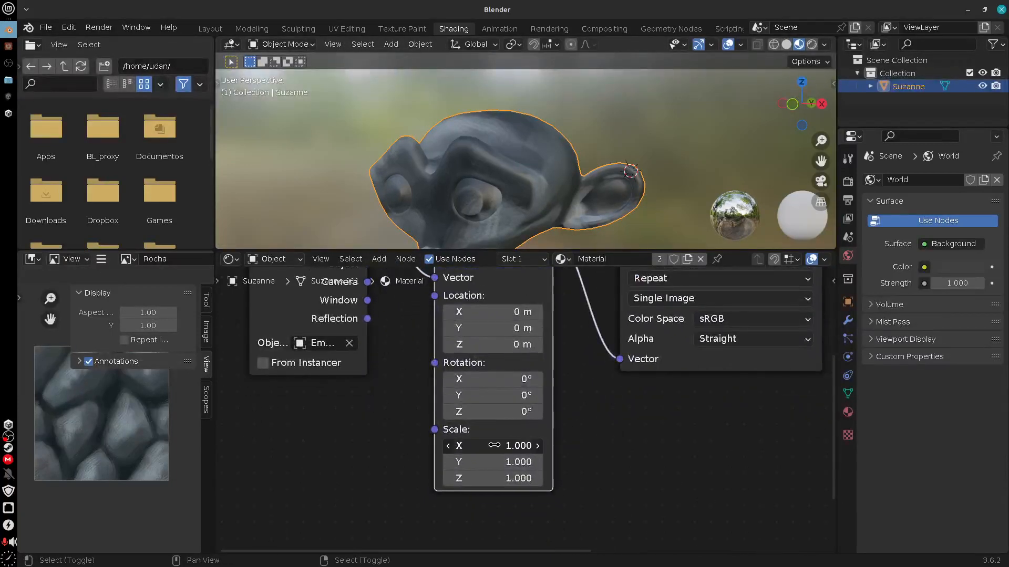
{"action": "left_click_drag", "start_coordinate": [494, 446], "coordinate": [437, 464]}
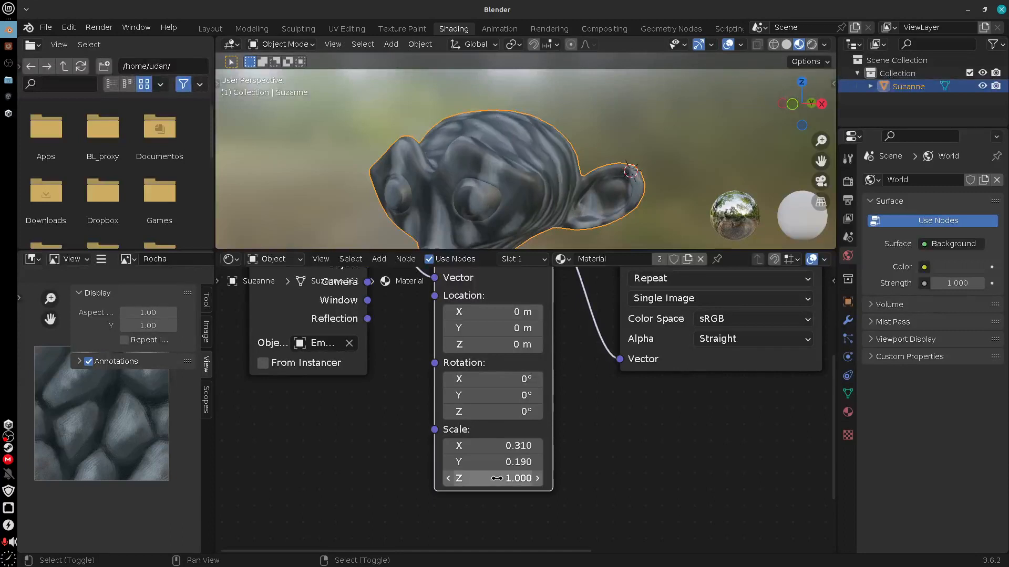
{"action": "left_click_drag", "start_coordinate": [496, 479], "coordinate": [480, 482]}
{"action": "key", "text": "ctrl+z"}
{"action": "key", "text": "ctrl+z"}
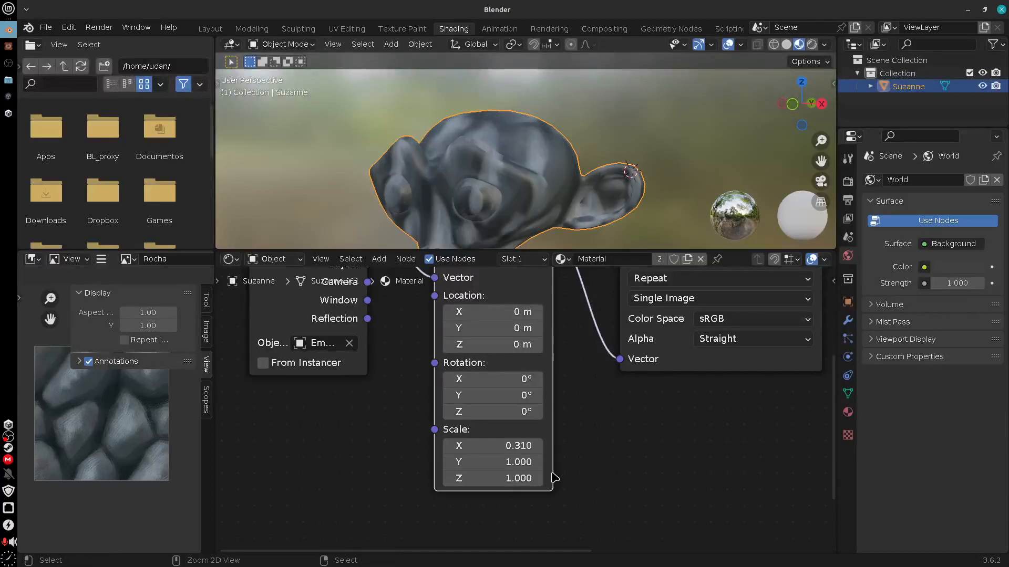
{"action": "key", "text": "ctrl+z"}
Switch the Mapping type to Point, try a scale of X 4.400, Y 4.700 and Z 4.500, and undo the scale changes
{"action": "middle_click_drag", "start_coordinate": [537, 312], "coordinate": [534, 376]}
{"action": "left_click", "coordinate": [523, 320]}
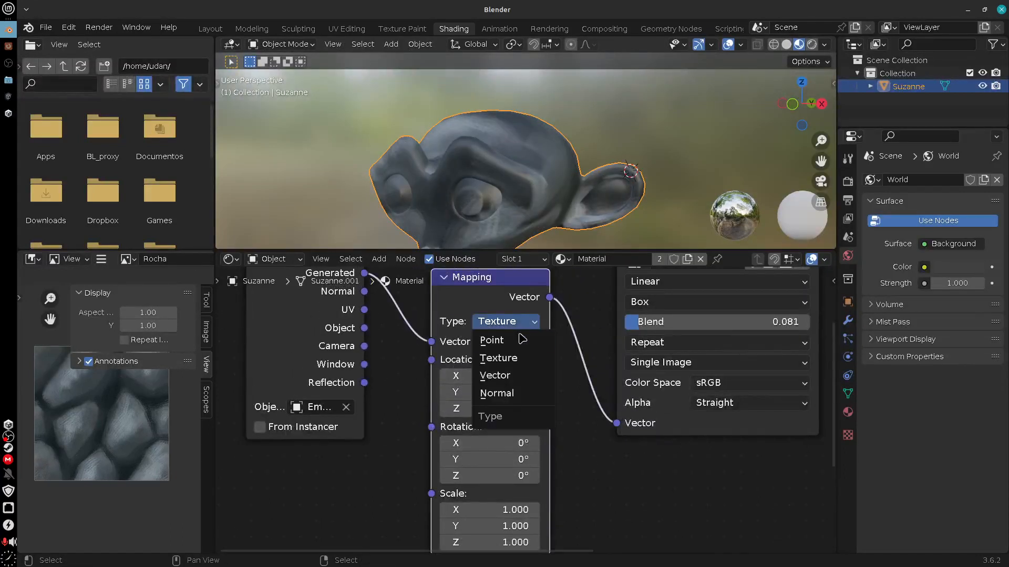
{"action": "left_click", "coordinate": [523, 340]}
{"action": "middle_click_drag", "start_coordinate": [515, 510], "coordinate": [541, 408]}
{"action": "left_click_drag", "start_coordinate": [541, 408], "coordinate": [539, 433]}
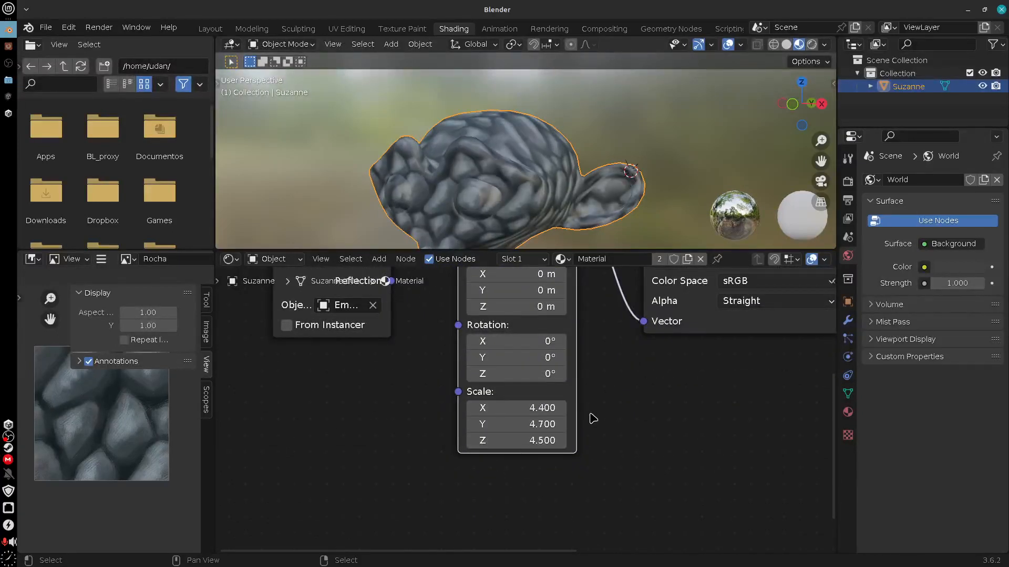
{"action": "middle_click_drag", "start_coordinate": [590, 414], "coordinate": [551, 440]}
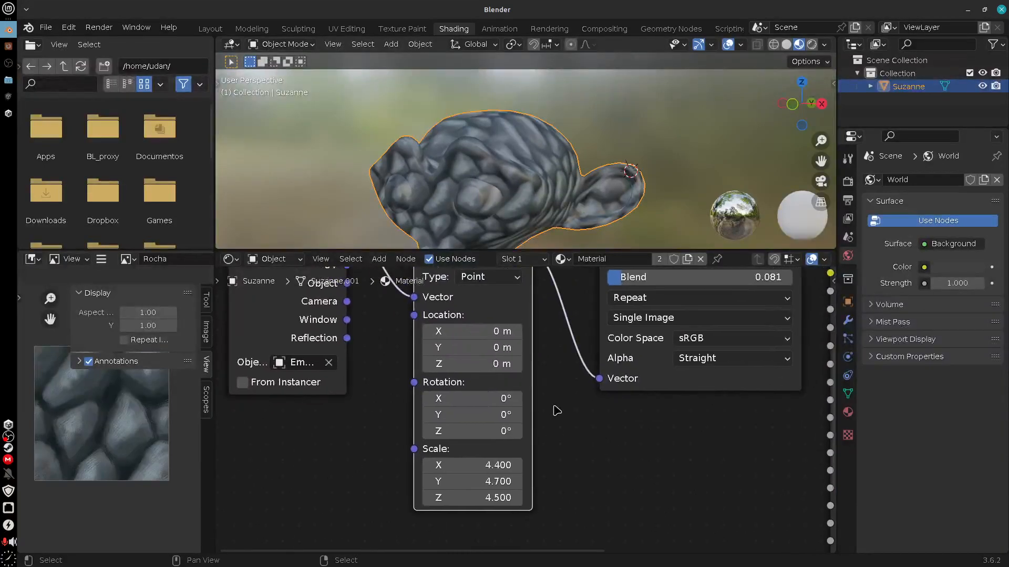
{"action": "key", "text": "ctrl+z"}
{"action": "key", "text": "ctrl+z"}
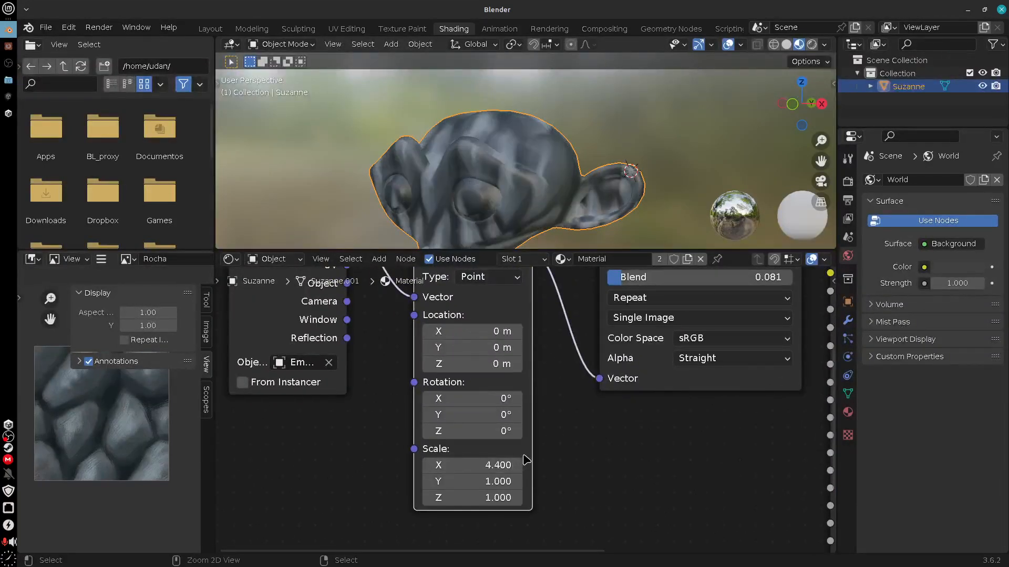
{"action": "key", "text": "ctrl+z"}
Set the Mapping type to Texture and its X scale to 10
{"action": "left_click", "coordinate": [489, 276]}
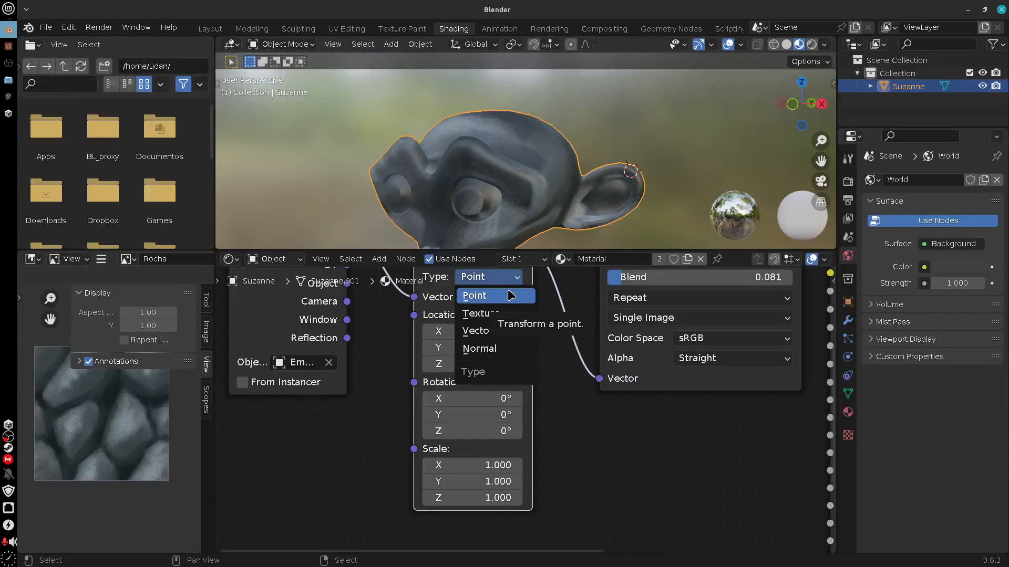
{"action": "left_click", "coordinate": [506, 317]}
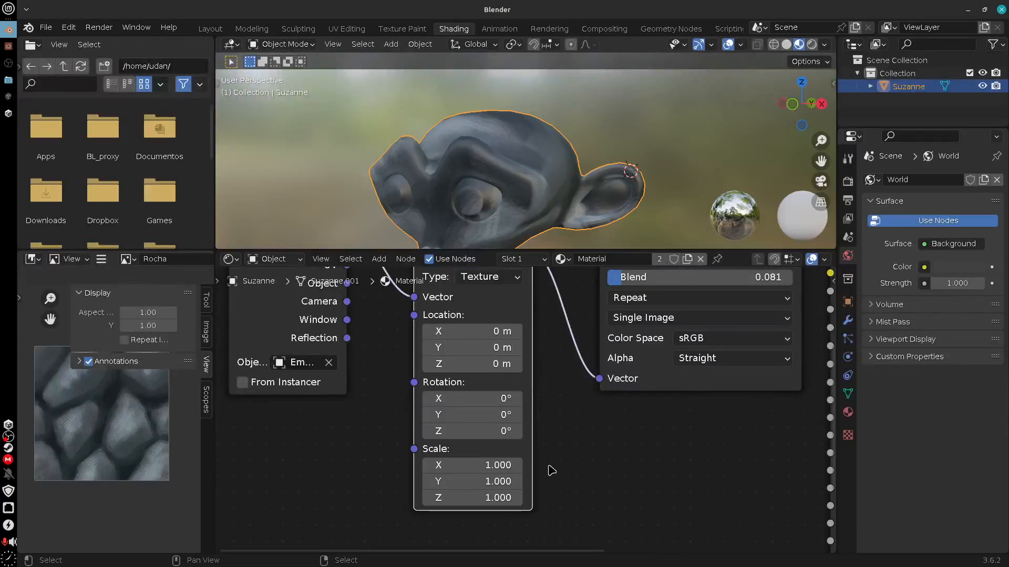
{"action": "middle_click_drag", "start_coordinate": [551, 471], "coordinate": [564, 455]}
{"action": "double_click", "coordinate": [497, 465]}
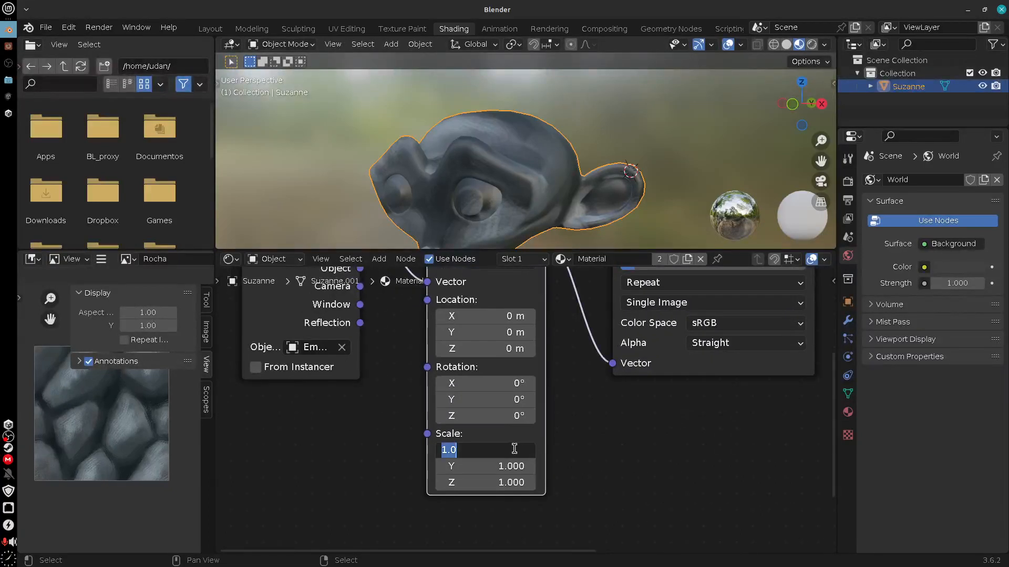
{"action": "type", "text": "10"}
{"action": "key", "text": "Return"}
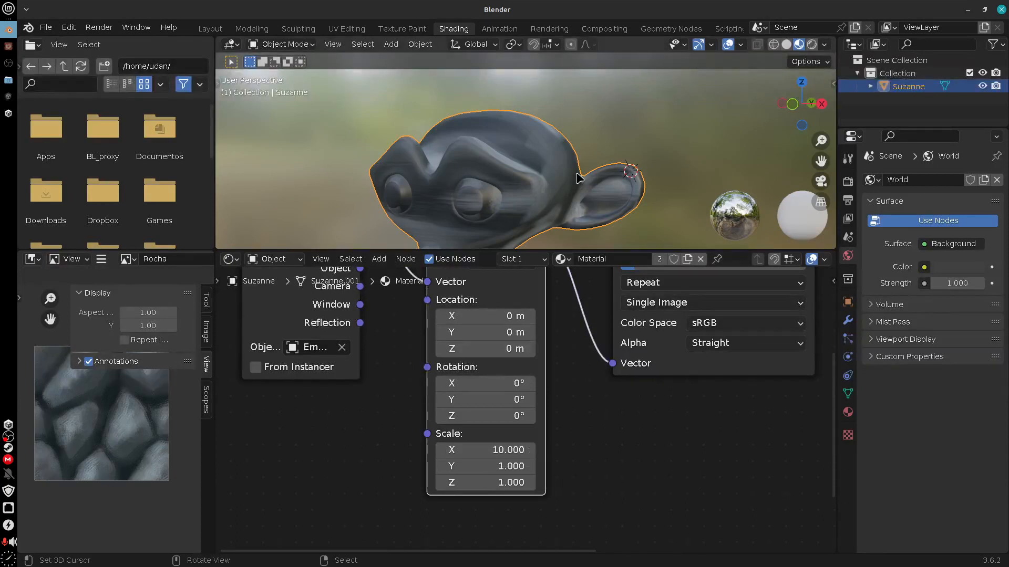
Set the Mapping node's X scale back to 1 and switch its type to Point
{"action": "left_click", "coordinate": [510, 450]}
{"action": "type", "text": "1"}
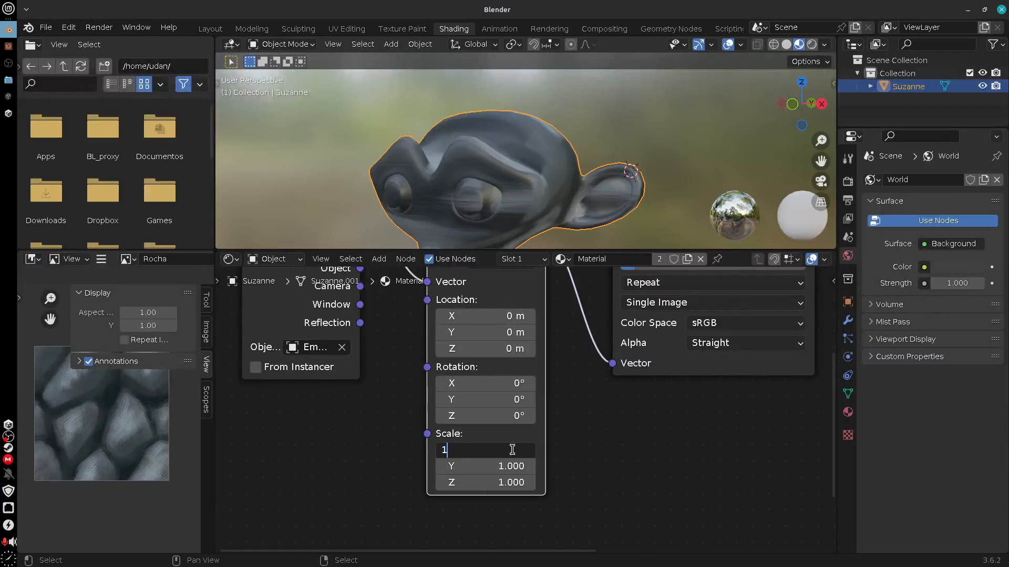
{"action": "key", "text": "Return"}
{"action": "middle_click_drag", "start_coordinate": [563, 479], "coordinate": [589, 451]}
{"action": "left_click", "coordinate": [504, 289]}
{"action": "left_click", "coordinate": [510, 310]}
Set the Mapping node's scale to 10 on X, Y and Z
{"action": "left_click", "coordinate": [536, 434]}
{"action": "type", "text": "1"}
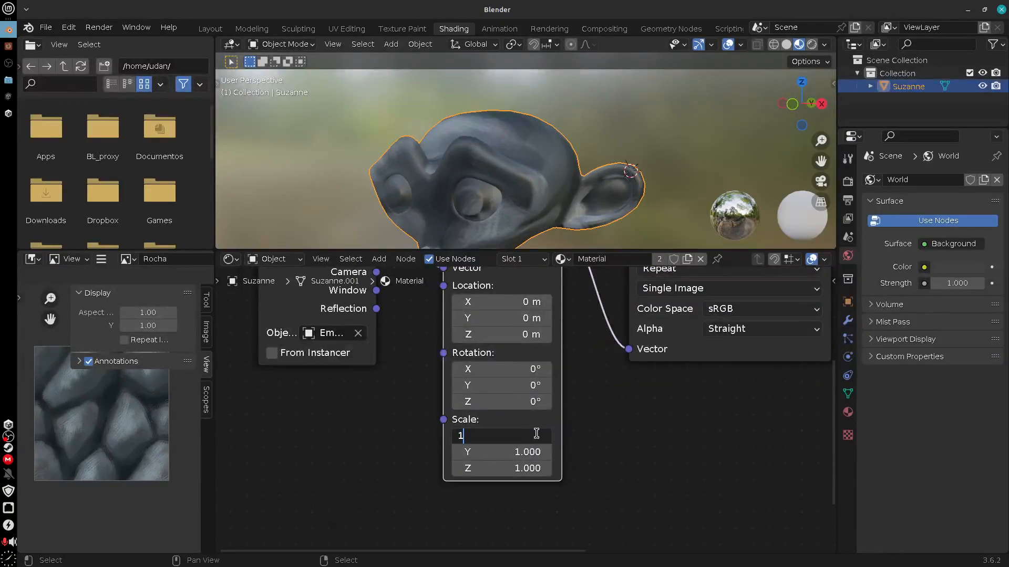
{"action": "type", "text": "0"}
{"action": "key", "text": "Return"}
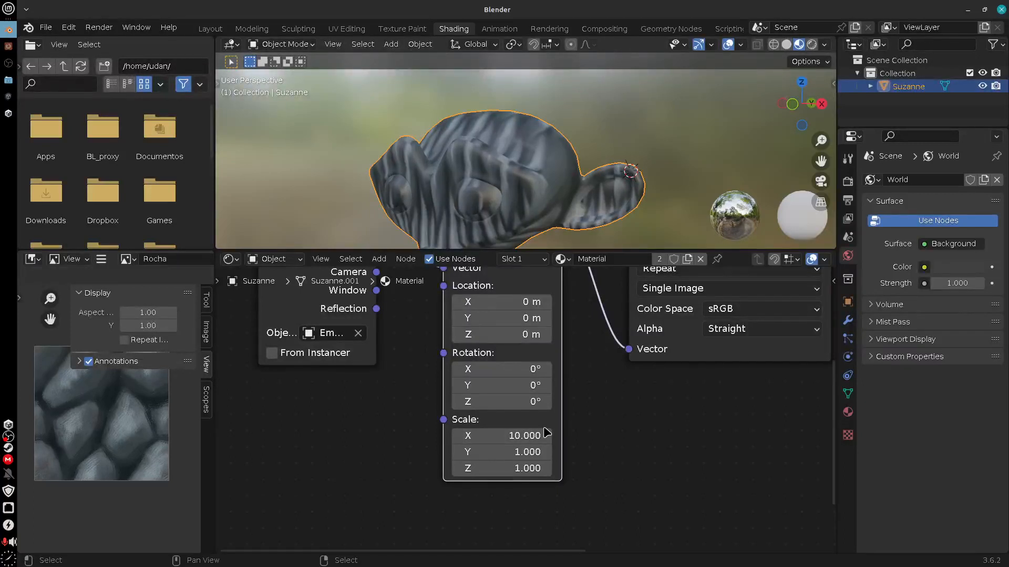
{"action": "left_click", "coordinate": [530, 449]}
{"action": "type", "text": "1"}
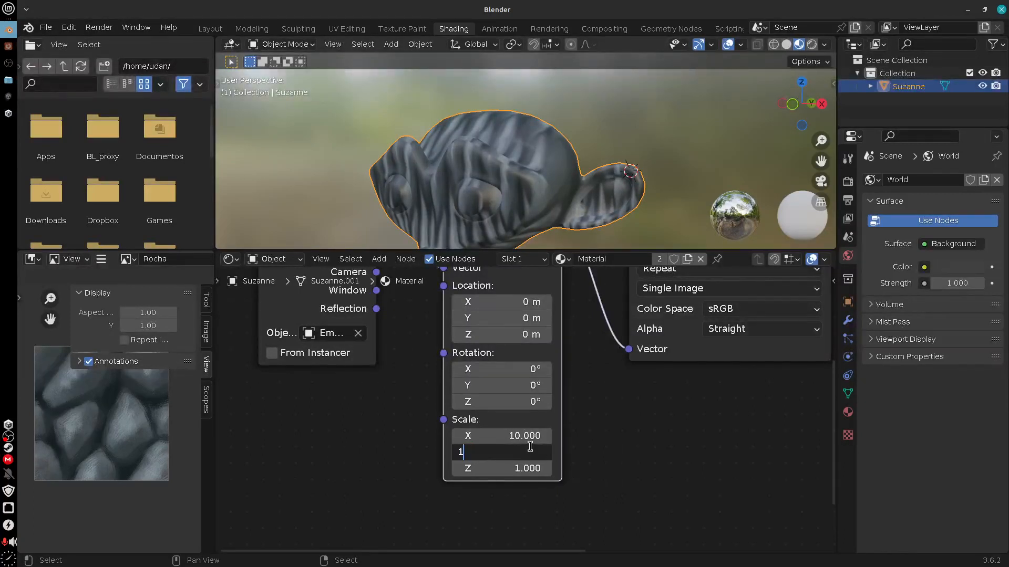
{"action": "type", "text": "0"}
{"action": "key", "text": "Return"}
{"action": "left_click", "coordinate": [526, 468]}
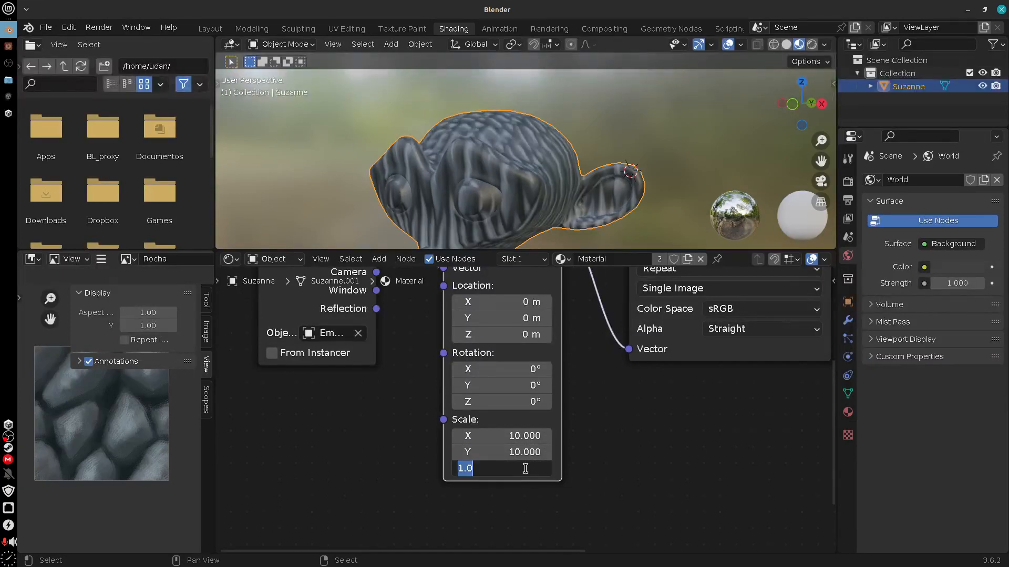
{"action": "type", "text": "10"}
{"action": "key", "text": "Return"}
{"action": "middle_click_drag", "start_coordinate": [618, 196], "coordinate": [614, 147]}
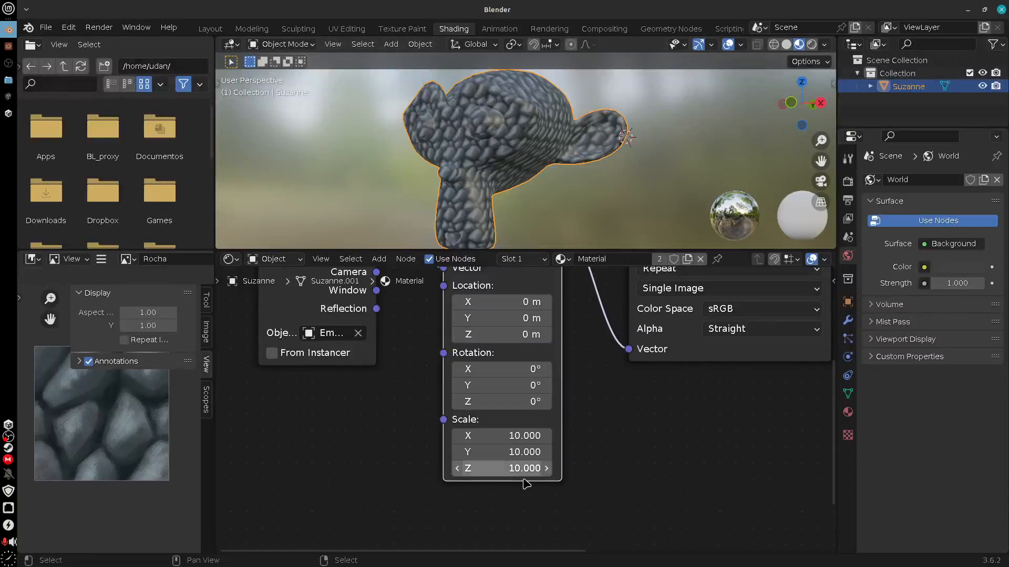
Try different values for the Mapping node's scale and undo the changes
{"action": "left_click_drag", "start_coordinate": [503, 468], "coordinate": [524, 436]}
{"action": "key", "text": "ctrl+z"}
{"action": "key", "text": "ctrl+z"}
{"action": "key", "text": "ctrl+z"}
{"action": "middle_click_drag", "start_coordinate": [637, 194], "coordinate": [604, 187]}
{"action": "scroll", "coordinate": [569, 201], "scroll_direction": "up", "scroll_amount": 4}
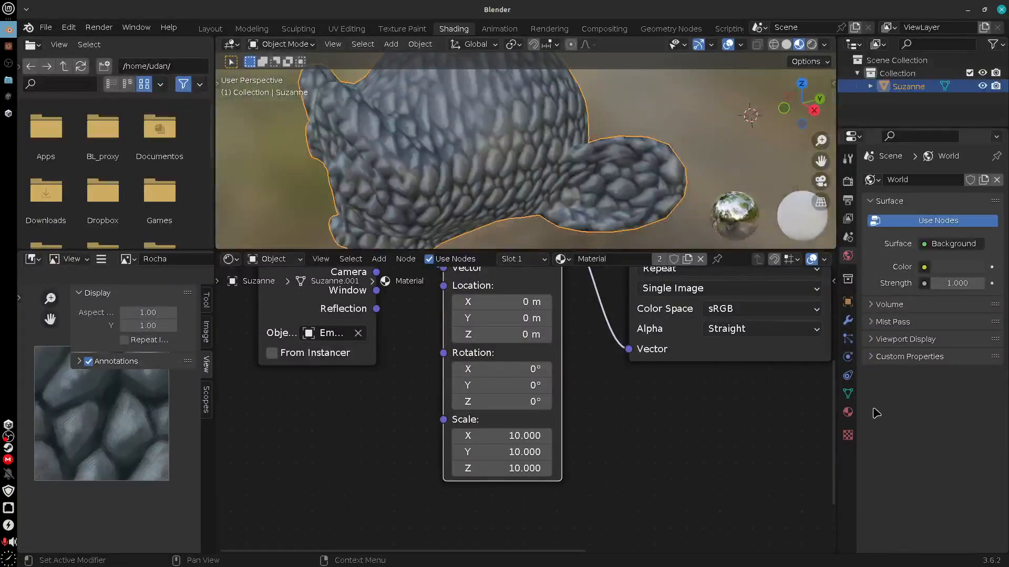
Check the monkey head's UV Maps and view its mesh in the UV Editing and Texture Paint workspaces before returning to Shading
{"action": "left_click", "coordinate": [848, 393]}
{"action": "left_click", "coordinate": [872, 280]}
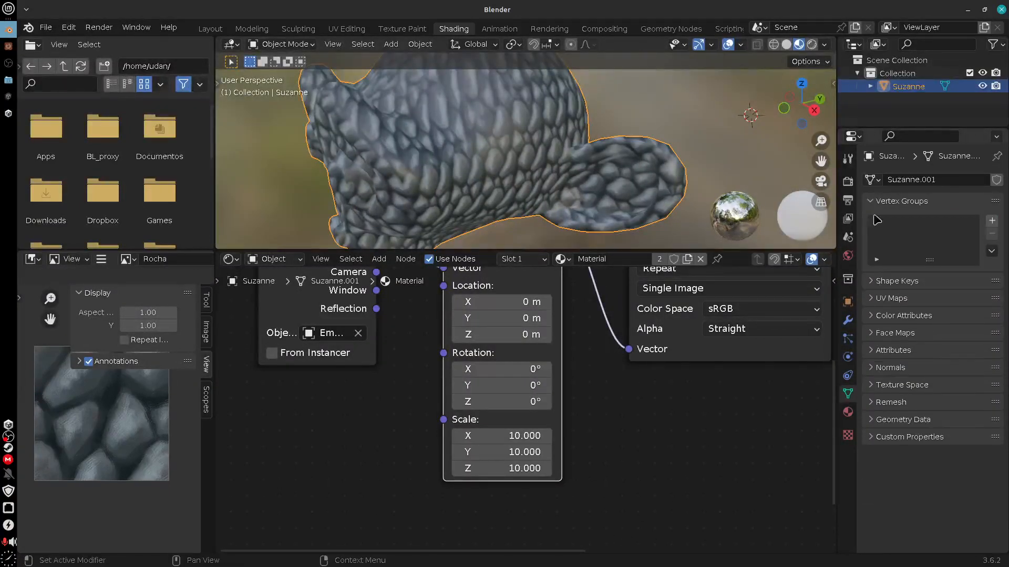
{"action": "left_click", "coordinate": [871, 202]}
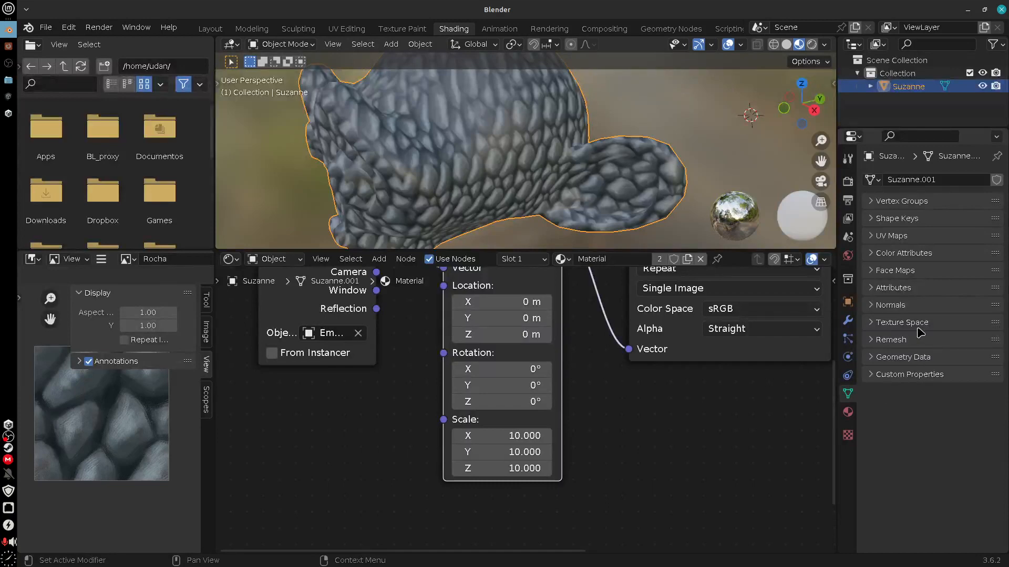
{"action": "left_click", "coordinate": [878, 236]}
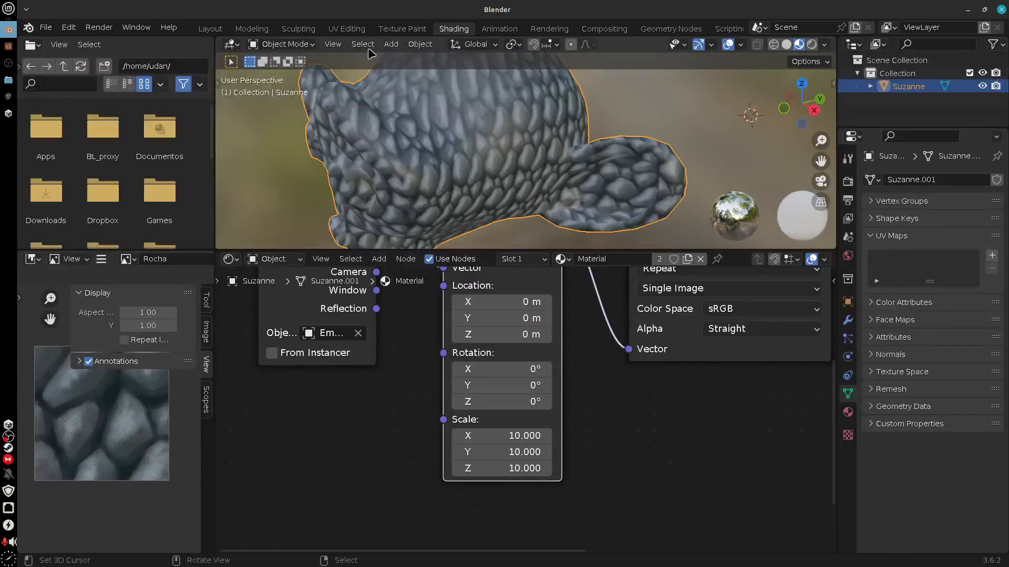
{"action": "left_click", "coordinate": [347, 28]}
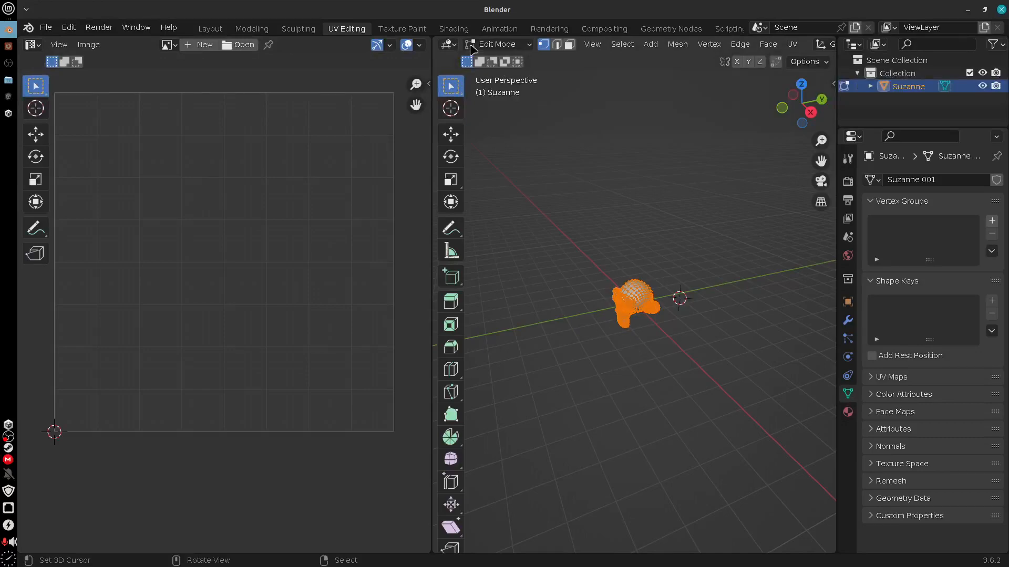
{"action": "left_click", "coordinate": [419, 33]}
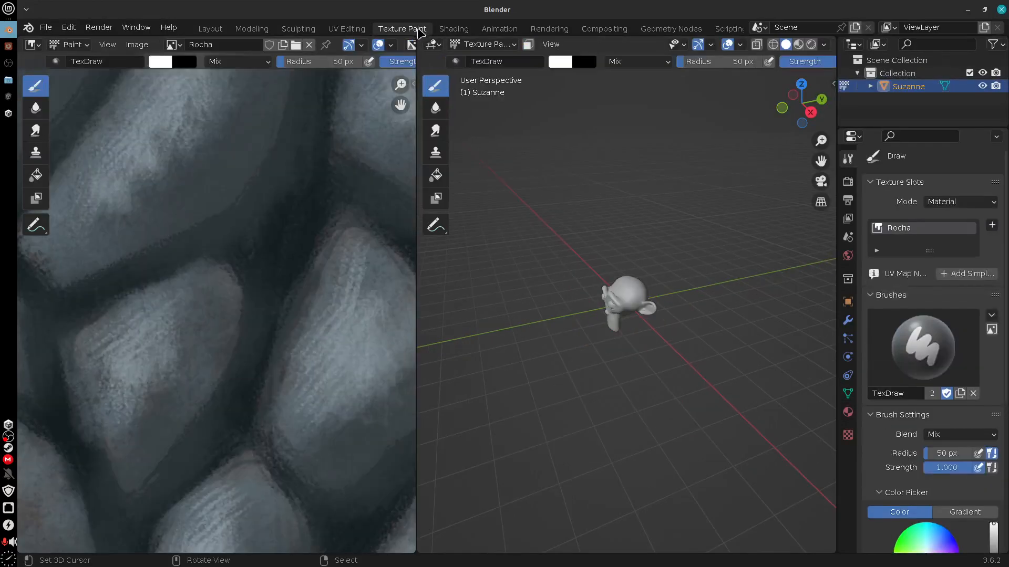
{"action": "left_click", "coordinate": [459, 31]}
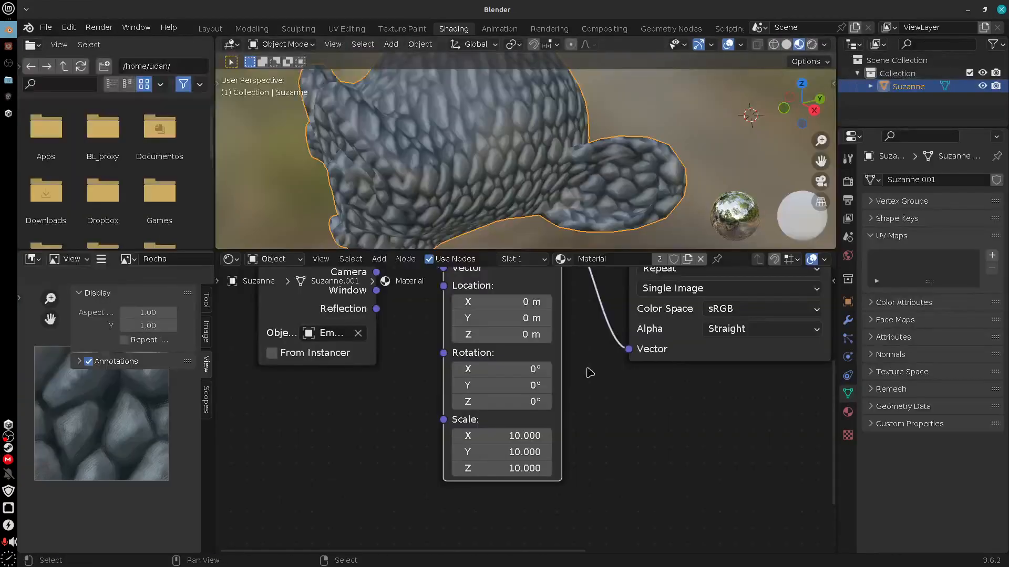
Sketch a temporary annotation arrow pointing at the rock texture in the image editor
{"action": "middle_click_drag", "start_coordinate": [588, 372], "coordinate": [620, 481]}
{"action": "scroll", "coordinate": [620, 480], "scroll_direction": "down", "scroll_amount": 1}
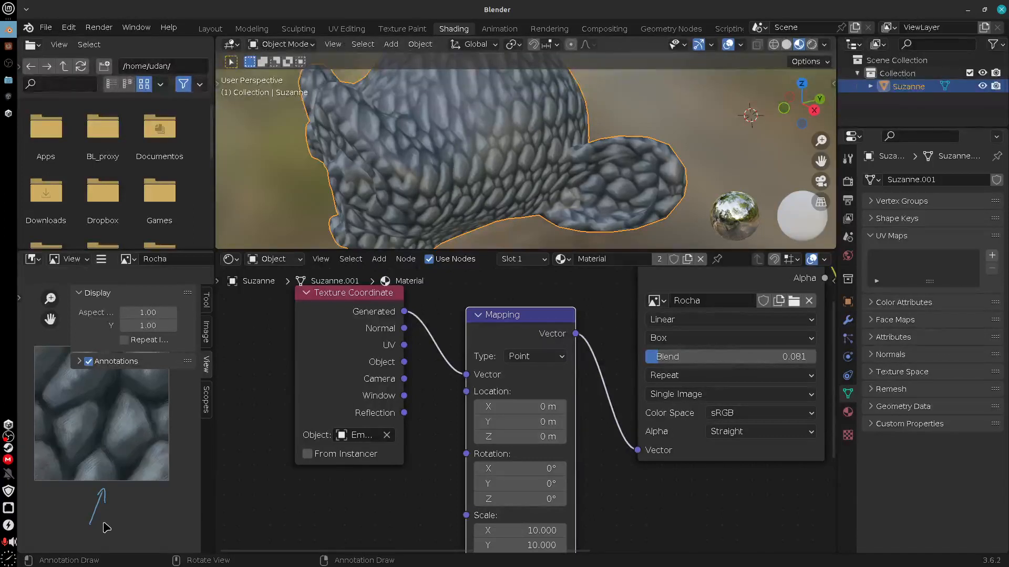
{"action": "right_click_drag", "start_coordinate": [106, 493], "coordinate": [95, 532]}
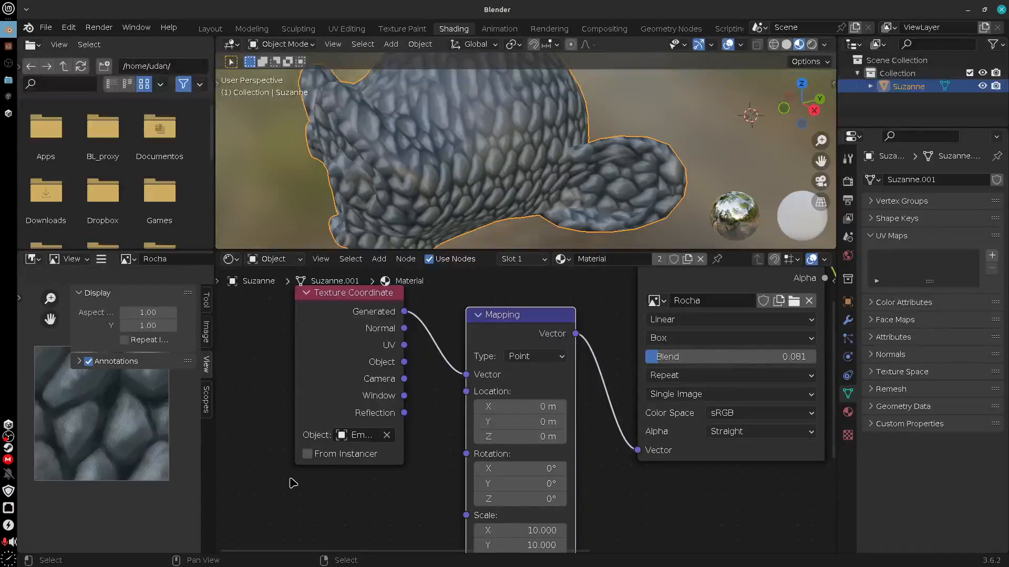
Rename the monkey head's material to MaterialTEMP
{"action": "middle_click_drag", "start_coordinate": [646, 466], "coordinate": [632, 511]}
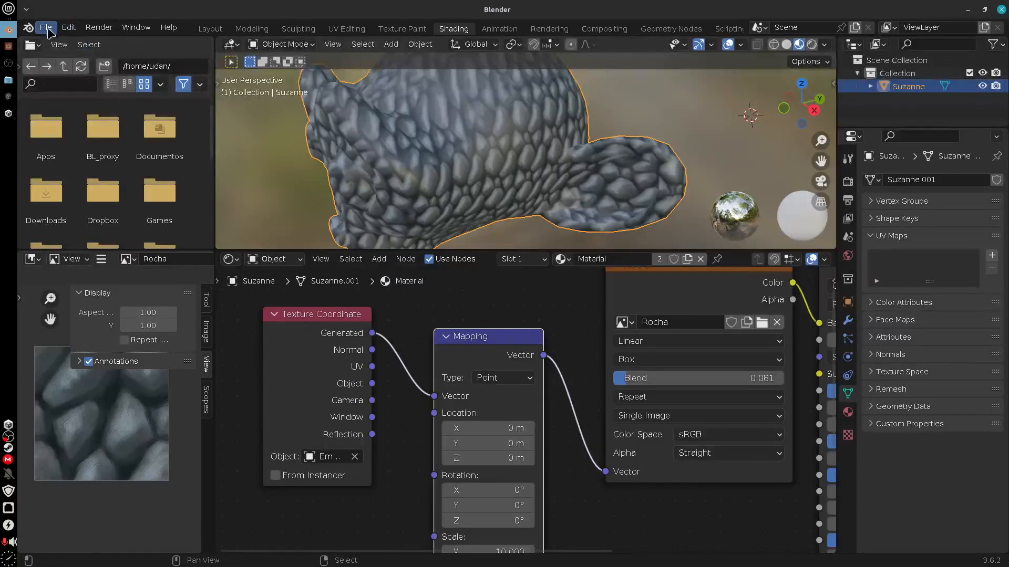
{"action": "middle_click_drag", "start_coordinate": [551, 275], "coordinate": [492, 291]}
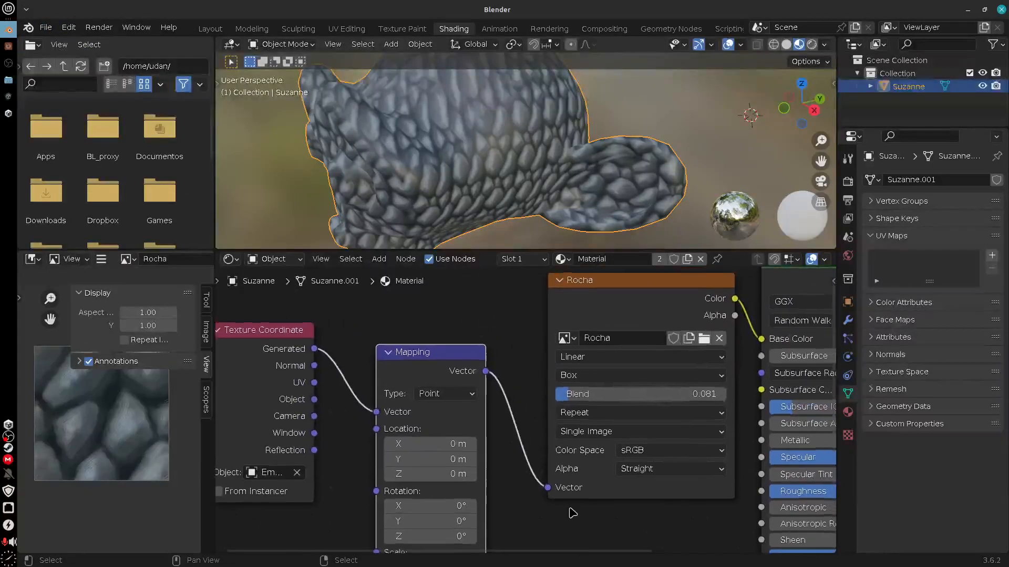
{"action": "double_click", "coordinate": [608, 260]}
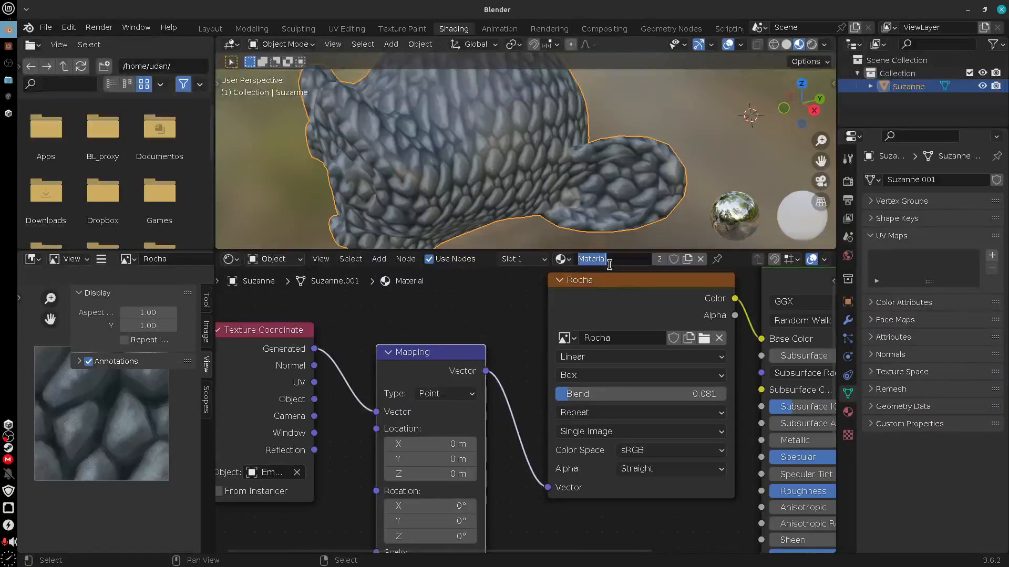
{"action": "left_click", "coordinate": [609, 264]}
{"action": "type", "text": "TEMP"}
{"action": "key", "text": "Return"}
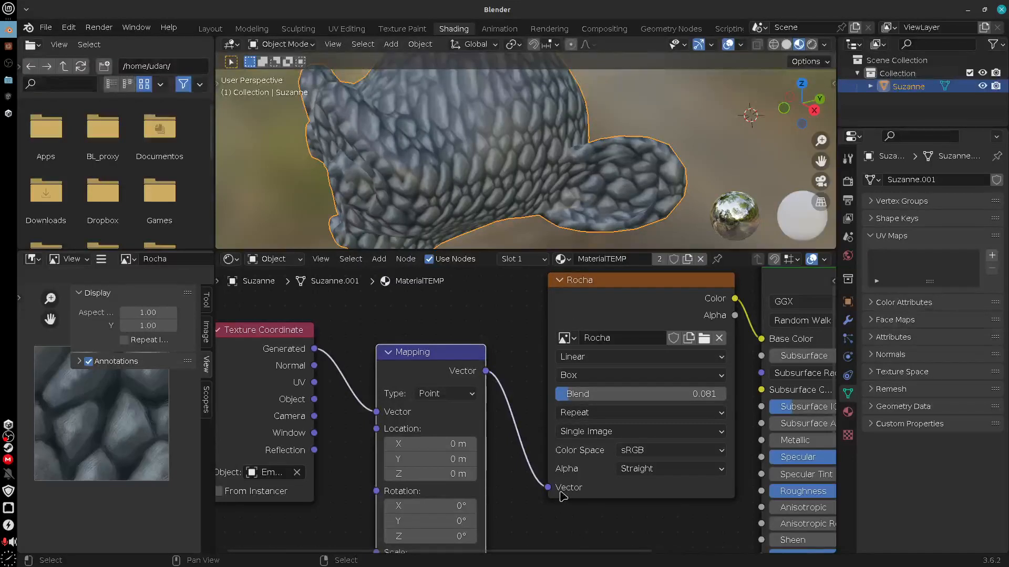
Start an FBX export and choose the Unity/Shader/Assets folder as its destination
{"action": "left_click", "coordinate": [46, 27]}
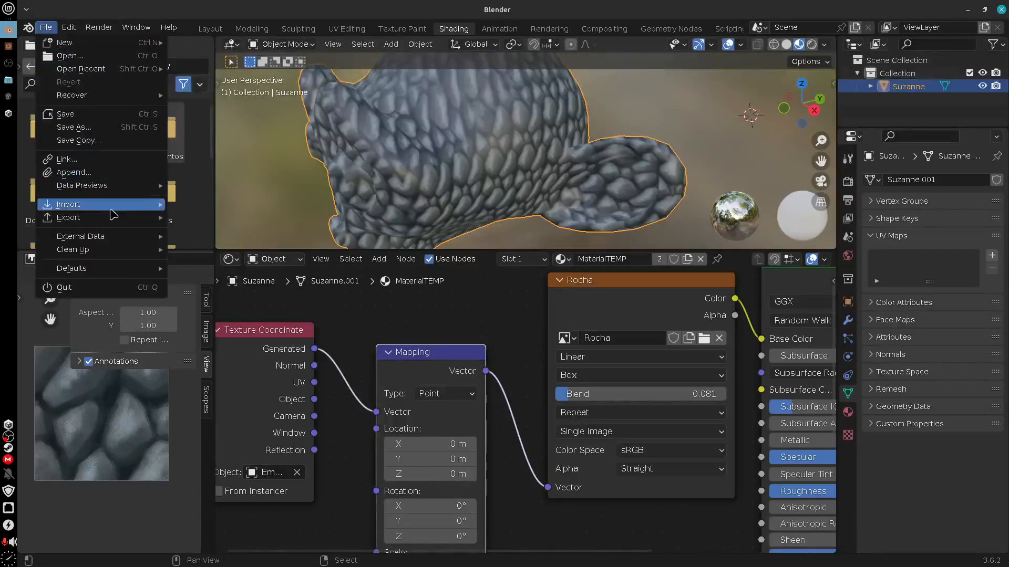
{"action": "mouse_move", "coordinate": [113, 217]}
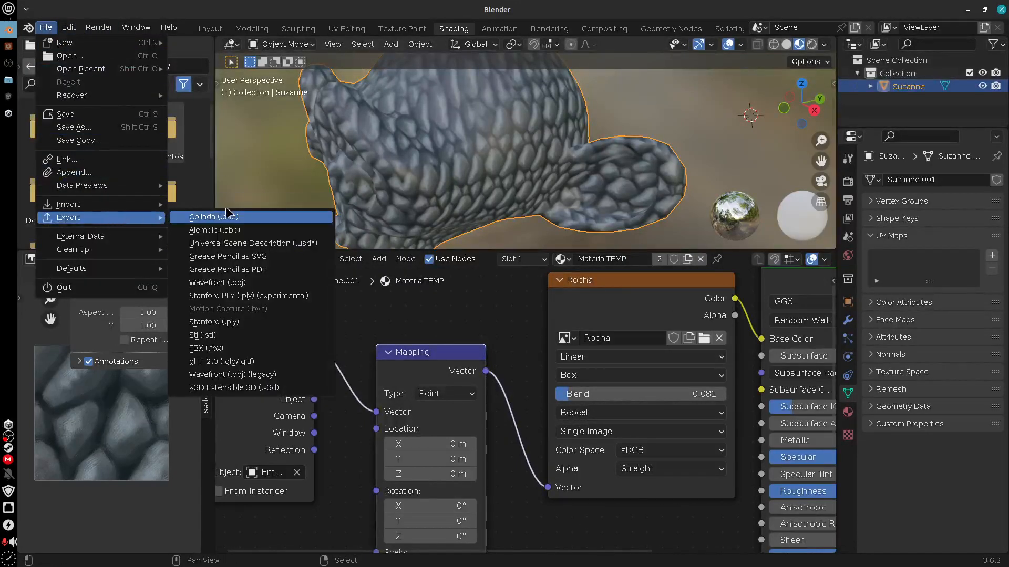
{"action": "left_click", "coordinate": [254, 350]}
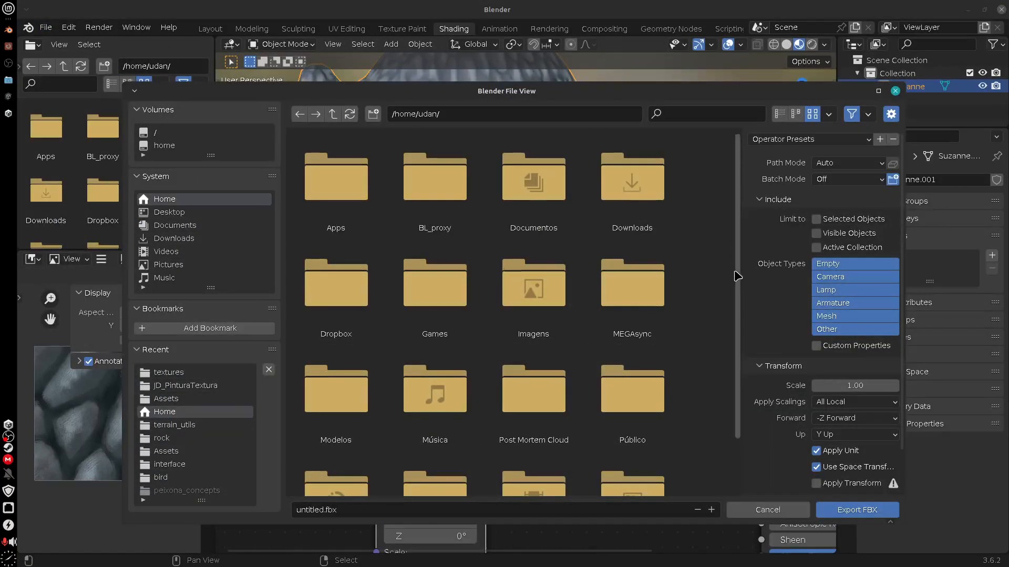
{"action": "scroll", "coordinate": [737, 276], "scroll_direction": "down", "scroll_amount": 3}
{"action": "left_click", "coordinate": [419, 449]}
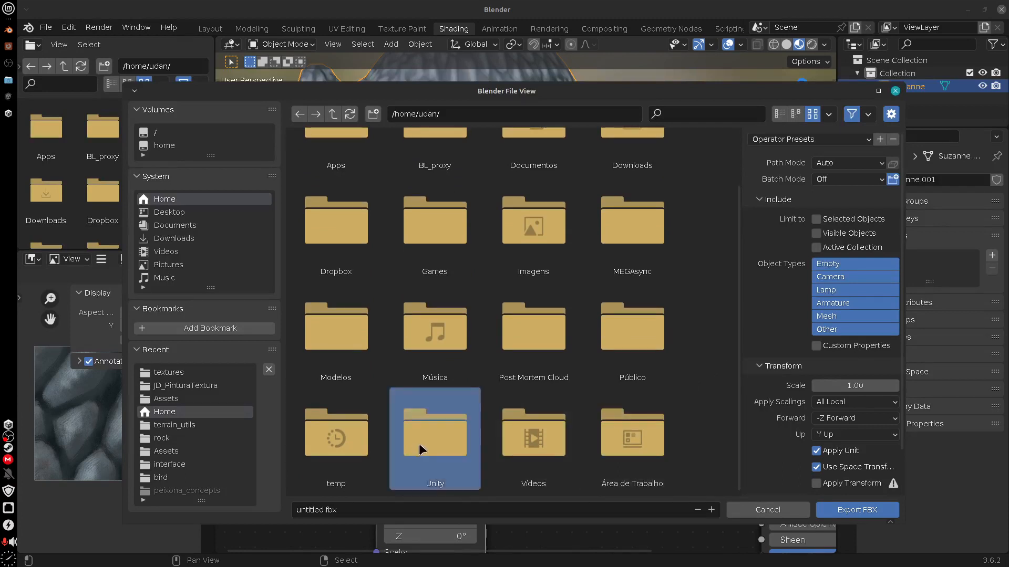
{"action": "double_click", "coordinate": [420, 449]}
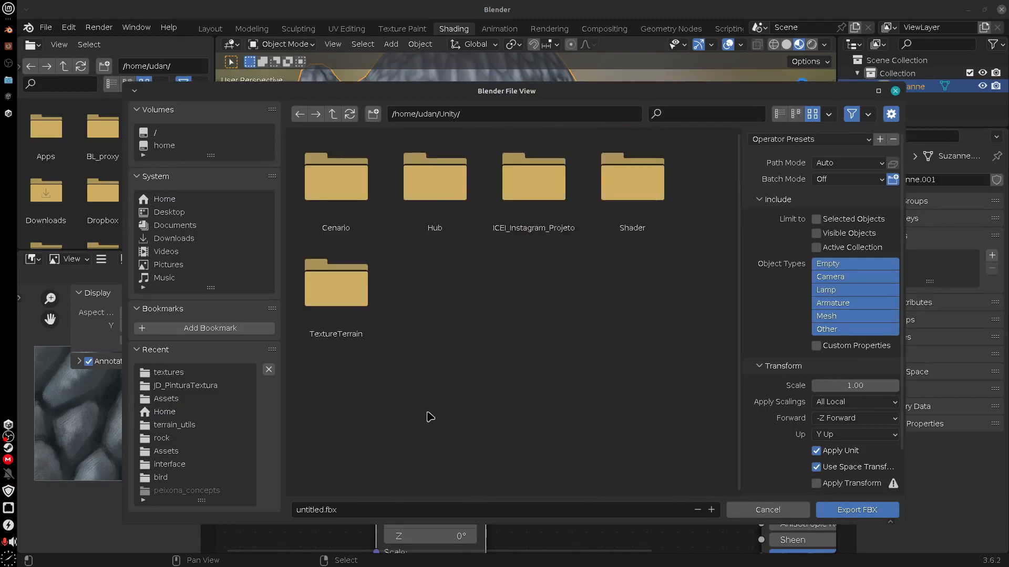
{"action": "double_click", "coordinate": [635, 181]}
{"action": "left_click", "coordinate": [347, 186]}
{"action": "double_click", "coordinate": [345, 186]}
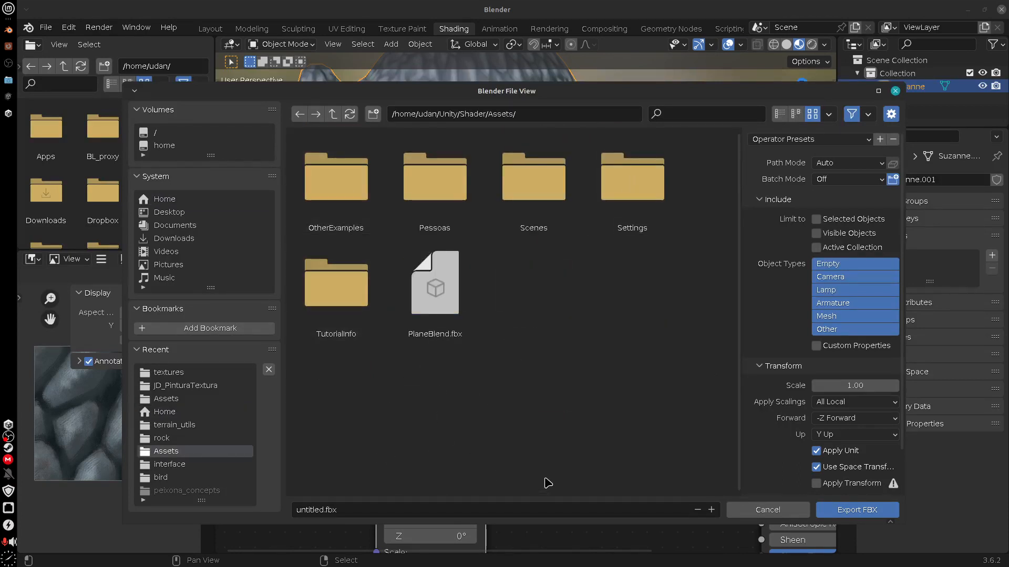
Name the FBX export file Suzanne.fbx
{"action": "left_click", "coordinate": [354, 509]}
{"action": "left_click", "coordinate": [330, 509]}
{"action": "left_click_drag", "start_coordinate": [322, 510], "coordinate": [269, 512]}
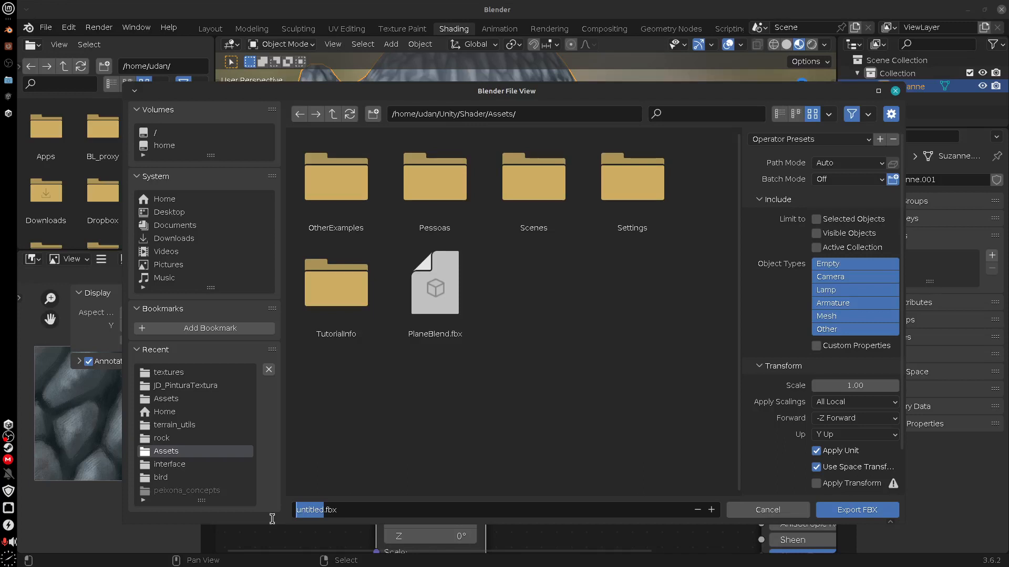
{"action": "type", "text": "Suza"}
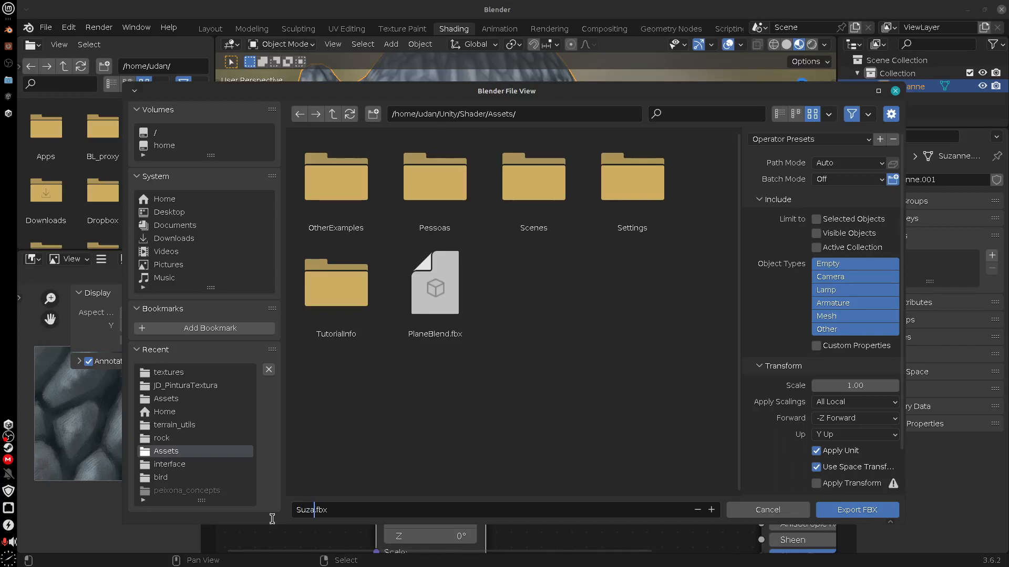
{"action": "type", "text": "nne"}
Limit the export to selected objects, enable Apply Transform and export the FBX file
{"action": "left_click", "coordinate": [817, 220]}
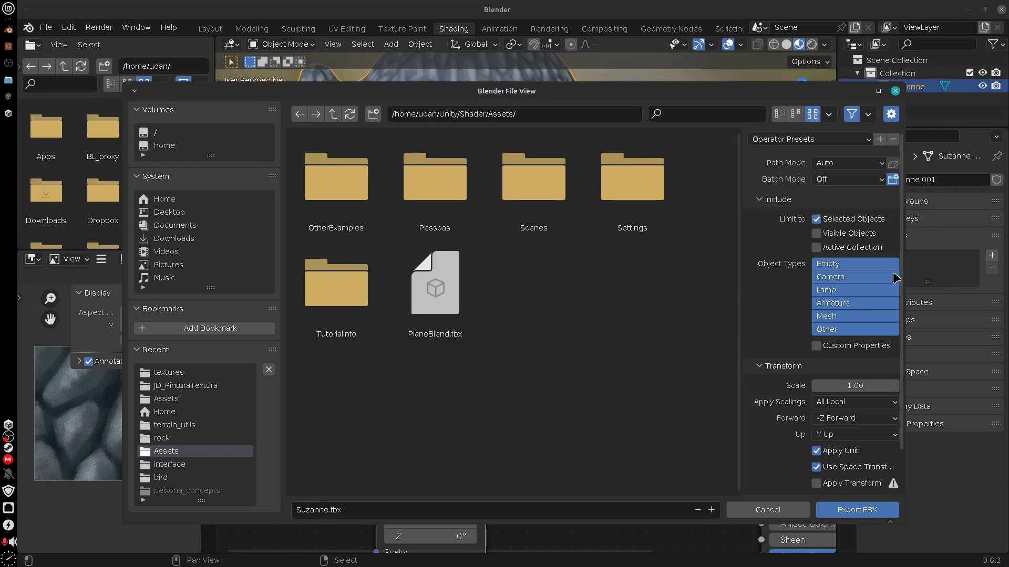
{"action": "scroll", "coordinate": [902, 366], "scroll_direction": "down", "scroll_amount": 3}
{"action": "left_click", "coordinate": [817, 436]}
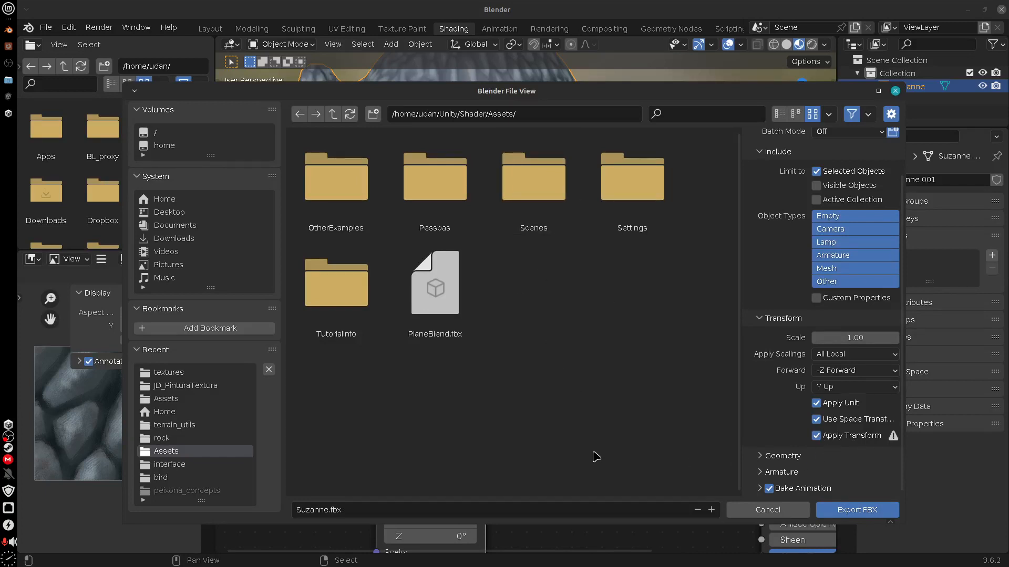
{"action": "left_click", "coordinate": [858, 510]}
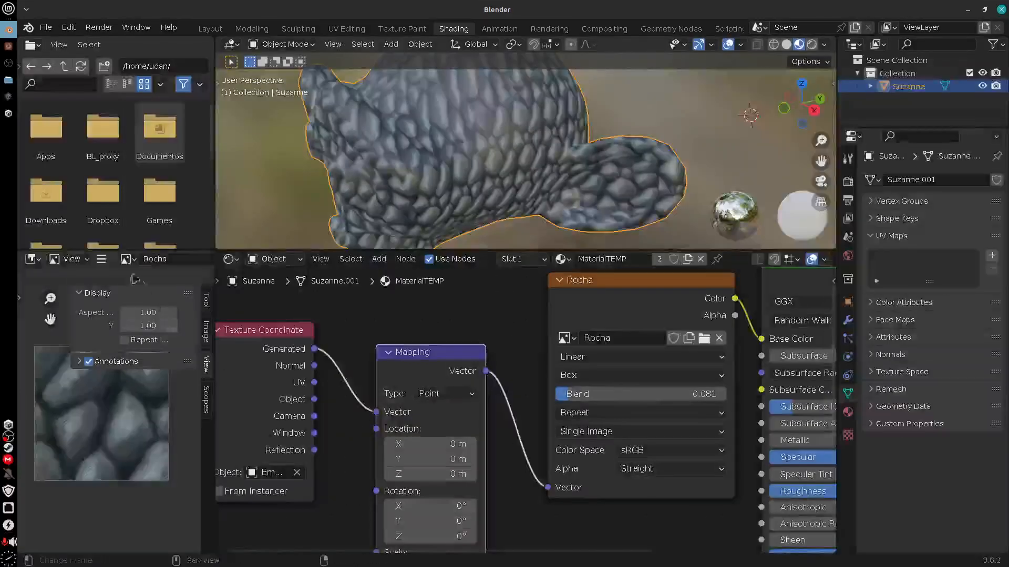
Start saving the Rocha image to disk and choose the Unity/Shader/Assets folder as its destination
{"action": "left_click", "coordinate": [101, 259]}
{"action": "mouse_move", "coordinate": [126, 287]}
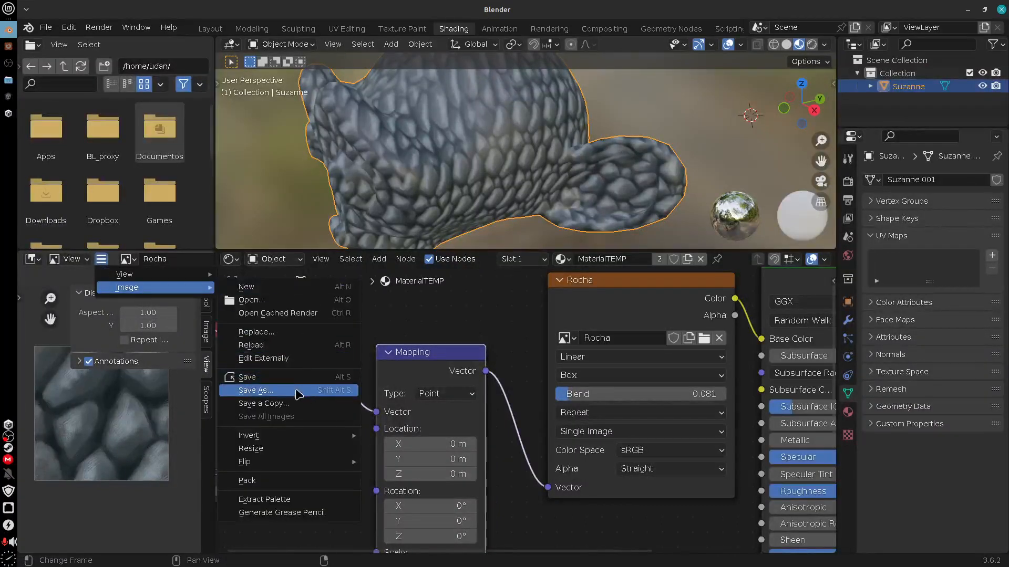
{"action": "left_click", "coordinate": [290, 406]}
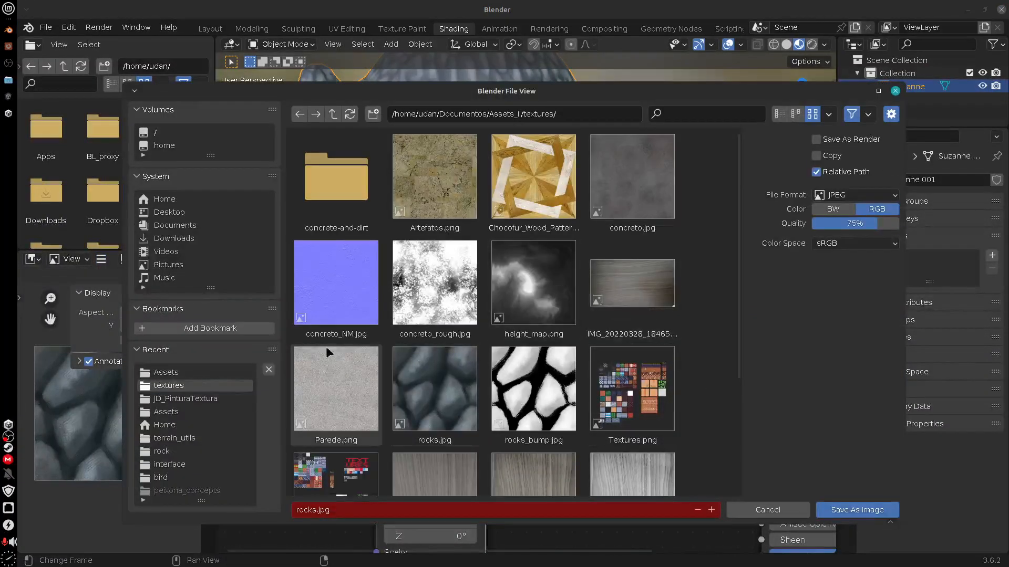
{"action": "left_click", "coordinate": [215, 374]}
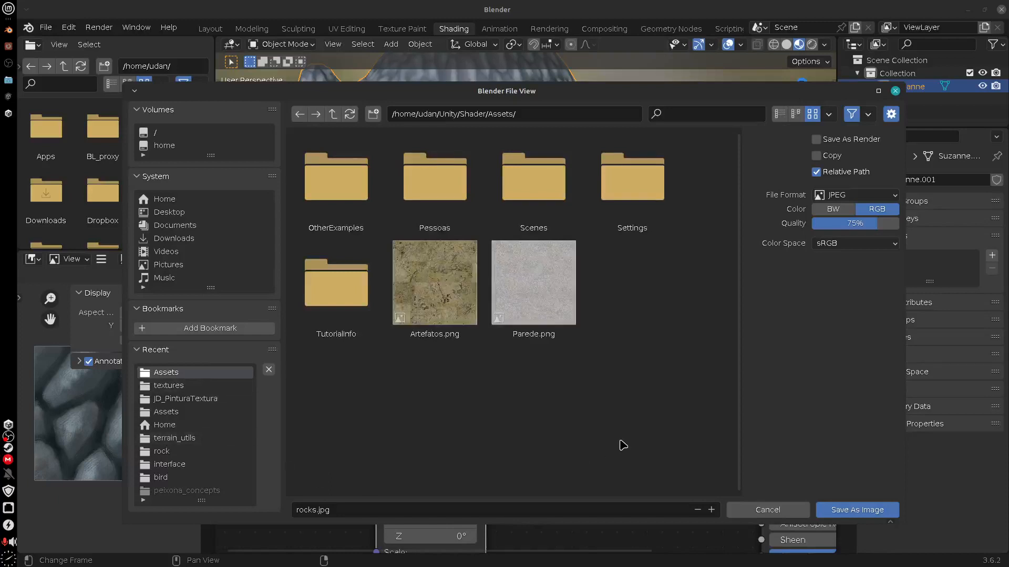
Name the image file Pedras.jpg, keep the JPEG format and save it
{"action": "left_click", "coordinate": [298, 511]}
{"action": "left_click", "coordinate": [297, 510]}
{"action": "double_click", "coordinate": [313, 511]}
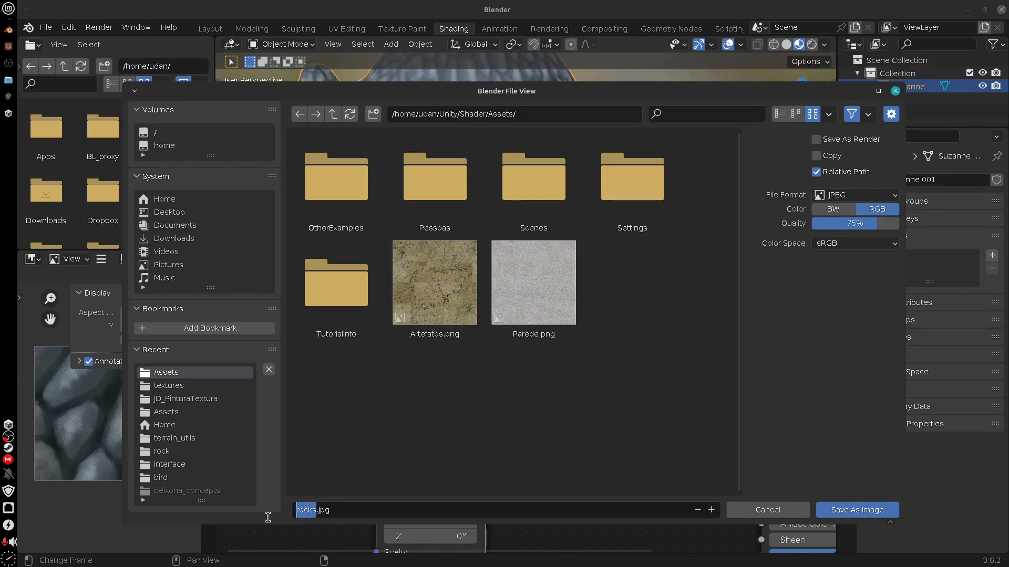
{"action": "type", "text": "Pedras"}
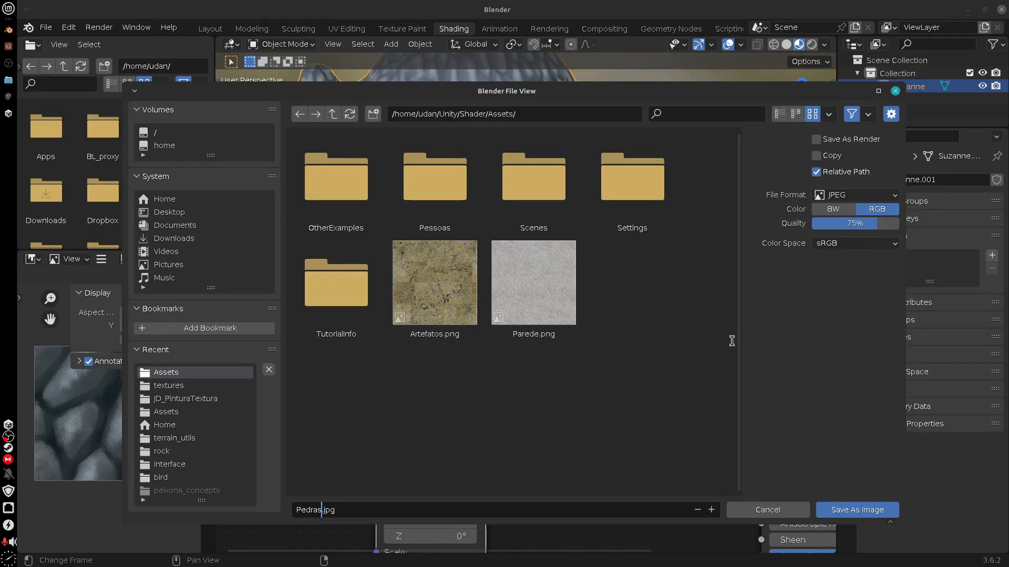
{"action": "left_click", "coordinate": [859, 195]}
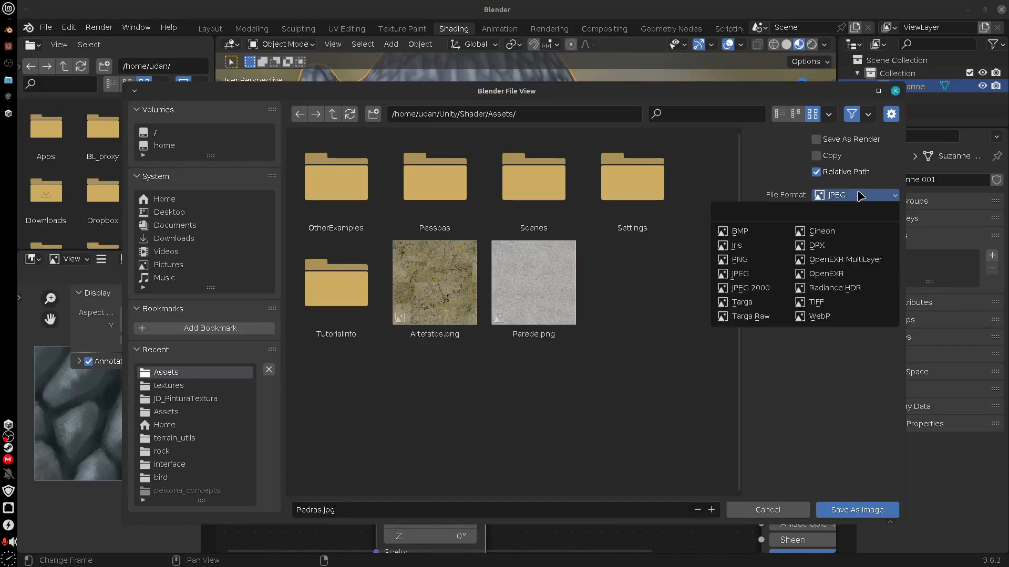
{"action": "left_click", "coordinate": [859, 195]}
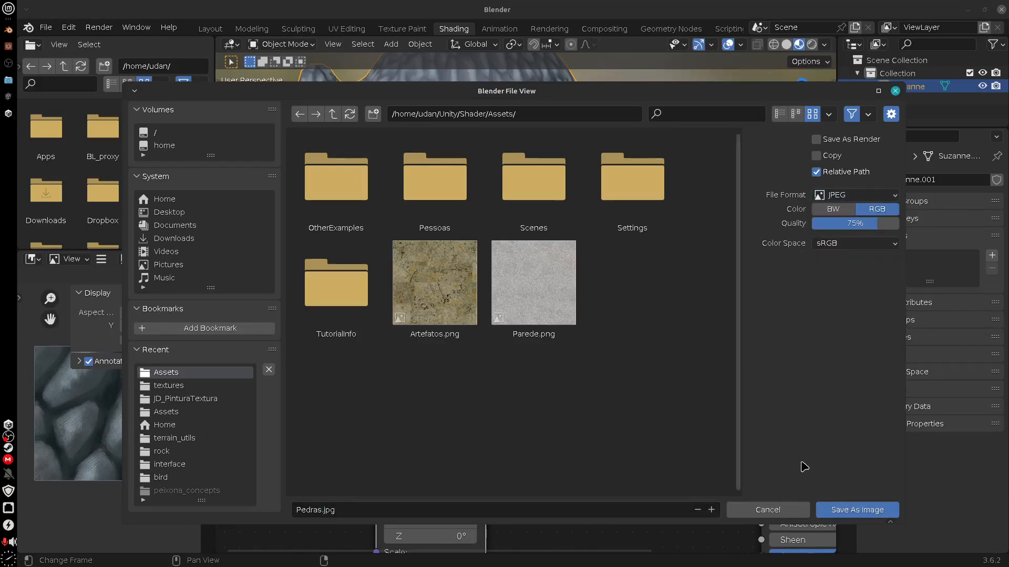
{"action": "left_click", "coordinate": [856, 510]}
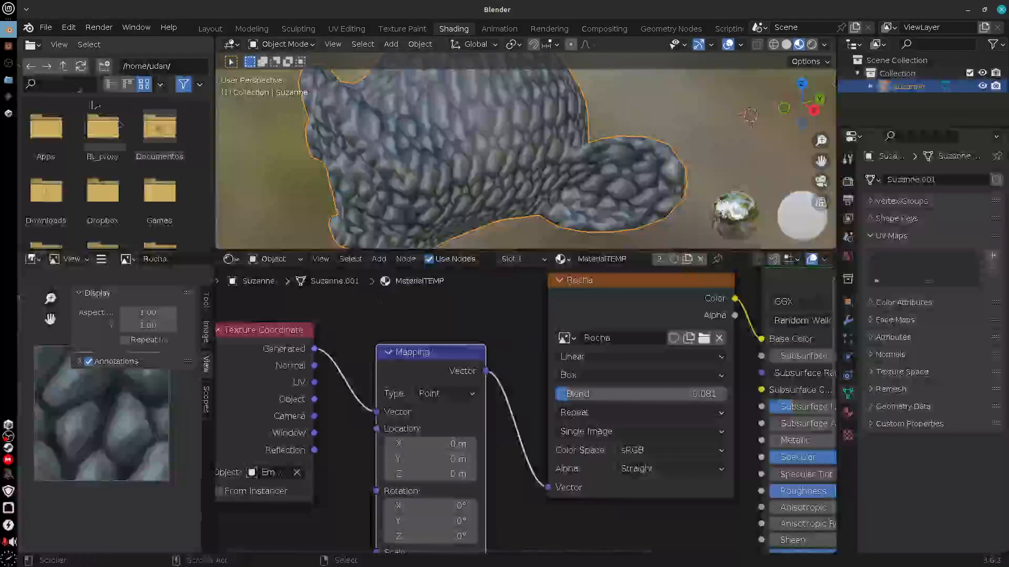
Switch to the Unity editor and deactivate the PlaneBlend object in SampleScene
{"action": "left_click", "coordinate": [8, 113]}
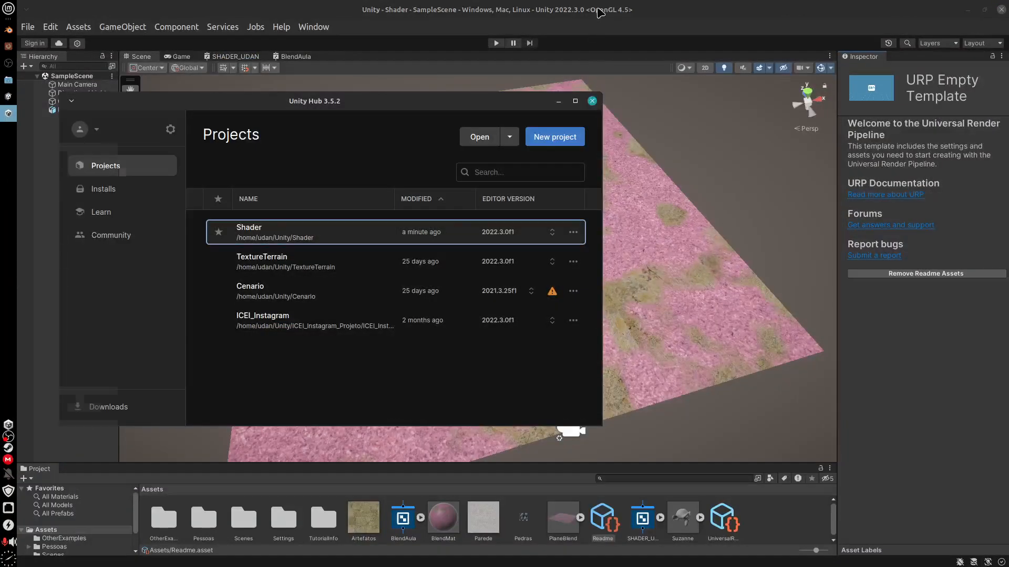
{"action": "left_click", "coordinate": [600, 11]}
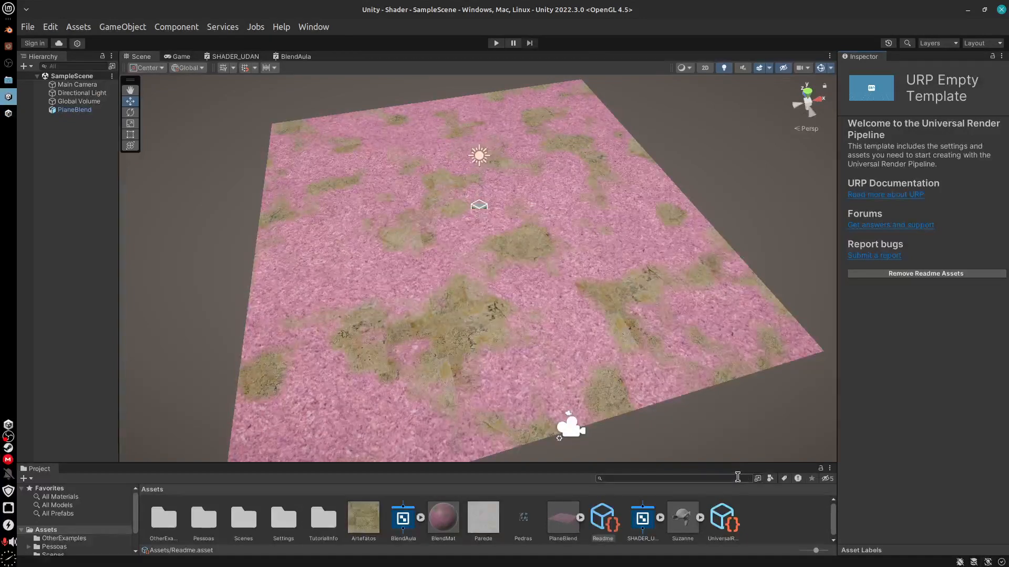
{"action": "left_click", "coordinate": [72, 126]}
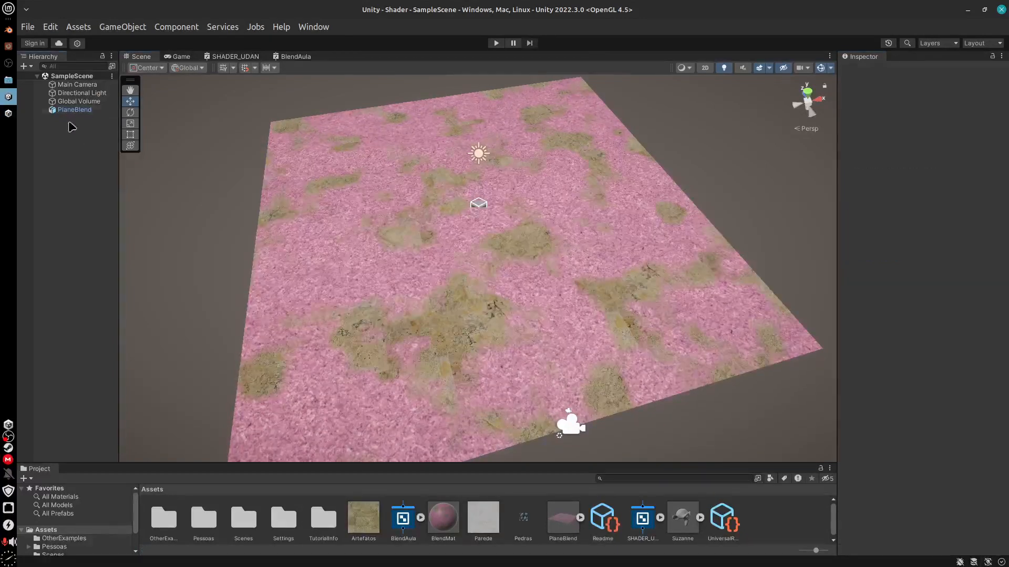
{"action": "left_click", "coordinate": [79, 110]}
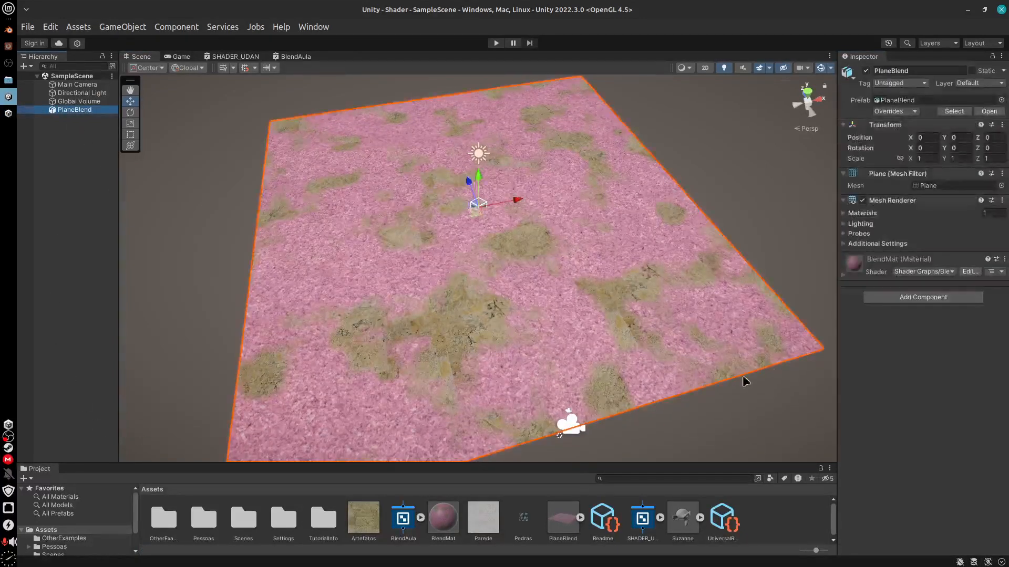
{"action": "left_click", "coordinate": [865, 71]}
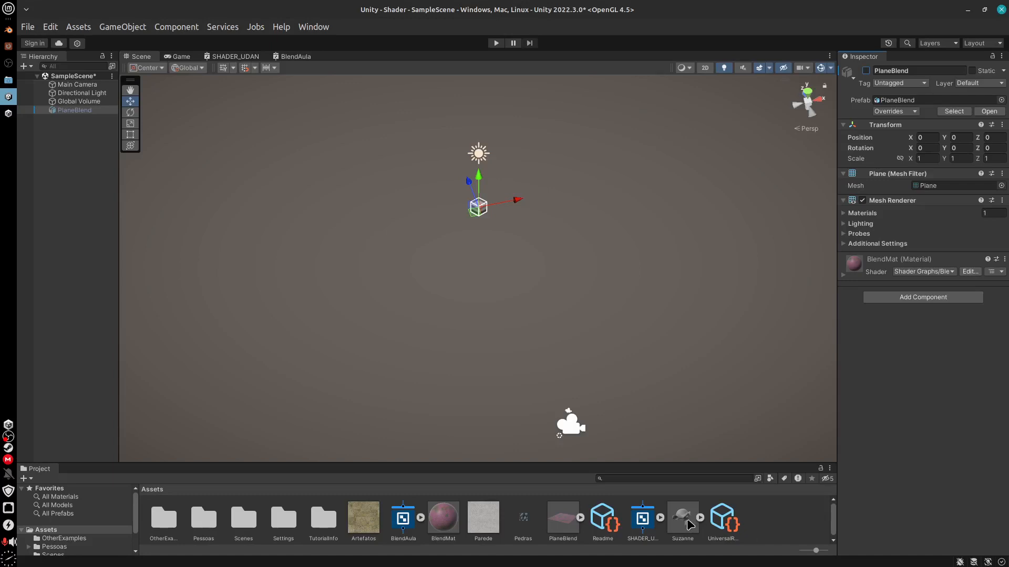
Place the Suzanne model in the scene and set its position to 0, 0, 0
{"action": "left_click_drag", "start_coordinate": [685, 526], "coordinate": [498, 274]}
{"action": "left_click", "coordinate": [932, 140]}
{"action": "type", "text": "065"}
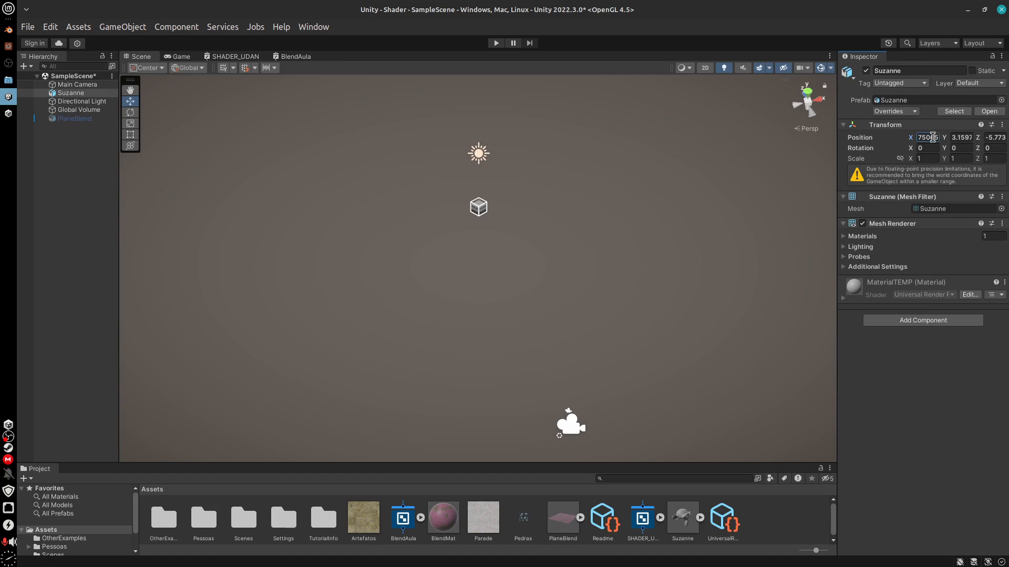
{"action": "double_click", "coordinate": [932, 137]}
{"action": "type", "text": "0"}
{"action": "left_click", "coordinate": [965, 138]}
{"action": "type", "text": "0"}
{"action": "left_click", "coordinate": [991, 137]}
{"action": "type", "text": "0"}
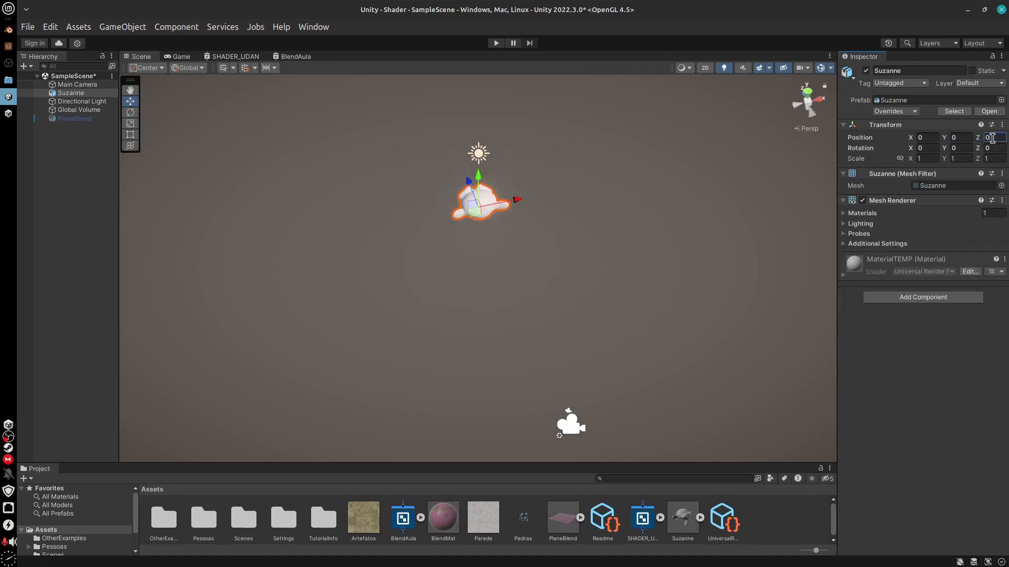
{"action": "type", "text": "f"}
Examine the monkey head from the side in the scene and check the imported Pedras texture's settings
{"action": "middle_click_drag", "start_coordinate": [515, 258], "coordinate": [513, 283]}
{"action": "key", "text": "f"}
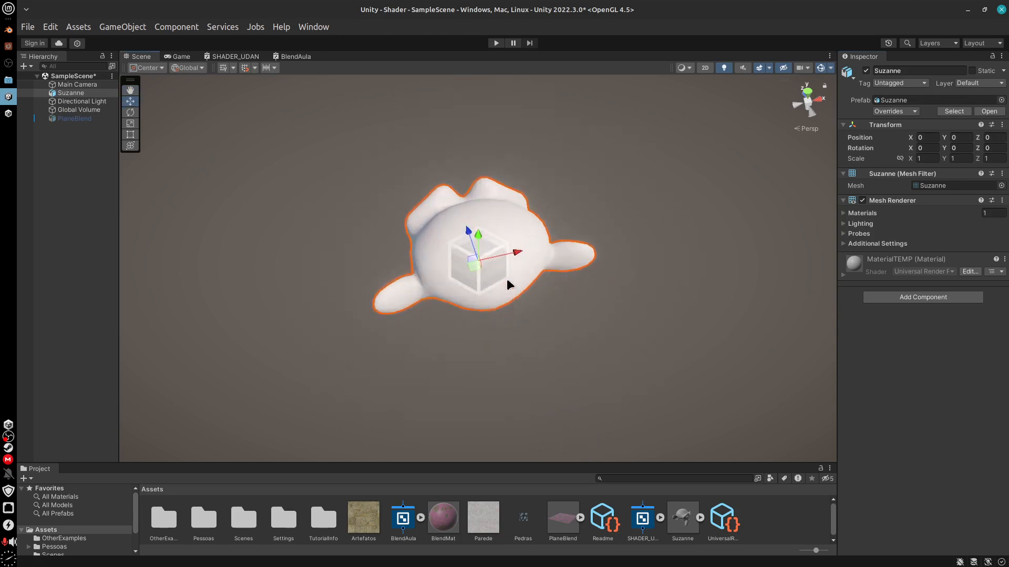
{"action": "left_click_drag", "start_coordinate": [459, 360], "coordinate": [623, 263], "text": "alt"}
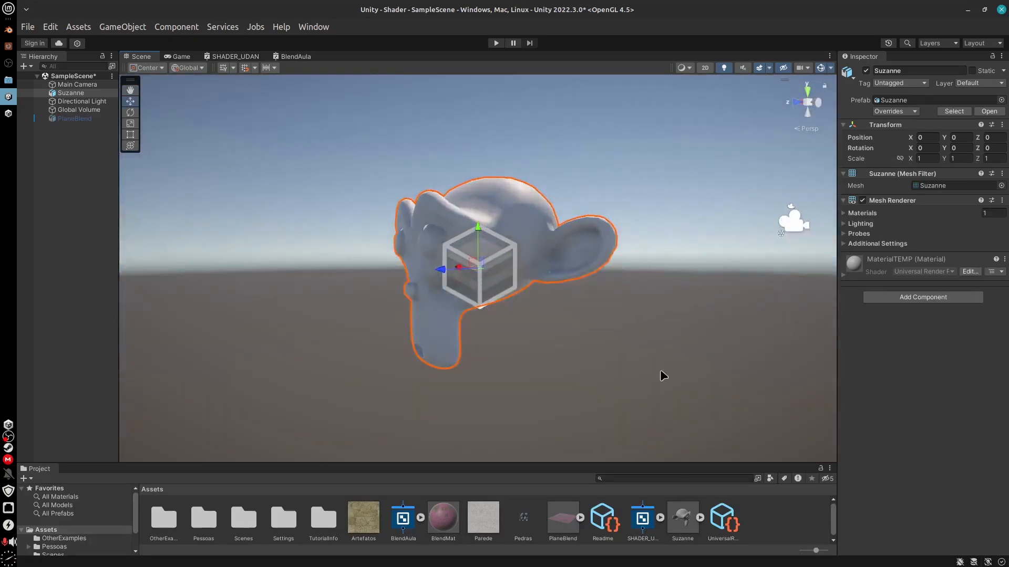
{"action": "left_click_drag", "start_coordinate": [685, 463], "coordinate": [660, 432]}
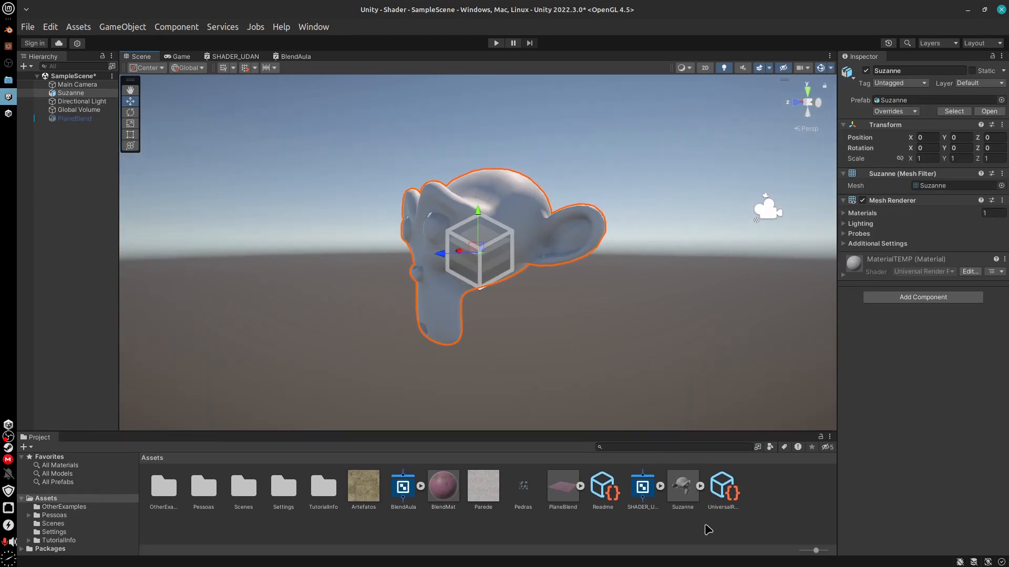
{"action": "left_click", "coordinate": [525, 504]}
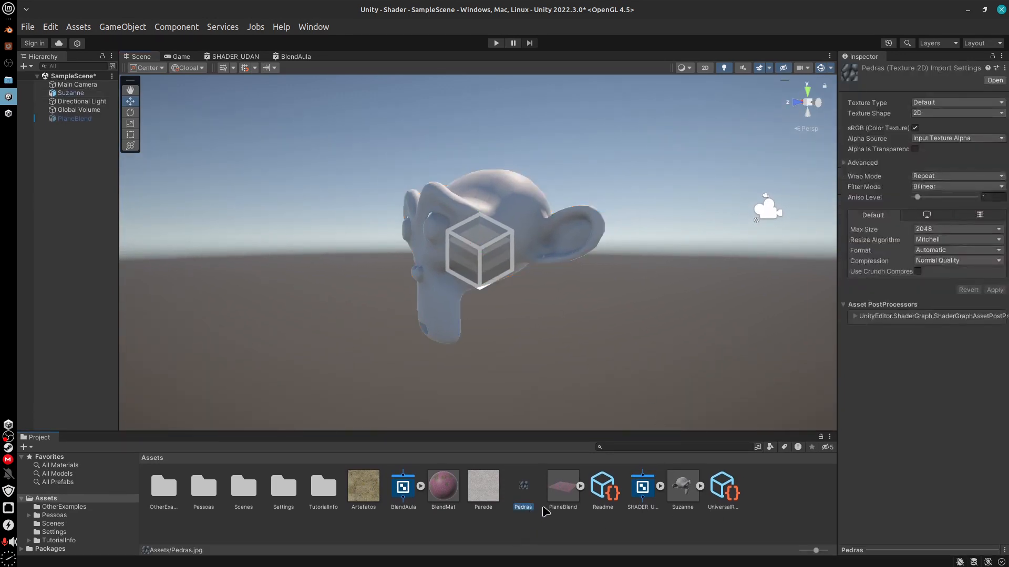
Create a URP Lit Shader Graph named UVless in the Assets folder and open it for editing
{"action": "right_click", "coordinate": [767, 499]}
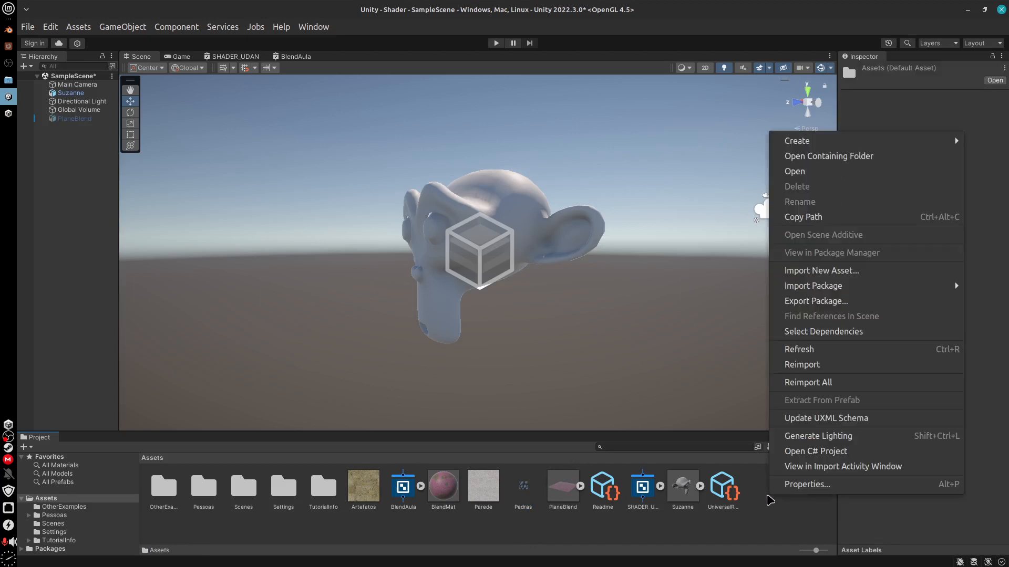
{"action": "mouse_move", "coordinate": [818, 146]}
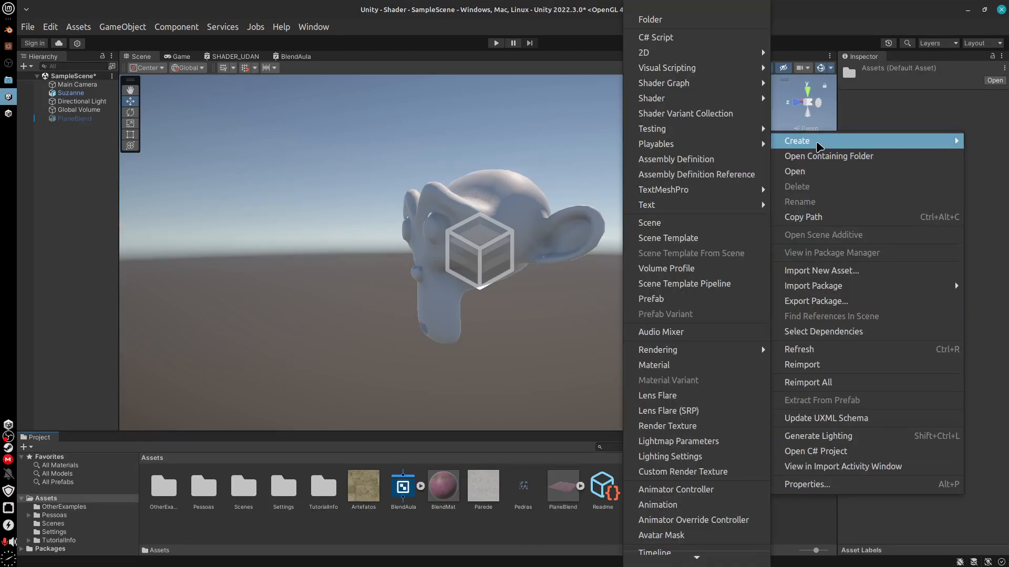
{"action": "mouse_move", "coordinate": [699, 87]}
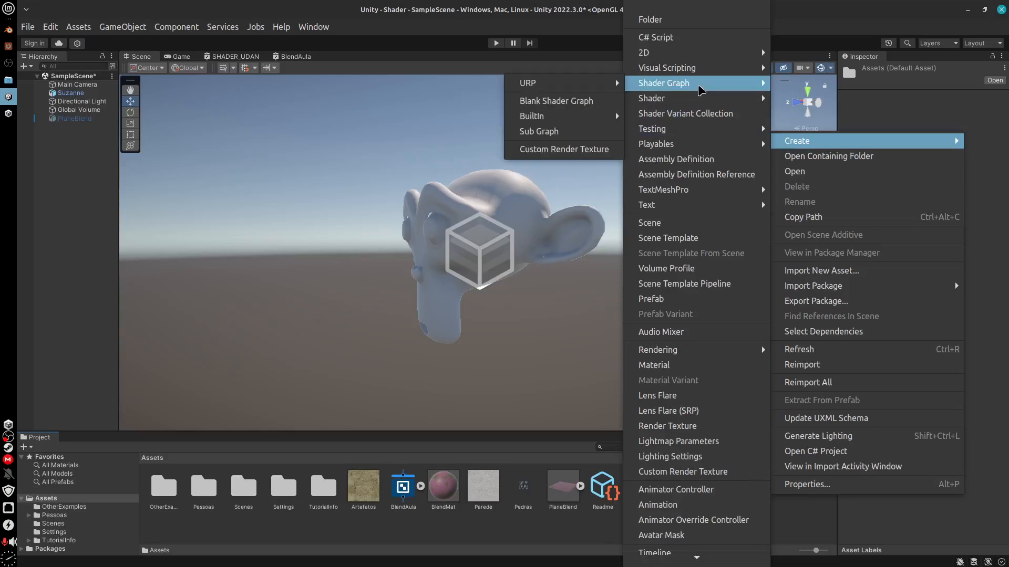
{"action": "mouse_move", "coordinate": [610, 88]}
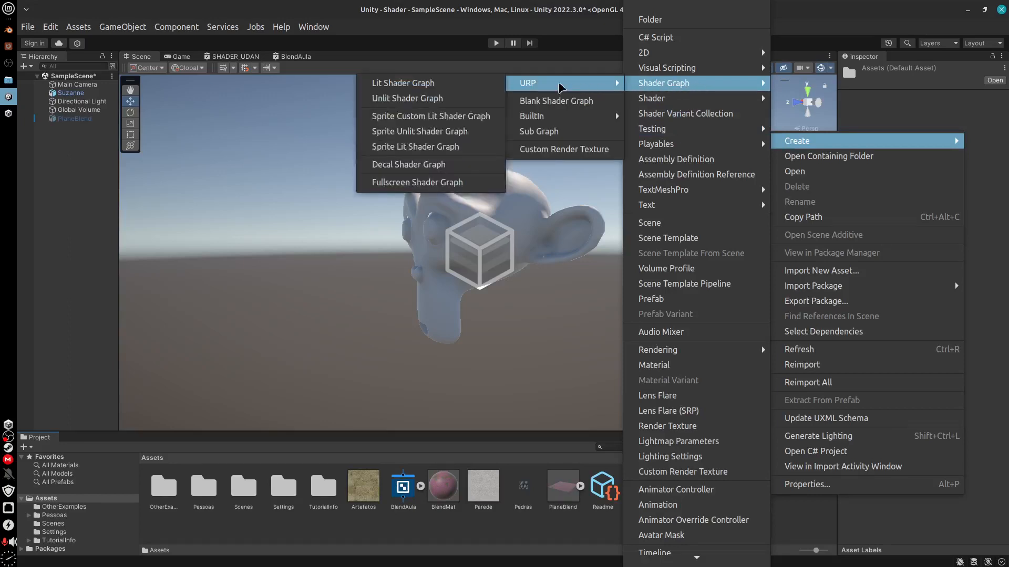
{"action": "left_click", "coordinate": [448, 89]}
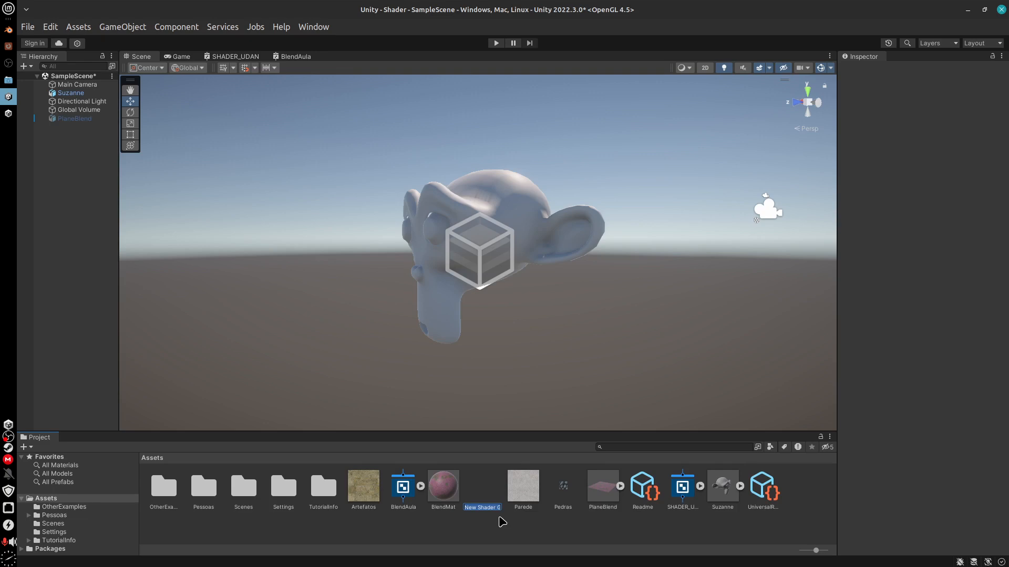
{"action": "type", "text": "UVless"}
{"action": "key", "text": "Return"}
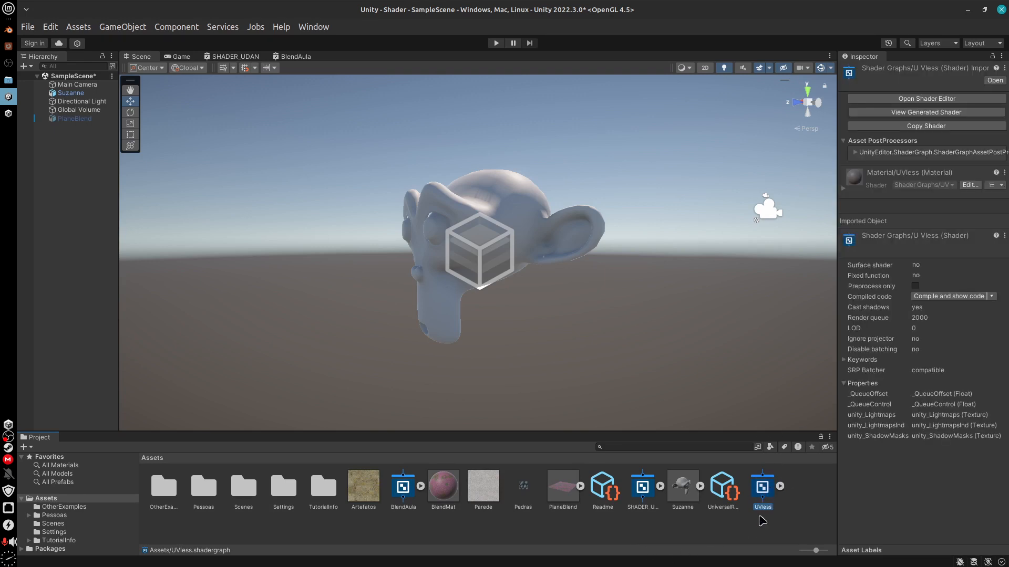
{"action": "left_click", "coordinate": [944, 98]}
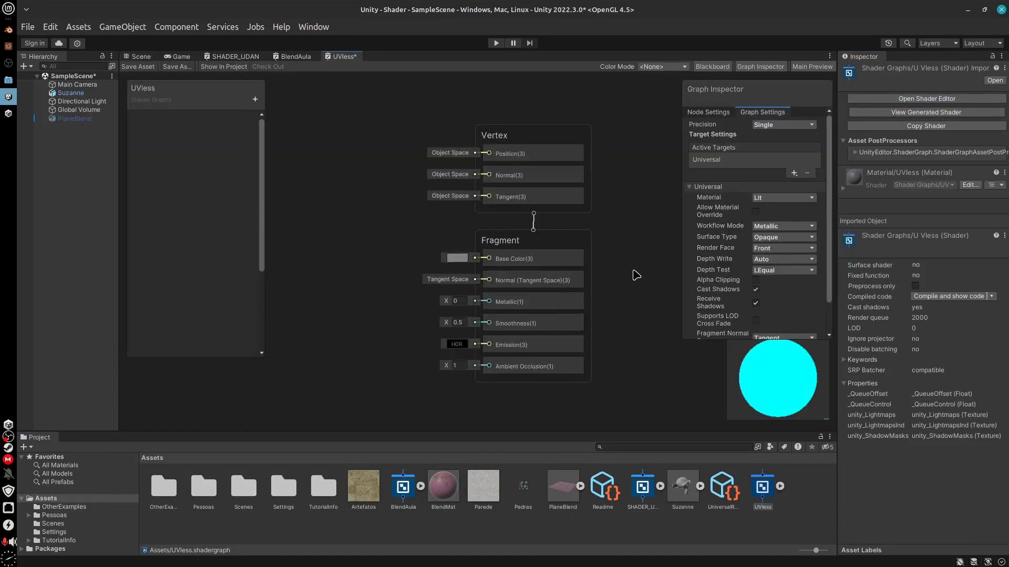
{"action": "middle_click_drag", "start_coordinate": [634, 275], "coordinate": [669, 279]}
Review the rock material's node setup in Blender and return to the UVless graph in Unity
{"action": "left_click", "coordinate": [9, 31]}
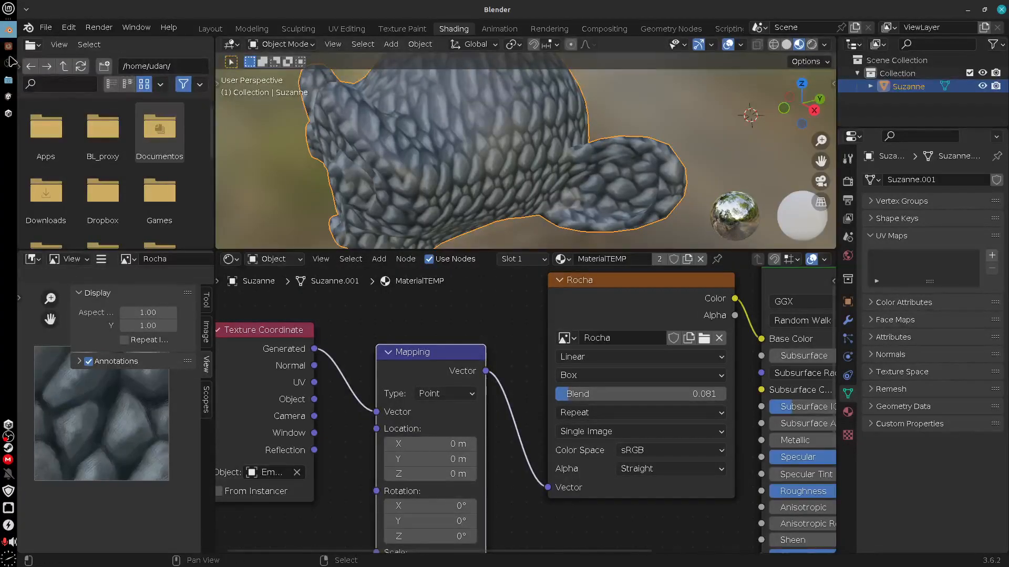
{"action": "left_click", "coordinate": [8, 98]}
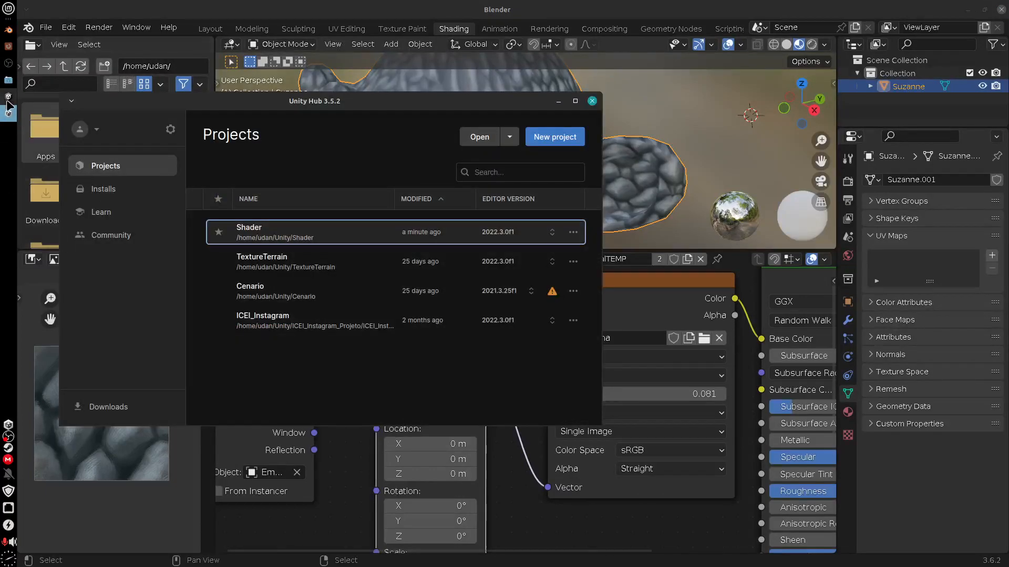
{"action": "left_click", "coordinate": [8, 115]}
{"action": "left_click", "coordinate": [8, 99]}
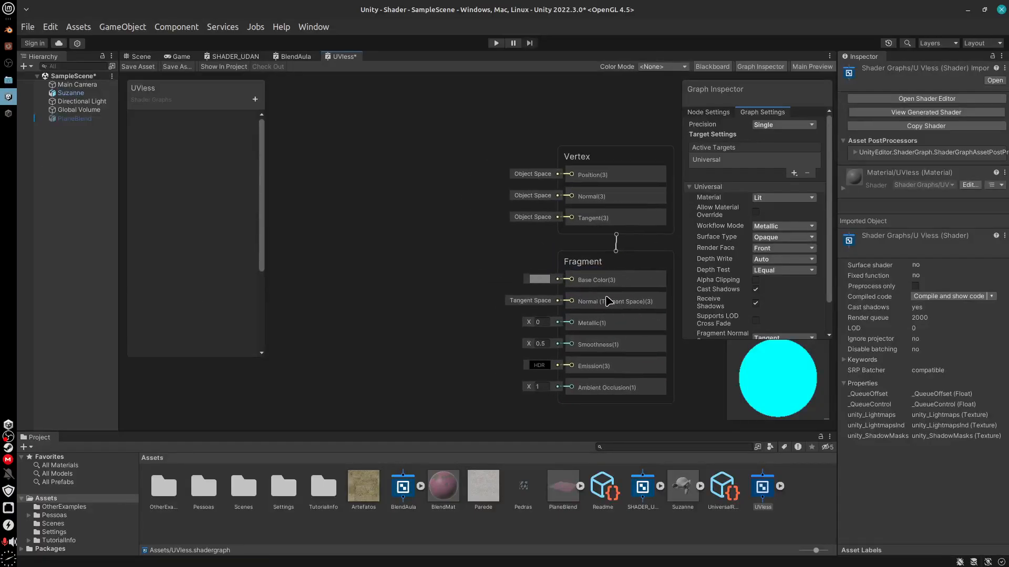
Add a Triplanar node connected to the Base Color input of the Fragment block
{"action": "middle_click_drag", "start_coordinate": [607, 296], "coordinate": [577, 289]}
{"action": "middle_click_drag", "start_coordinate": [626, 260], "coordinate": [622, 250]}
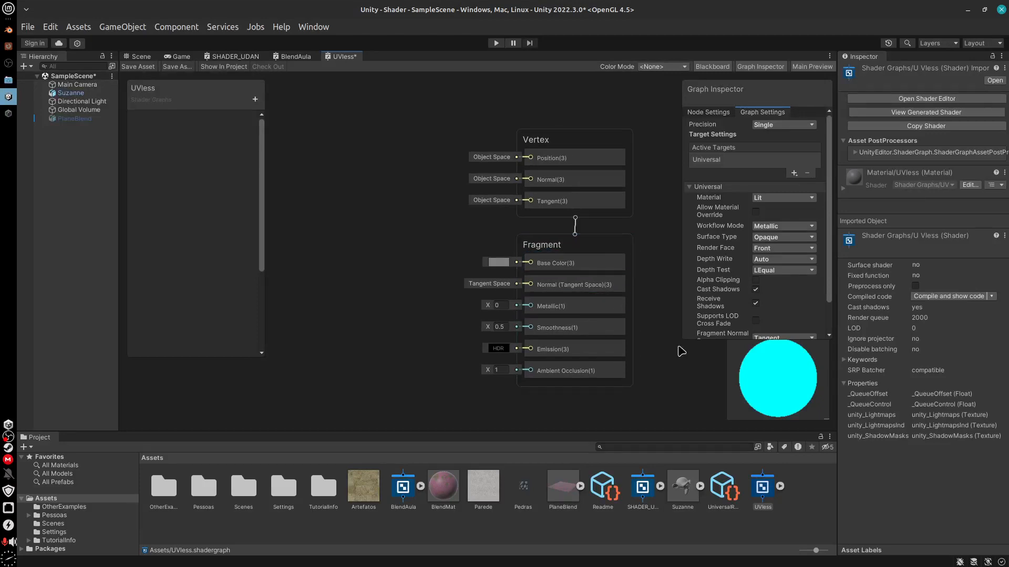
{"action": "middle_click_drag", "start_coordinate": [678, 348], "coordinate": [626, 338]}
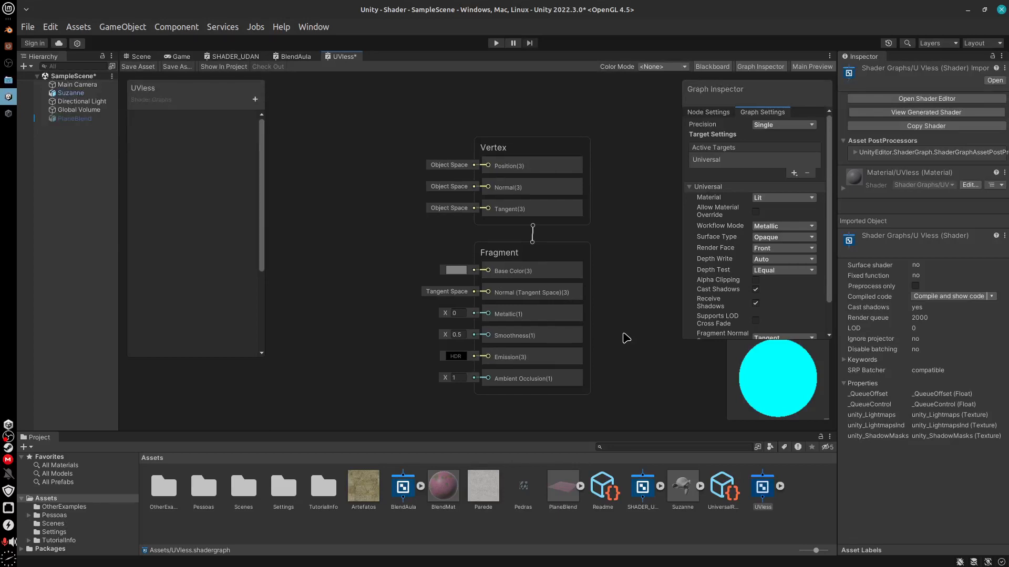
{"action": "scroll", "coordinate": [615, 318], "scroll_direction": "up", "scroll_amount": 3}
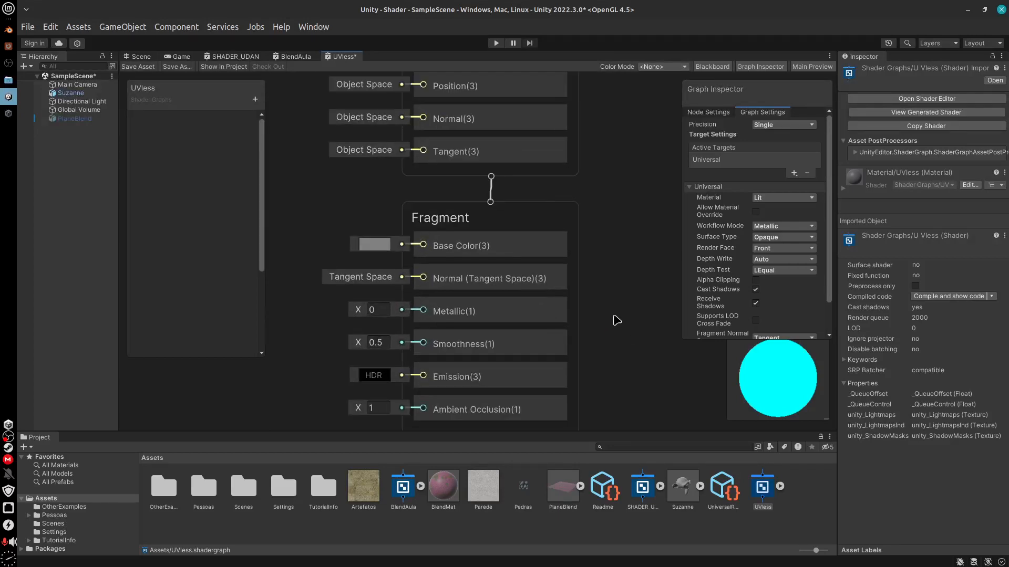
{"action": "scroll", "coordinate": [615, 318], "scroll_direction": "up", "scroll_amount": 1}
{"action": "middle_click_drag", "start_coordinate": [611, 358], "coordinate": [703, 364]}
{"action": "middle_click_drag", "start_coordinate": [535, 255], "coordinate": [558, 255]}
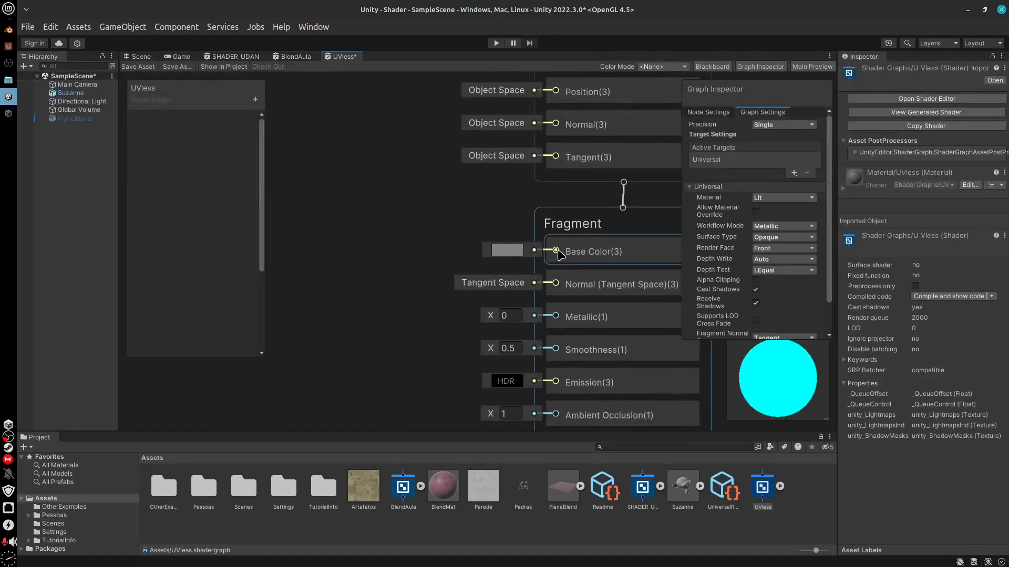
{"action": "left_click_drag", "start_coordinate": [555, 251], "coordinate": [434, 194]}
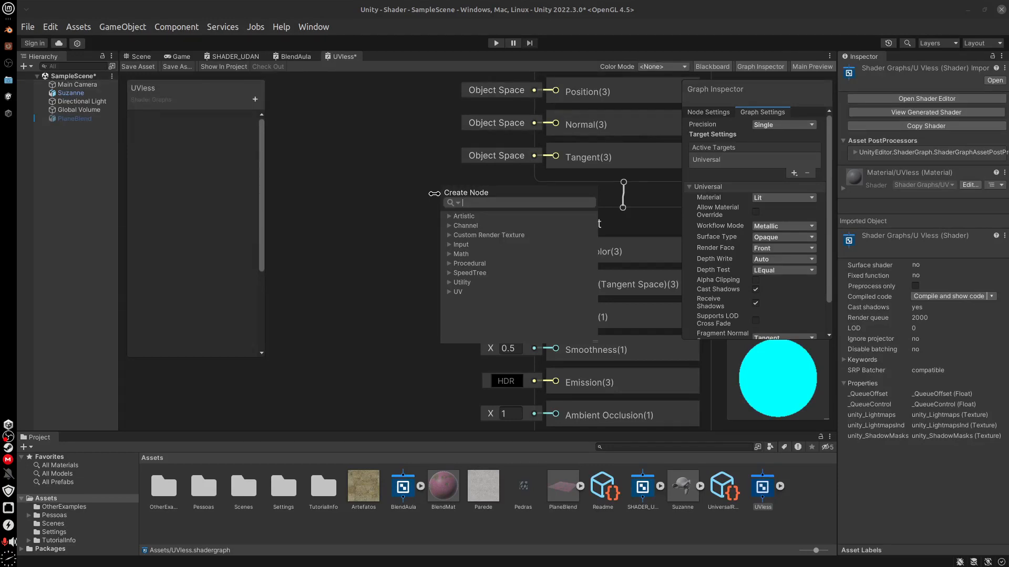
{"action": "type", "text": "sample"}
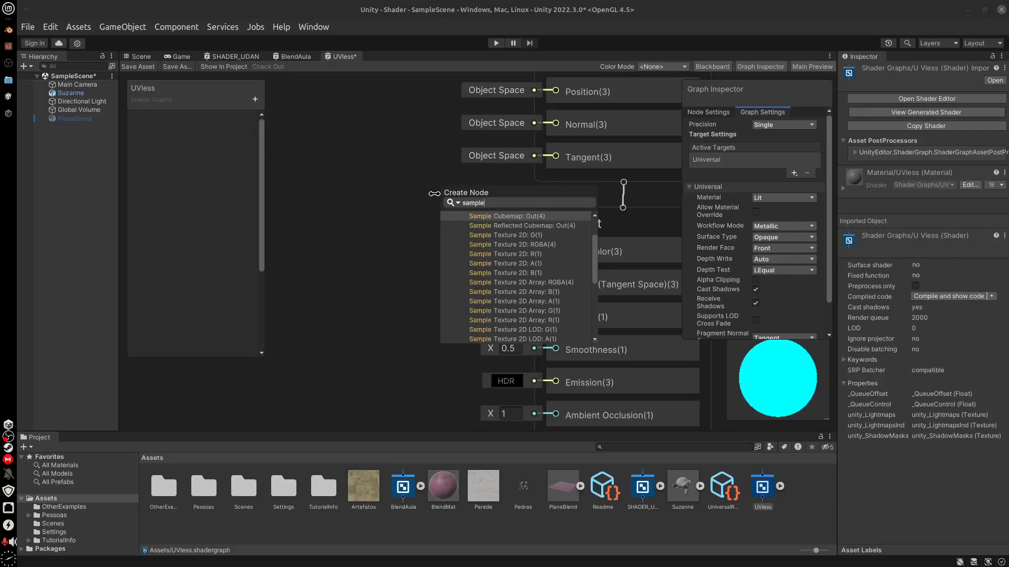
{"action": "key", "text": "BackSpace"}
{"action": "key", "text": "BackSpace"}
{"action": "key", "text": "BackSpace"}
{"action": "key", "text": "BackSpace"}
{"action": "key", "text": "BackSpace"}
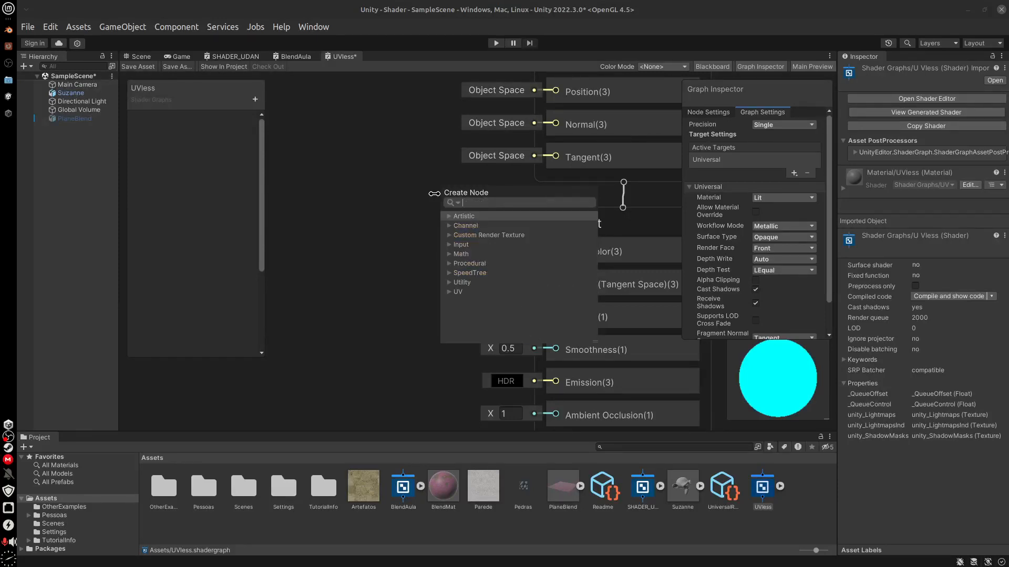
{"action": "type", "text": "trip"}
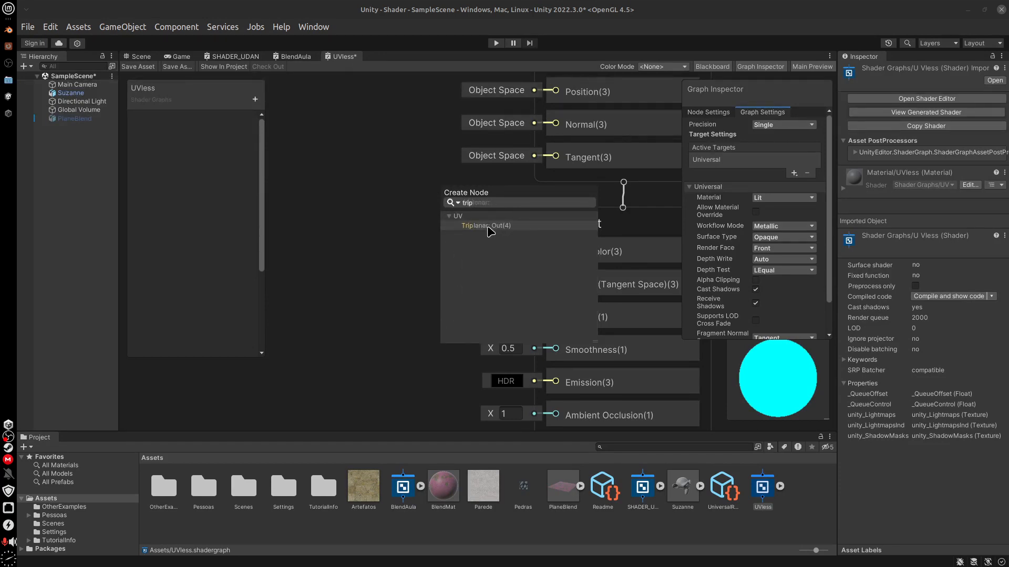
{"action": "left_click", "coordinate": [489, 226]}
{"action": "middle_click_drag", "start_coordinate": [439, 281], "coordinate": [528, 297]}
{"action": "left_click_drag", "start_coordinate": [473, 202], "coordinate": [463, 224]}
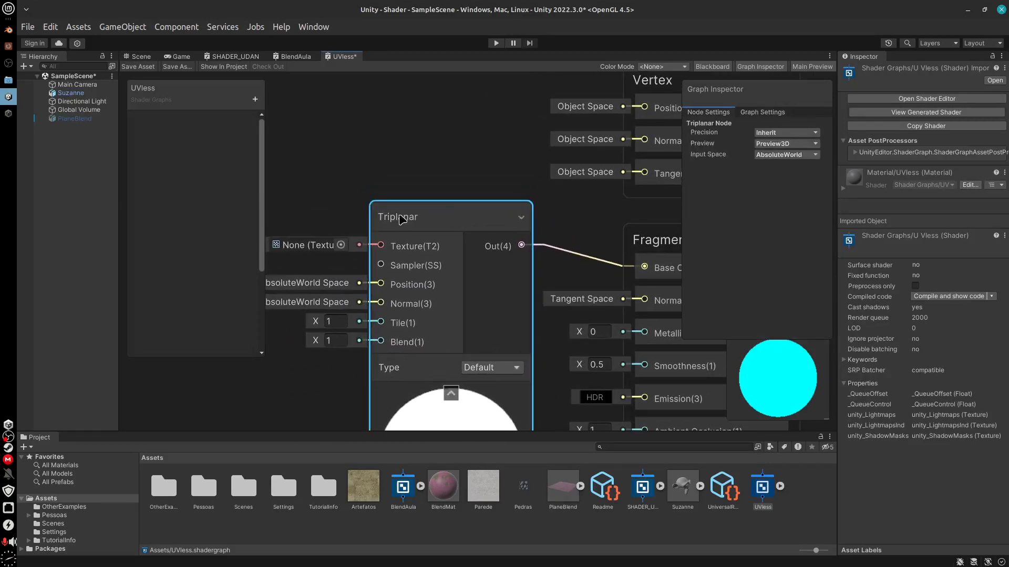
Check the Mapping node's scale in the rock material in Blender and return to the UVless graph in Unity
{"action": "left_click", "coordinate": [8, 35]}
{"action": "scroll", "coordinate": [499, 383], "scroll_direction": "down", "scroll_amount": 10, "text": "shift"}
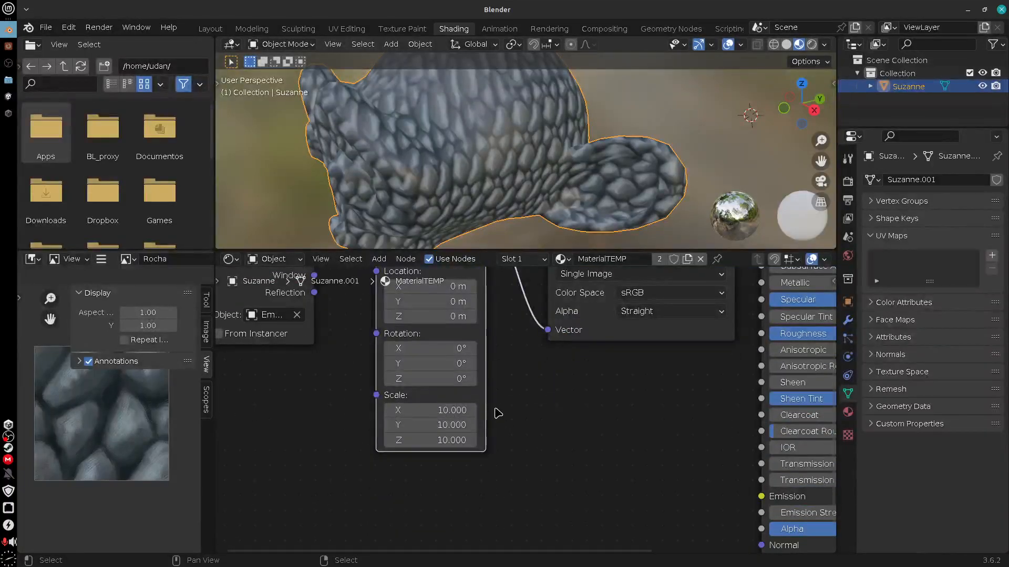
{"action": "mouse_move", "coordinate": [493, 408]}
{"action": "left_mouse_down"}
{"action": "mouse_move", "coordinate": [524, 407]}
{"action": "mouse_move", "coordinate": [530, 443]}
{"action": "left_mouse_up"}
{"action": "mouse_move", "coordinate": [522, 409]}
{"action": "right_mouse_down"}
{"action": "mouse_move", "coordinate": [511, 426]}
{"action": "mouse_move", "coordinate": [515, 445]}
{"action": "right_mouse_up"}
{"action": "mouse_move", "coordinate": [546, 397]}
{"action": "left_mouse_down"}
{"action": "mouse_move", "coordinate": [547, 467]}
{"action": "mouse_move", "coordinate": [603, 456]}
{"action": "mouse_move", "coordinate": [554, 476]}
{"action": "mouse_move", "coordinate": [513, 370]}
{"action": "left_mouse_up"}
{"action": "left_click_drag", "start_coordinate": [512, 476], "coordinate": [513, 374]}
{"action": "mouse_move", "coordinate": [512, 373]}
{"action": "right_mouse_down"}
{"action": "mouse_move", "coordinate": [604, 396]}
{"action": "mouse_move", "coordinate": [559, 369]}
{"action": "right_mouse_up"}
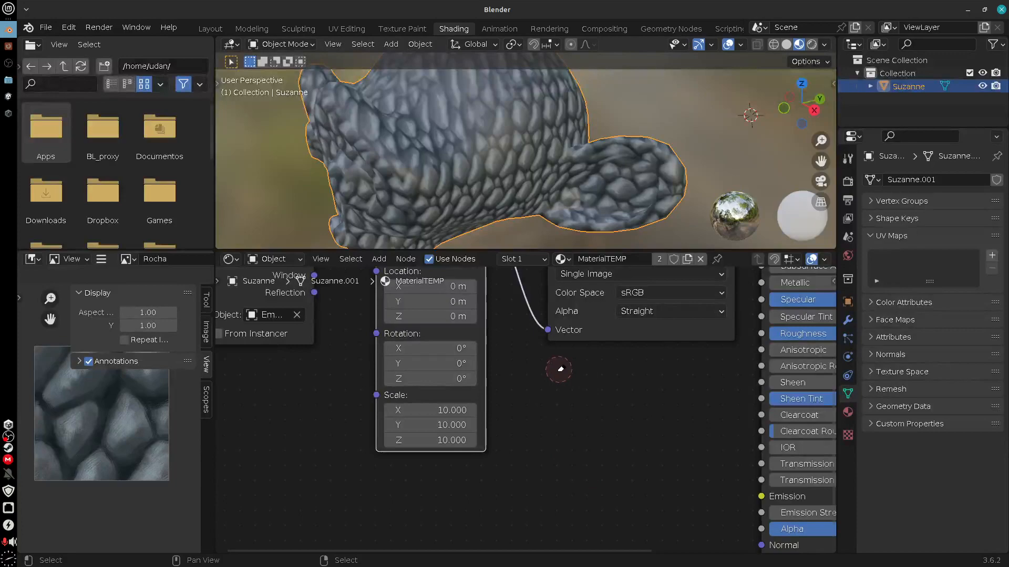
{"action": "left_click", "coordinate": [8, 97]}
Assign the Pedras texture to the Triplanar node's Texture input and check the node's preview
{"action": "middle_click_drag", "start_coordinate": [547, 386], "coordinate": [633, 341]}
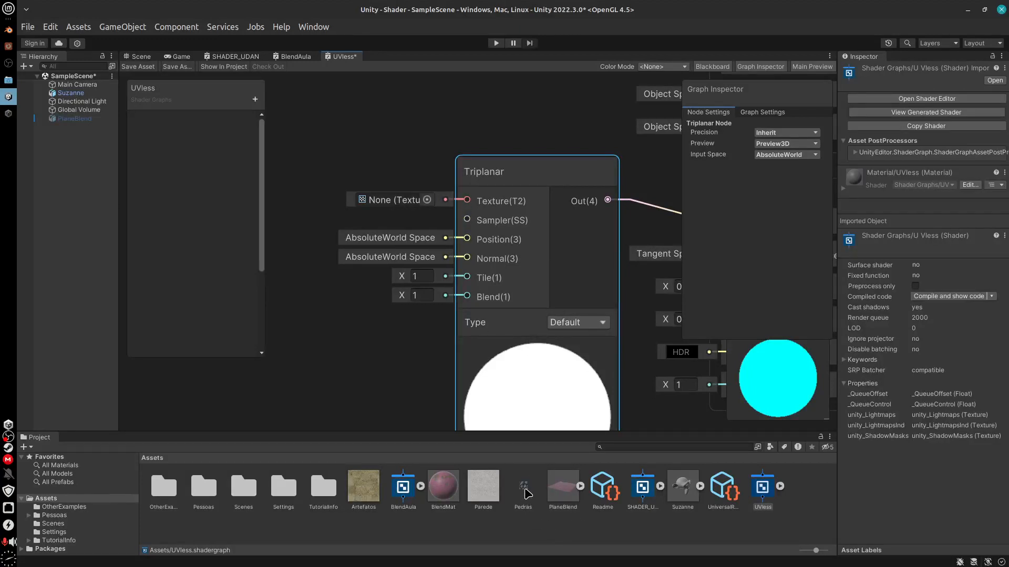
{"action": "left_click_drag", "start_coordinate": [526, 494], "coordinate": [409, 200]}
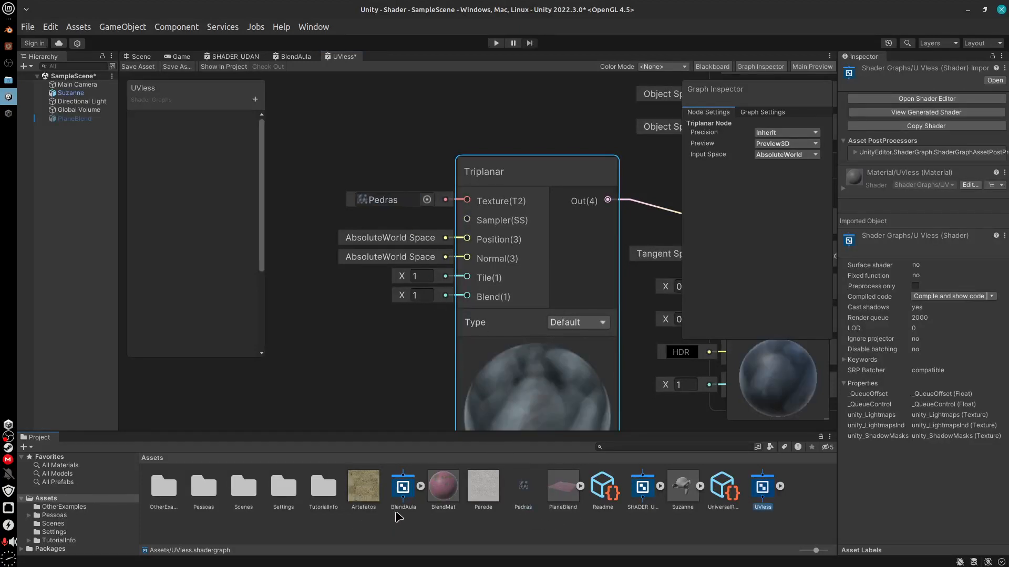
{"action": "left_click_drag", "start_coordinate": [770, 387], "coordinate": [745, 401]}
{"action": "middle_click_drag", "start_coordinate": [667, 412], "coordinate": [598, 345]}
{"action": "mouse_move", "coordinate": [467, 365]}
{"action": "left_mouse_down"}
{"action": "mouse_move", "coordinate": [484, 365]}
{"action": "mouse_move", "coordinate": [466, 365]}
{"action": "left_mouse_up"}
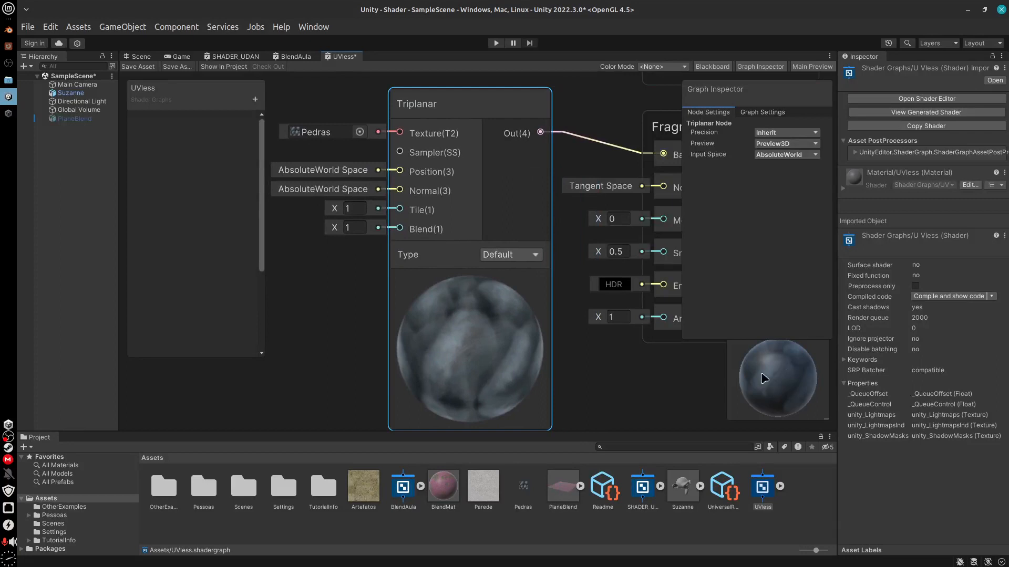
{"action": "middle_click_drag", "start_coordinate": [601, 396], "coordinate": [626, 406]}
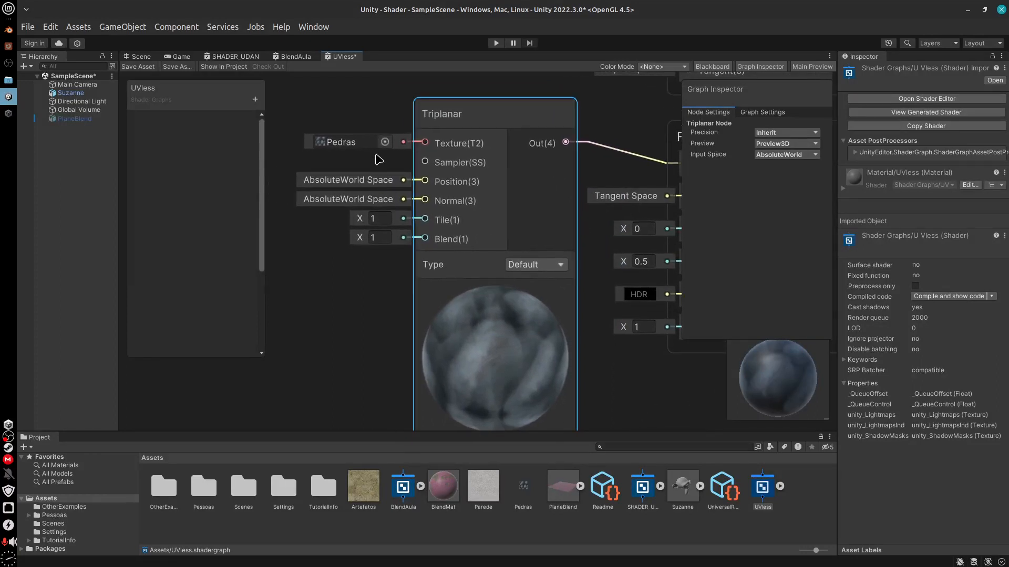
Add a Texture 2D Asset node connected to the Triplanar node's Texture input and place it beside the node
{"action": "left_click_drag", "start_coordinate": [424, 141], "coordinate": [337, 167]}
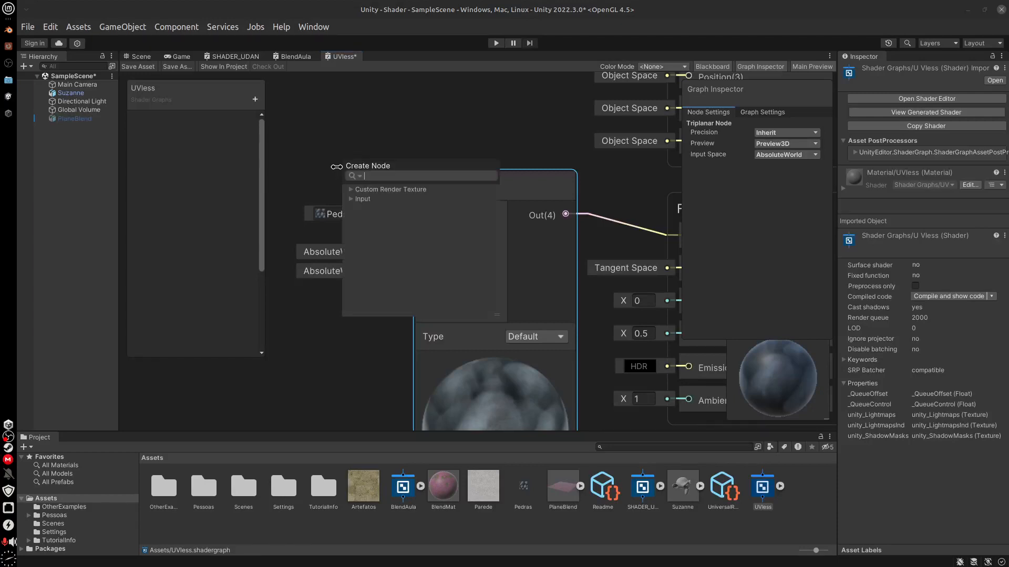
{"action": "type", "text": "tex"}
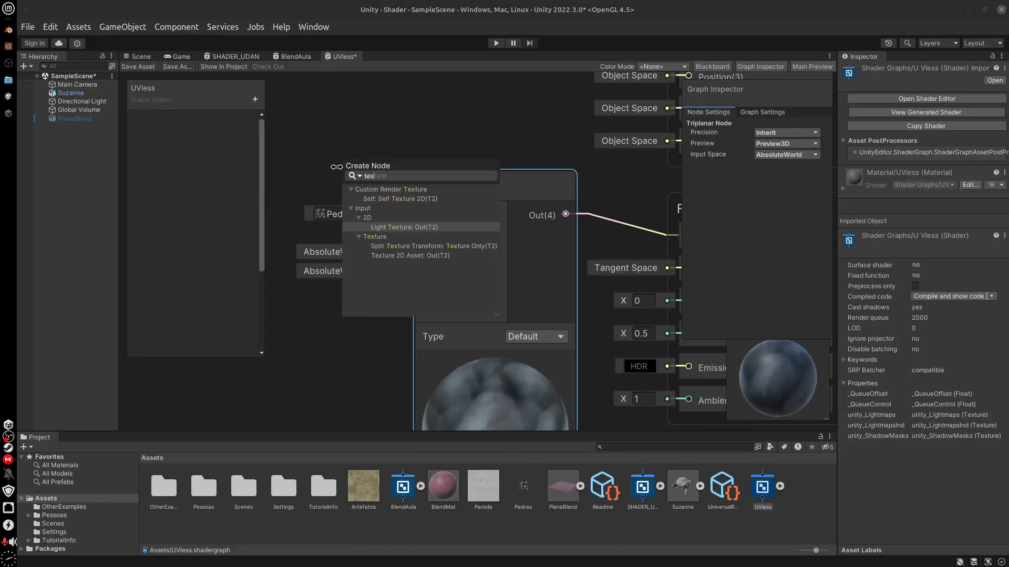
{"action": "double_click", "coordinate": [400, 257]}
{"action": "middle_click_drag", "start_coordinate": [374, 201], "coordinate": [418, 217]}
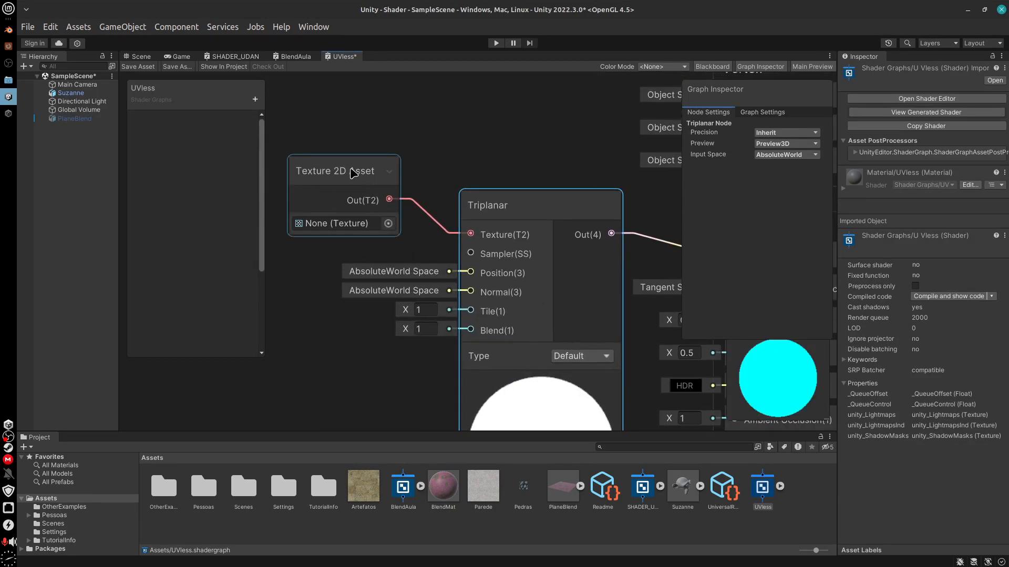
{"action": "left_click_drag", "start_coordinate": [351, 172], "coordinate": [370, 186]}
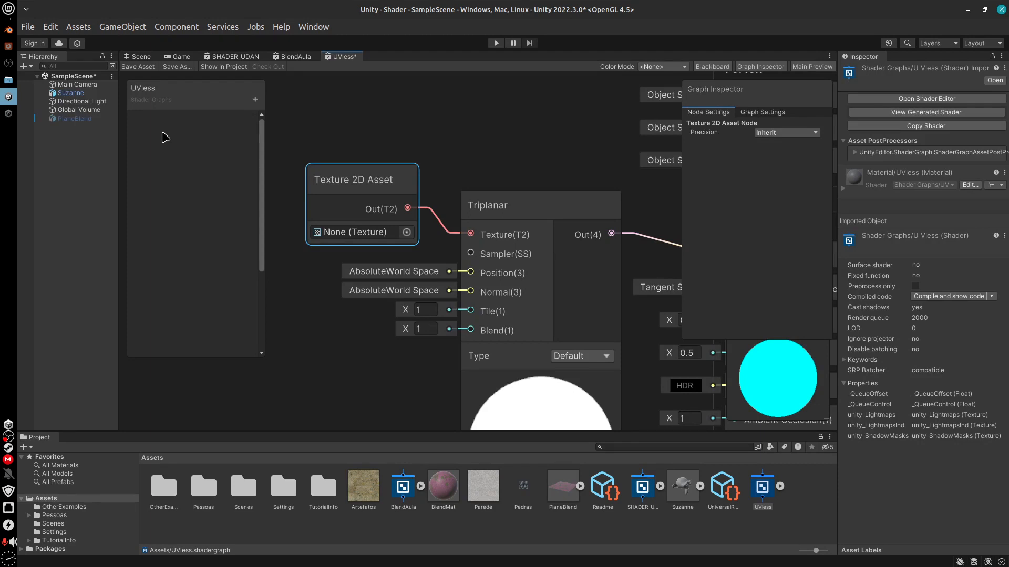
Convert the Texture 2D Asset node to a property and rename it TileTexture
{"action": "right_click", "coordinate": [381, 182]}
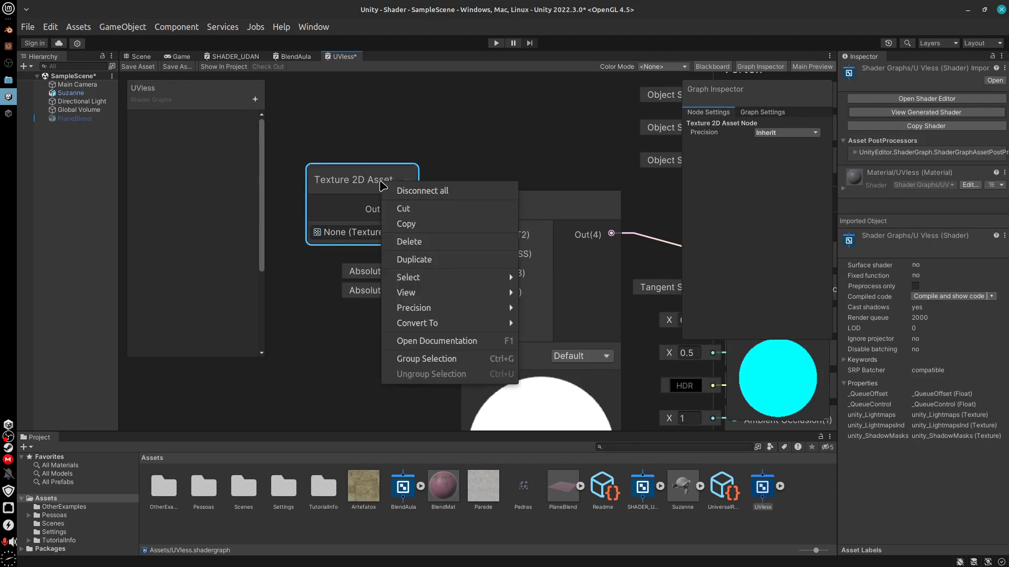
{"action": "mouse_move", "coordinate": [457, 329]}
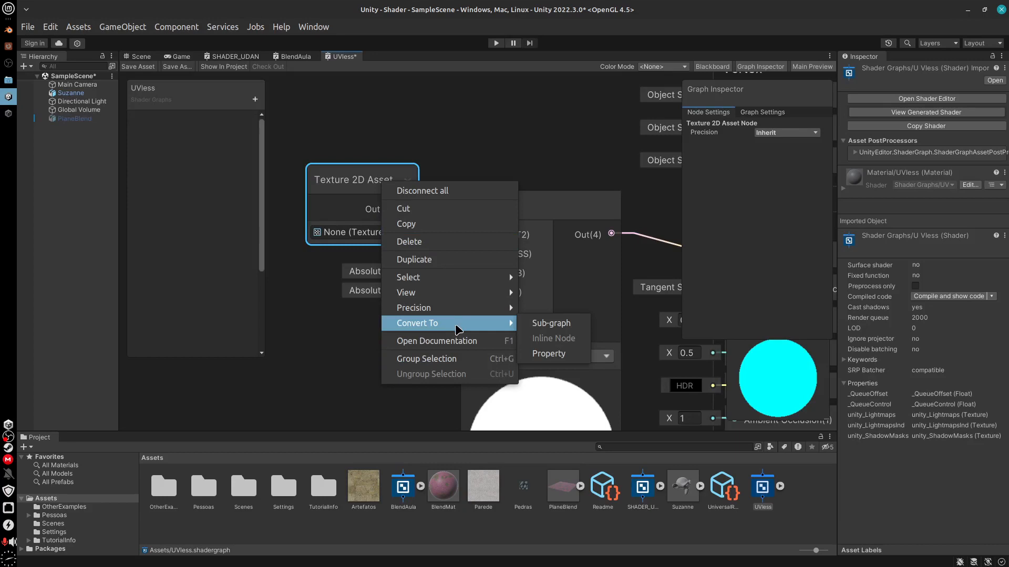
{"action": "left_click", "coordinate": [570, 352]}
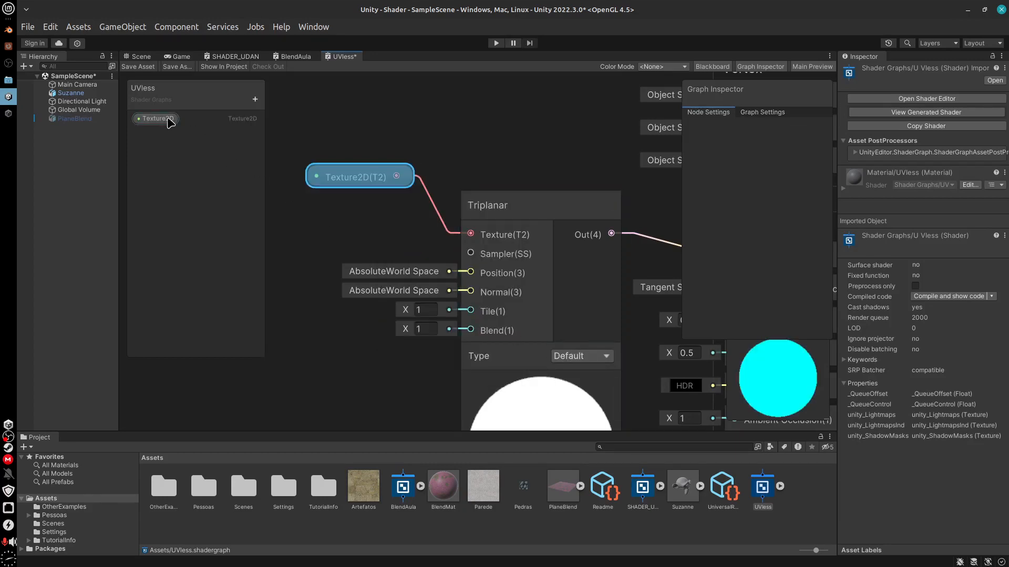
{"action": "left_click", "coordinate": [169, 119]}
{"action": "right_click", "coordinate": [169, 119]}
{"action": "left_click", "coordinate": [222, 151]}
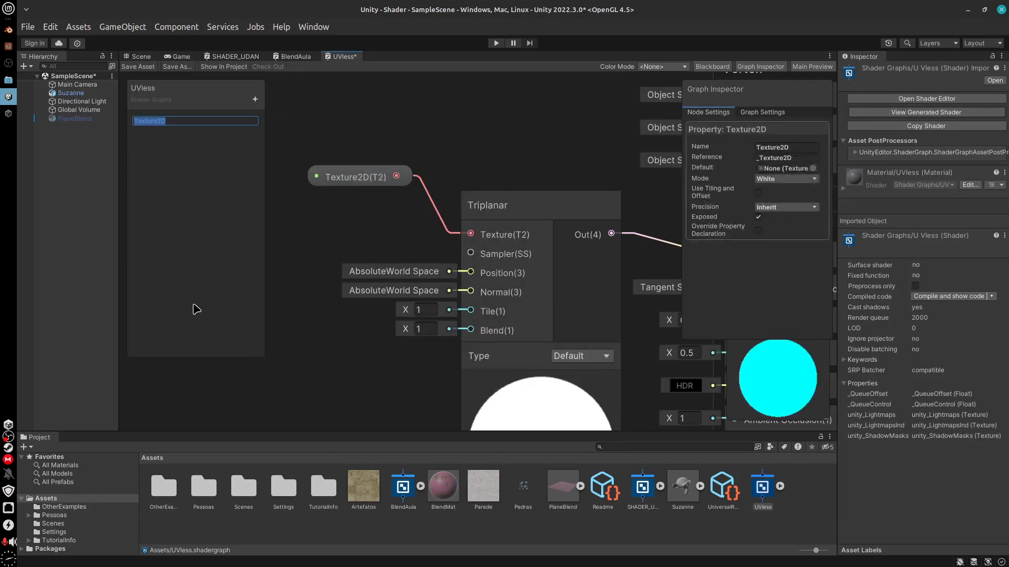
{"action": "type", "text": "Tile"}
{"action": "key", "text": "Return"}
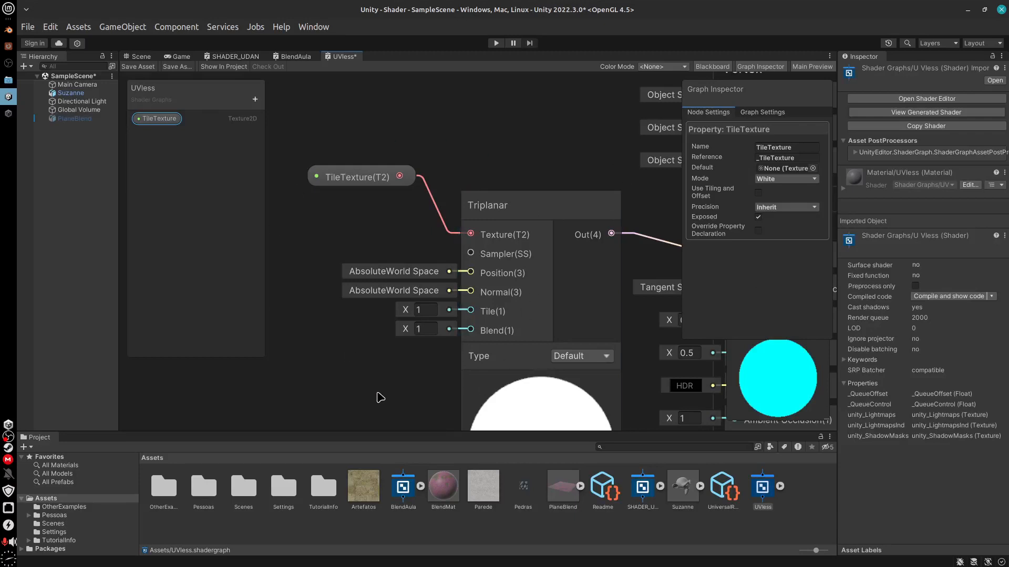
Delete the TileTexture node from the graph, leaving its property in the Blackboard
{"action": "middle_click_drag", "start_coordinate": [380, 398], "coordinate": [371, 373]}
{"action": "left_click_drag", "start_coordinate": [337, 165], "coordinate": [349, 190]}
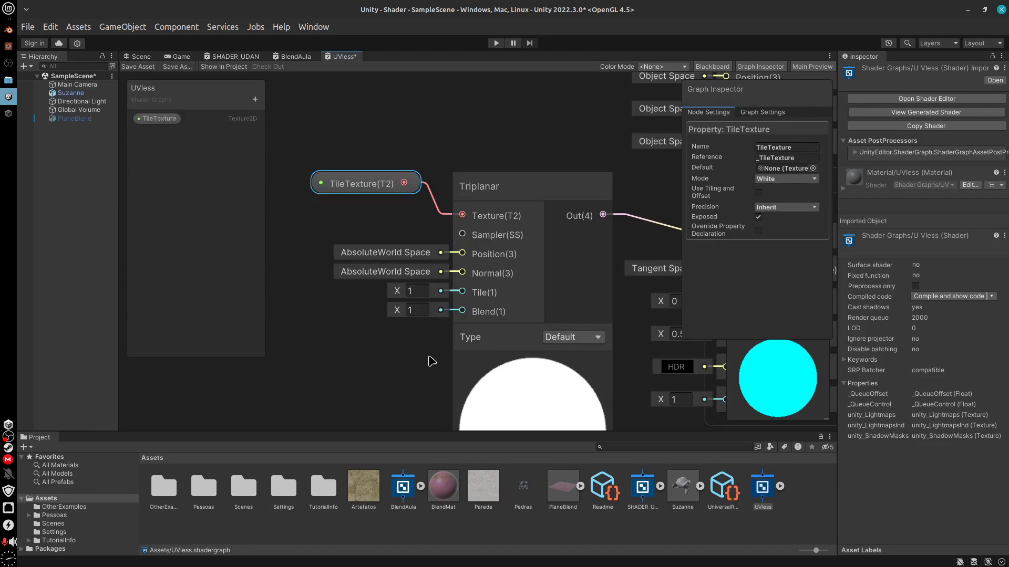
{"action": "middle_click_drag", "start_coordinate": [415, 356], "coordinate": [436, 350]}
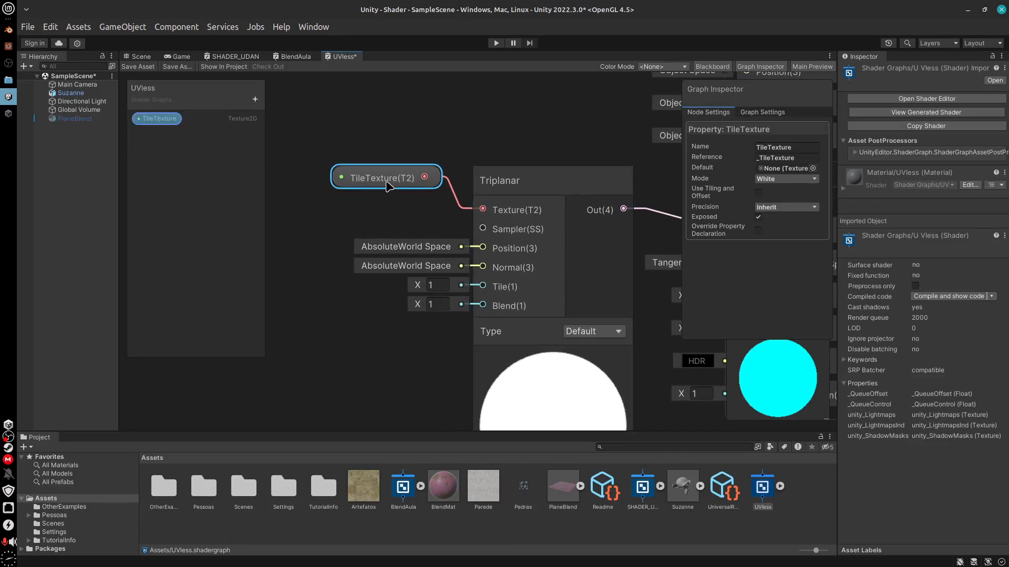
{"action": "key", "text": "Delete"}
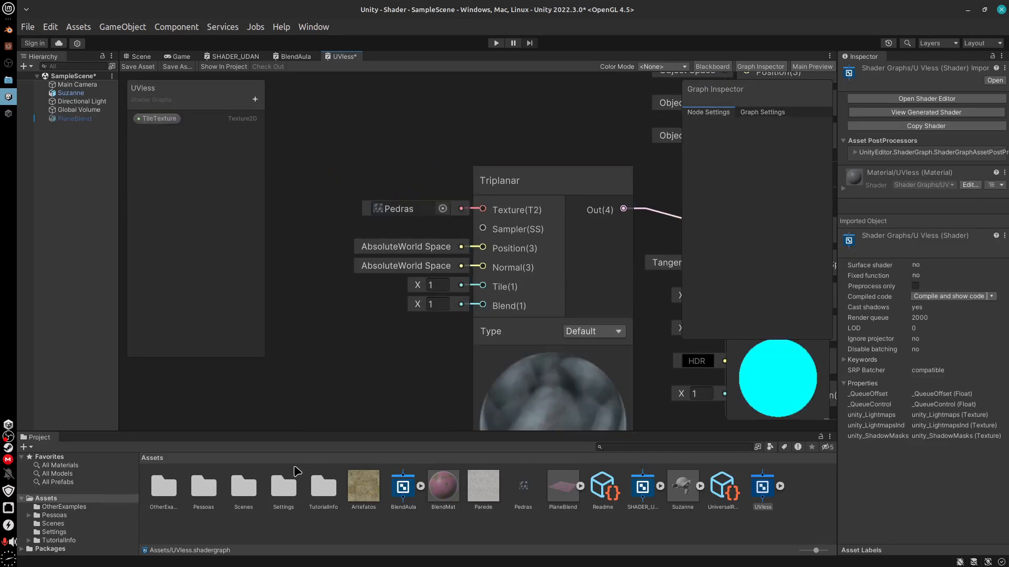
Set the Triplanar node's Tile value to 10 and hide the Graph Inspector
{"action": "mouse_move", "coordinate": [409, 362]}
{"action": "middle_mouse_down"}
{"action": "mouse_move", "coordinate": [355, 319]}
{"action": "mouse_move", "coordinate": [409, 354]}
{"action": "middle_mouse_up"}
{"action": "left_click", "coordinate": [393, 246]}
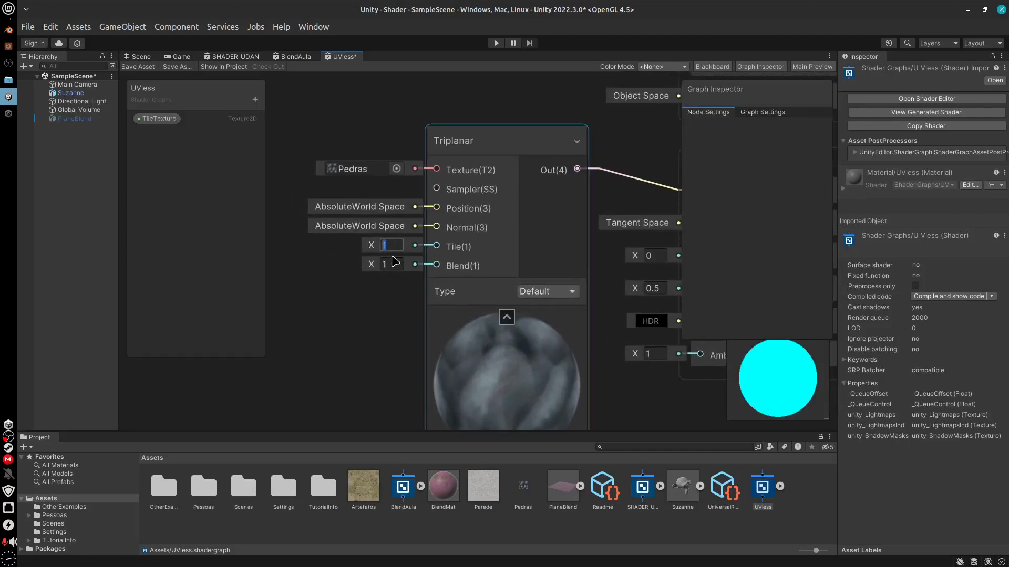
{"action": "key", "text": "BackSpace"}
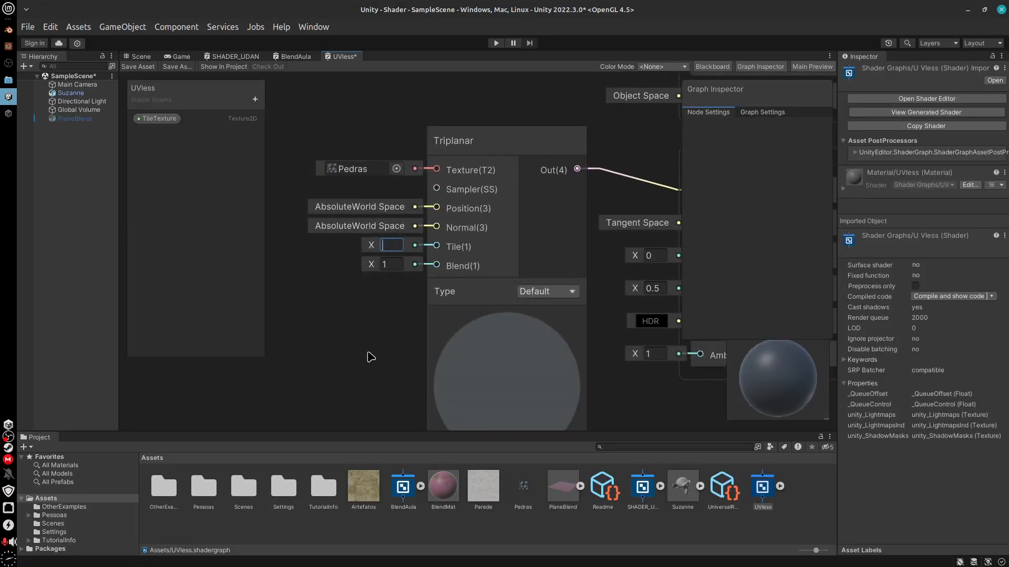
{"action": "type", "text": "20"}
{"action": "key", "text": "BackSpace"}
{"action": "key", "text": "BackSpace"}
{"action": "type", "text": "10"}
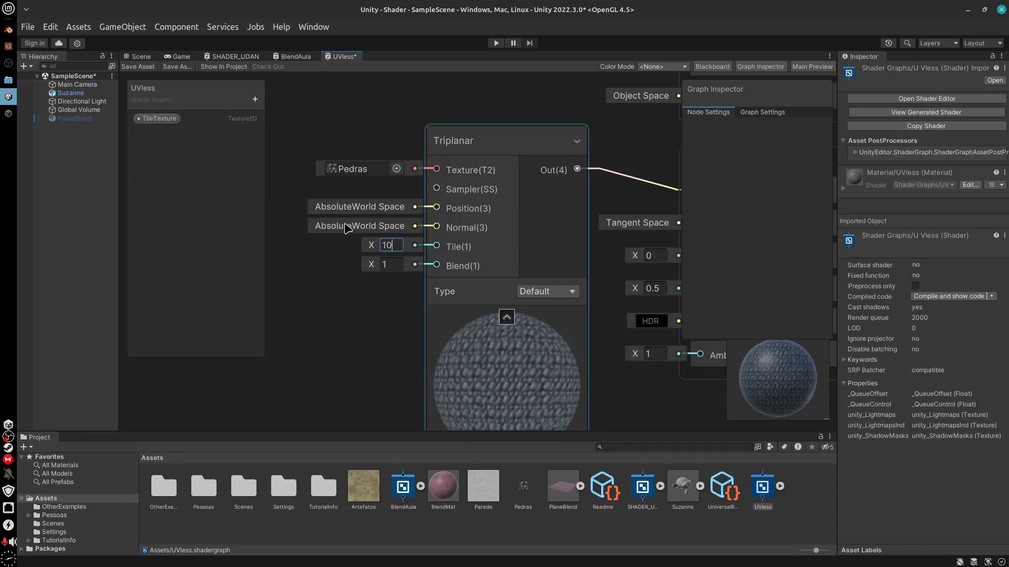
{"action": "left_click", "coordinate": [774, 378]}
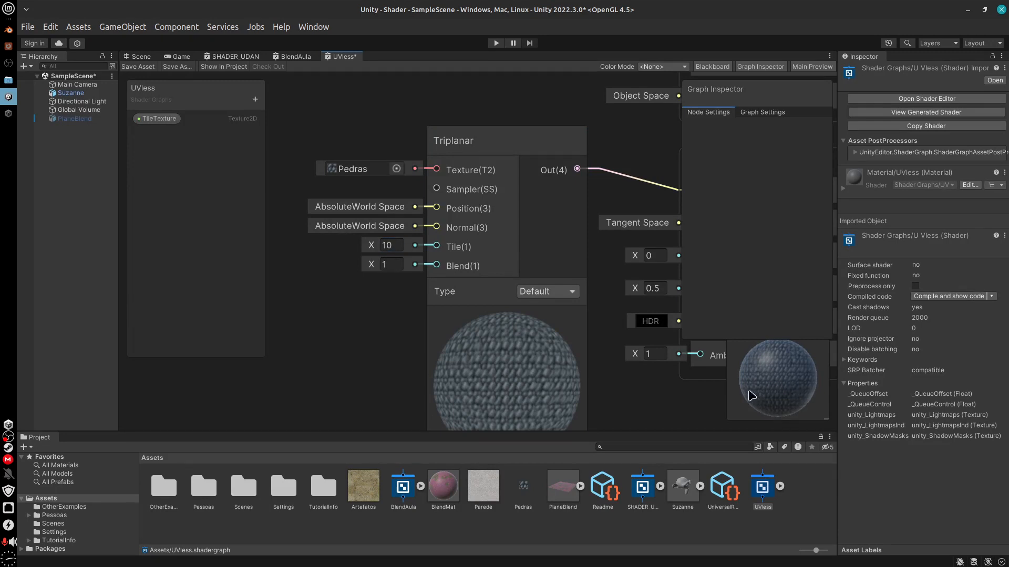
{"action": "left_click", "coordinate": [765, 67]}
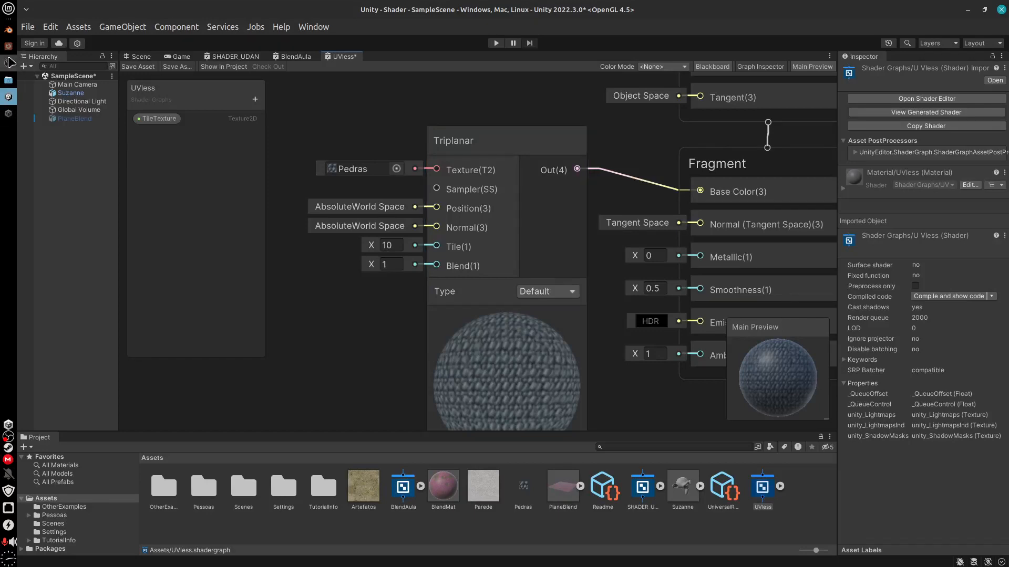
Review the Texture Coordinate and Mapping nodes of the rock material in Blender and return to the Unity graph
{"action": "left_click", "coordinate": [8, 29]}
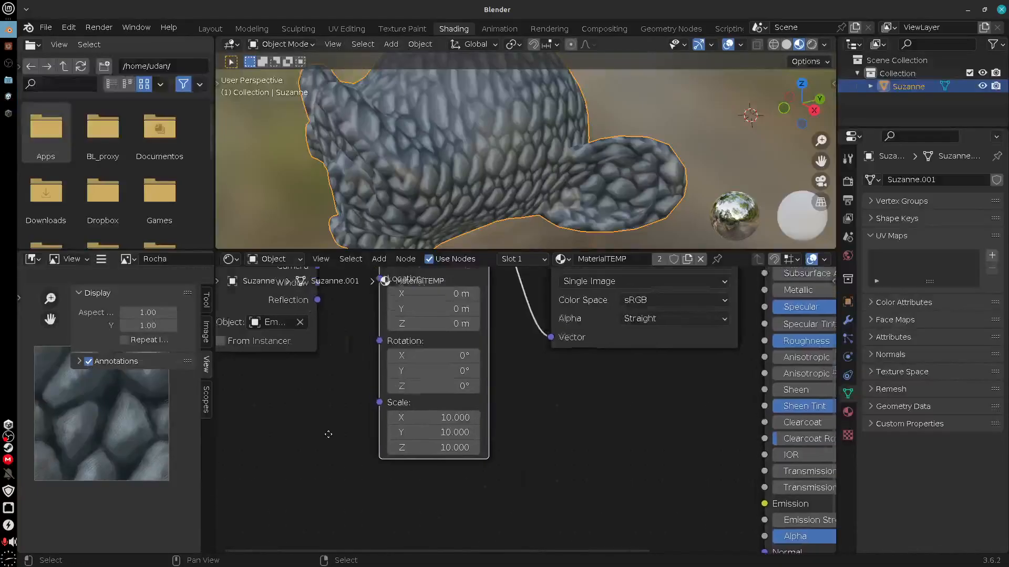
{"action": "middle_click_drag", "start_coordinate": [326, 433], "coordinate": [516, 511]}
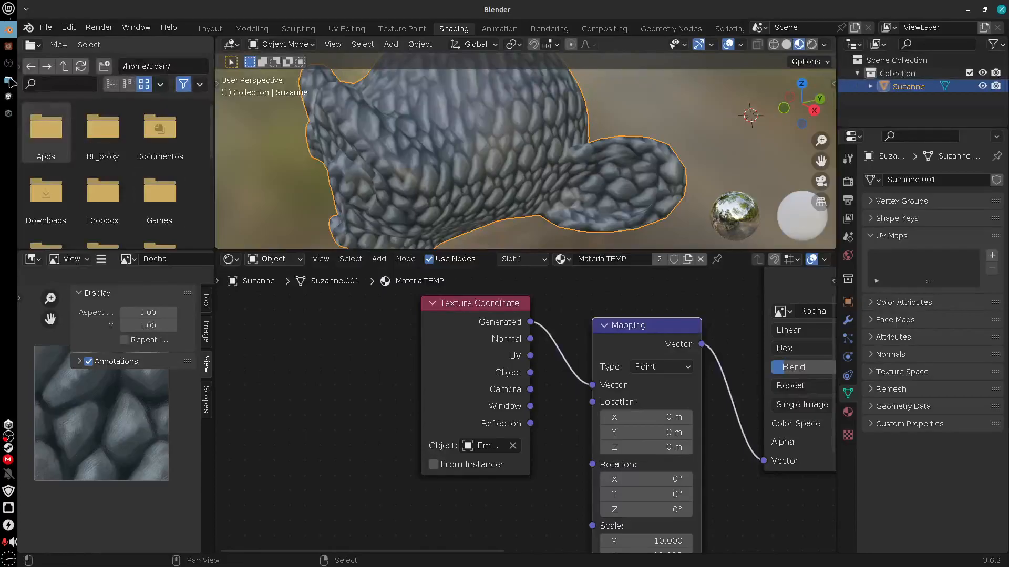
{"action": "left_click", "coordinate": [8, 97]}
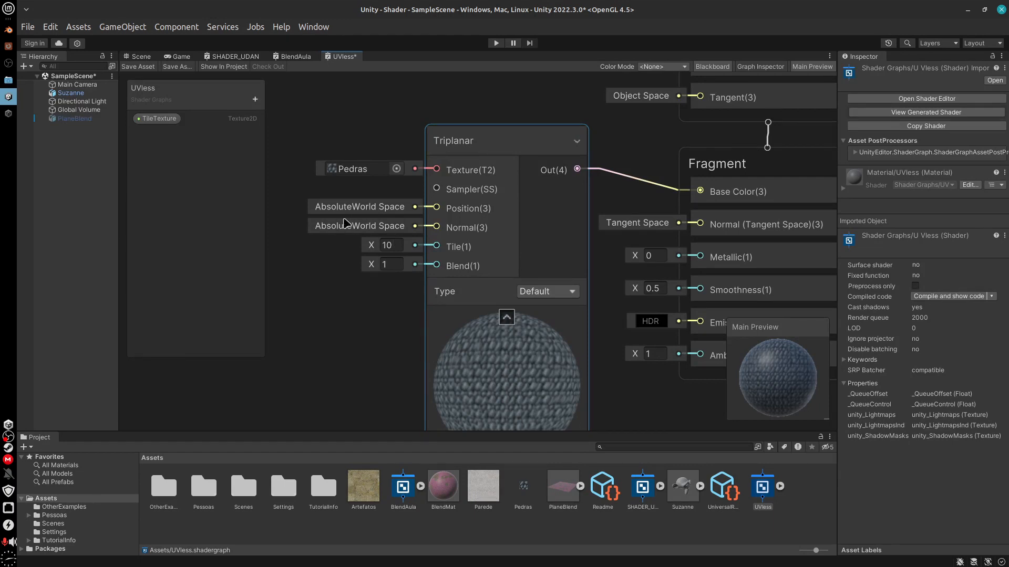
Try a Reflection node as the source for the Triplanar node's Position input, and delete that node
{"action": "left_click_drag", "start_coordinate": [415, 225], "coordinate": [300, 323]}
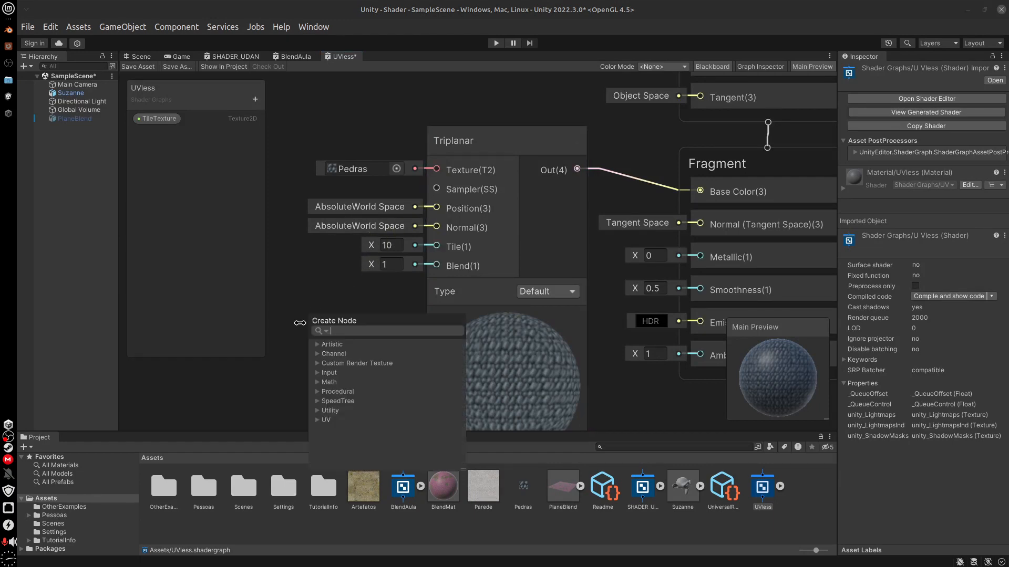
{"action": "type", "text": "sk"}
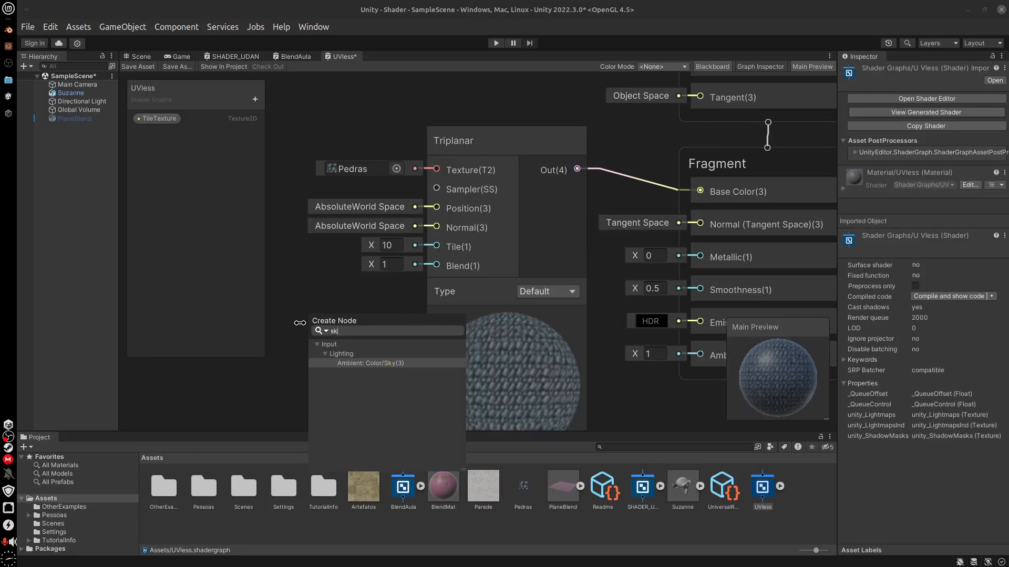
{"action": "key", "text": "BackSpace"}
{"action": "key", "text": "BackSpace"}
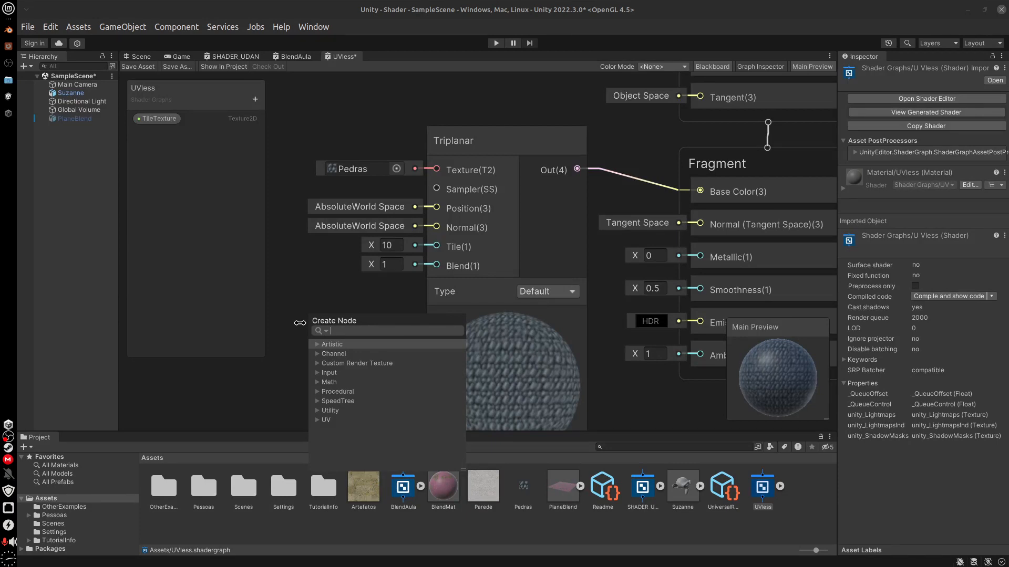
{"action": "type", "text": "ref"}
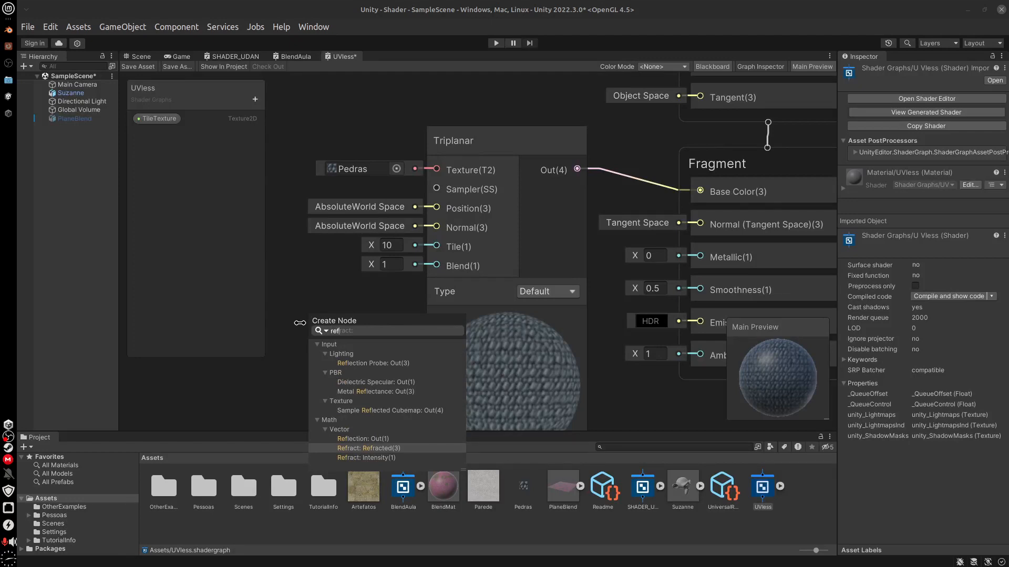
{"action": "double_click", "coordinate": [393, 440]}
{"action": "middle_click_drag", "start_coordinate": [371, 393], "coordinate": [527, 374]}
{"action": "left_click_drag", "start_coordinate": [418, 289], "coordinate": [397, 191]}
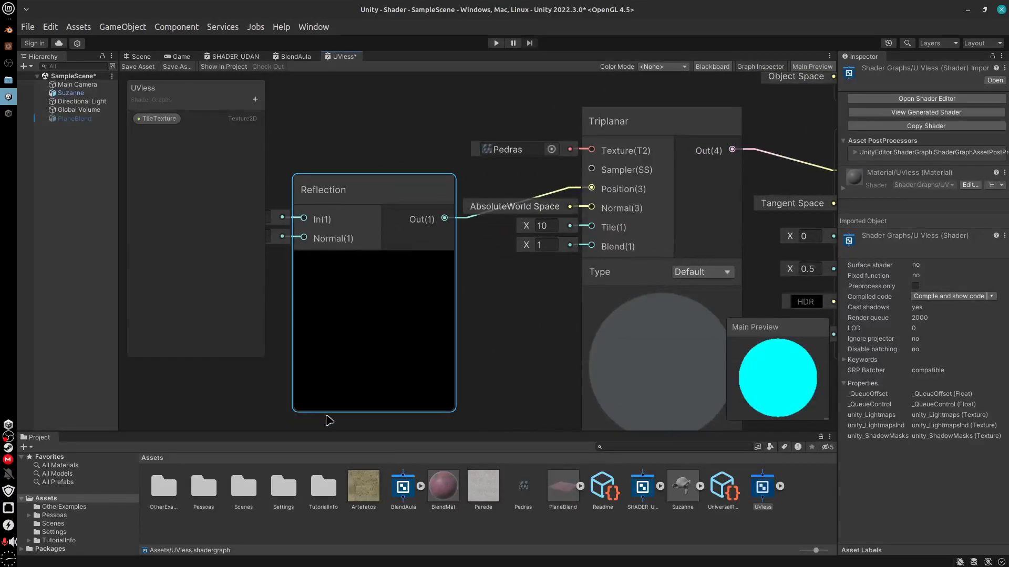
{"action": "middle_click_drag", "start_coordinate": [378, 286], "coordinate": [409, 325]}
{"action": "key", "text": "Delete"}
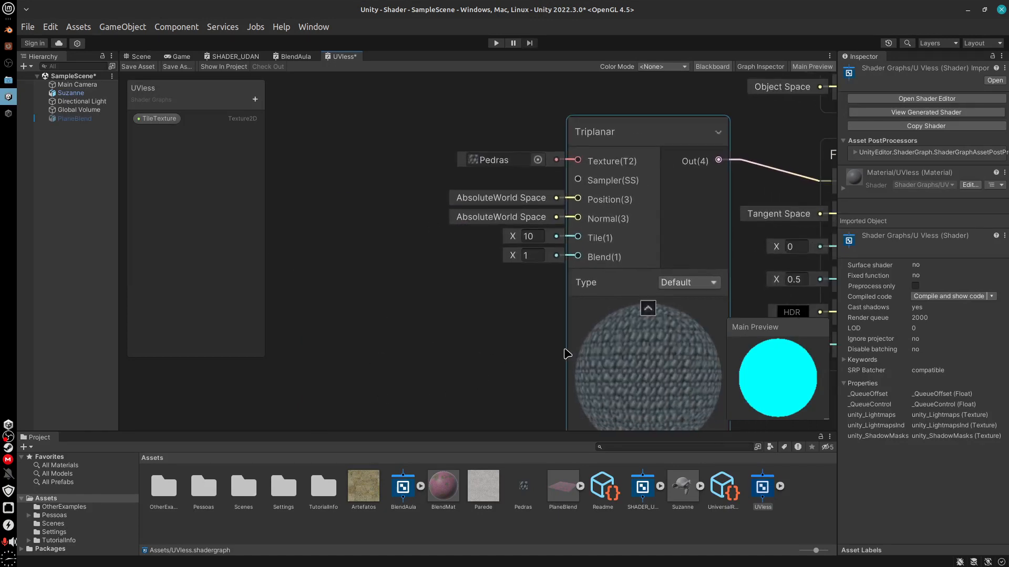
Try a Tile value of 1 on the Triplanar node and set it back to 10
{"action": "middle_click_drag", "start_coordinate": [563, 353], "coordinate": [453, 347]}
{"action": "double_click", "coordinate": [420, 231]}
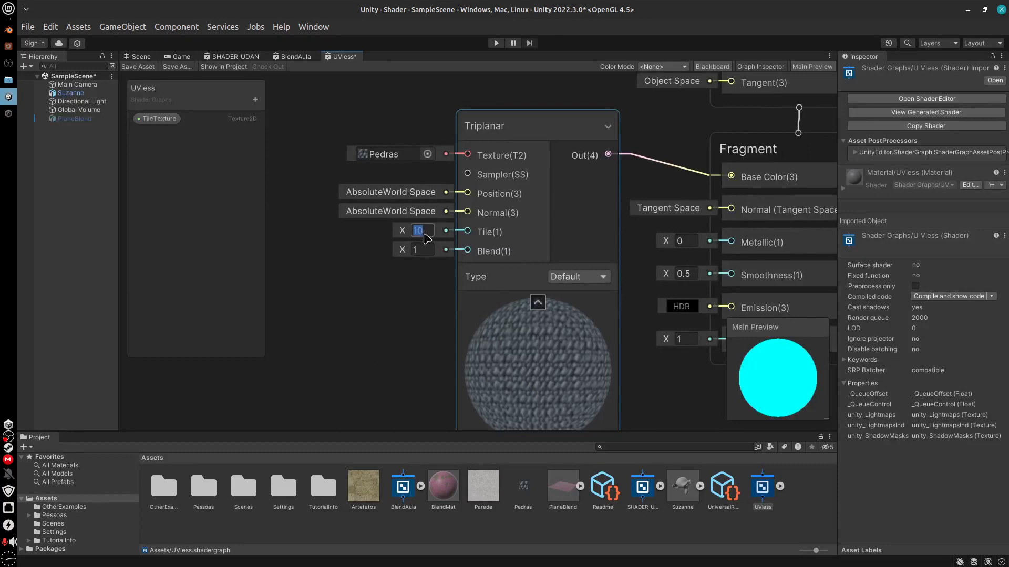
{"action": "type", "text": "1"}
{"action": "middle_click_drag", "start_coordinate": [392, 354], "coordinate": [365, 362]}
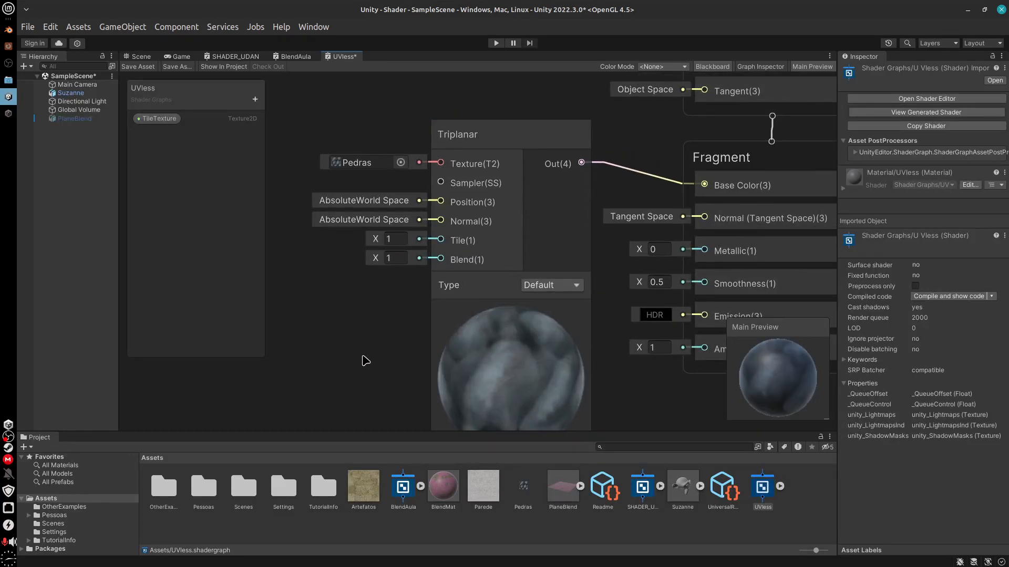
{"action": "type", "text": "10"}
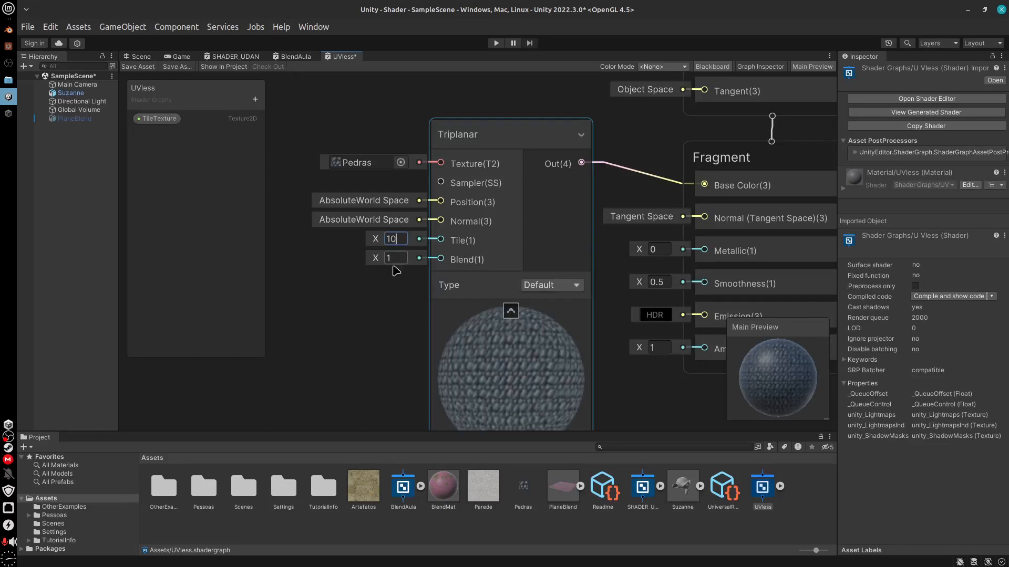
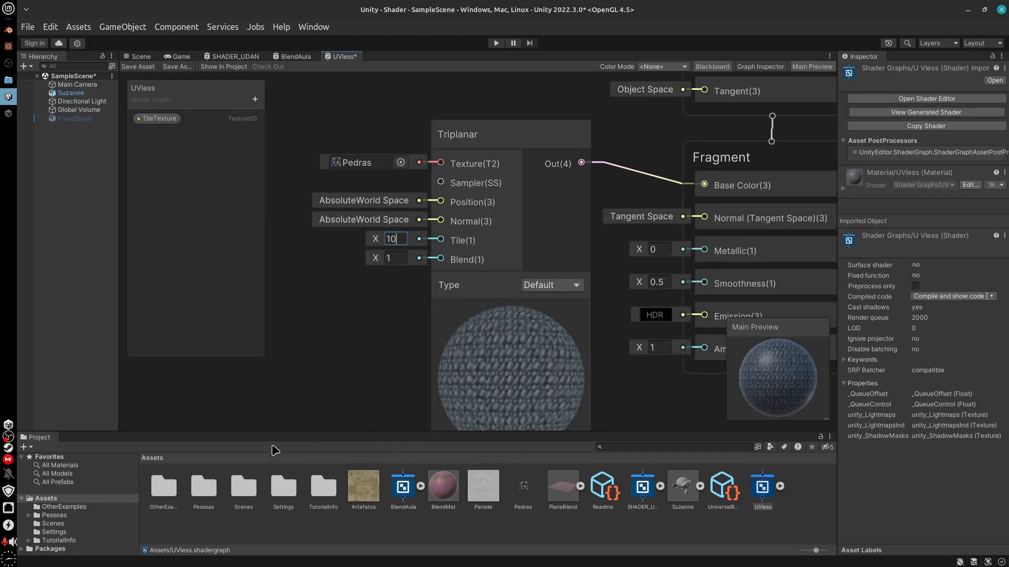
Set the Triplanar node's Tile value to 1 and try Blend values of 0 and 10
{"action": "key", "text": "BackSpace"}
{"action": "key", "text": "BackSpace"}
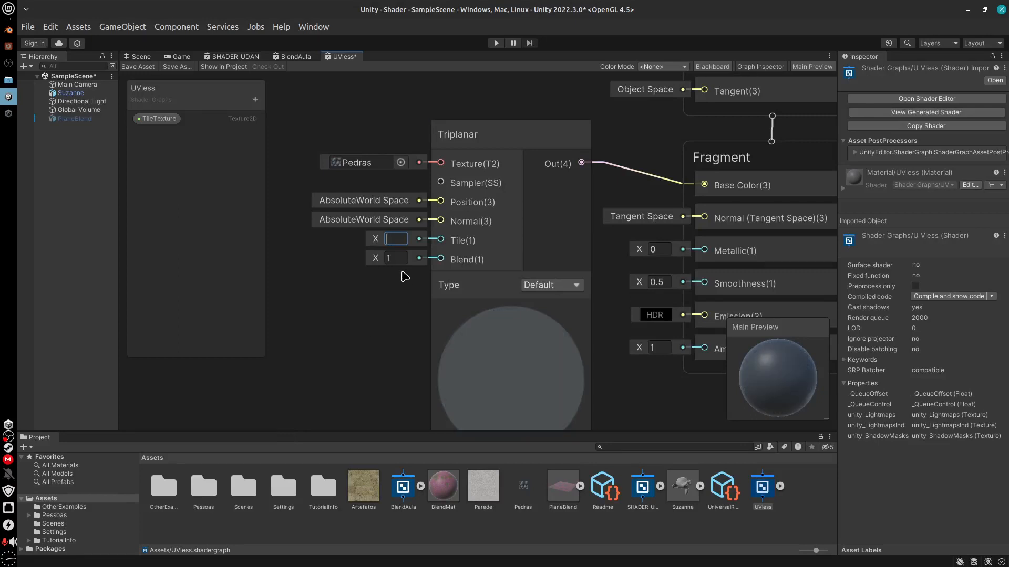
{"action": "type", "text": "1"}
{"action": "key", "text": "Tab"}
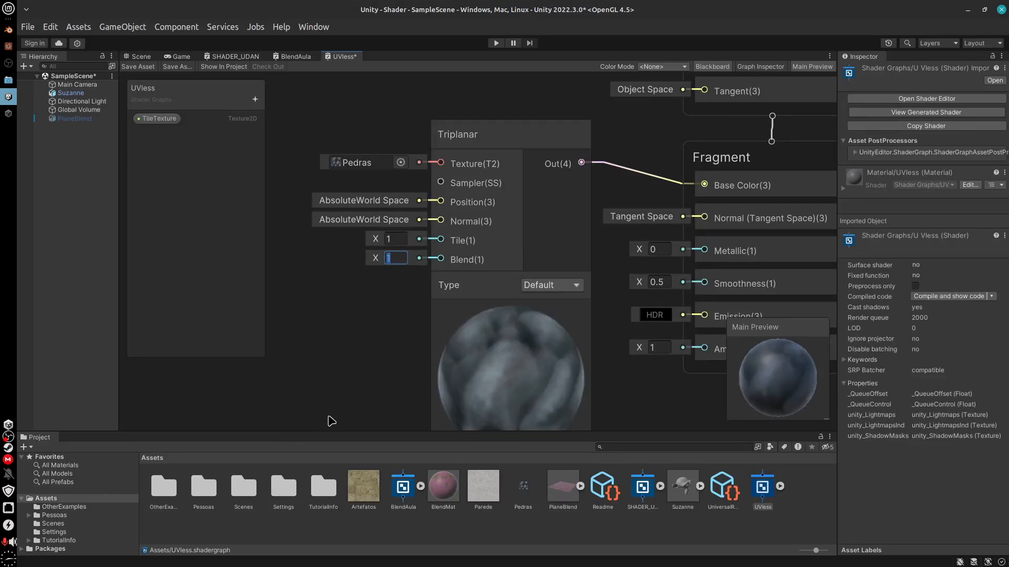
{"action": "type", "text": "0"}
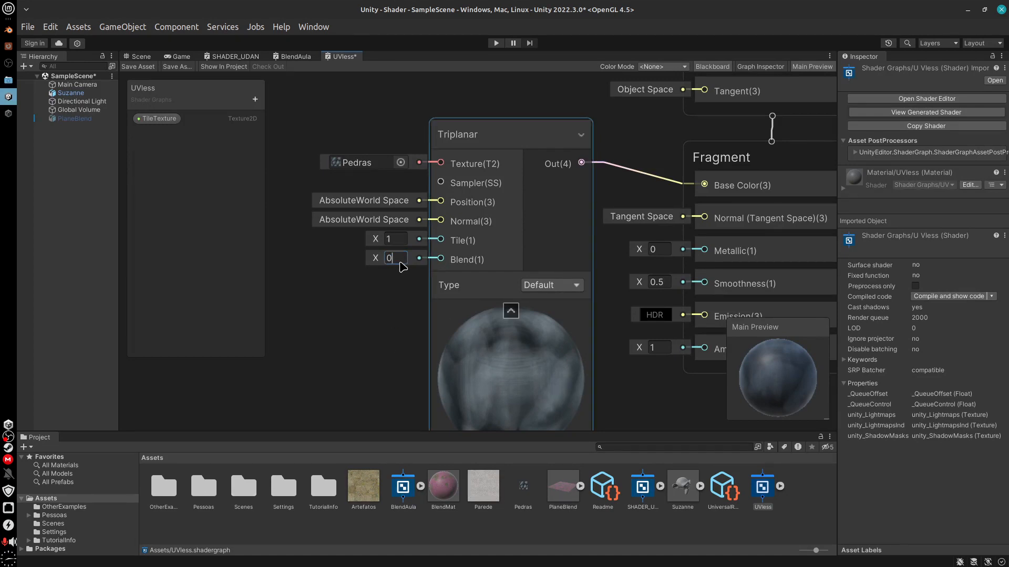
{"action": "key", "text": "BackSpace"}
{"action": "type", "text": "10"}
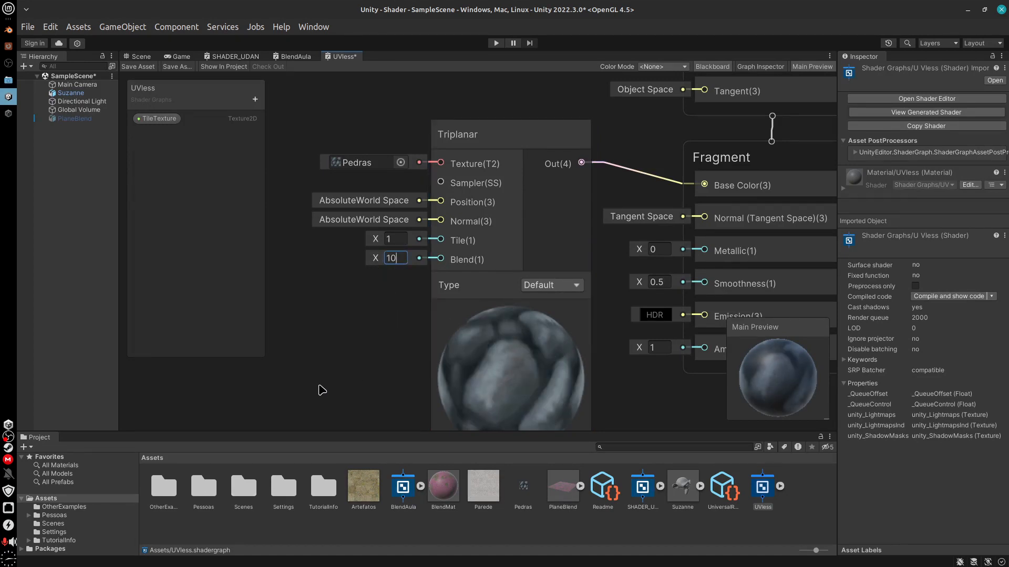
Try Blend values of 1, 0 and 2 on the Triplanar node and set it back to 1
{"action": "double_click", "coordinate": [399, 258]}
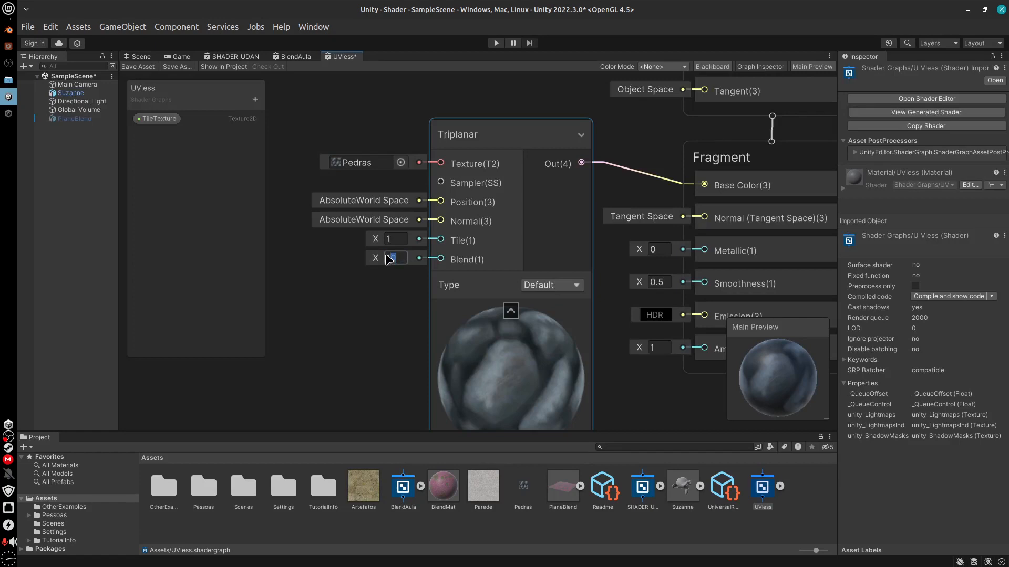
{"action": "type", "text": "1"}
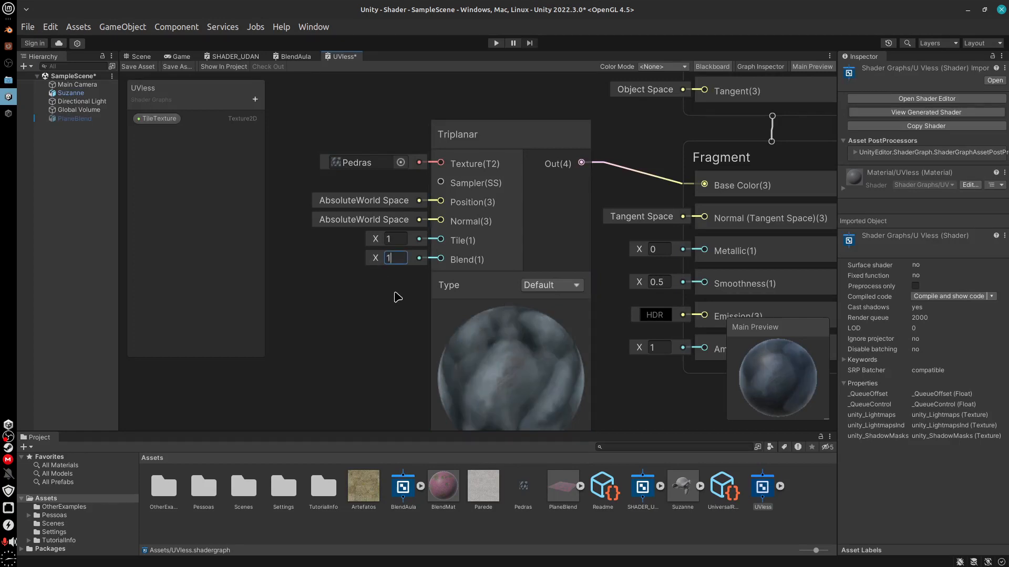
{"action": "key", "text": "BackSpace"}
{"action": "type", "text": "0"}
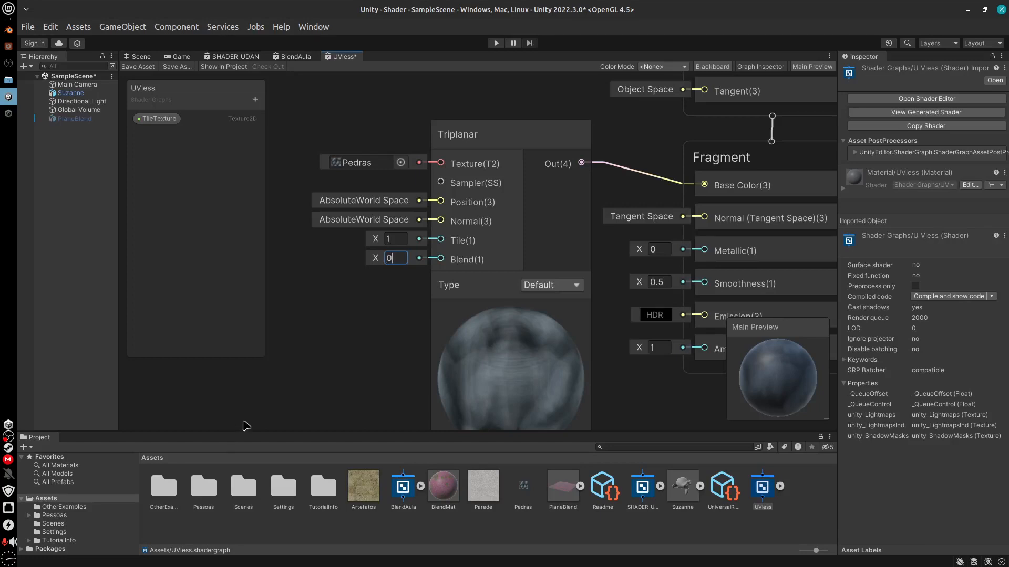
{"action": "key", "text": "BackSpace"}
{"action": "type", "text": "2"}
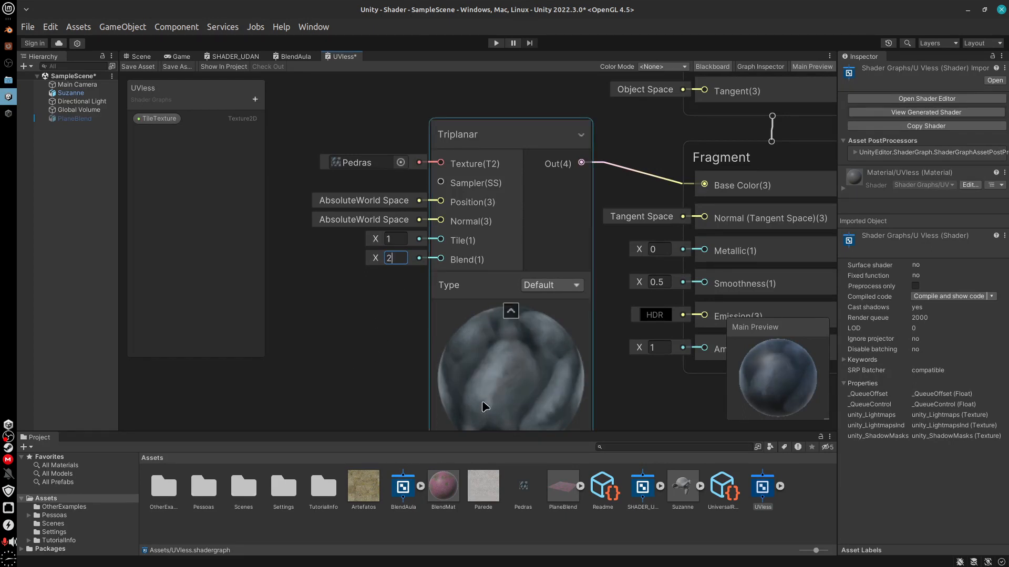
{"action": "key", "text": "BackSpace"}
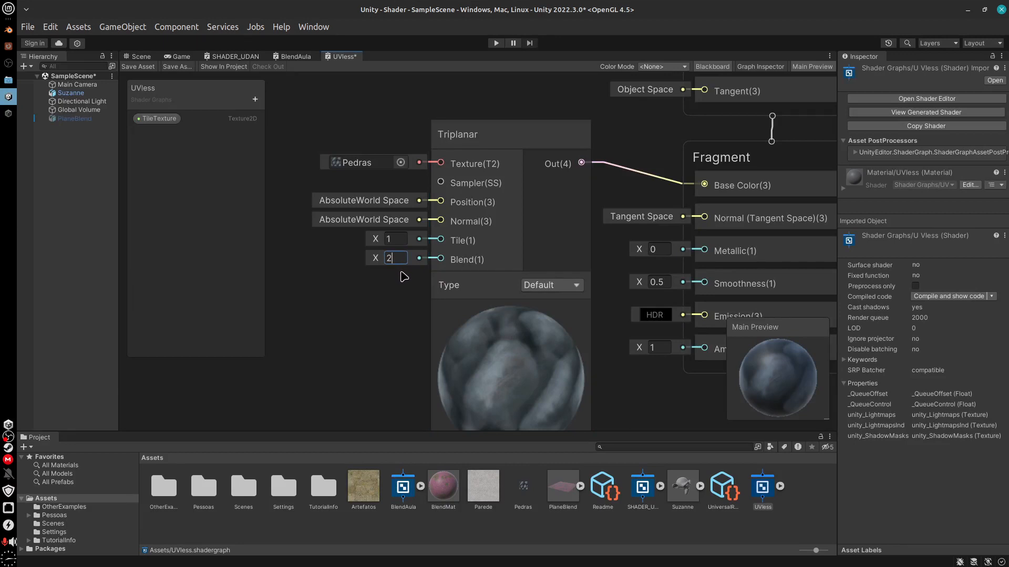
{"action": "type", "text": "1"}
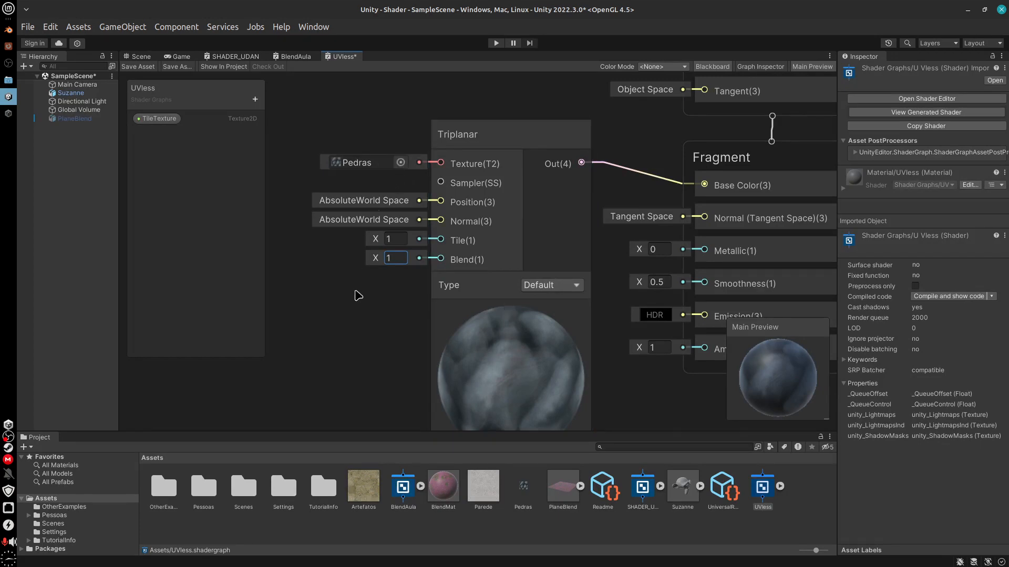
Undo the recent graph edits back to the state where the TileTexture node feeds the Triplanar node's Texture input
{"action": "key", "text": "ctrl+z"}
{"action": "key", "text": "ctrl+z"}
{"action": "key", "text": "ctrl+z"}
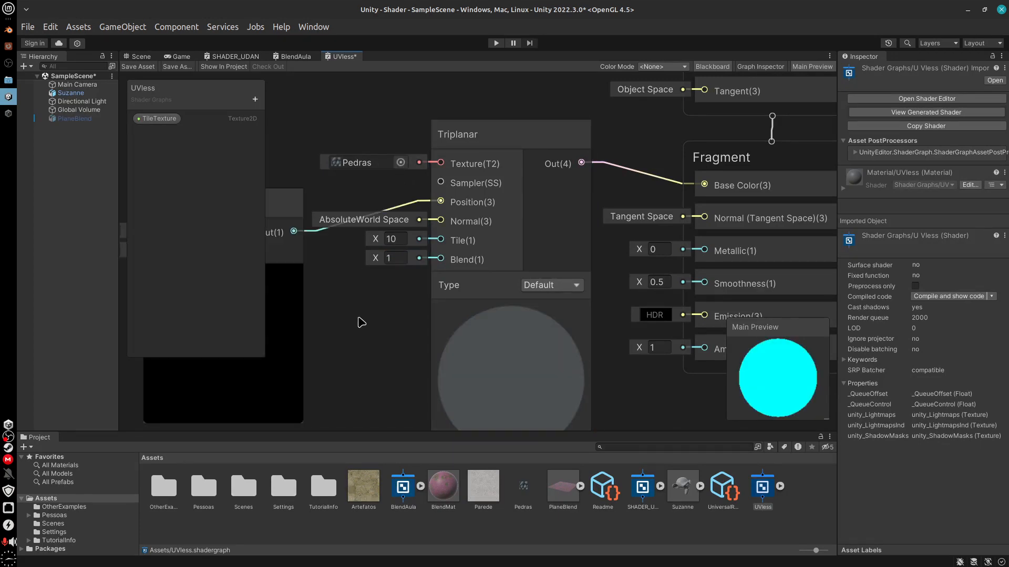
{"action": "key", "text": "ctrl+z"}
{"action": "key", "text": "ctrl+z"}
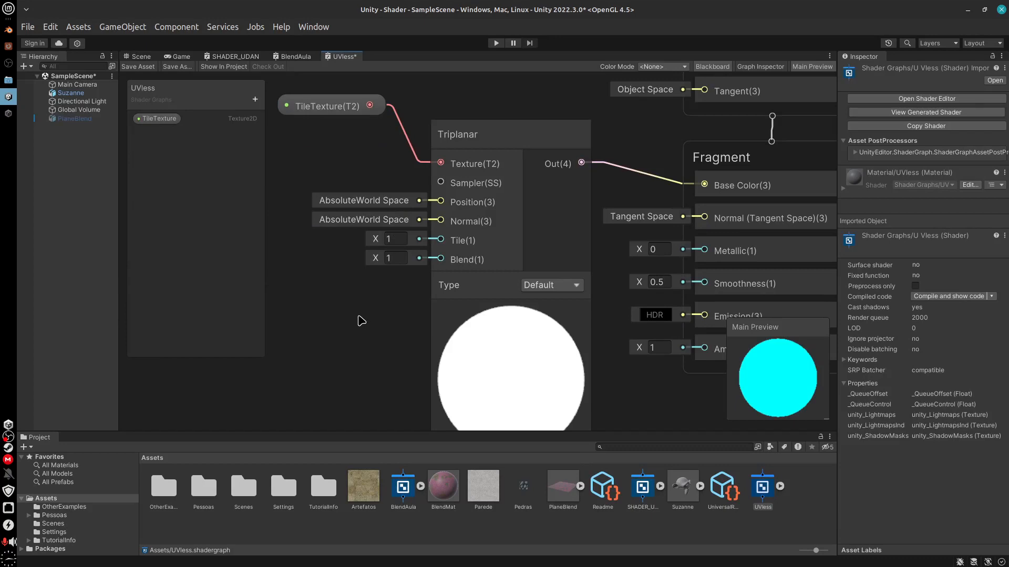
Move the TileTexture node beside the Triplanar node's Texture input and delete it from the graph
{"action": "left_click_drag", "start_coordinate": [334, 105], "coordinate": [355, 161]}
{"action": "middle_click_drag", "start_coordinate": [318, 364], "coordinate": [341, 344]}
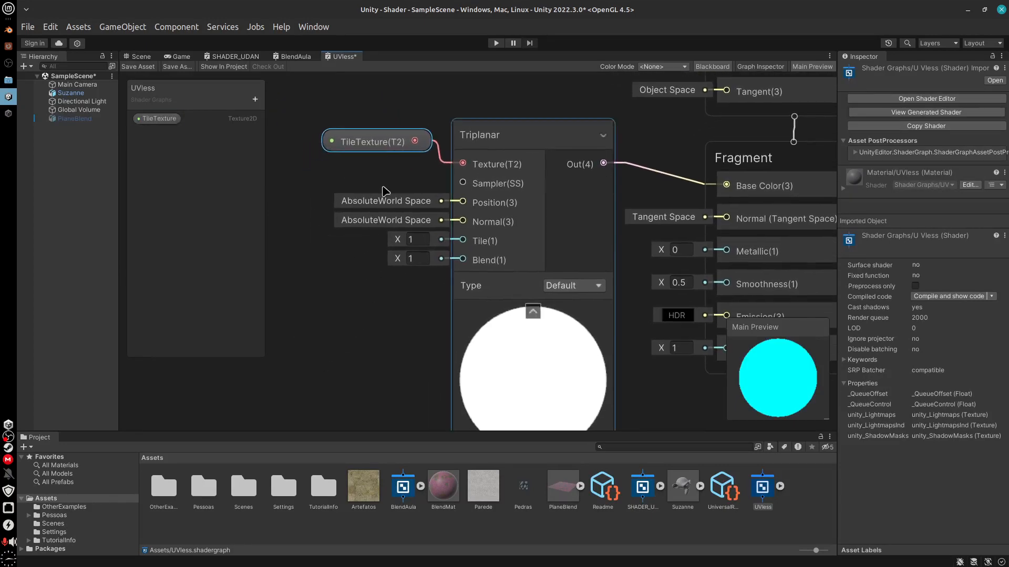
{"action": "left_click_drag", "start_coordinate": [368, 141], "coordinate": [382, 159]}
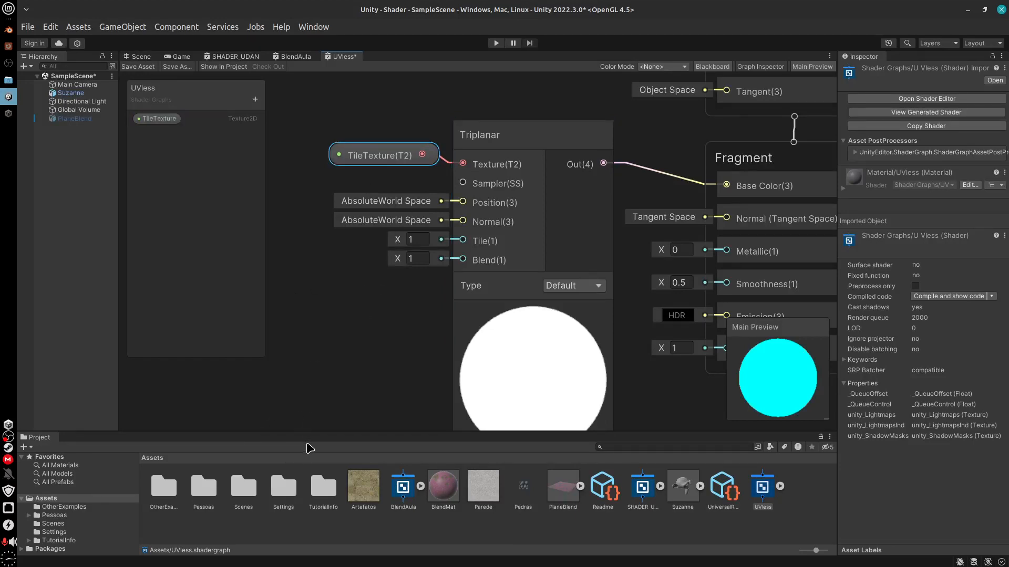
{"action": "key", "text": "Delete"}
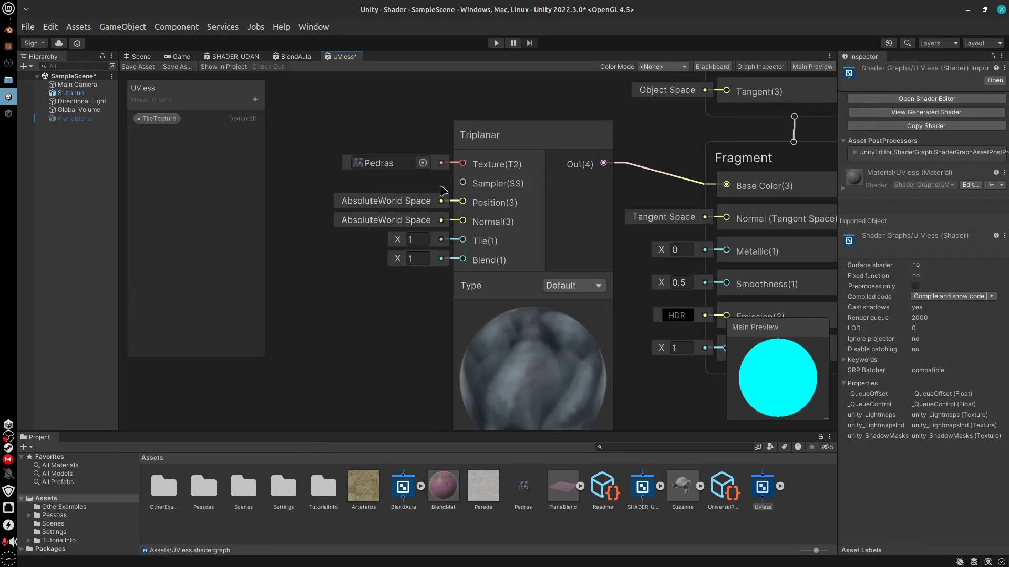
Add a Texture 2D Asset node feeding the Triplanar node's Texture input and place it just above and beside that node
{"action": "left_click_drag", "start_coordinate": [463, 163], "coordinate": [389, 155]}
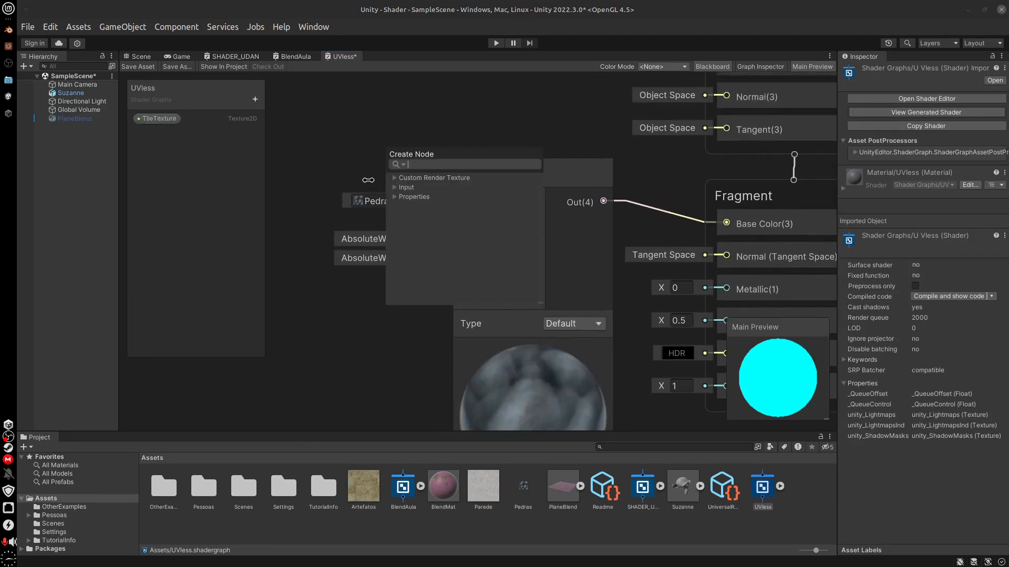
{"action": "type", "text": "ass"}
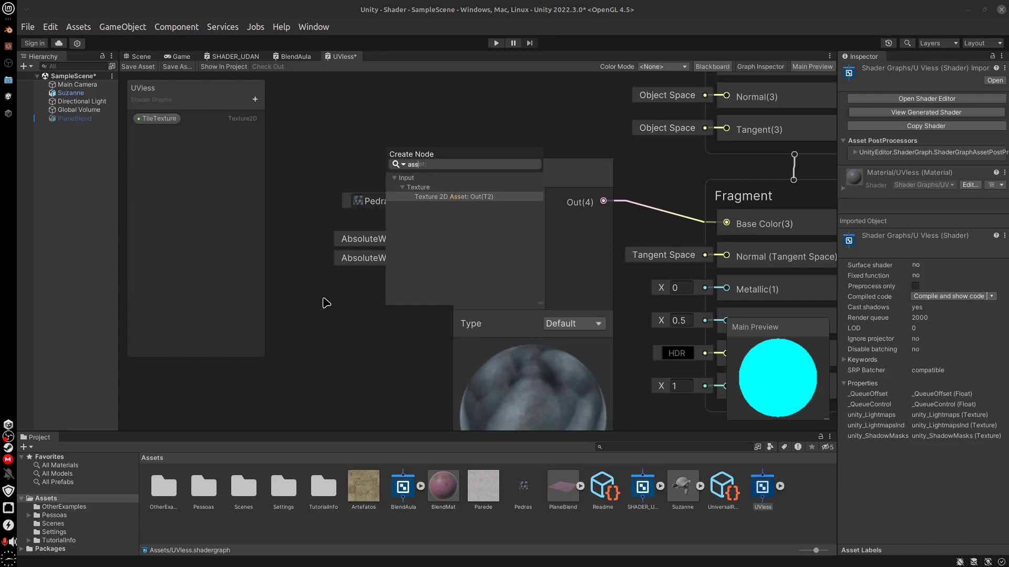
{"action": "key", "text": "Return"}
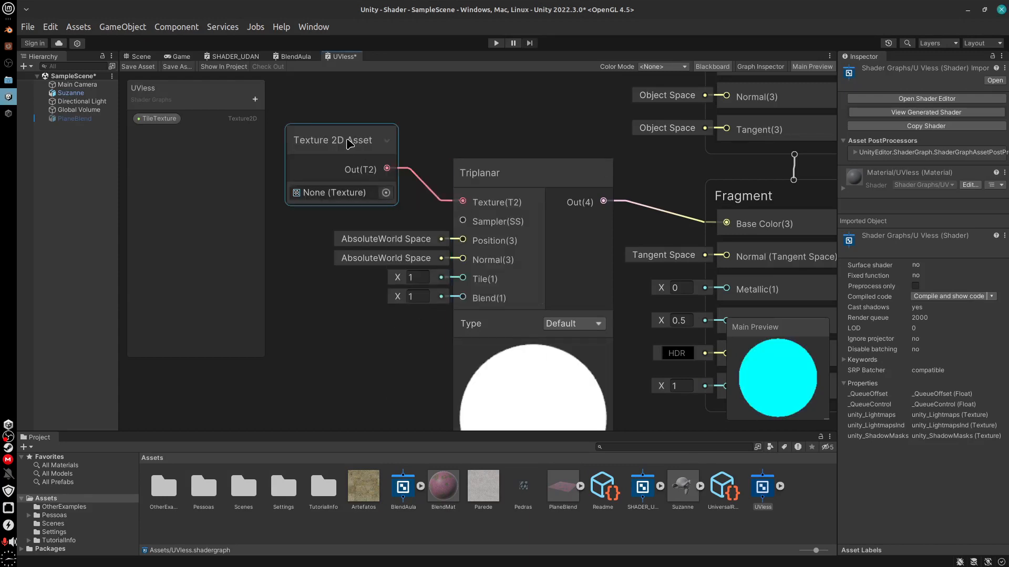
{"action": "left_click_drag", "start_coordinate": [349, 143], "coordinate": [366, 145]}
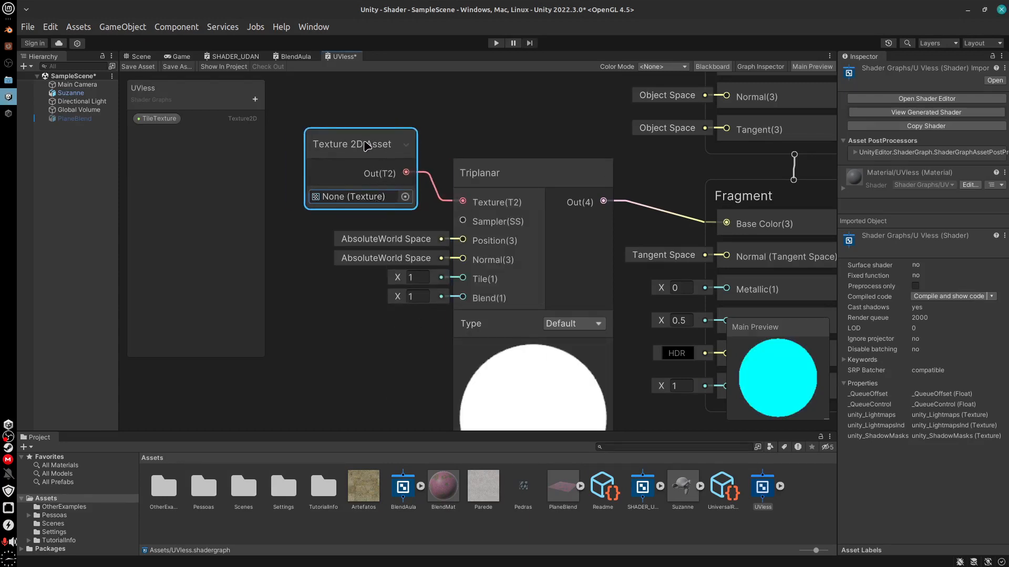
Delete the old TileTexture property from the Blackboard and convert the Texture 2D Asset node to a property
{"action": "left_click", "coordinate": [157, 118]}
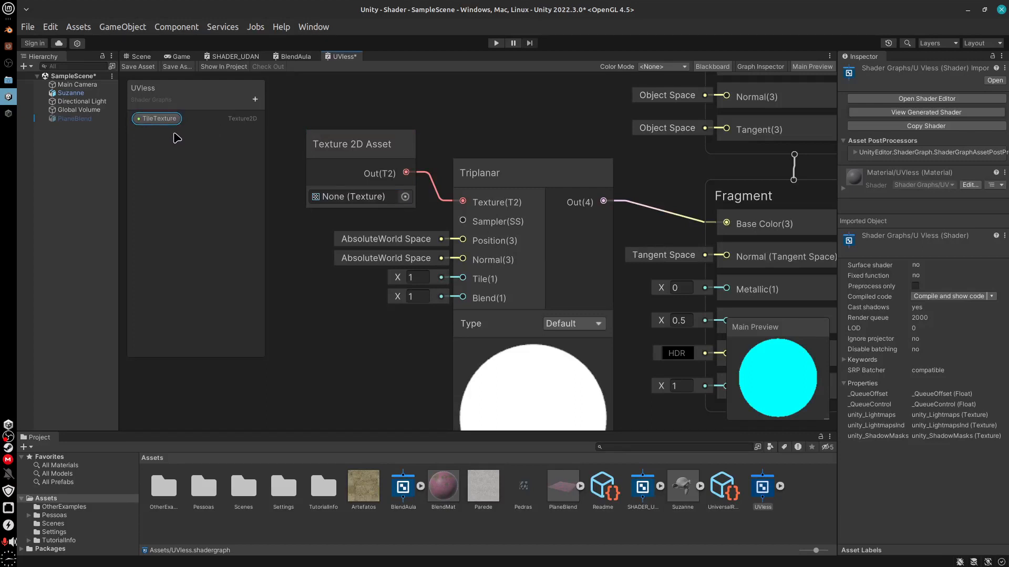
{"action": "key", "text": "Delete"}
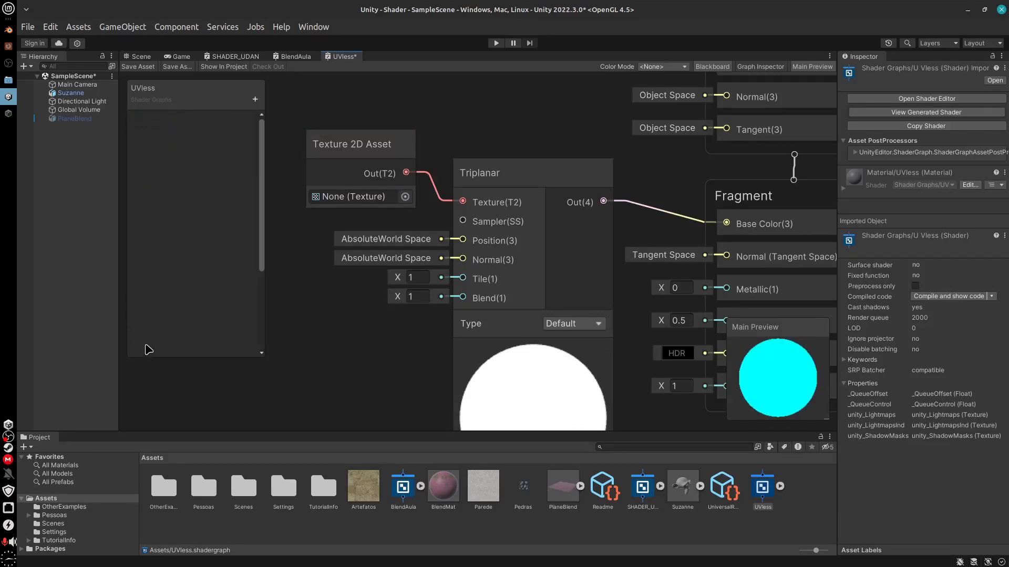
{"action": "left_click", "coordinate": [375, 153]}
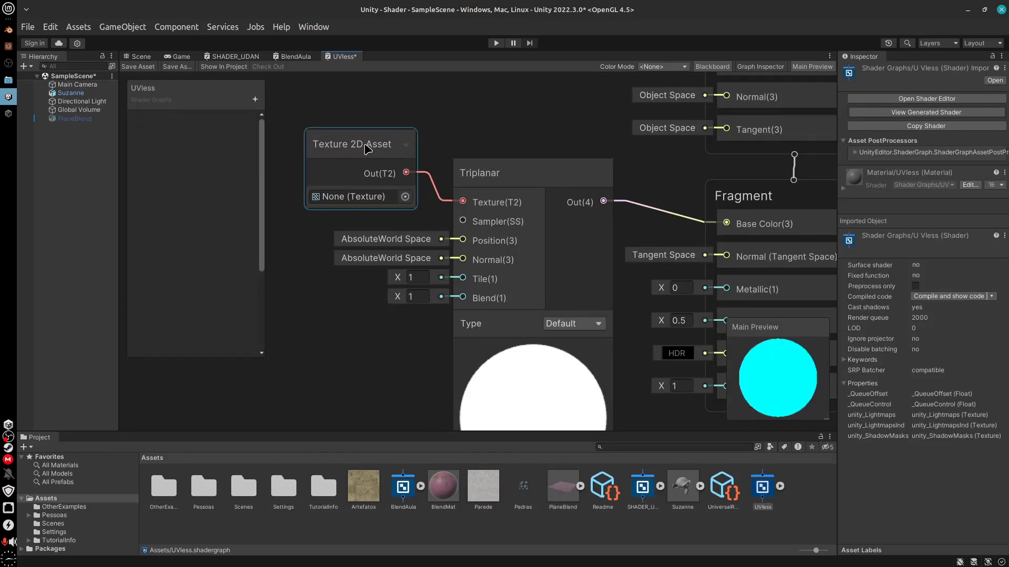
{"action": "left_click_drag", "start_coordinate": [366, 147], "coordinate": [377, 153]}
{"action": "right_click", "coordinate": [377, 153]}
{"action": "mouse_move", "coordinate": [448, 293]}
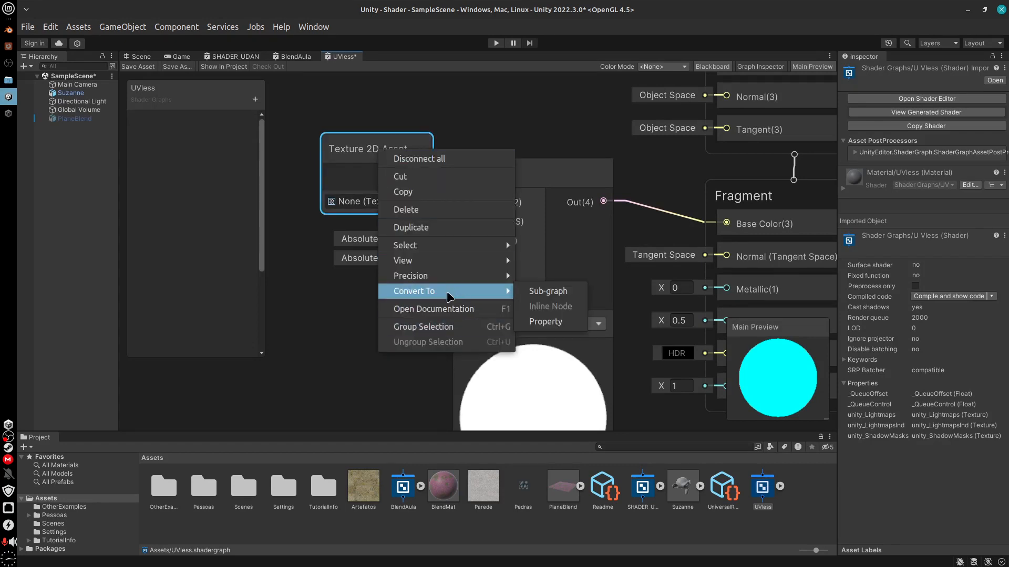
{"action": "left_click", "coordinate": [545, 321]}
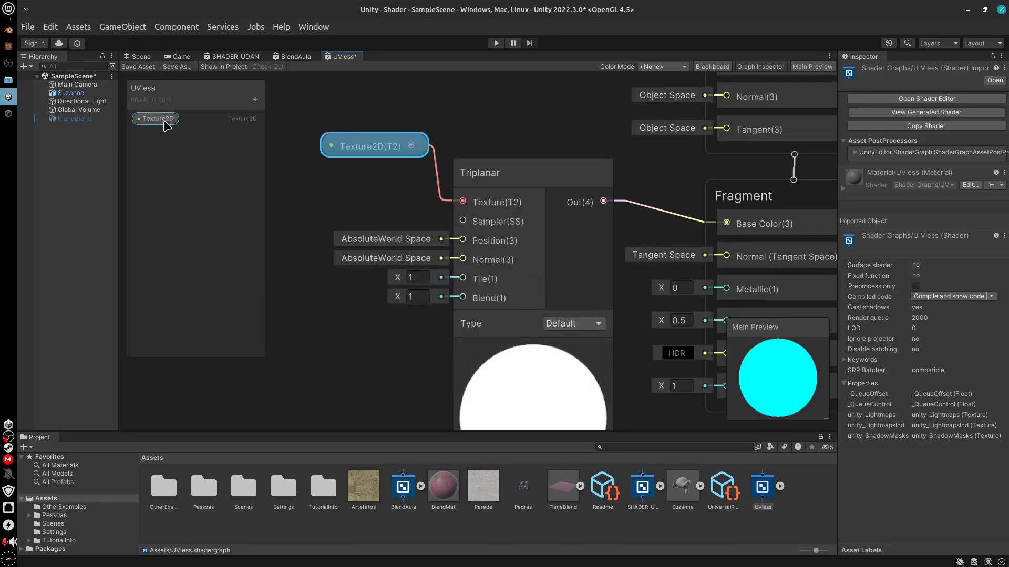
Rename the new Texture2D property as TileTexture
{"action": "double_click", "coordinate": [153, 122]}
{"action": "type", "text": "TileTex"}
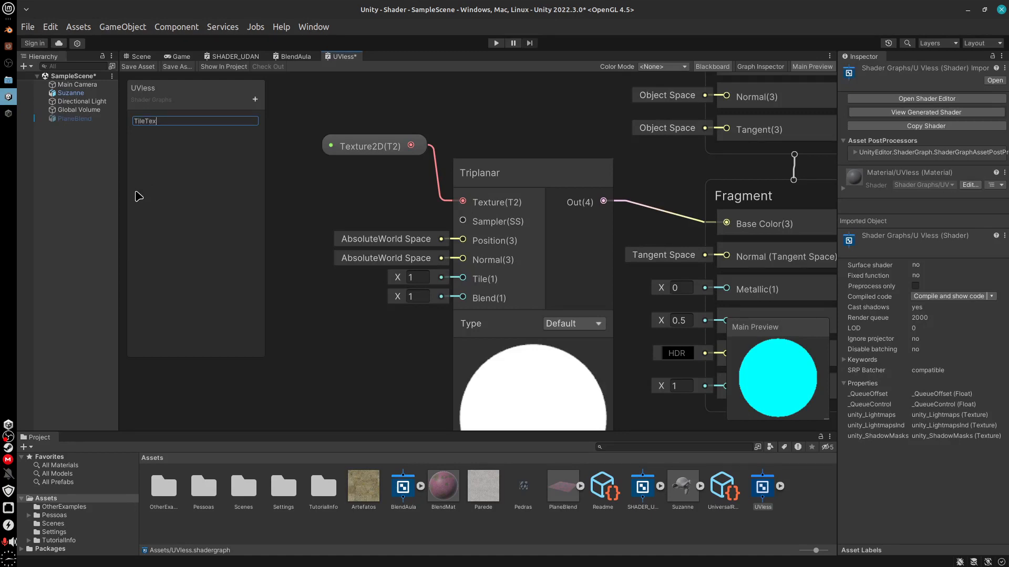
{"action": "type", "text": "ture"}
{"action": "key", "text": "Return"}
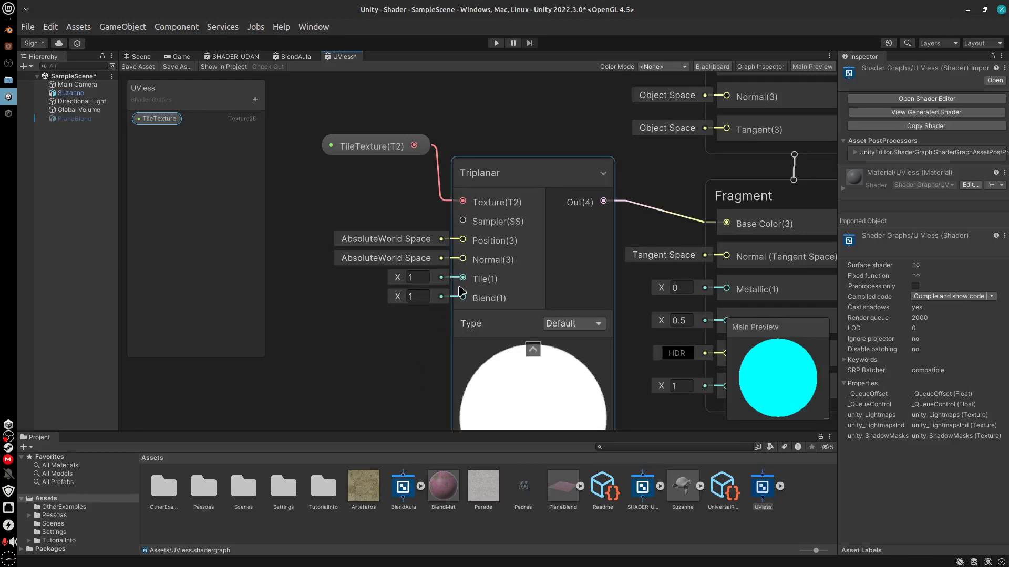
Add an Integer node feeding the Triplanar node's Tile input
{"action": "left_click_drag", "start_coordinate": [462, 279], "coordinate": [315, 317]}
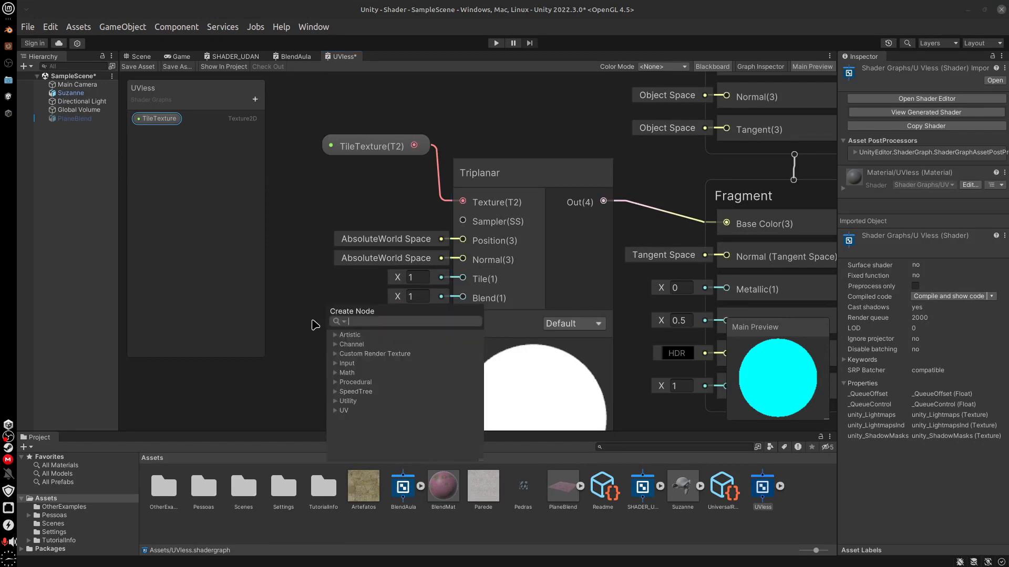
{"action": "type", "text": "int"}
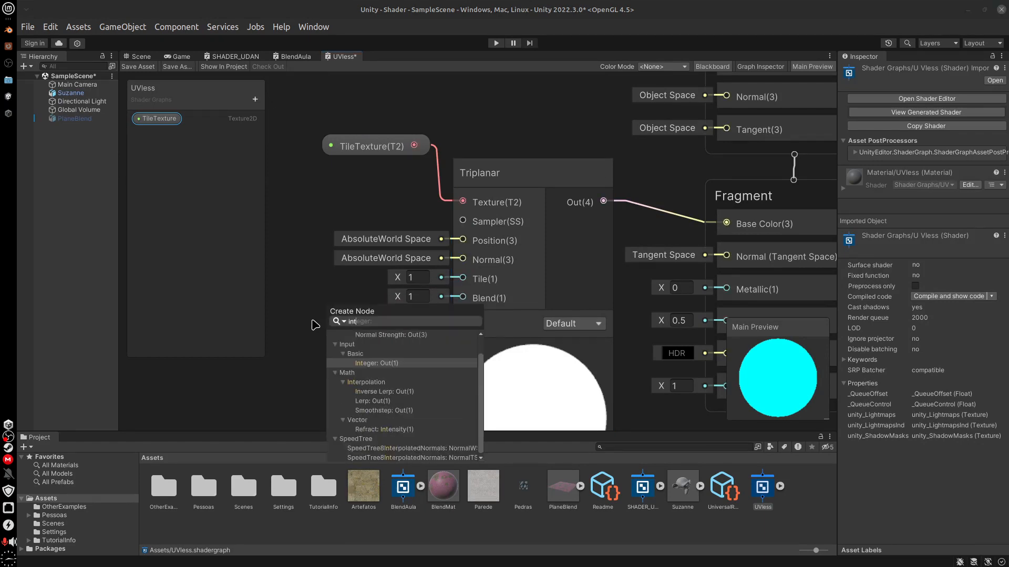
{"action": "left_click", "coordinate": [377, 364]}
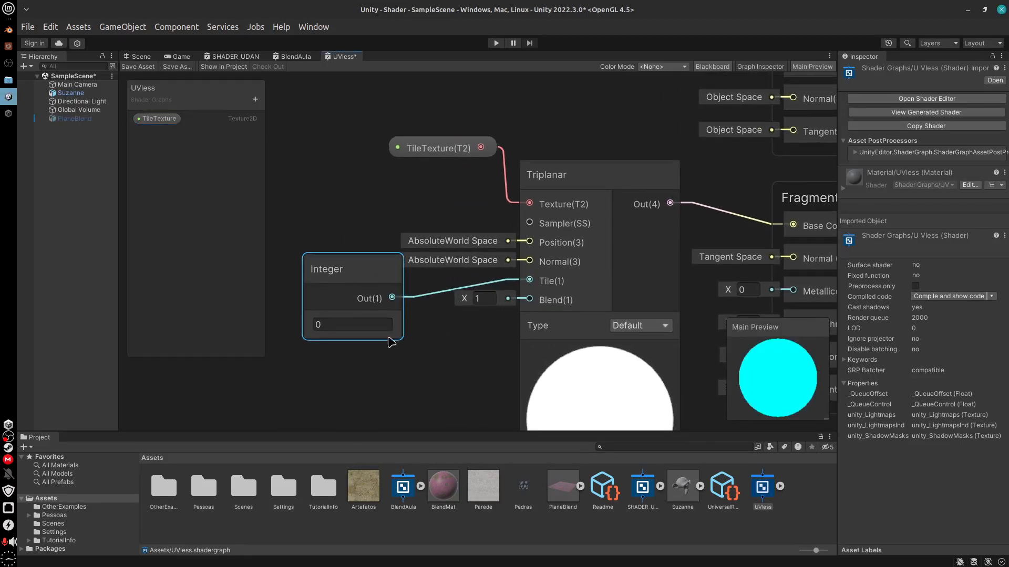
Convert the Integer node to a property and place its node beside the Triplanar node's Tile input
{"action": "right_click", "coordinate": [350, 266]}
{"action": "mouse_move", "coordinate": [450, 394]}
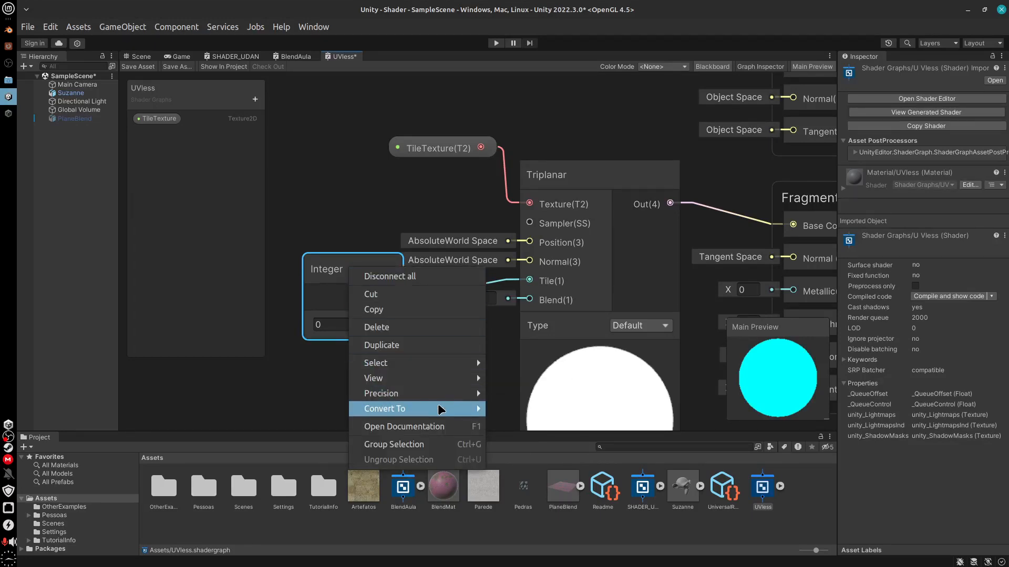
{"action": "left_click", "coordinate": [513, 439]}
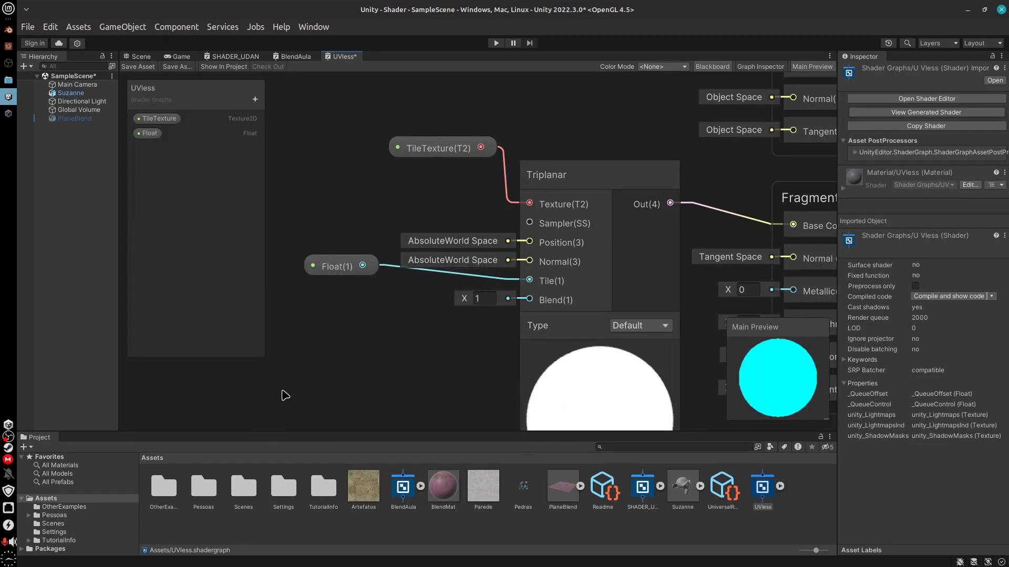
{"action": "middle_click_drag", "start_coordinate": [376, 359], "coordinate": [319, 344]}
{"action": "left_click_drag", "start_coordinate": [290, 260], "coordinate": [334, 287]}
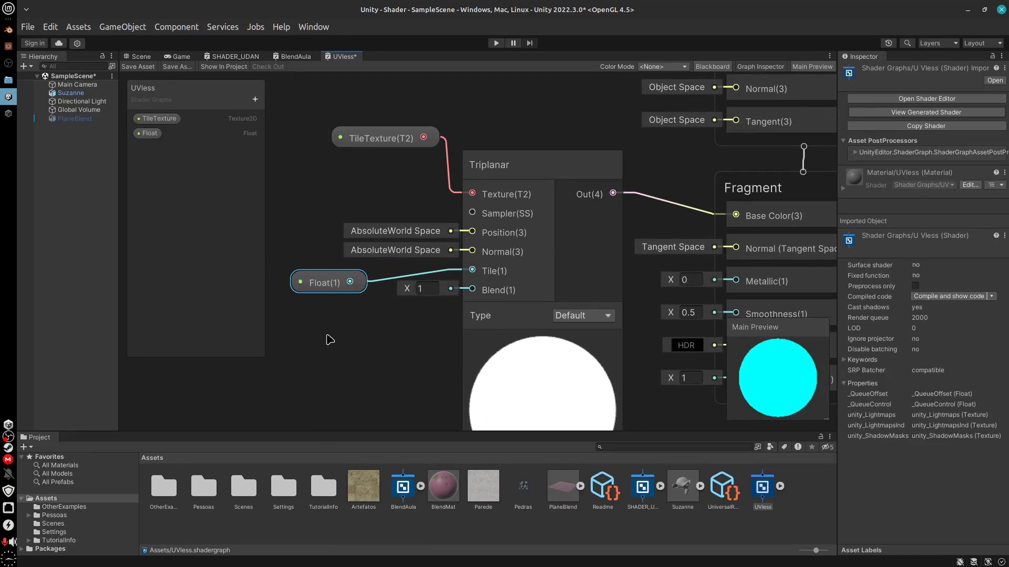
Show the Graph Inspector and examine the Float property's settings and its available modes
{"action": "left_click", "coordinate": [324, 289]}
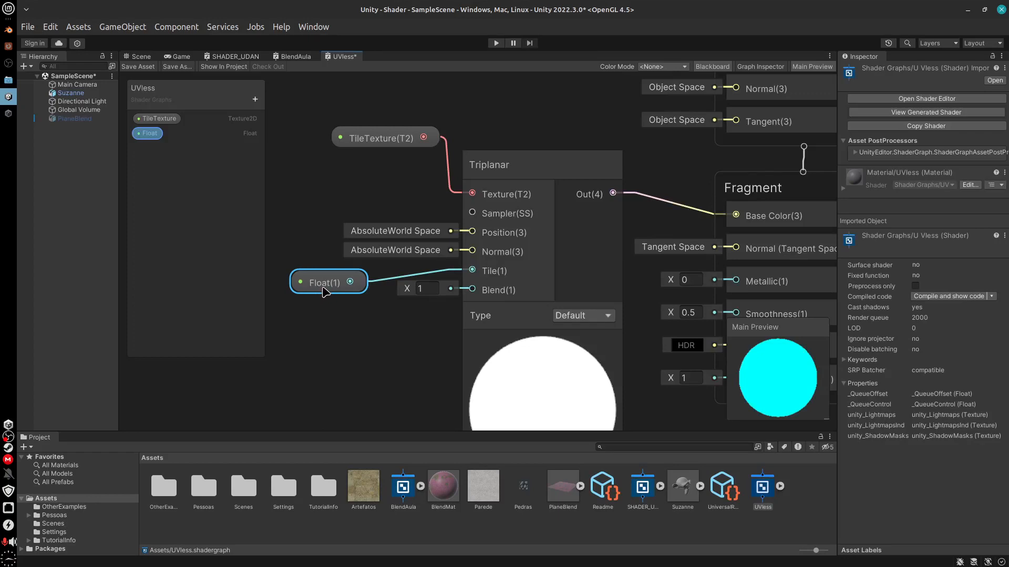
{"action": "left_click", "coordinate": [322, 298]}
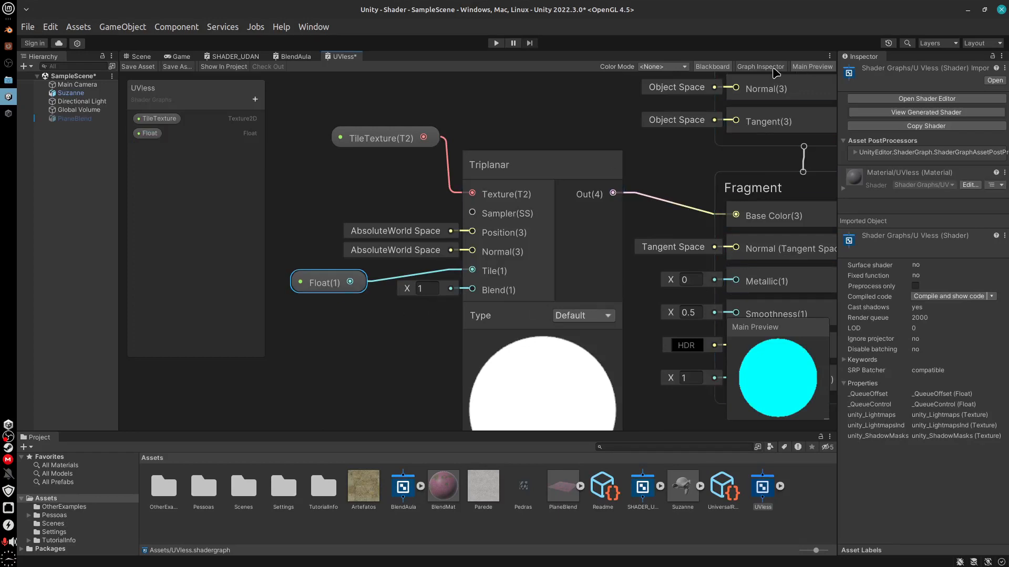
{"action": "left_click", "coordinate": [775, 71]}
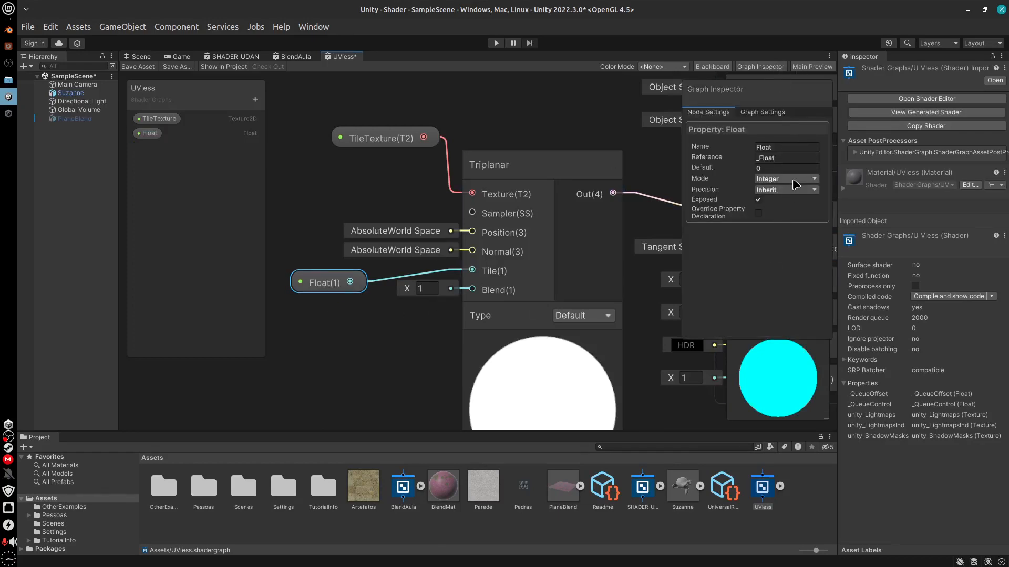
{"action": "left_click", "coordinate": [793, 181]}
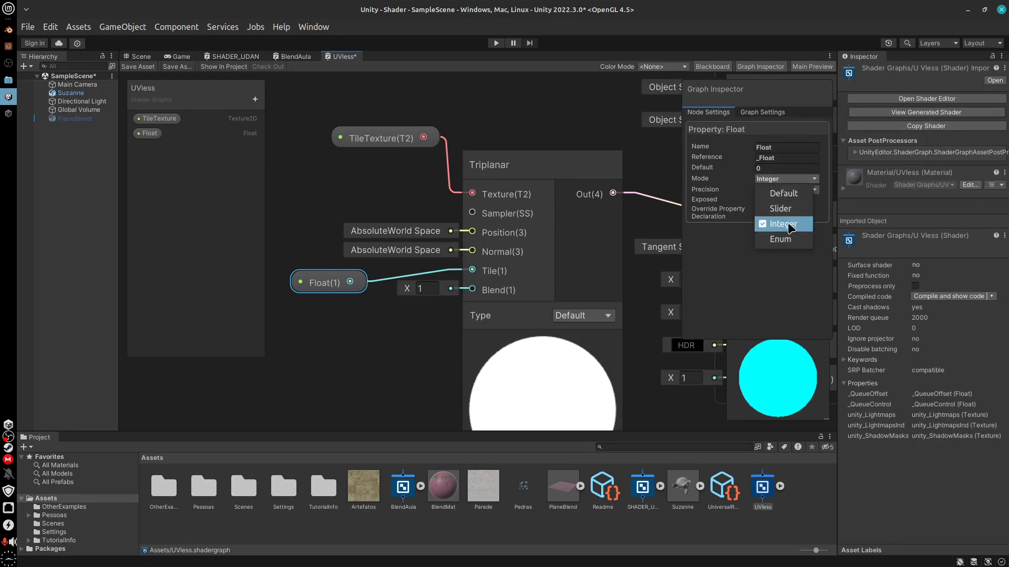
{"action": "left_click", "coordinate": [796, 182]}
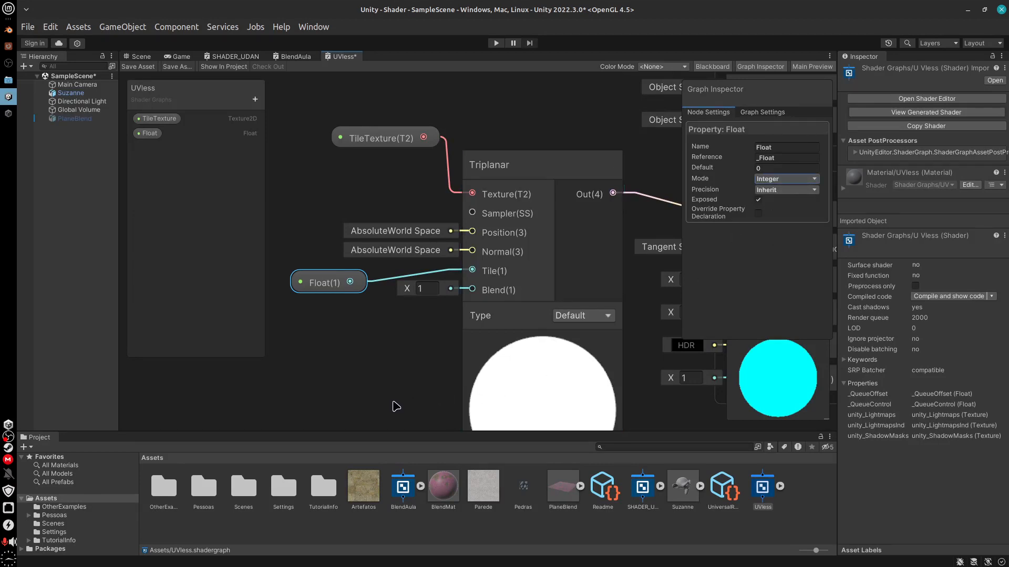
{"action": "left_click", "coordinate": [155, 135]}
{"action": "right_click", "coordinate": [158, 136]}
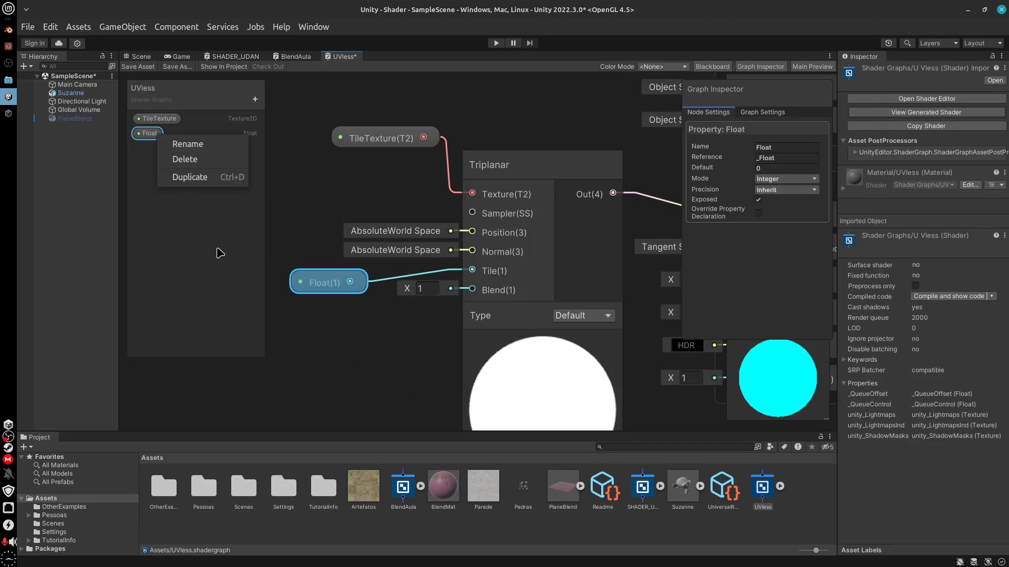
{"action": "left_click", "coordinate": [333, 299]}
Try the Default, Slider and Enum modes on the Float property, and set it back to Integer
{"action": "left_click", "coordinate": [797, 179]}
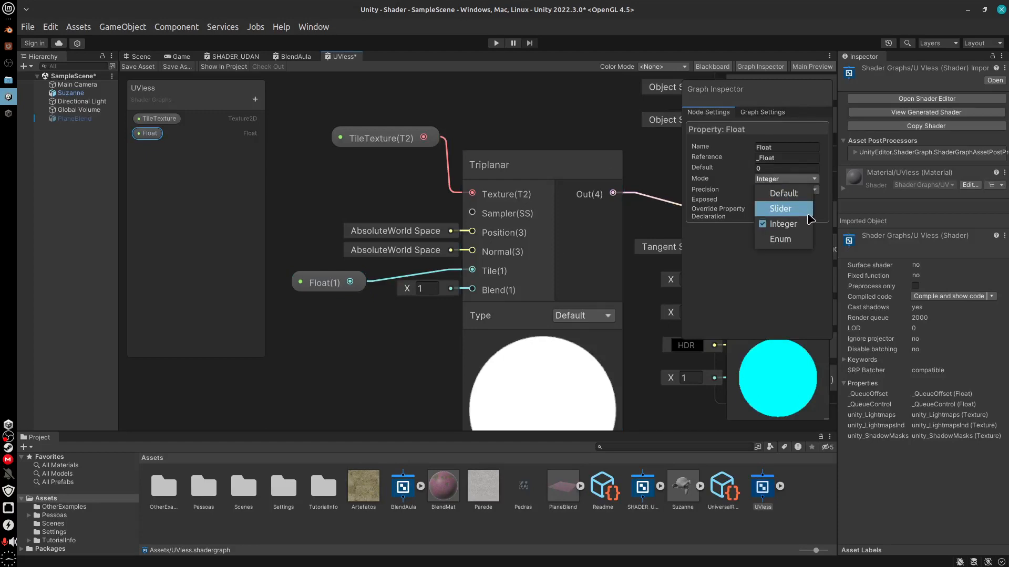
{"action": "left_click", "coordinate": [781, 194]}
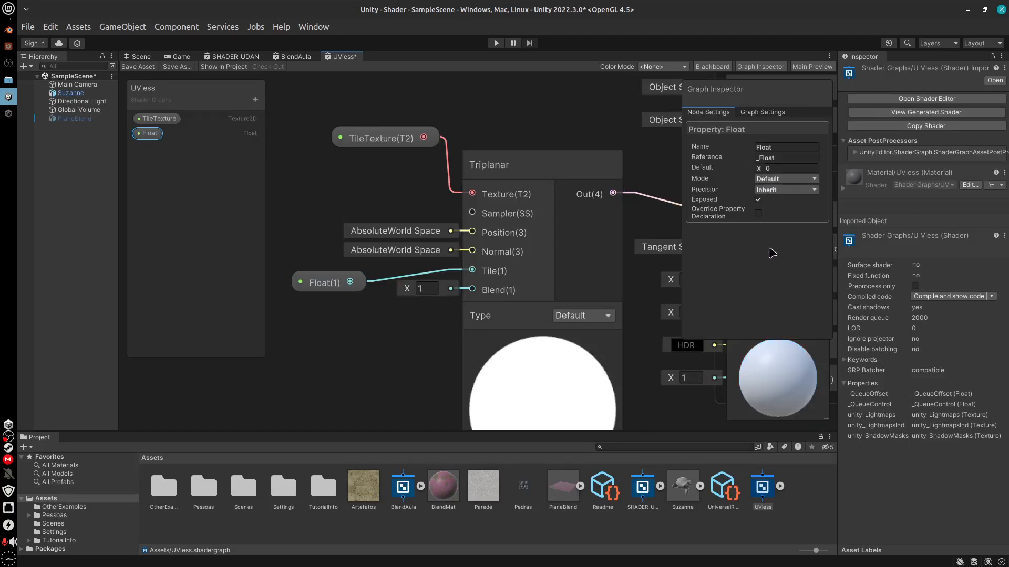
{"action": "left_click", "coordinate": [796, 180]}
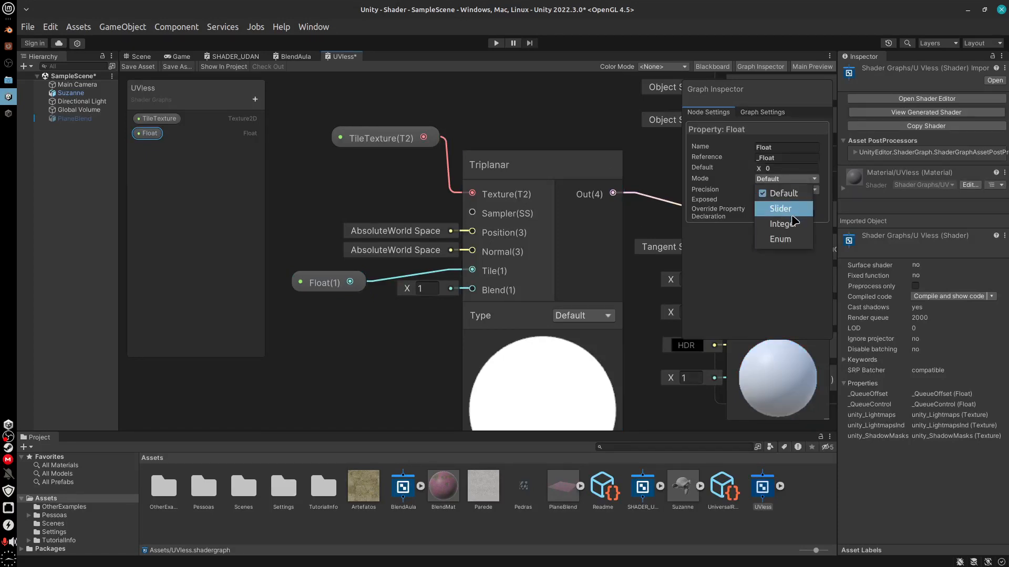
{"action": "left_click", "coordinate": [788, 209]}
{"action": "left_click", "coordinate": [792, 201]}
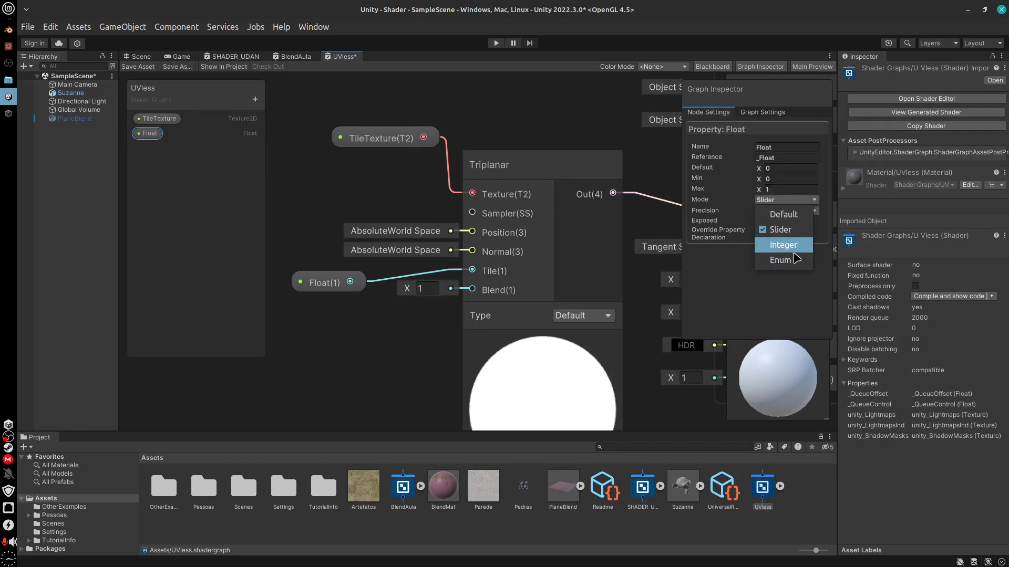
{"action": "left_click", "coordinate": [788, 260]}
{"action": "left_click", "coordinate": [789, 180]}
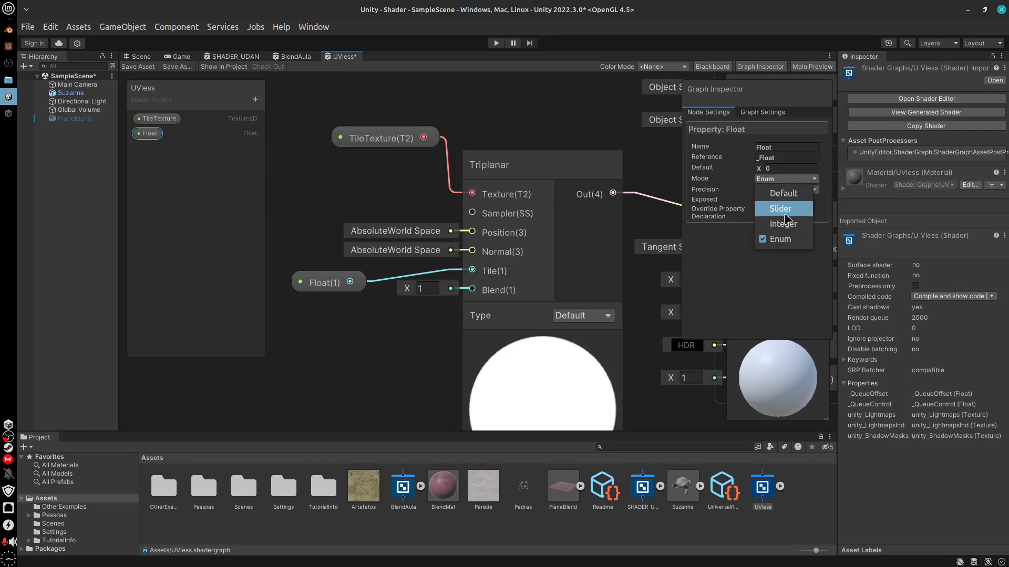
{"action": "left_click", "coordinate": [784, 194]}
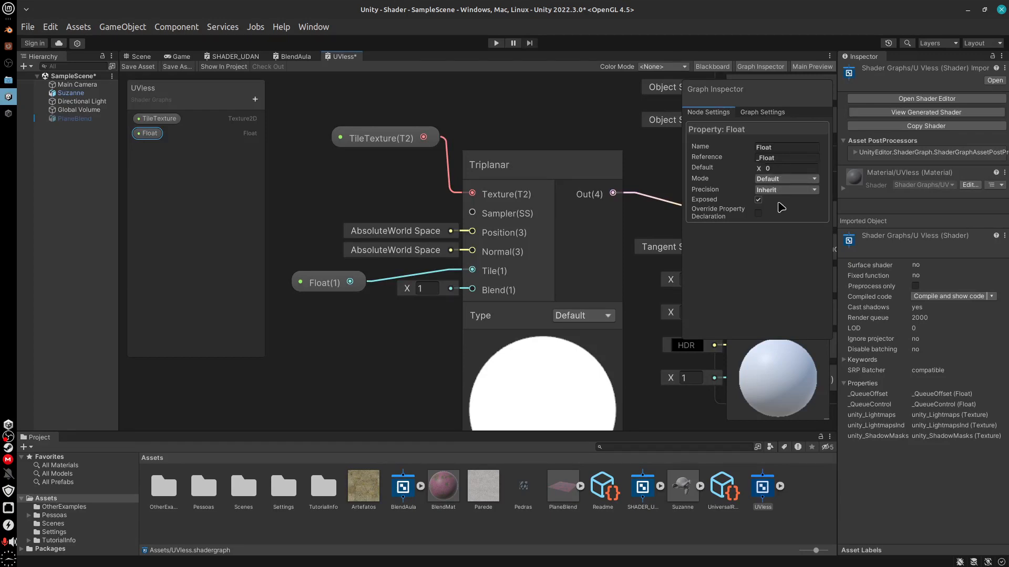
{"action": "left_click", "coordinate": [796, 179]}
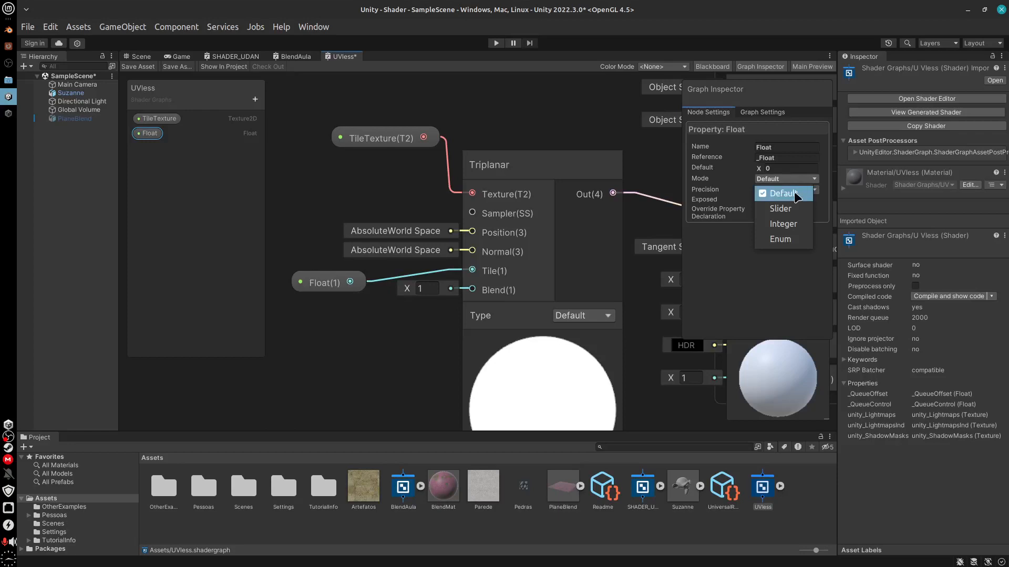
{"action": "left_click", "coordinate": [790, 224]}
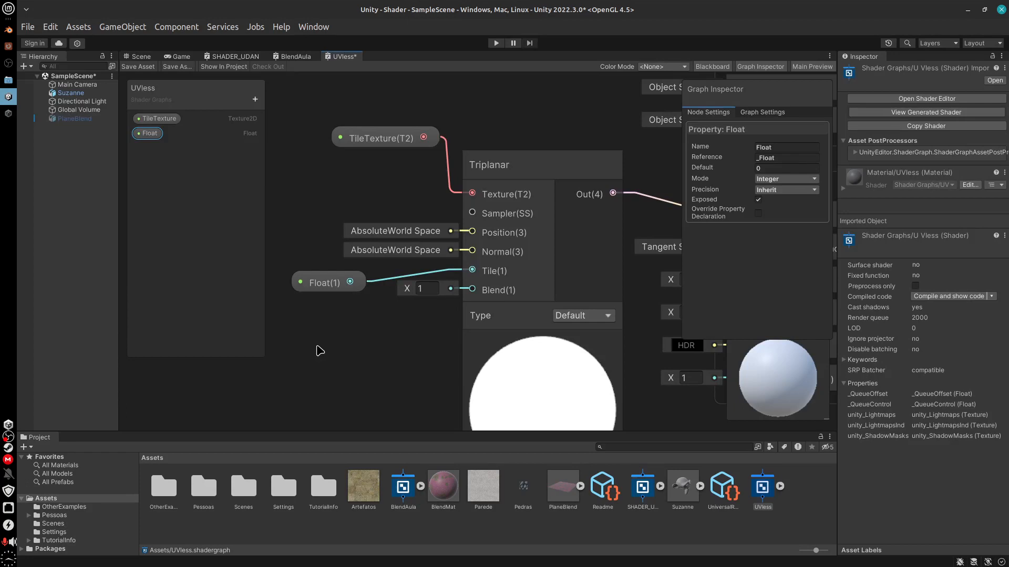
Move the Float property node closer to the Triplanar node's Tile input and rename the property as Tile Repeat
{"action": "left_click_drag", "start_coordinate": [328, 283], "coordinate": [340, 275]}
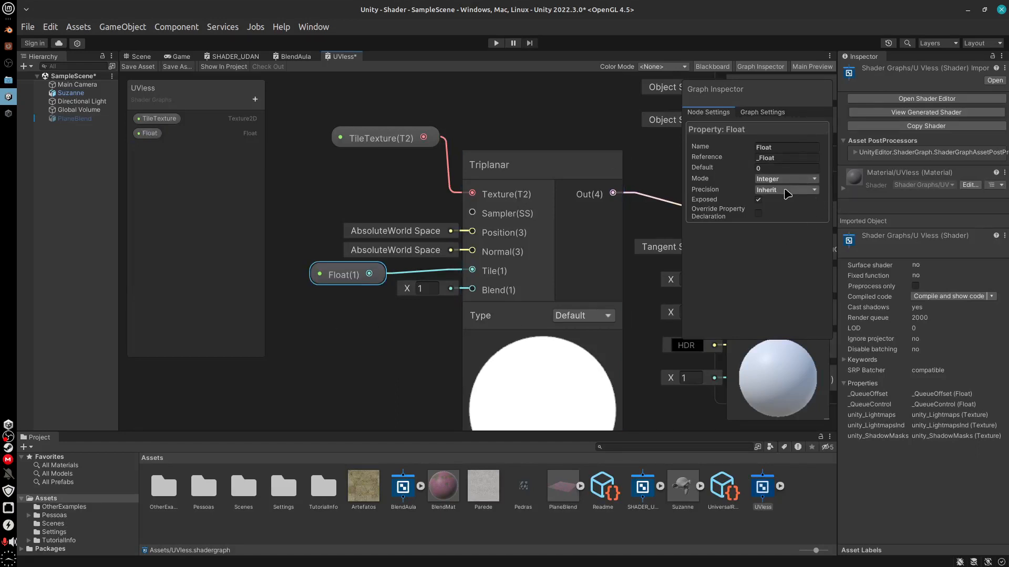
{"action": "left_click", "coordinate": [800, 180]}
{"action": "left_click", "coordinate": [800, 181]}
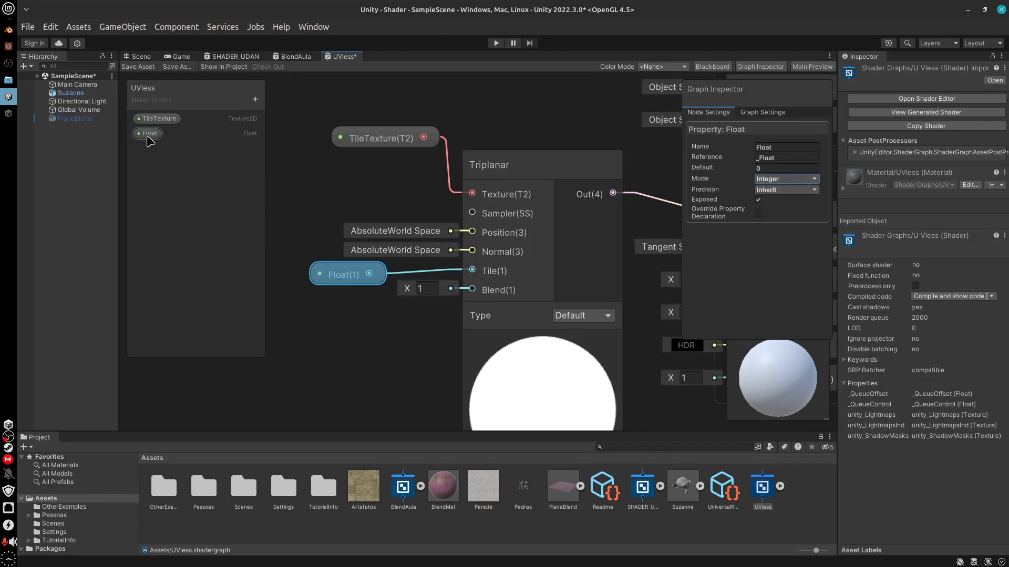
{"action": "right_click", "coordinate": [148, 138]}
{"action": "left_click", "coordinate": [197, 147]}
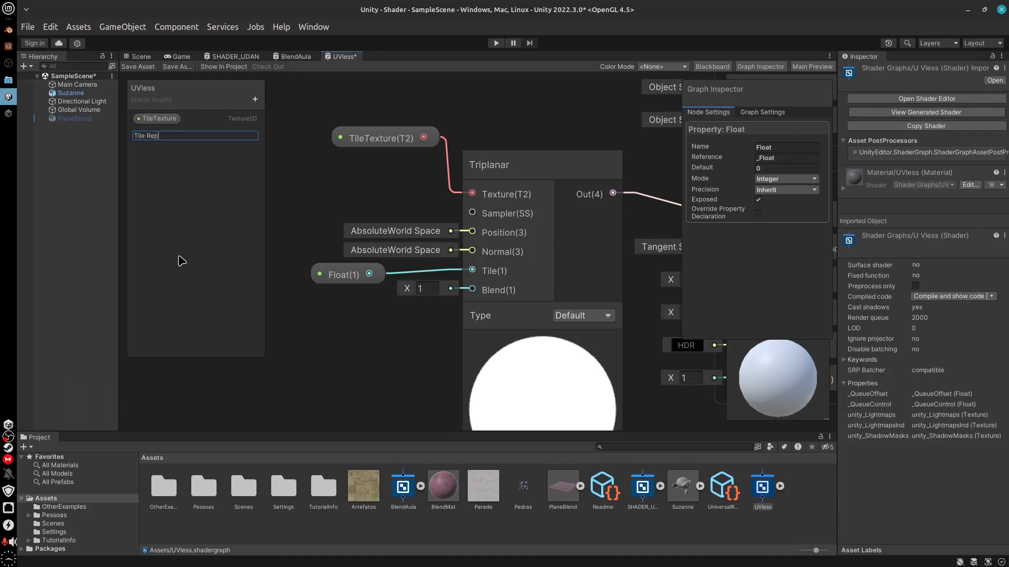
{"action": "key", "text": "Return"}
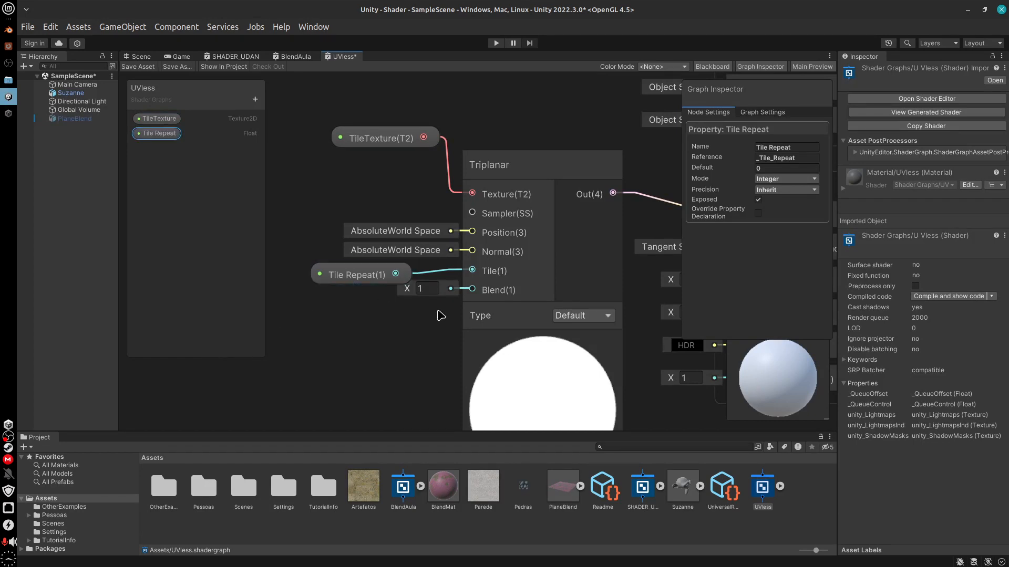
Add a Float node feeding the Triplanar node's Blend input and place it below the Tile Repeat node
{"action": "left_click_drag", "start_coordinate": [472, 290], "coordinate": [369, 343]}
{"action": "type", "text": "float"}
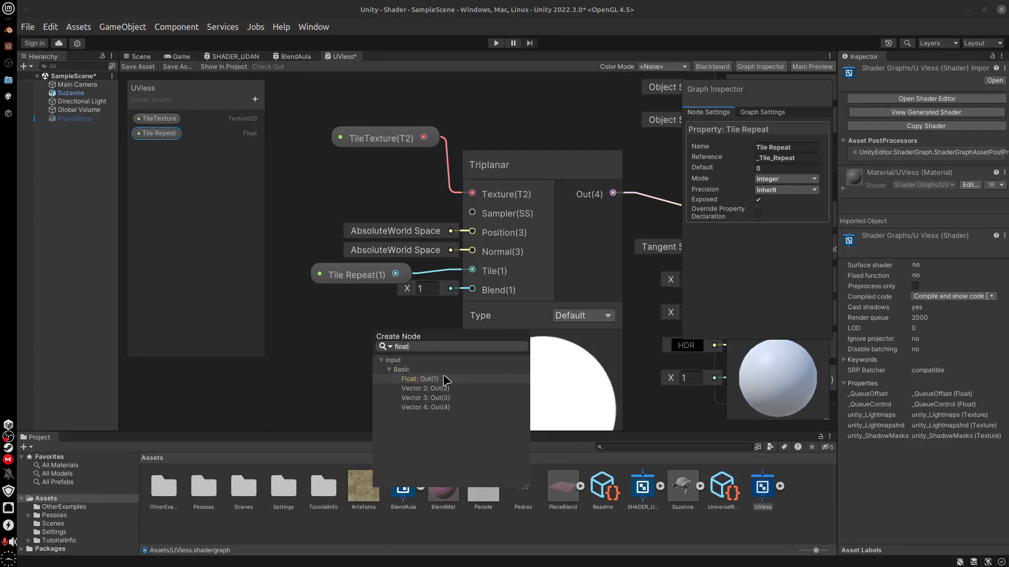
{"action": "double_click", "coordinate": [435, 379]}
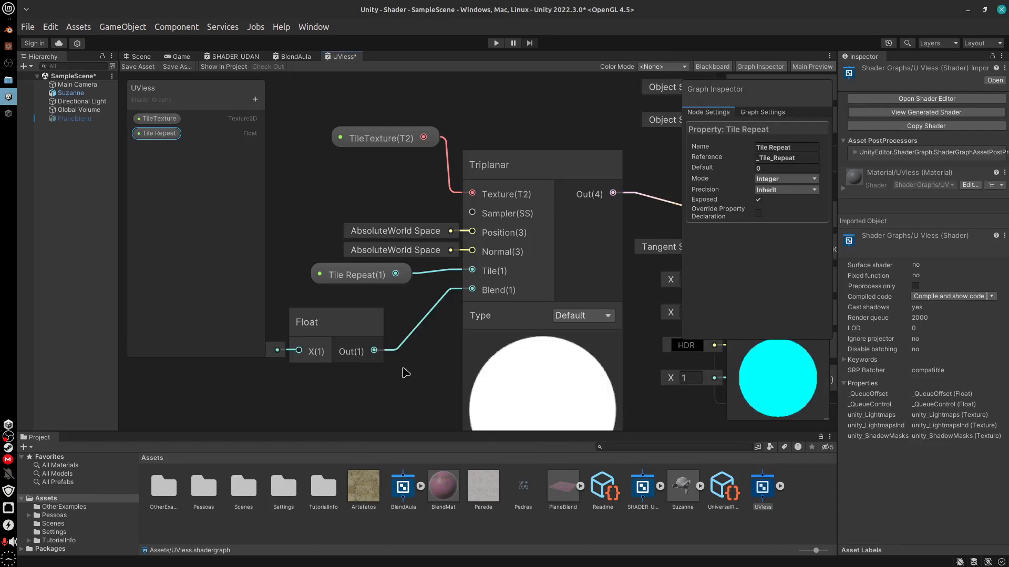
{"action": "middle_click_drag", "start_coordinate": [348, 330], "coordinate": [368, 332]}
{"action": "left_click_drag", "start_coordinate": [353, 326], "coordinate": [397, 327]}
Convert the Float node connected to Blend into a property and rename it as Tile Blend
{"action": "right_click", "coordinate": [401, 321]}
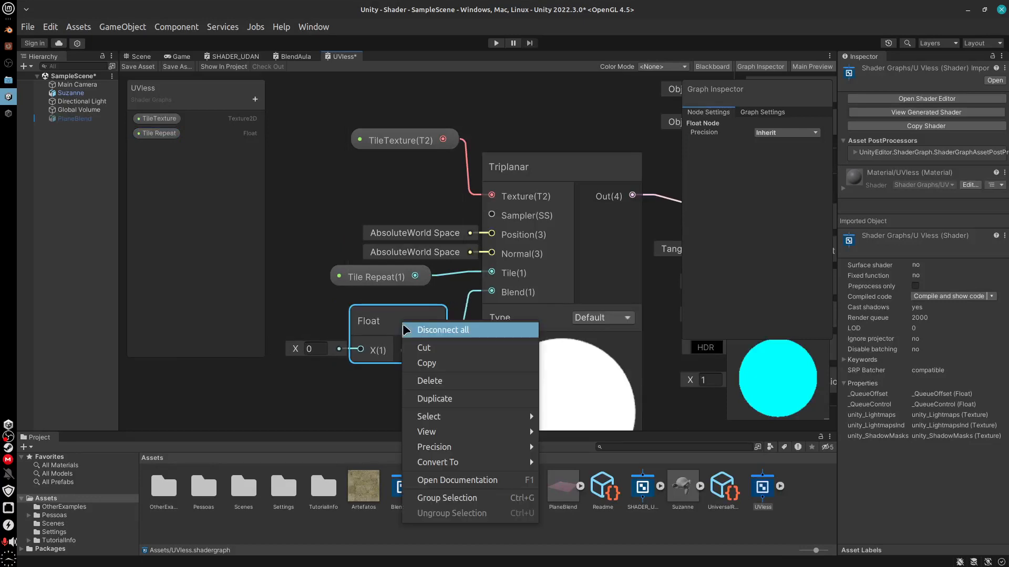
{"action": "mouse_move", "coordinate": [498, 457]}
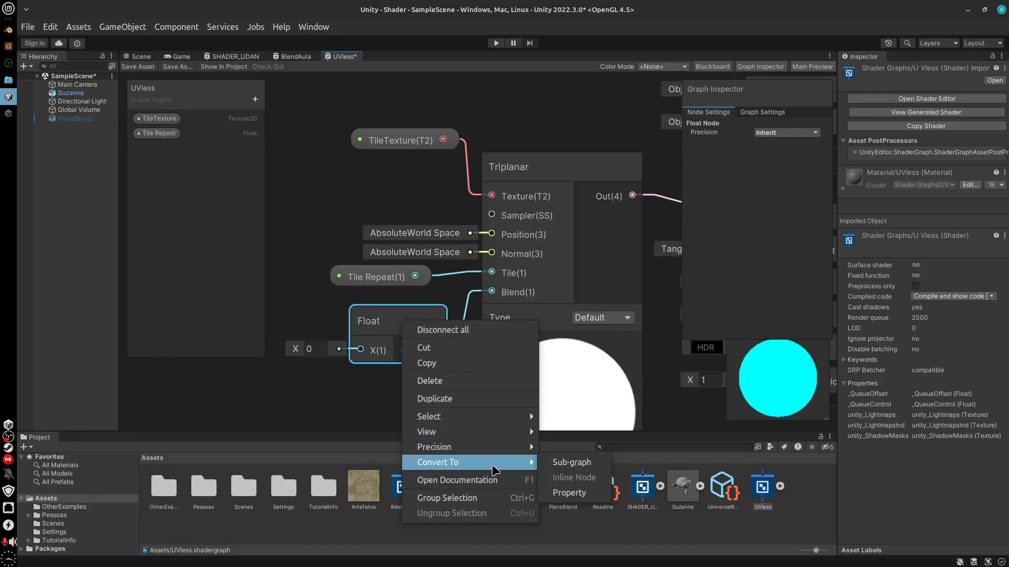
{"action": "left_click", "coordinate": [586, 492]}
{"action": "left_click", "coordinate": [150, 148]}
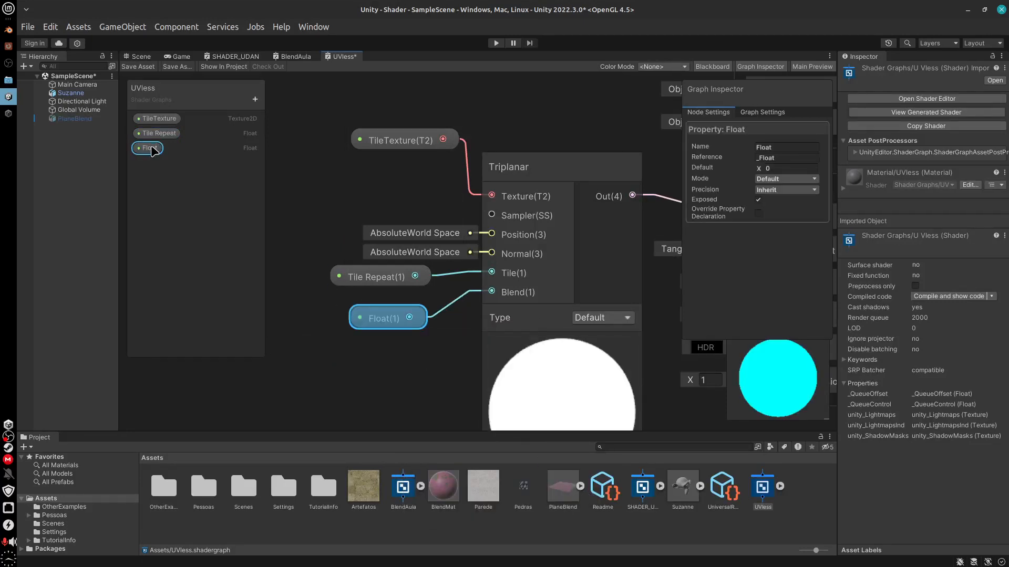
{"action": "right_click", "coordinate": [153, 148]}
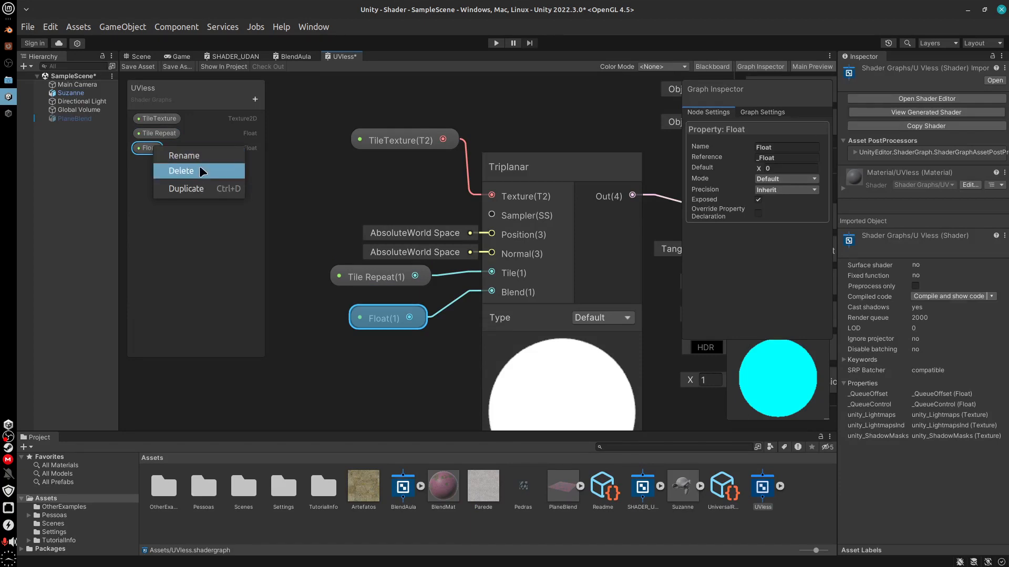
{"action": "left_click", "coordinate": [200, 159]}
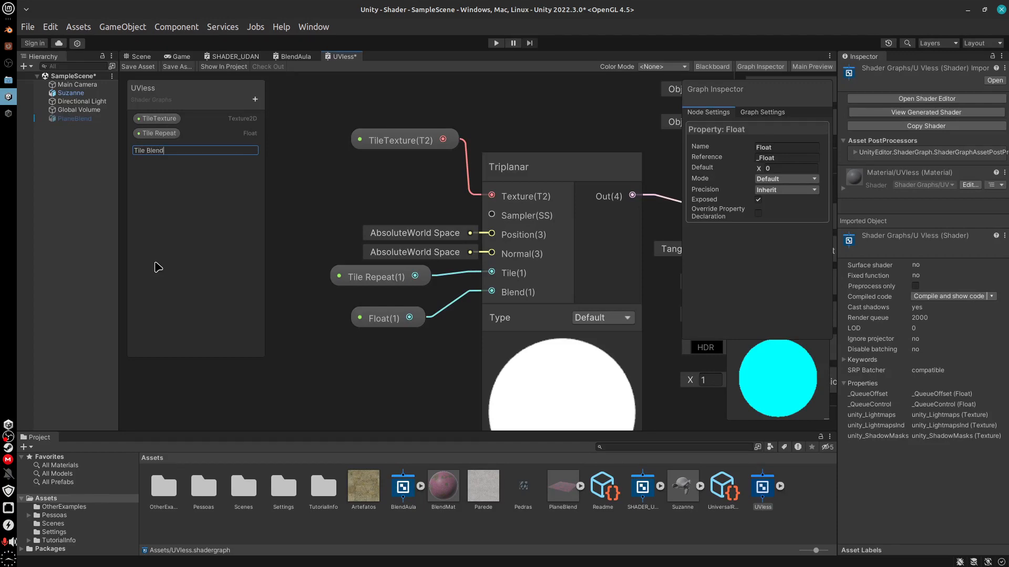
{"action": "key", "text": "Return"}
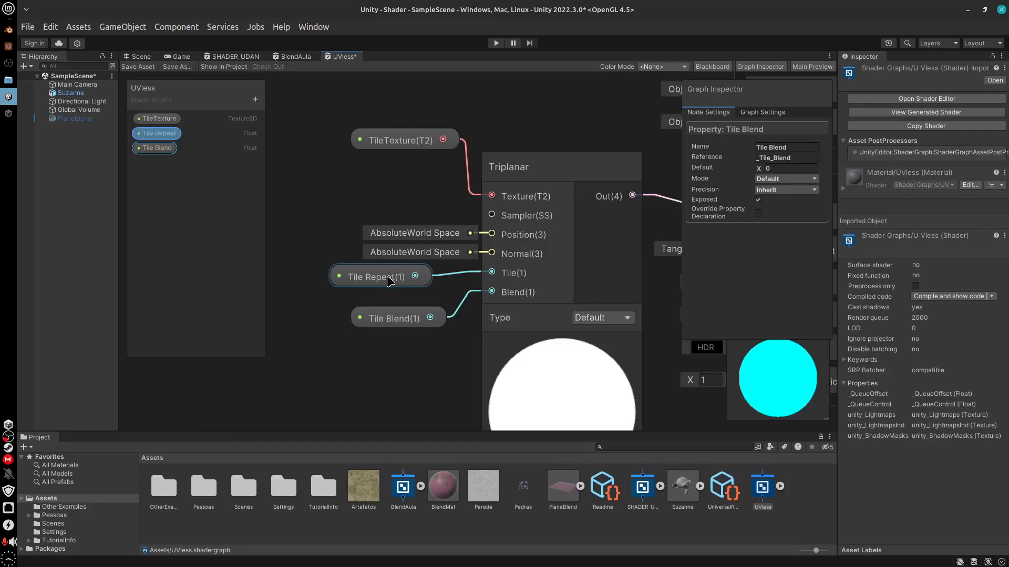
Line up the Tile Repeat, Tile Blend and TileTexture nodes beside their Triplanar inputs, and save the UVless shader graph
{"action": "left_click_drag", "start_coordinate": [368, 277], "coordinate": [395, 277]}
{"action": "left_click_drag", "start_coordinate": [409, 320], "coordinate": [416, 306]}
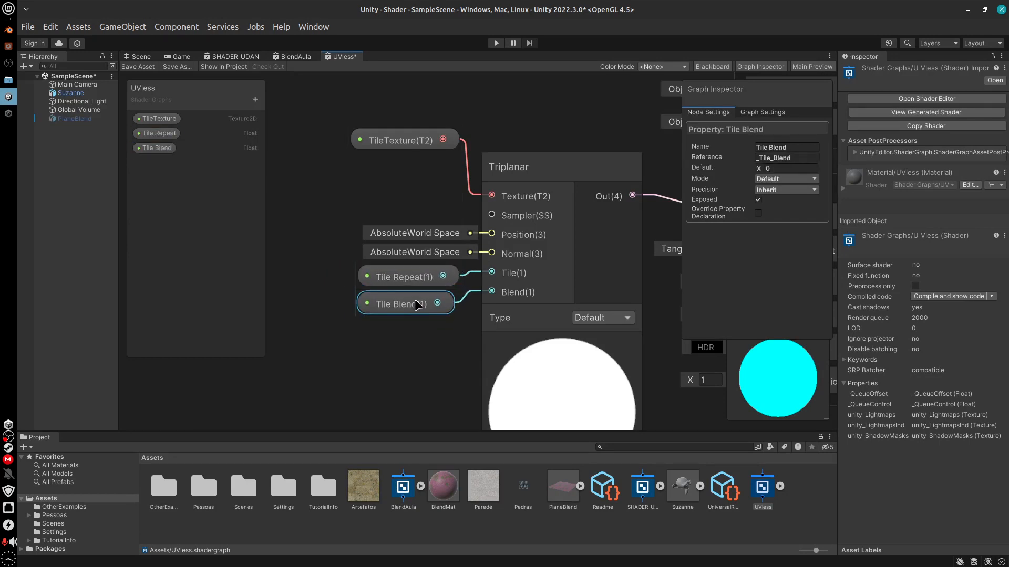
{"action": "left_click_drag", "start_coordinate": [418, 146], "coordinate": [424, 193]}
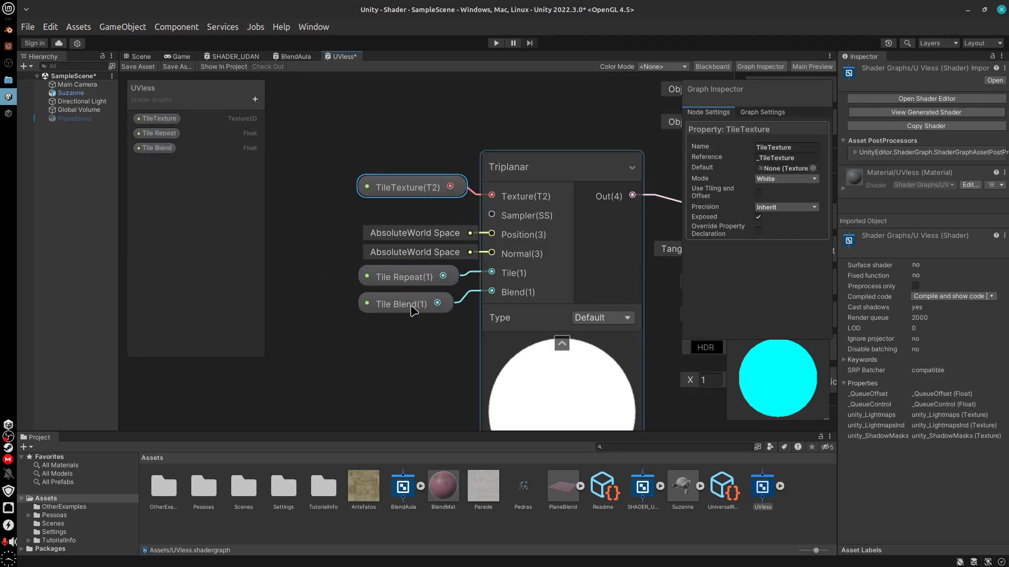
{"action": "middle_click_drag", "start_coordinate": [441, 387], "coordinate": [337, 374]}
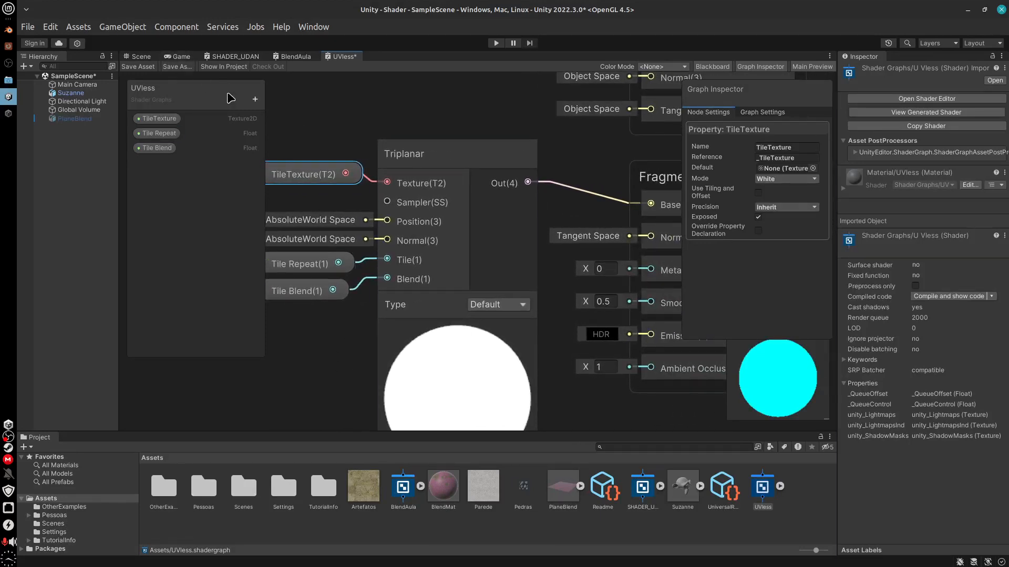
{"action": "left_click", "coordinate": [138, 67]}
{"action": "middle_click_drag", "start_coordinate": [282, 397], "coordinate": [311, 390]}
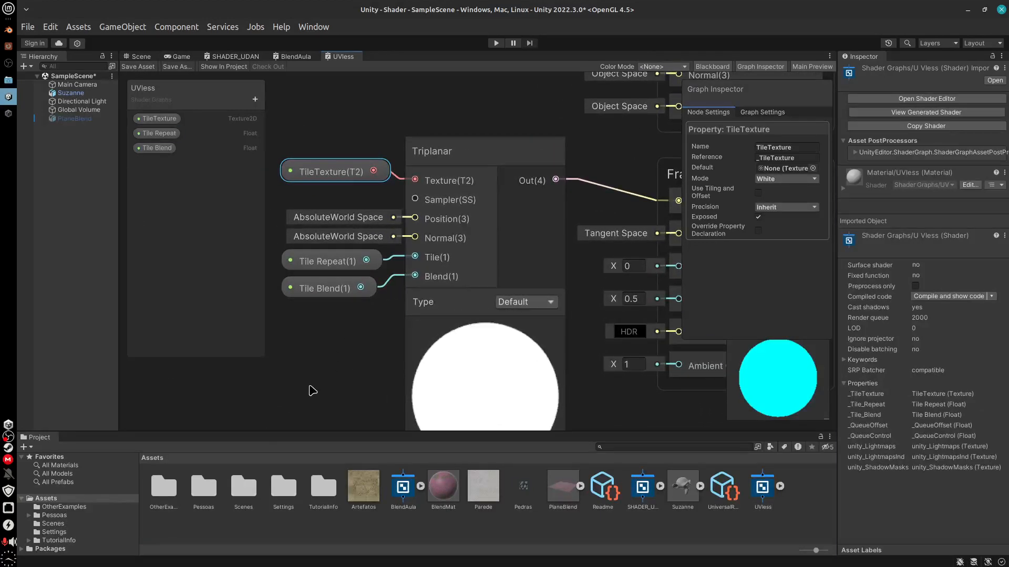
Create a new material in the Assets folder and name it TileSuzanne
{"action": "left_click", "coordinate": [140, 56]}
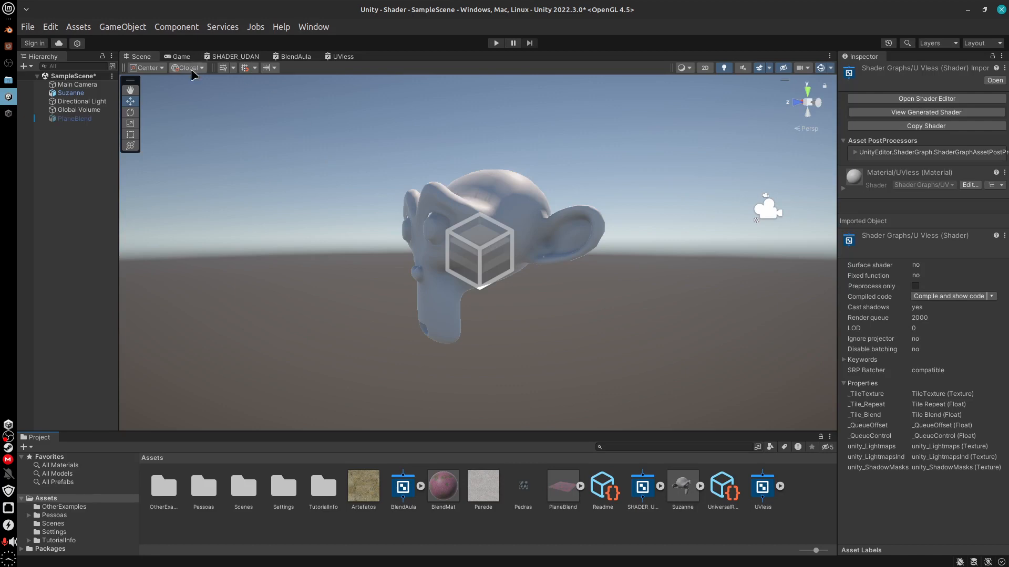
{"action": "middle_click_drag", "start_coordinate": [526, 324], "coordinate": [533, 323]}
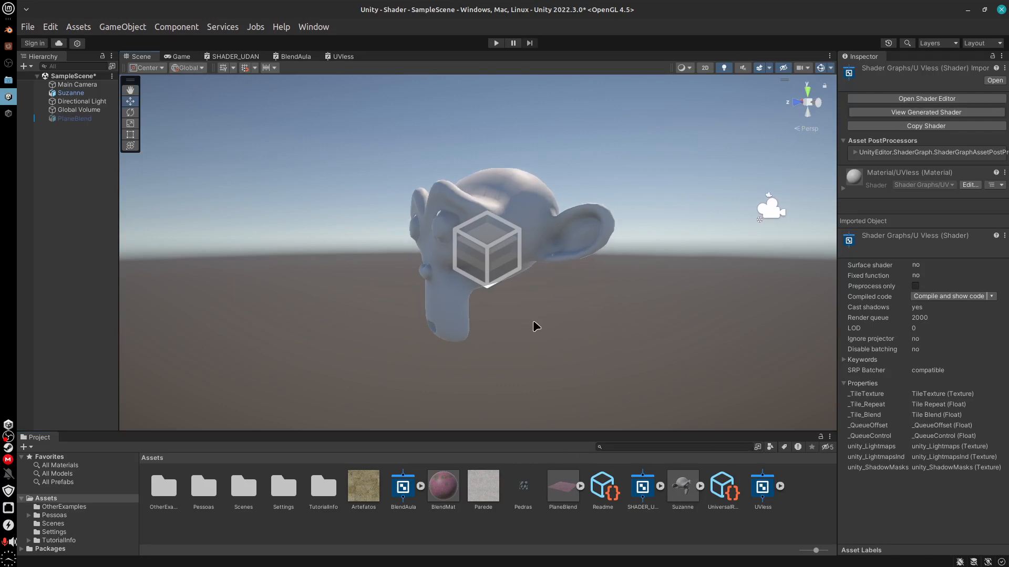
{"action": "left_click_drag", "start_coordinate": [545, 333], "coordinate": [642, 356], "text": "alt"}
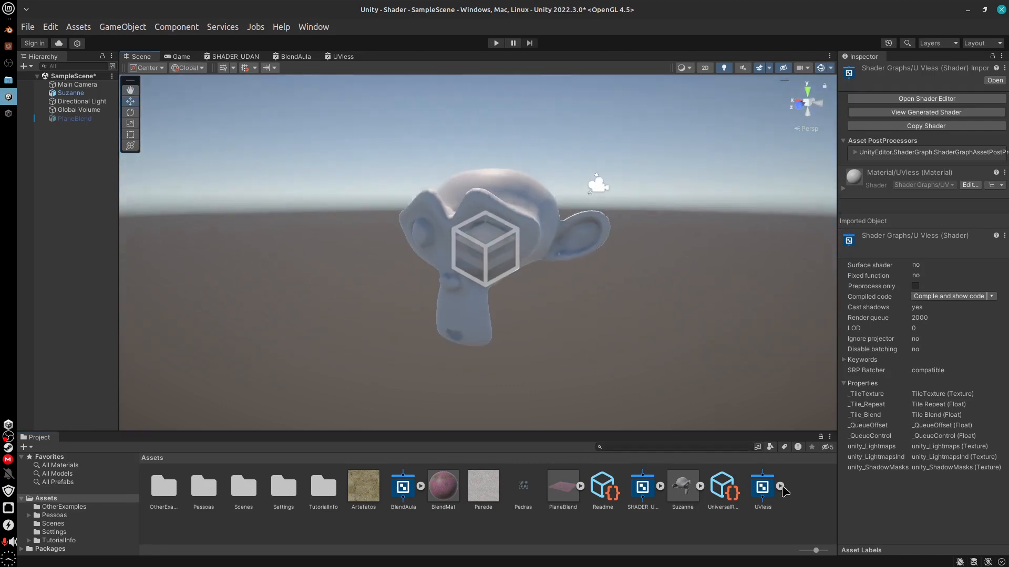
{"action": "right_click", "coordinate": [794, 514]}
{"action": "mouse_move", "coordinate": [842, 164]}
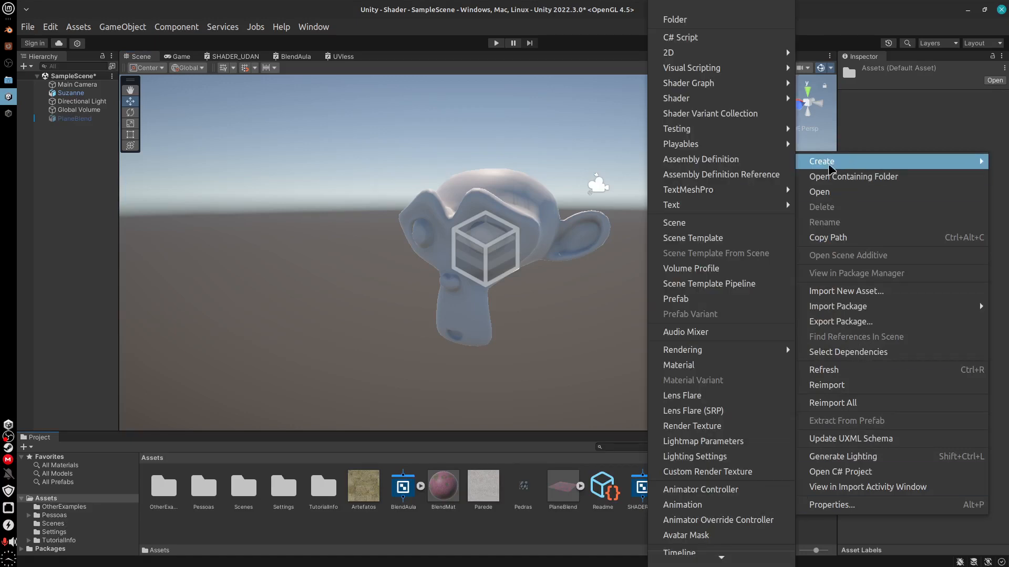
{"action": "left_click", "coordinate": [688, 365]}
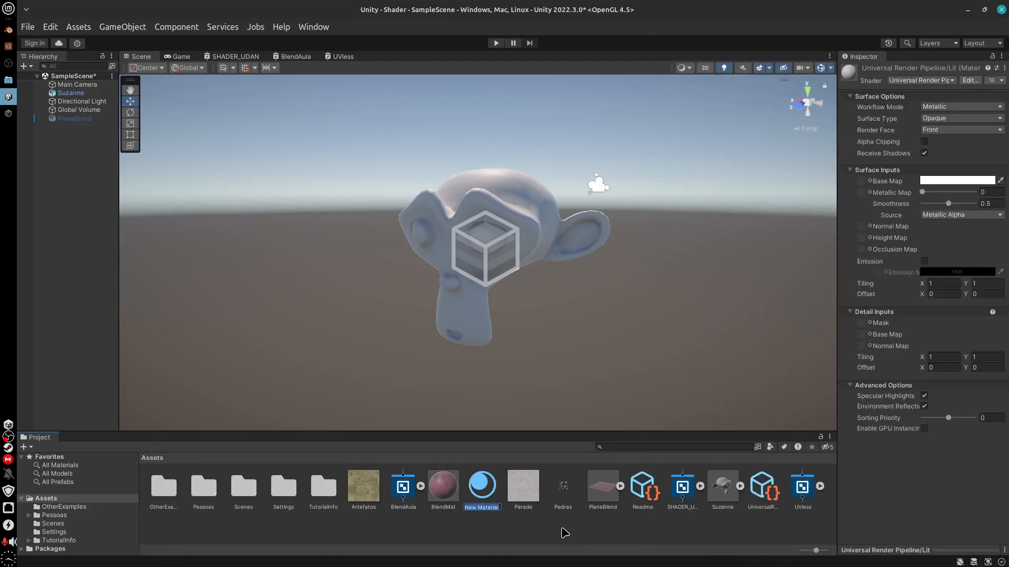
{"action": "key", "text": "BackSpace"}
{"action": "type", "text": "TileSuzanne"}
{"action": "key", "text": "Return"}
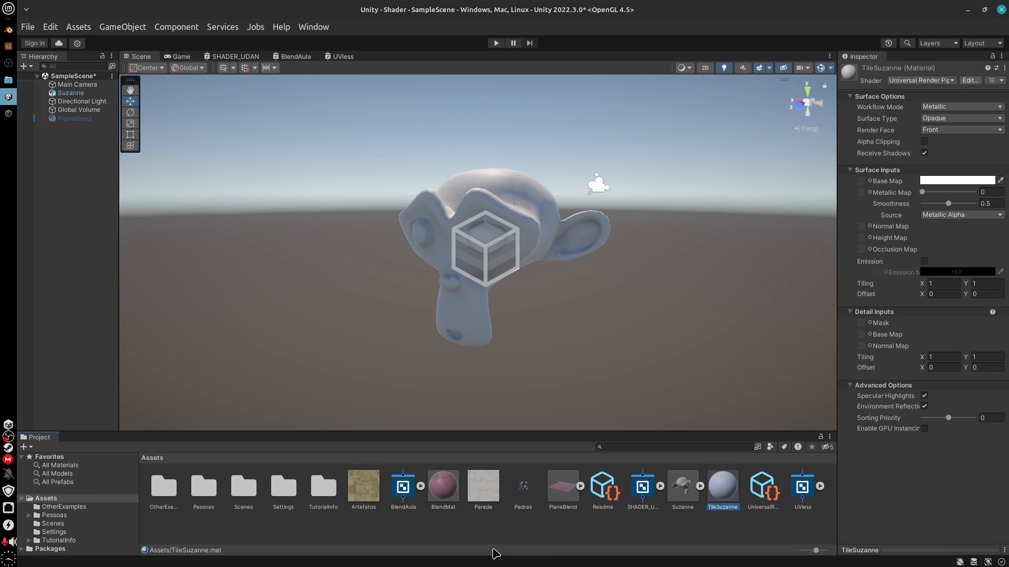
Rename the UVless shader graph asset as TriplanarTexture
{"action": "left_click", "coordinate": [803, 508]}
{"action": "right_click", "coordinate": [805, 510]}
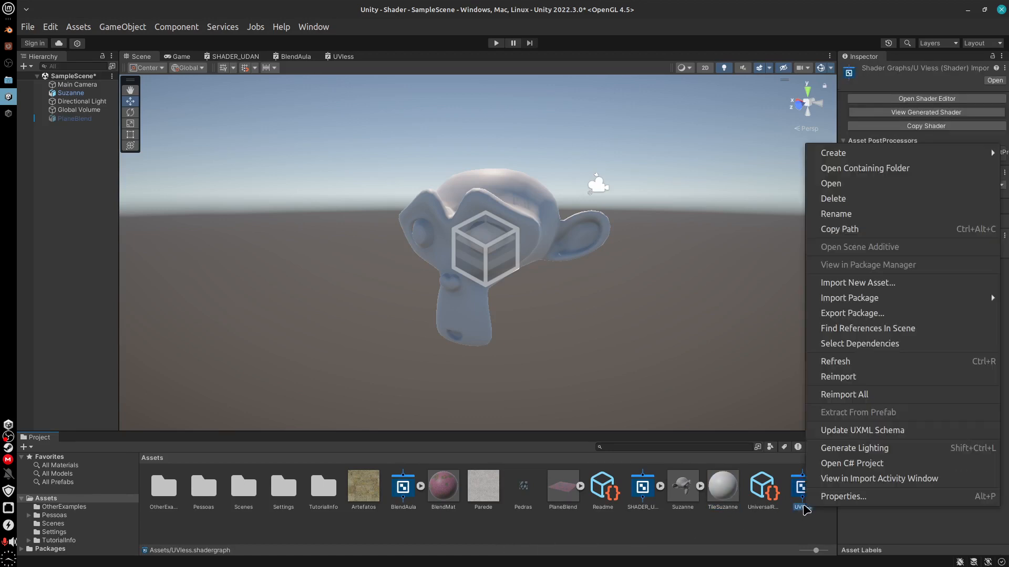
{"action": "left_click", "coordinate": [870, 215]}
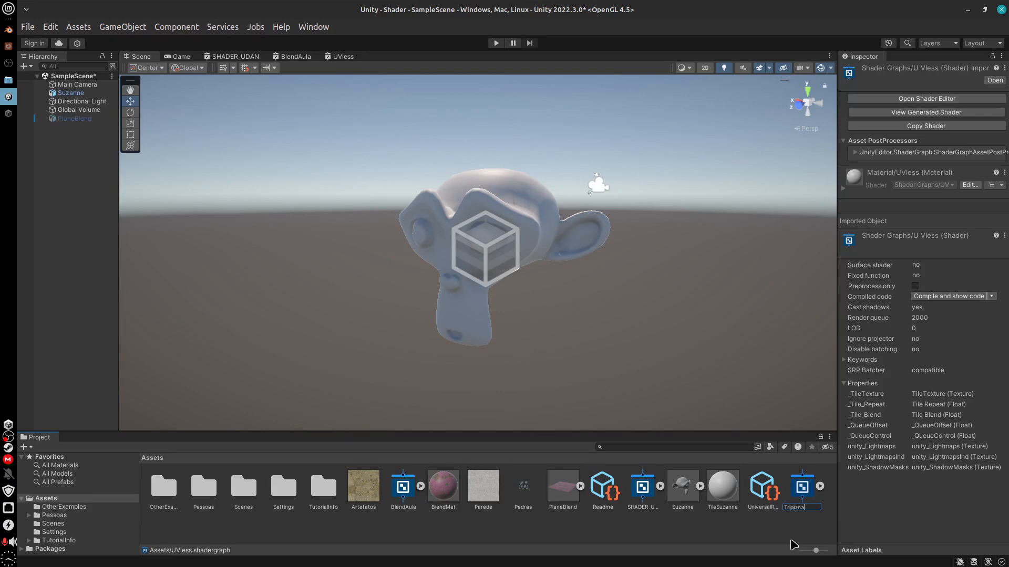
{"action": "type", "text": "TriplanarTexture"}
{"action": "key", "text": "Return"}
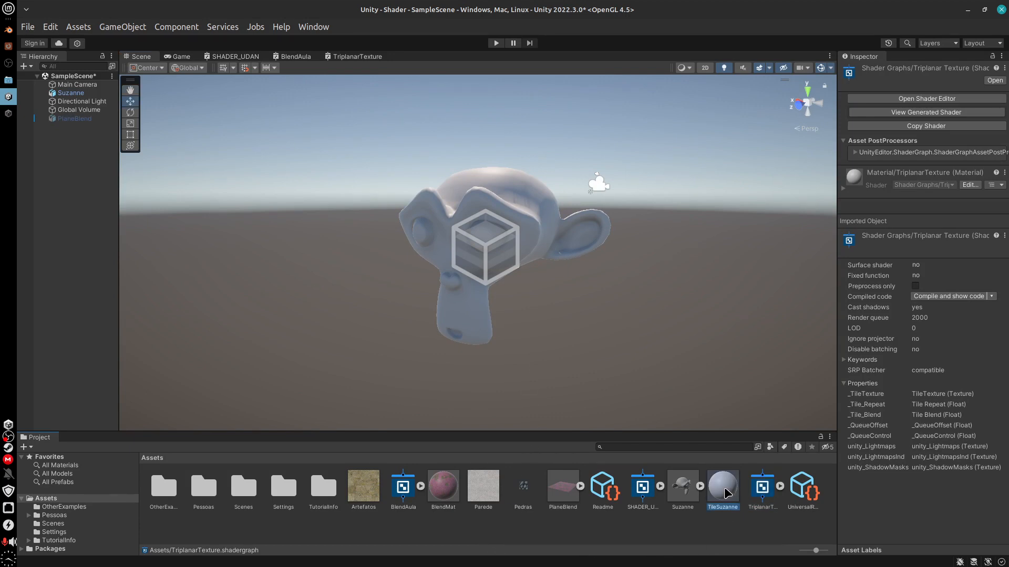
Apply the TileSuzanne material to Suzanne in the scene and set its shader to Shader Graphs/TriplanarTexture
{"action": "left_click_drag", "start_coordinate": [724, 489], "coordinate": [528, 204]}
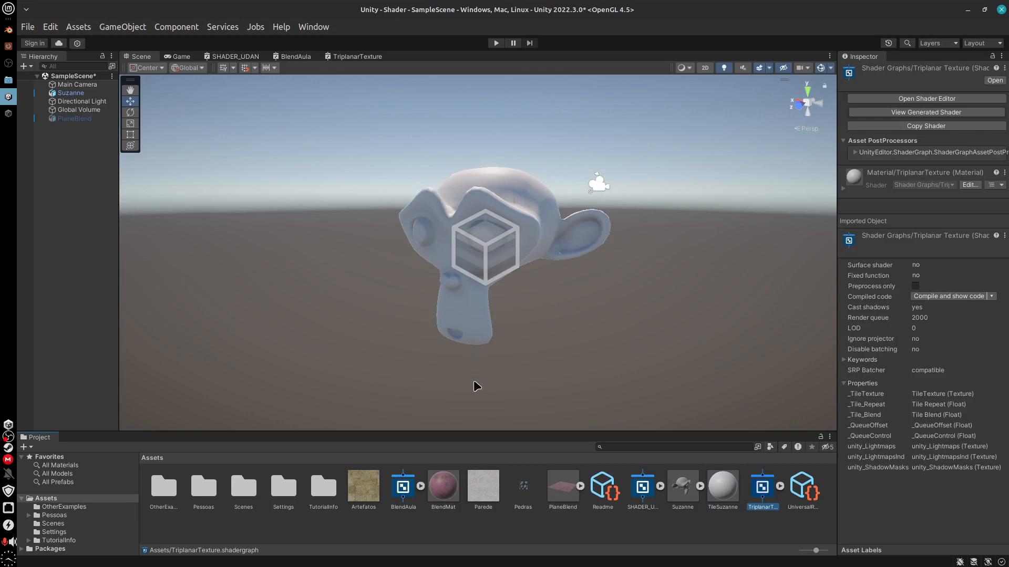
{"action": "left_click", "coordinate": [529, 221]}
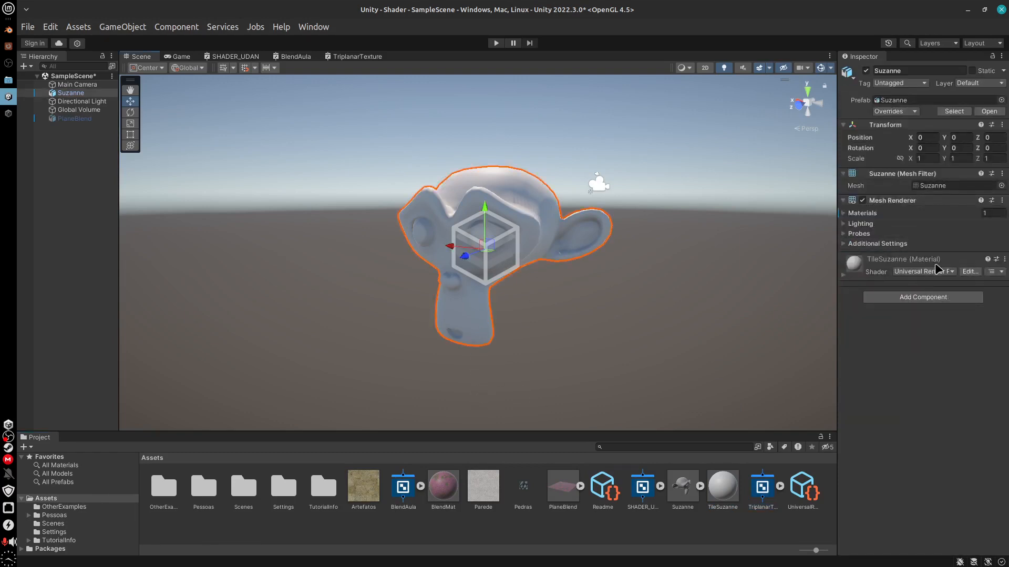
{"action": "left_click_drag", "start_coordinate": [837, 283], "coordinate": [760, 284]}
{"action": "left_click", "coordinate": [765, 275]}
{"action": "left_click", "coordinate": [868, 272]}
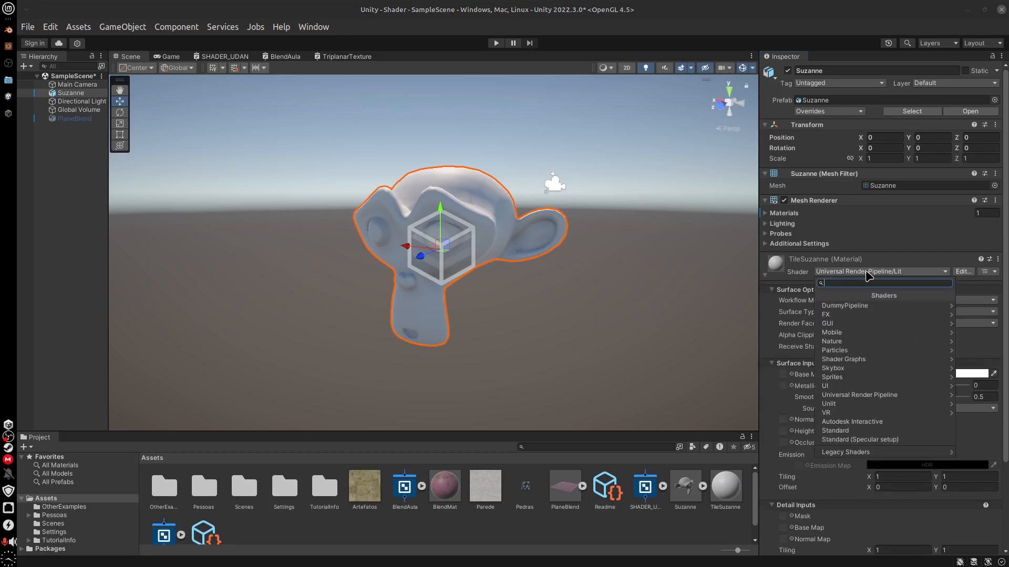
{"action": "left_click", "coordinate": [871, 363]}
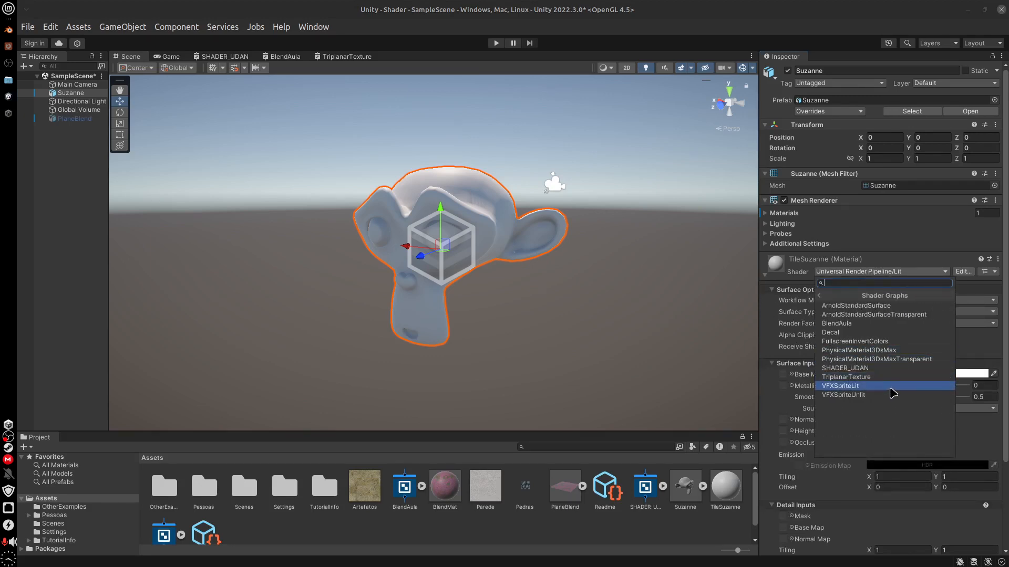
{"action": "left_click", "coordinate": [876, 378]}
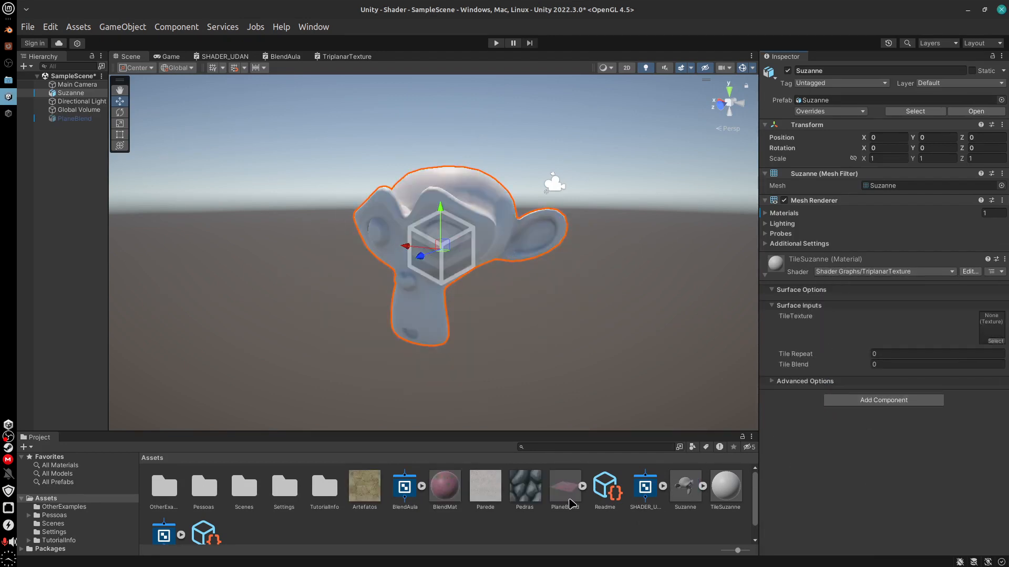
Assign the Pedras texture to the TileSuzanne material's TileTexture and set Tile Repeat to 1
{"action": "left_click_drag", "start_coordinate": [525, 492], "coordinate": [994, 329]}
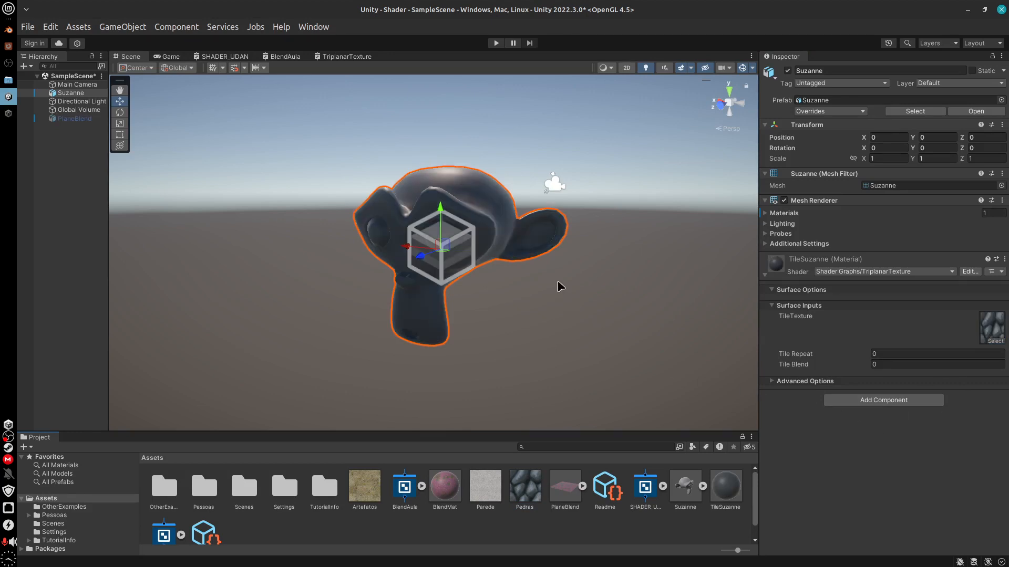
{"action": "left_click_drag", "start_coordinate": [578, 288], "coordinate": [592, 334], "text": "alt"}
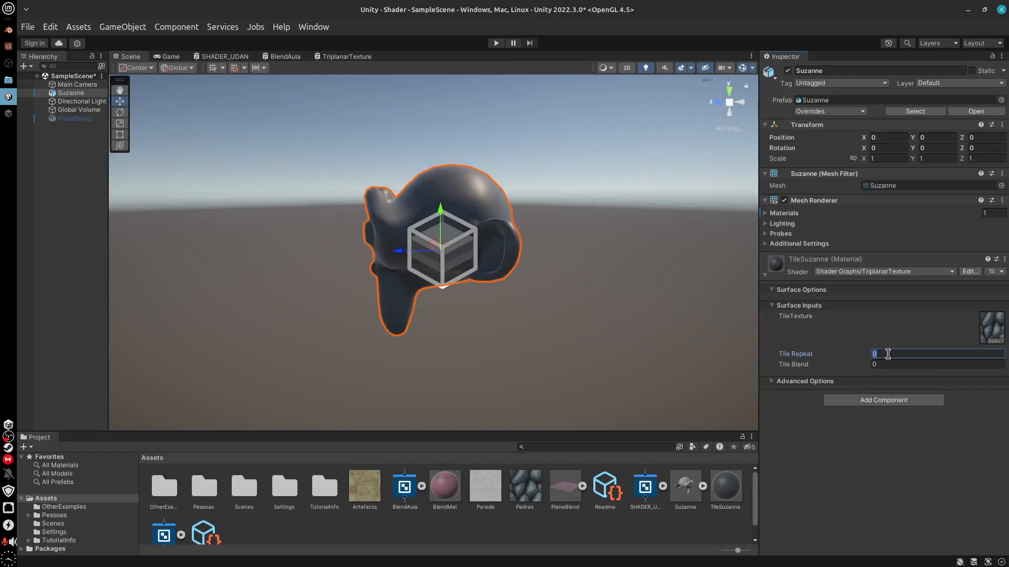
{"action": "type", "text": "1"}
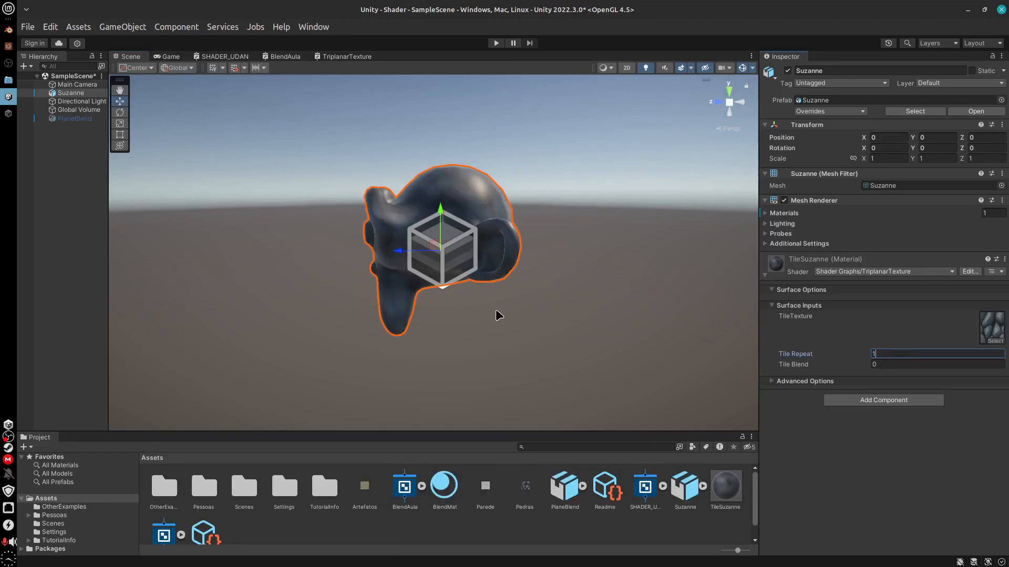
{"action": "mouse_move", "coordinate": [496, 311]}
{"action": "left_mouse_down", "text": "alt"}
{"action": "mouse_move", "coordinate": [644, 349]}
{"action": "mouse_move", "coordinate": [572, 307]}
{"action": "mouse_move", "coordinate": [503, 330]}
{"action": "mouse_move", "coordinate": [562, 313]}
{"action": "mouse_move", "coordinate": [522, 317]}
{"action": "mouse_move", "coordinate": [506, 285]}
{"action": "mouse_move", "coordinate": [455, 305]}
{"action": "mouse_move", "coordinate": [499, 302]}
{"action": "left_mouse_up", "text": "alt"}
Try Tile Blend values of 1 and 3 on the TileSuzanne material and inspect Suzanne from several angles
{"action": "left_click", "coordinate": [893, 364]}
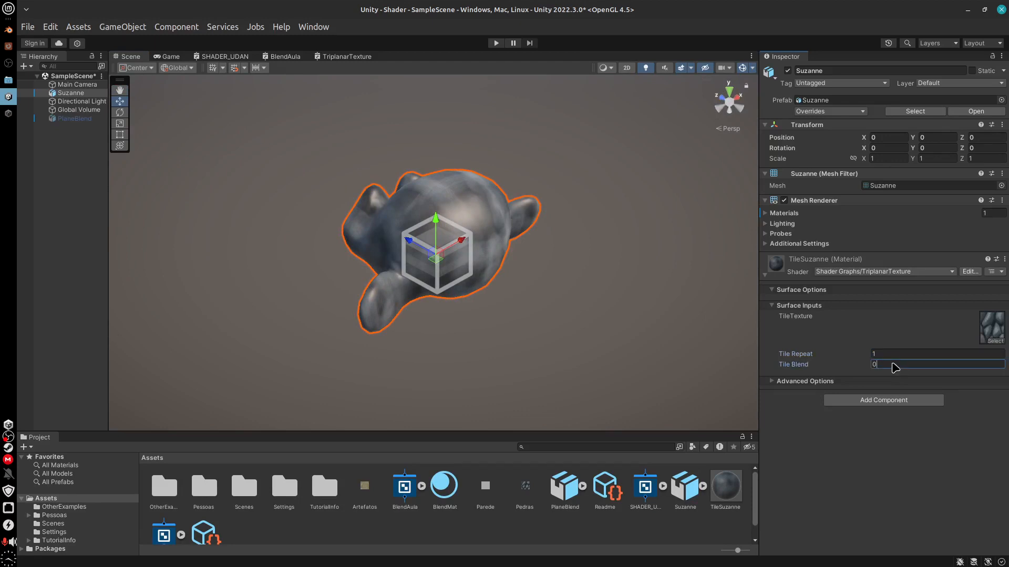
{"action": "type", "text": "1"}
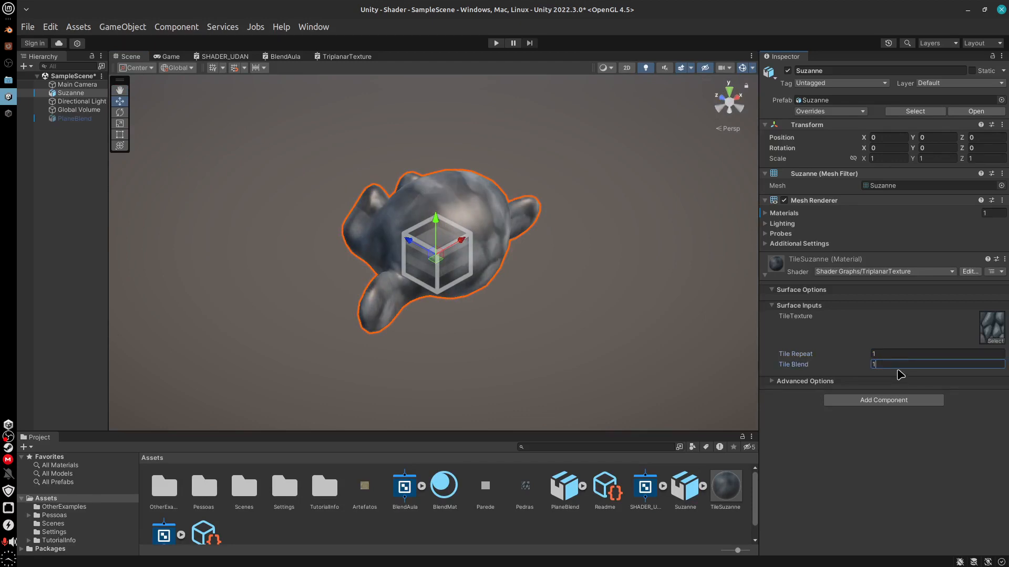
{"action": "key", "text": "BackSpace"}
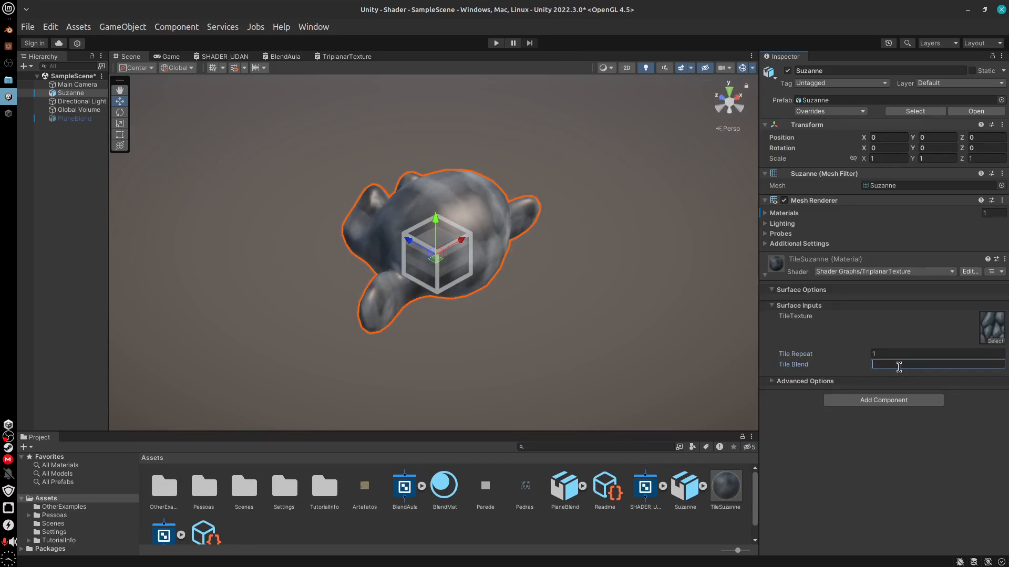
{"action": "type", "text": "3"}
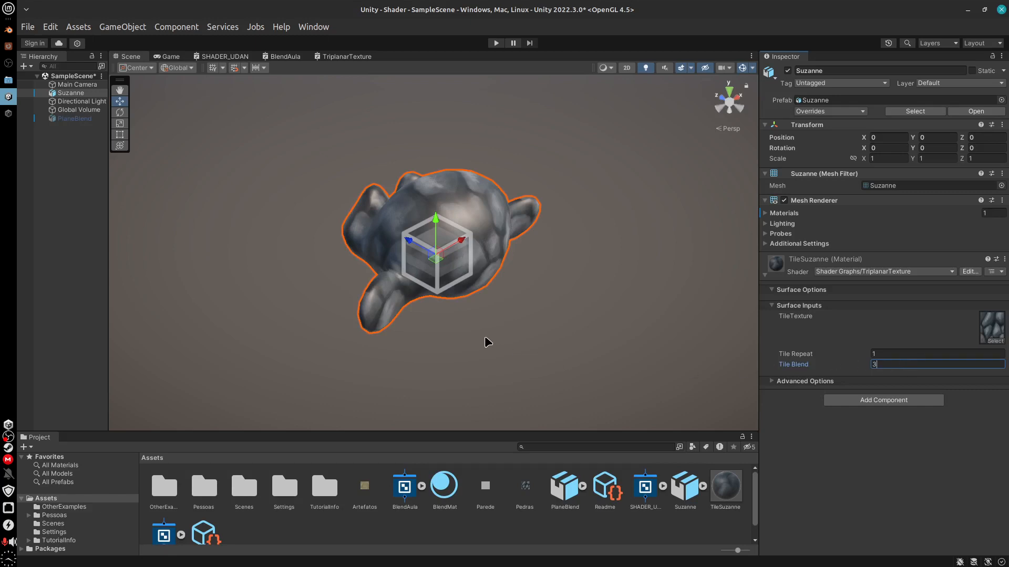
{"action": "left_click_drag", "start_coordinate": [485, 338], "coordinate": [374, 312], "text": "alt"}
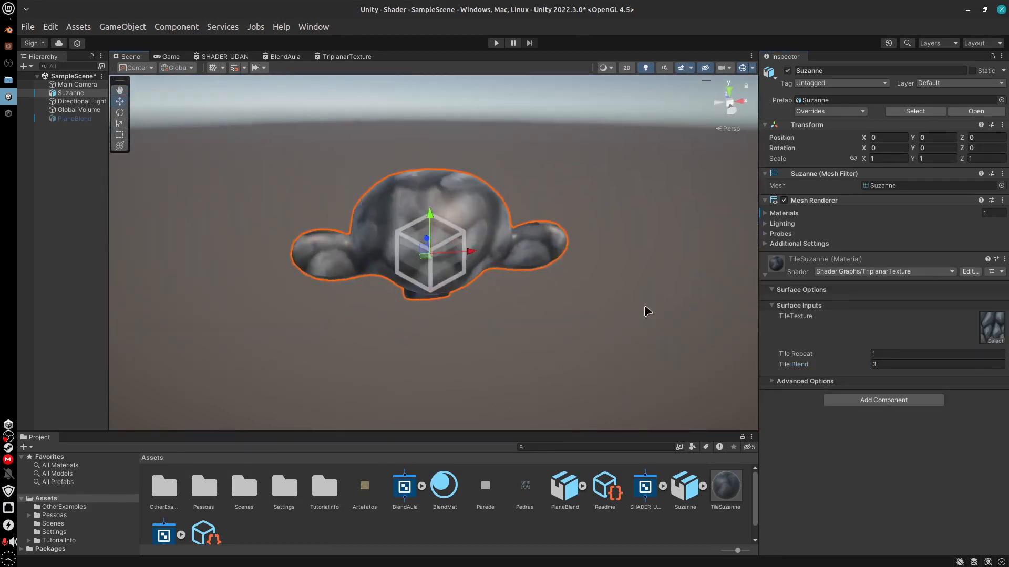
{"action": "left_click_drag", "start_coordinate": [647, 311], "coordinate": [401, 354], "text": "alt"}
Set the TileSuzanne material's Tile Blend to 2 and inspect the texture blending around Suzanne
{"action": "left_click", "coordinate": [889, 364]}
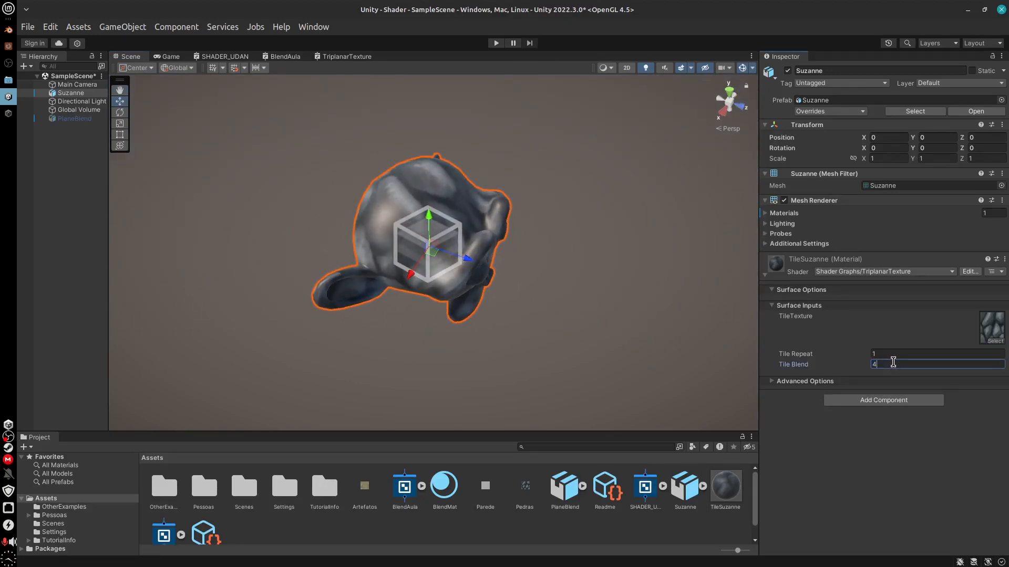
{"action": "key", "text": "BackSpace"}
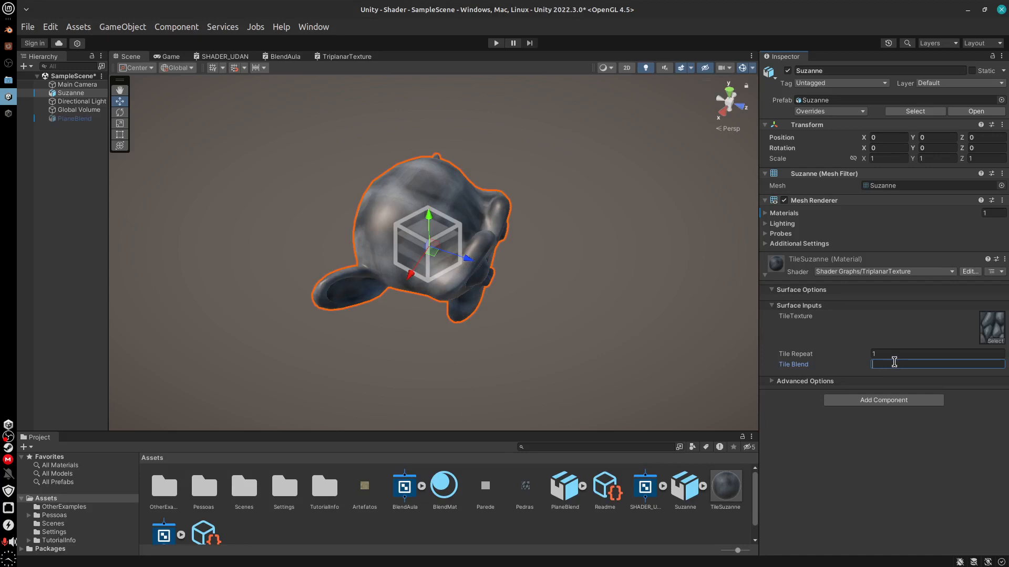
{"action": "type", "text": "2"}
{"action": "left_click_drag", "start_coordinate": [573, 414], "coordinate": [310, 330], "text": "alt"}
{"action": "left_click_drag", "start_coordinate": [539, 340], "coordinate": [514, 217], "text": "alt"}
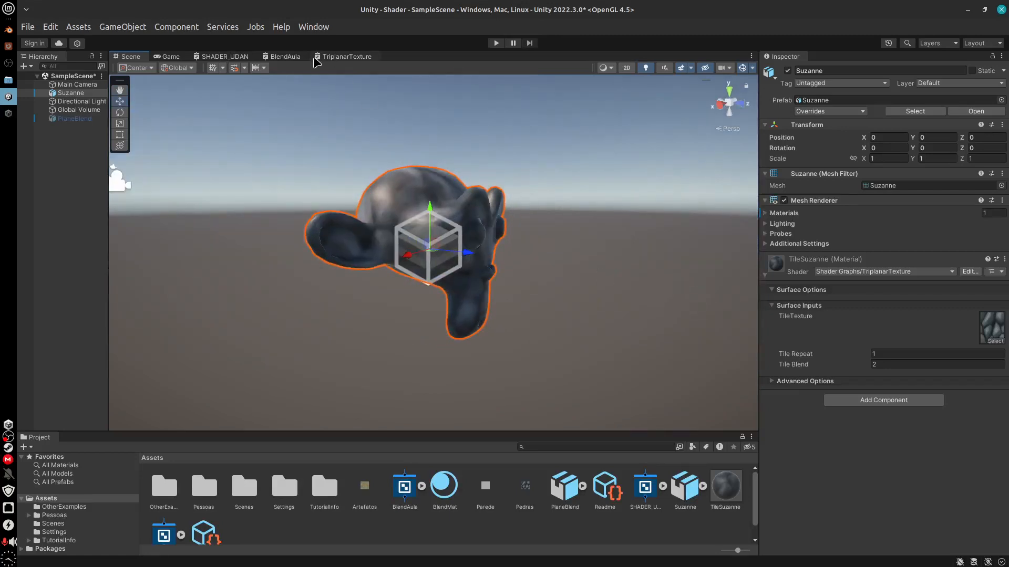
In the TriplanarTexture shader graph, add a Float node feeding the Fragment block's Smoothness input
{"action": "left_click", "coordinate": [343, 57]}
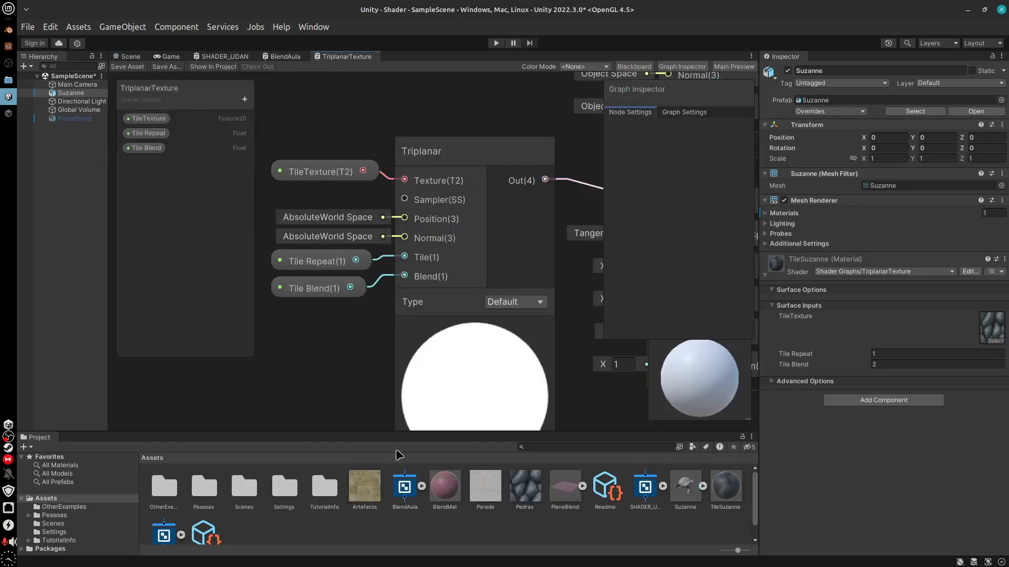
{"action": "middle_click_drag", "start_coordinate": [299, 367], "coordinate": [193, 367]}
{"action": "middle_click_drag", "start_coordinate": [545, 418], "coordinate": [450, 413]}
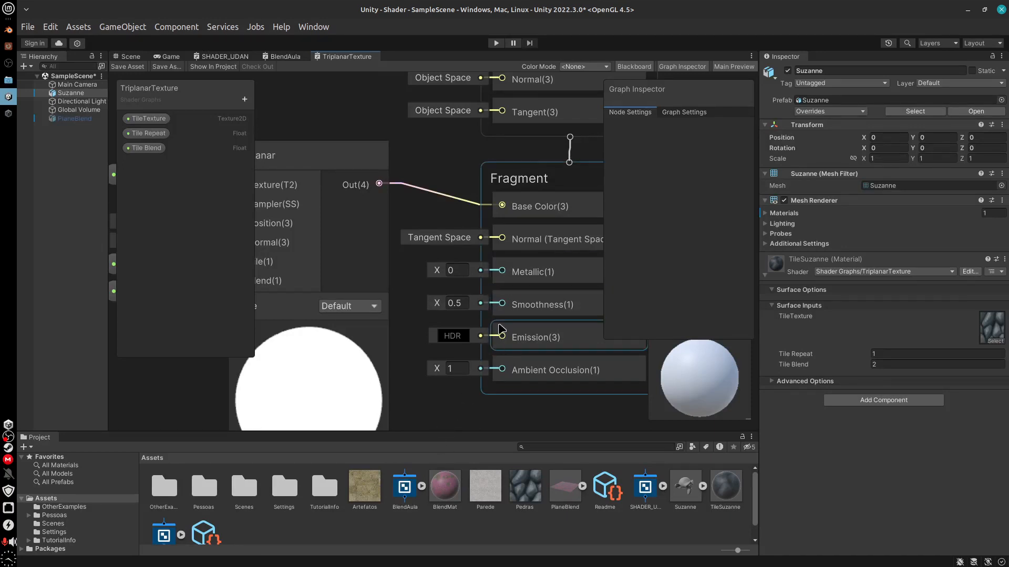
{"action": "key", "text": "space"}
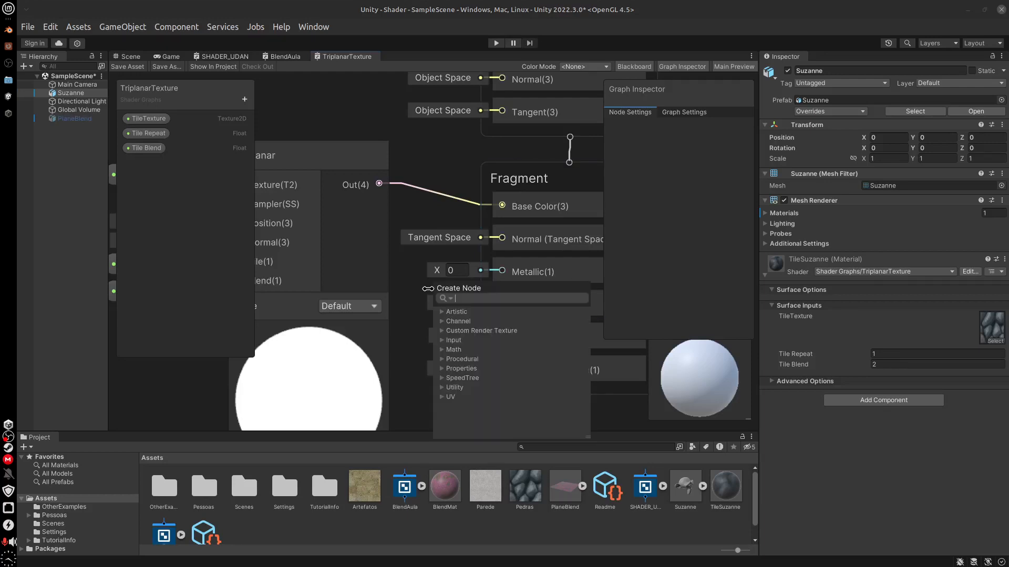
{"action": "type", "text": "flo"}
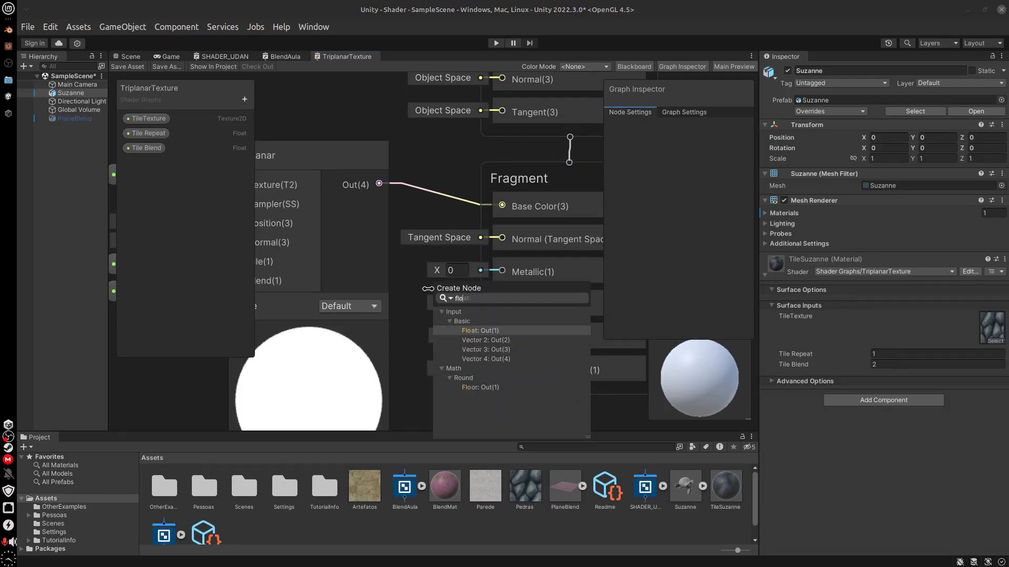
{"action": "type", "text": "at"}
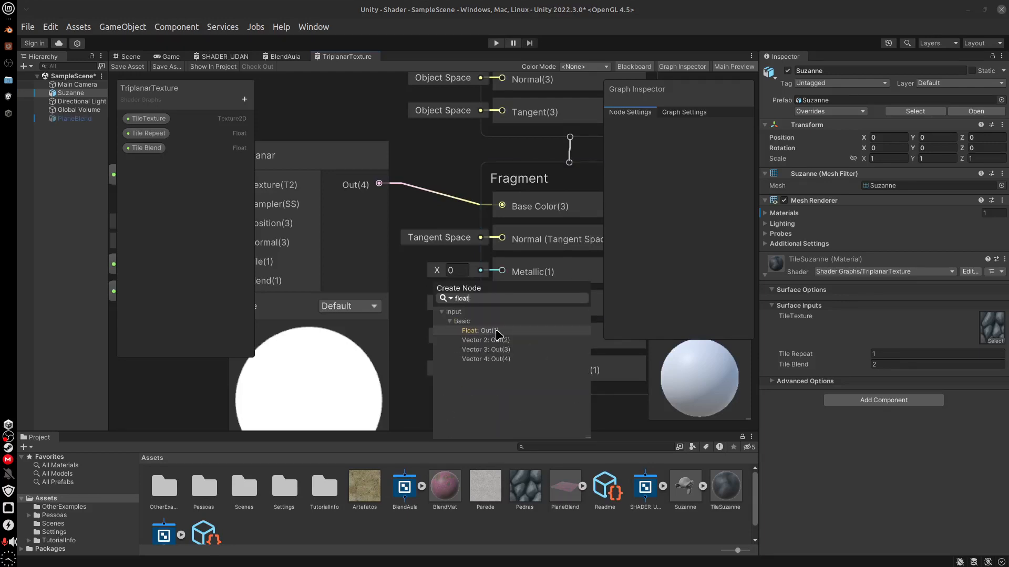
{"action": "left_click", "coordinate": [495, 334]}
{"action": "left_click_drag", "start_coordinate": [408, 274], "coordinate": [431, 298]}
Convert the Float node into a property named Smoothness and align its node with the Fragment's Smoothness input
{"action": "right_click", "coordinate": [431, 299]}
{"action": "mouse_move", "coordinate": [522, 435]}
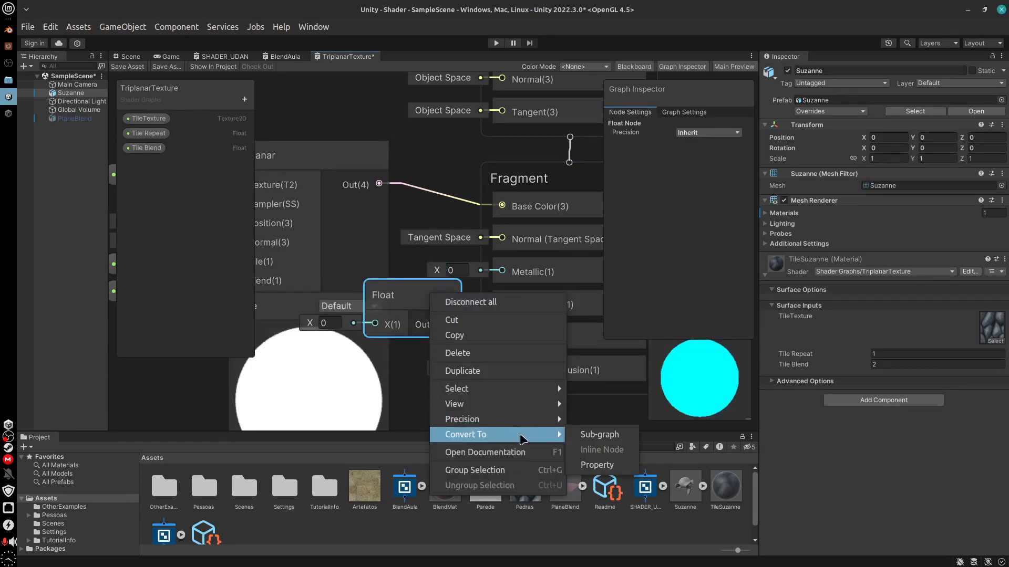
{"action": "left_click", "coordinate": [597, 465]}
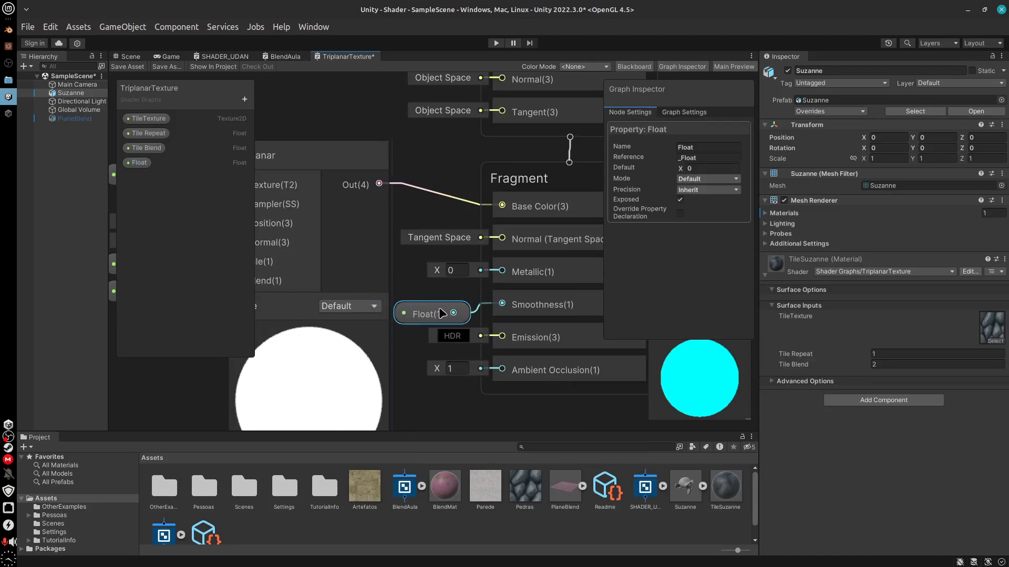
{"action": "double_click", "coordinate": [141, 163]}
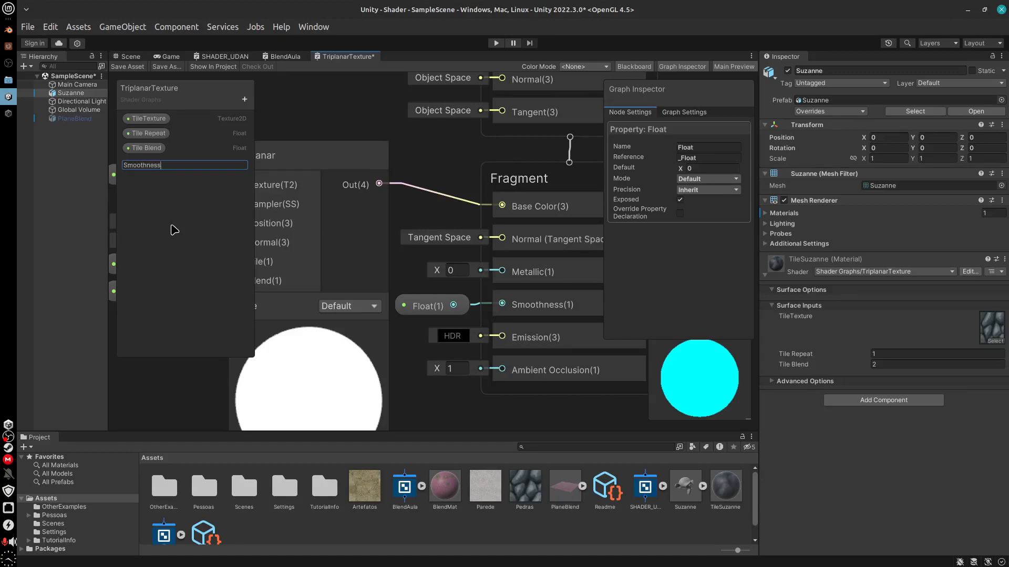
{"action": "key", "text": "Return"}
{"action": "left_click", "coordinate": [419, 314]}
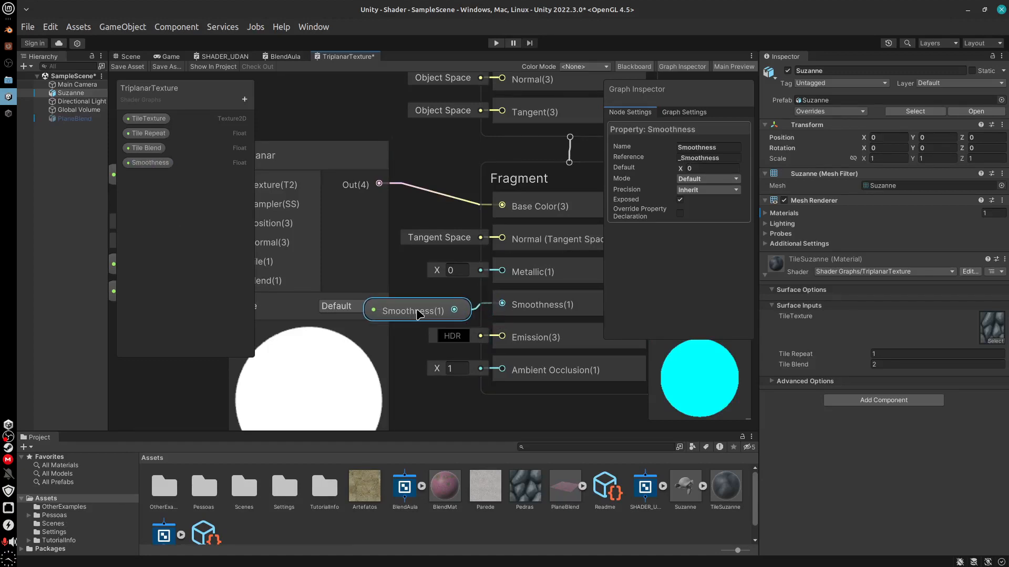
{"action": "left_click_drag", "start_coordinate": [419, 314], "coordinate": [426, 309]}
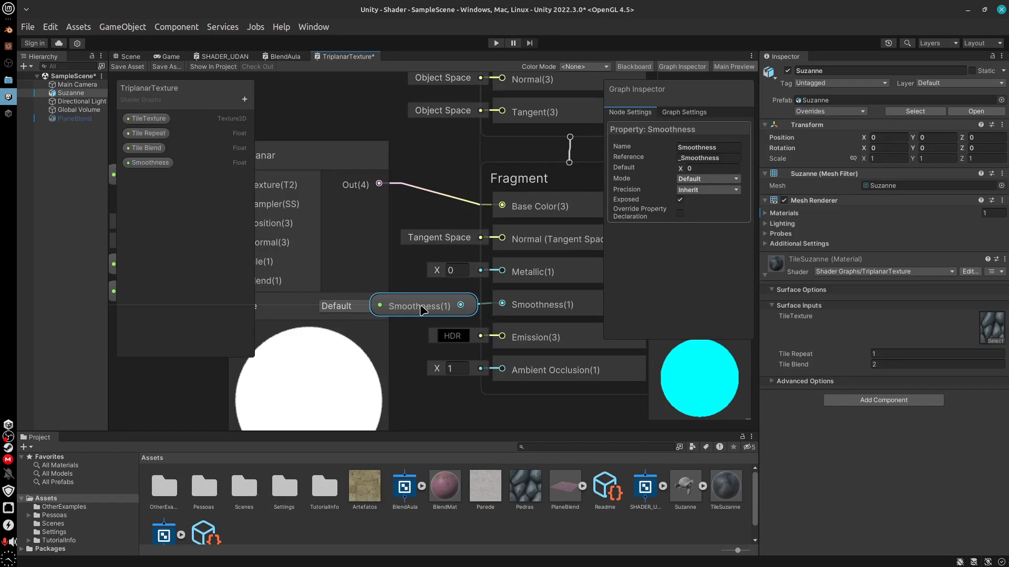
Set the Smoothness property's mode to Slider and add a Float node feeding the Fragment block's Metallic input
{"action": "left_click", "coordinate": [714, 179]}
{"action": "left_click", "coordinate": [699, 205]}
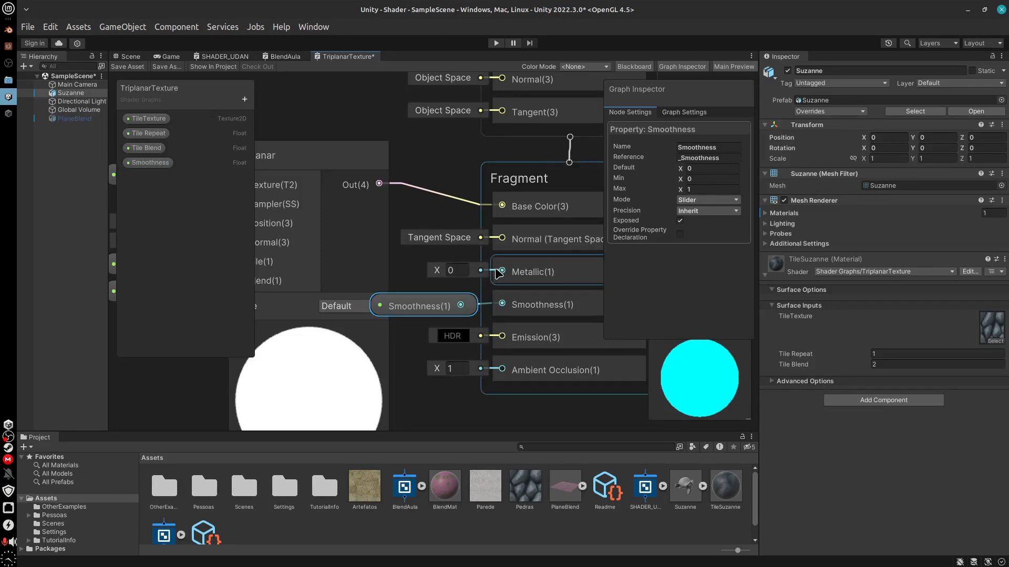
{"action": "key", "text": "space"}
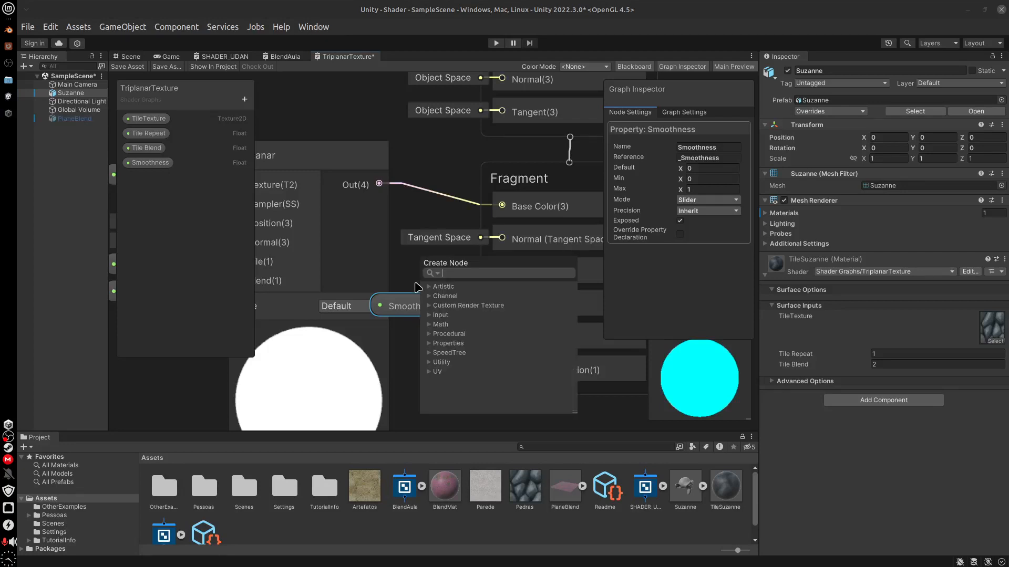
{"action": "type", "text": "floa"}
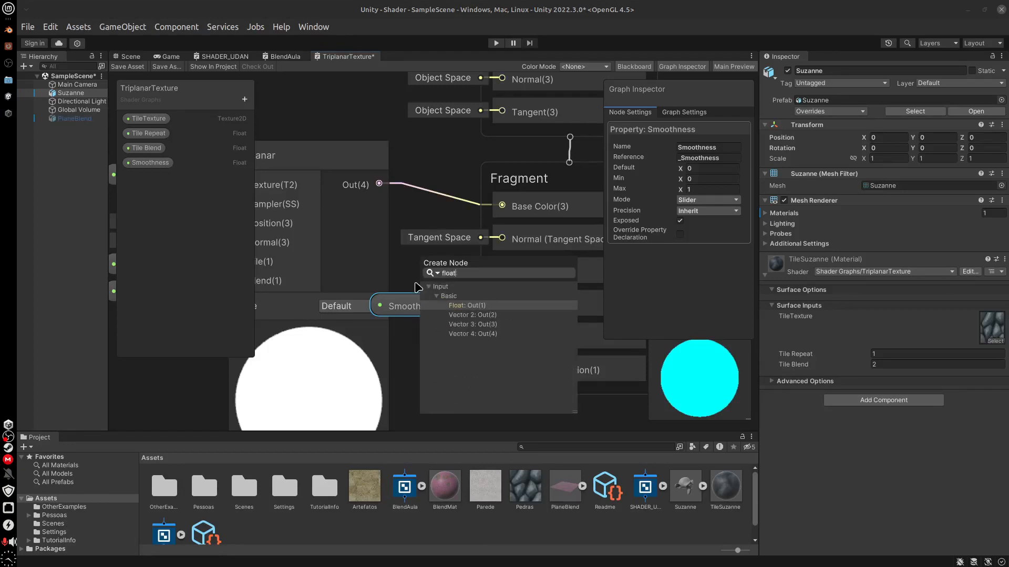
{"action": "type", "text": "t"}
{"action": "left_click", "coordinate": [475, 307]}
{"action": "left_click_drag", "start_coordinate": [398, 247], "coordinate": [440, 247]}
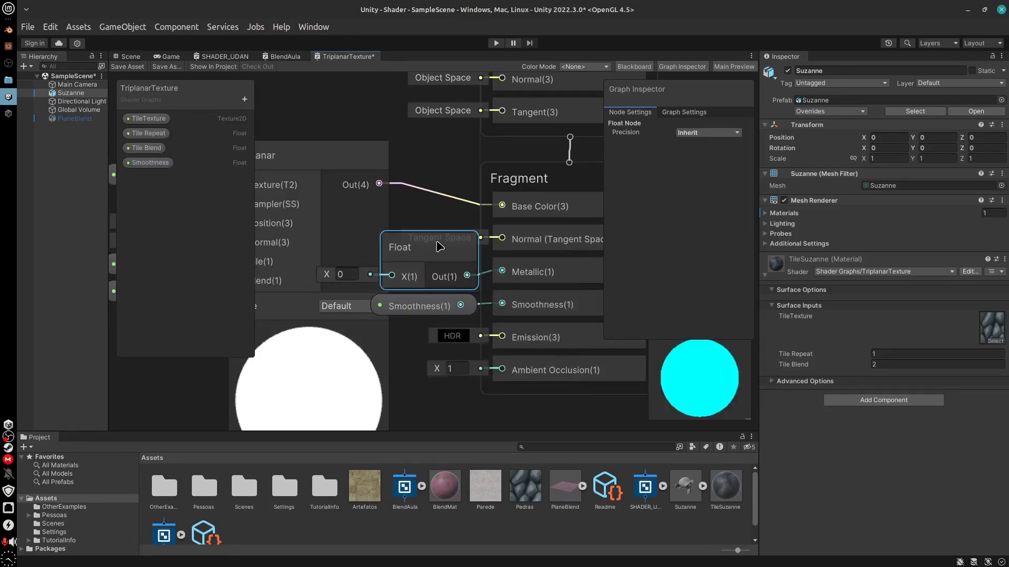
Convert the new Float node into a property and set its mode to Slider
{"action": "right_click", "coordinate": [435, 251]}
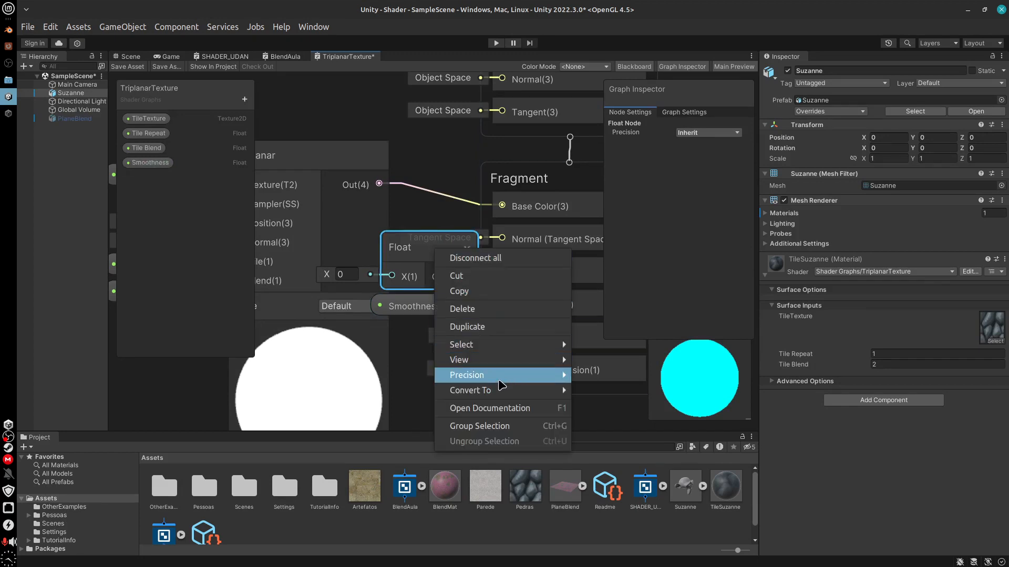
{"action": "left_click", "coordinate": [616, 421]}
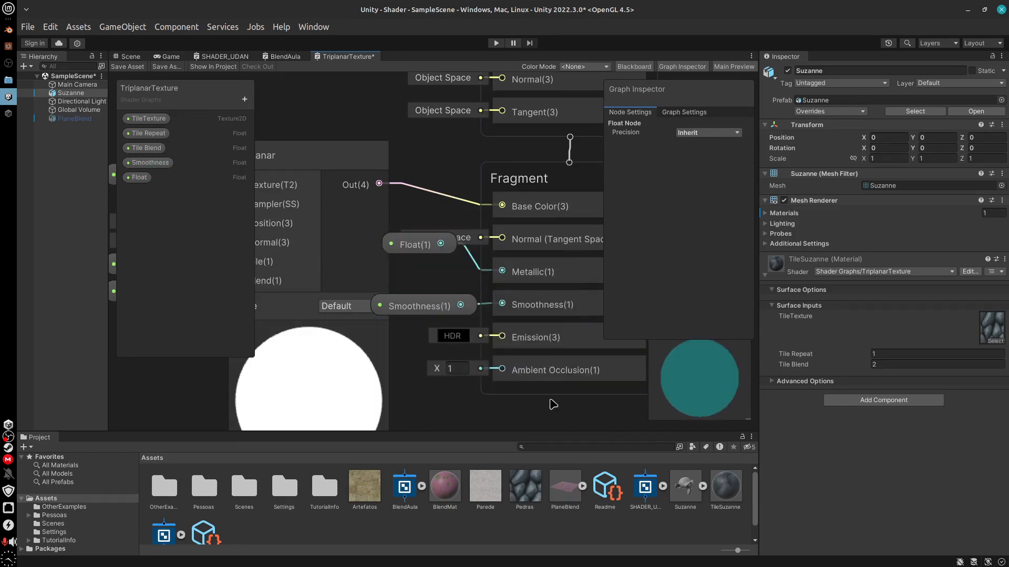
{"action": "left_click", "coordinate": [140, 178]}
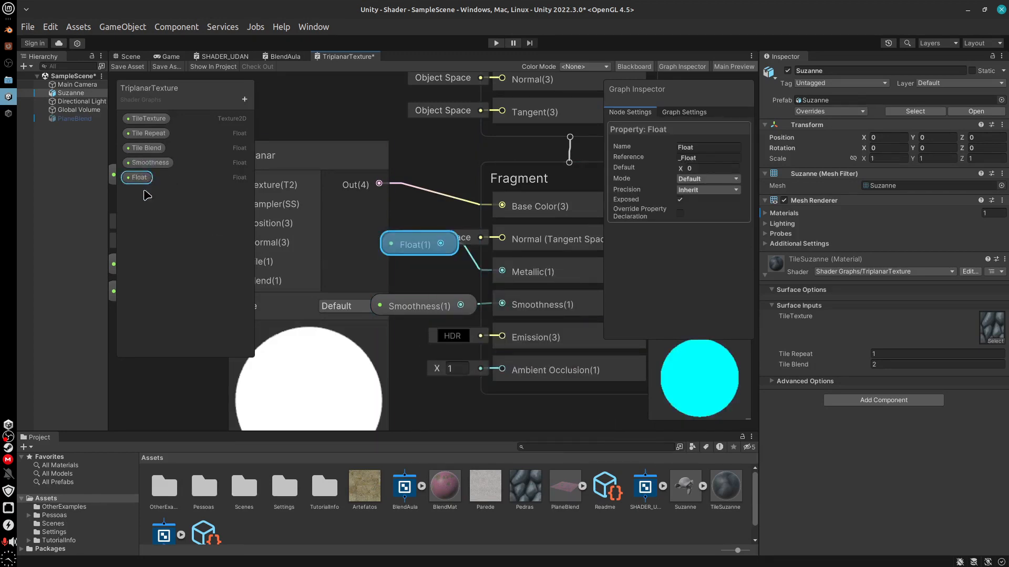
{"action": "left_click", "coordinate": [714, 179]}
{"action": "left_click", "coordinate": [689, 207]}
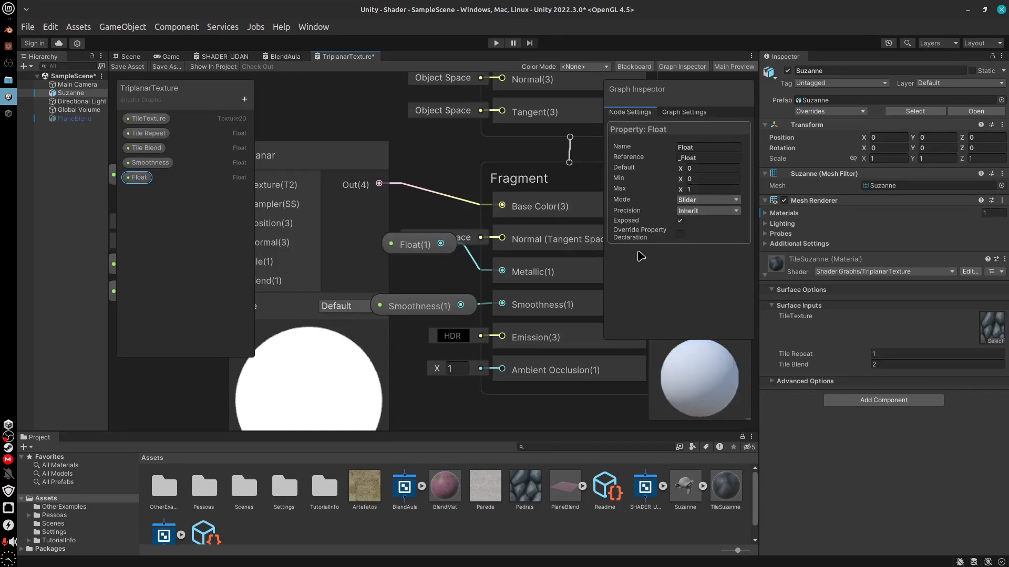
Rename the Float property as Metallic and save the shader graph asset
{"action": "right_click", "coordinate": [142, 178]}
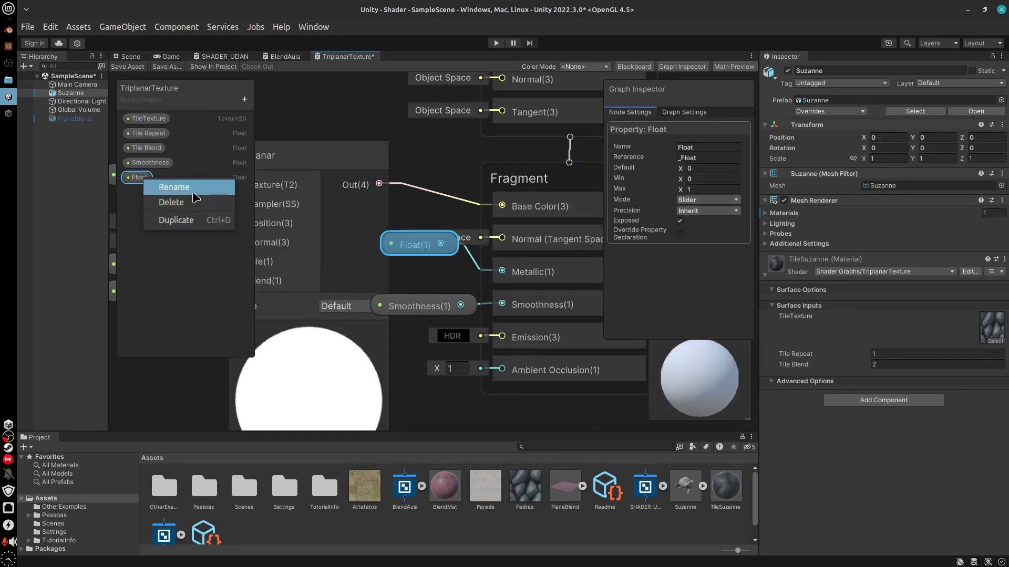
{"action": "left_click", "coordinate": [179, 187]}
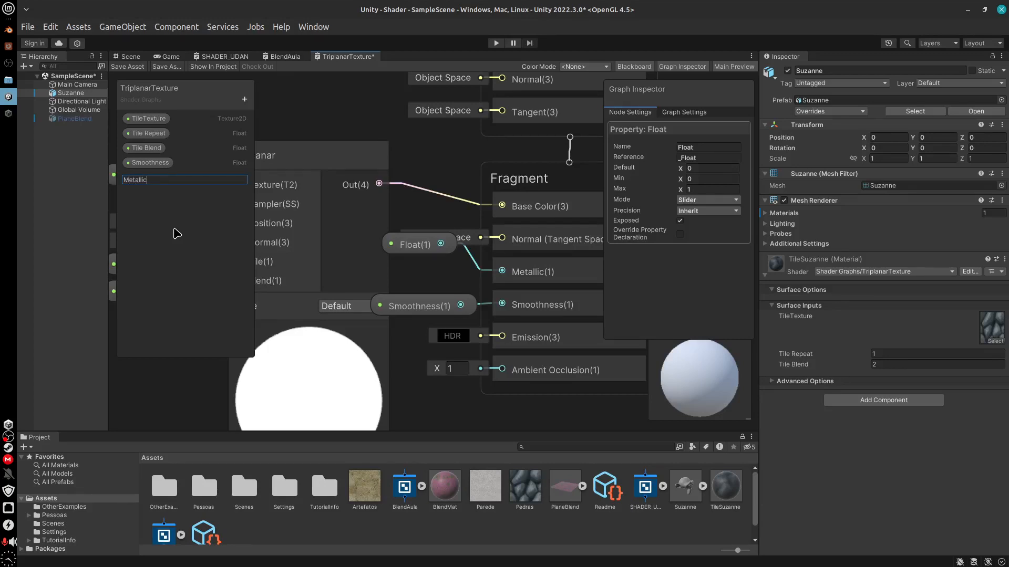
{"action": "key", "text": "Return"}
{"action": "left_click", "coordinate": [127, 67]}
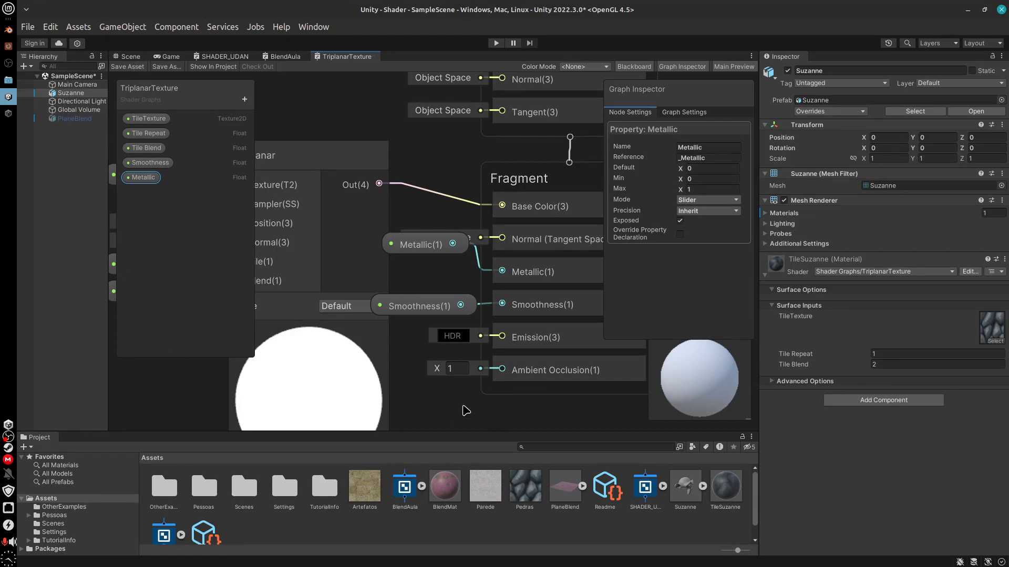
Hide the Blackboard and Graph Inspector, and line up the Metallic and Smoothness nodes with their Fragment inputs
{"action": "mouse_move", "coordinate": [465, 407]}
{"action": "middle_mouse_down"}
{"action": "mouse_move", "coordinate": [503, 404]}
{"action": "mouse_move", "coordinate": [473, 396]}
{"action": "middle_mouse_up"}
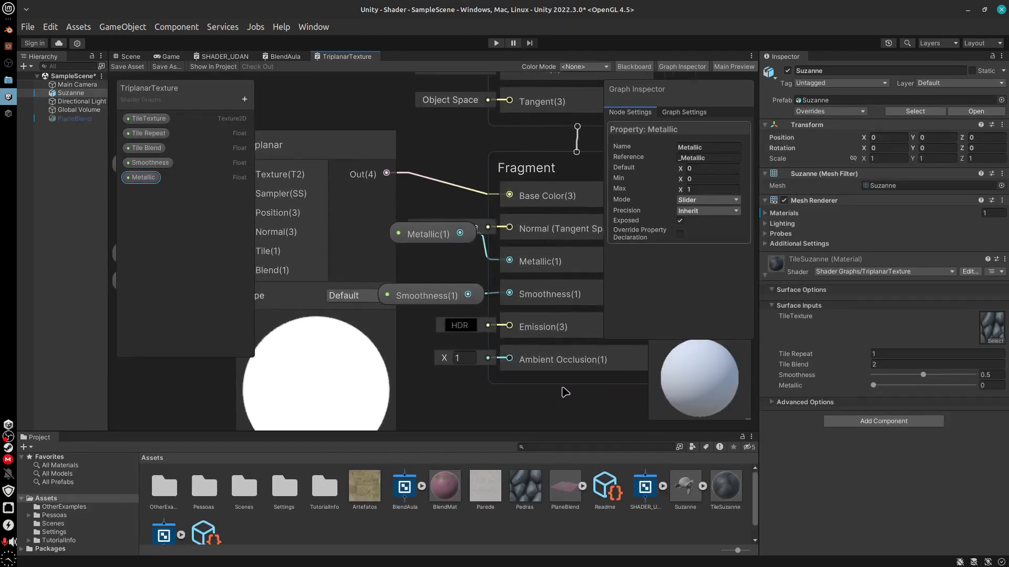
{"action": "left_click", "coordinate": [633, 67]}
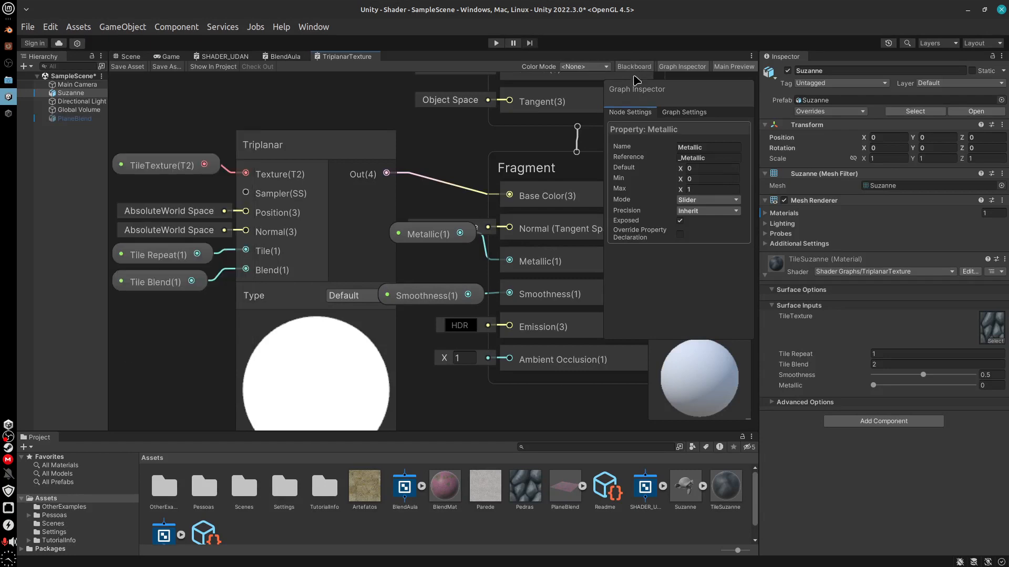
{"action": "left_click", "coordinate": [684, 67]}
{"action": "middle_click_drag", "start_coordinate": [520, 410], "coordinate": [461, 399]}
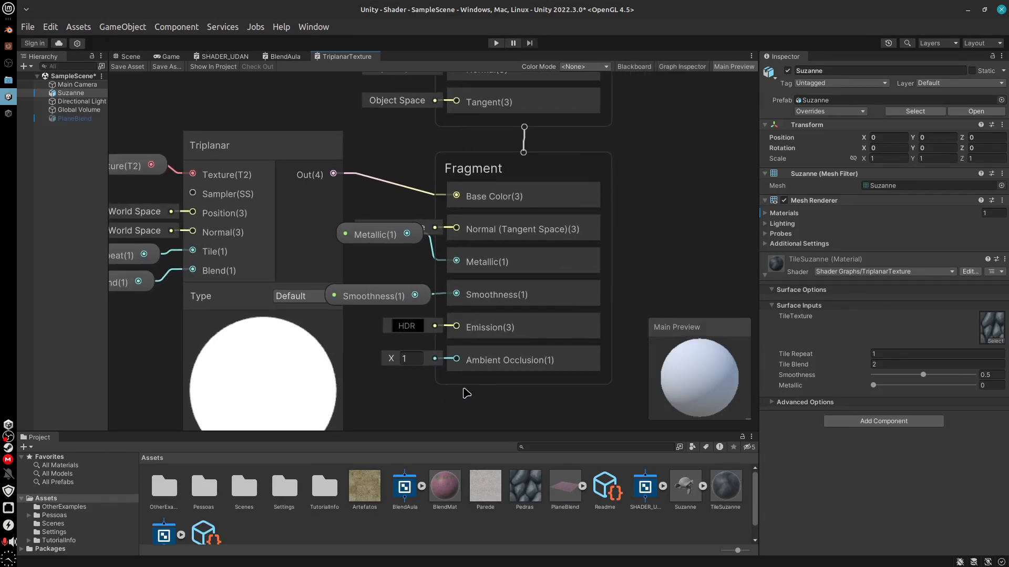
{"action": "left_click_drag", "start_coordinate": [392, 240], "coordinate": [394, 268]}
{"action": "left_click_drag", "start_coordinate": [394, 303], "coordinate": [389, 297]}
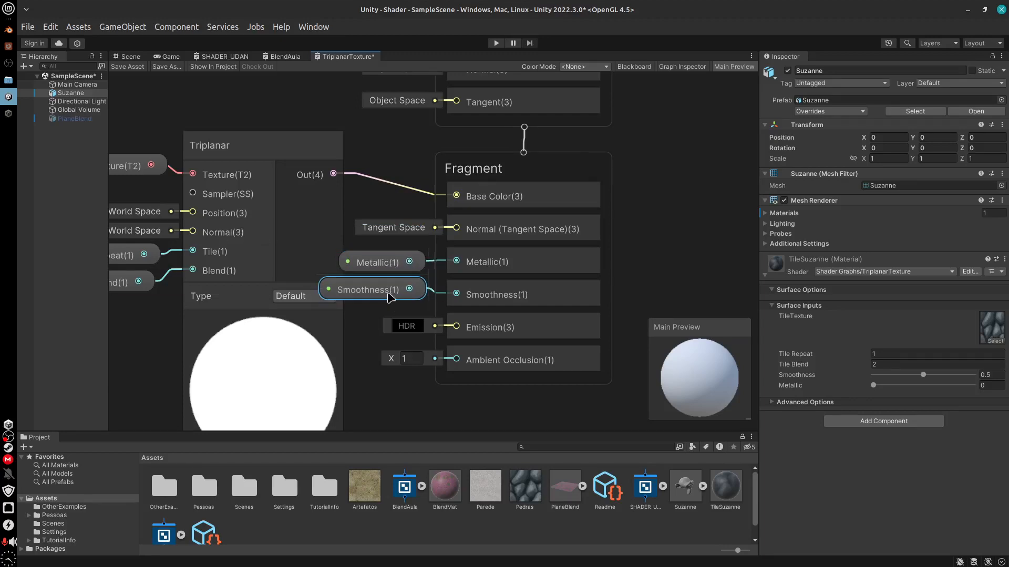
{"action": "left_click", "coordinate": [376, 263]}
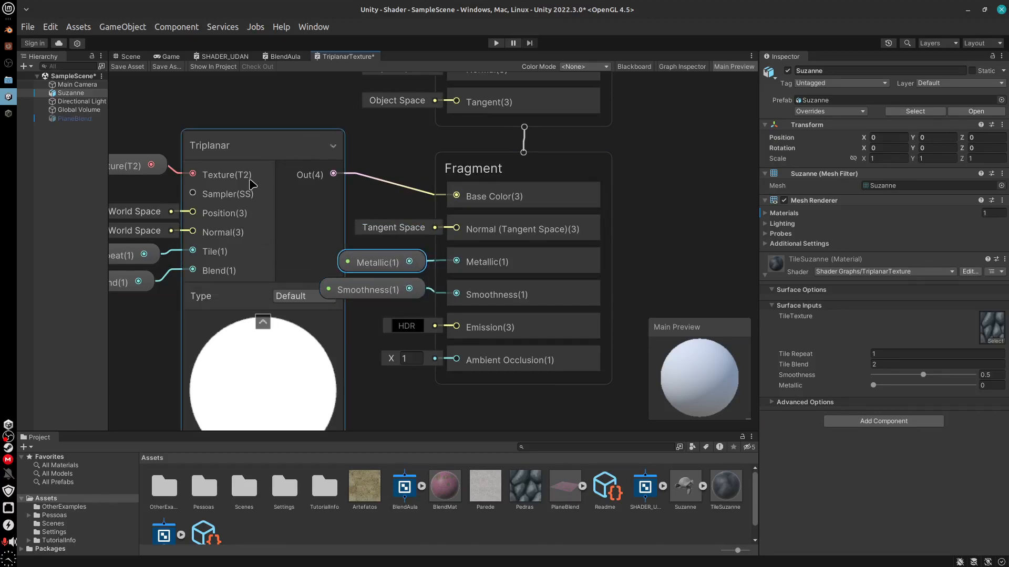
Move the Triplanar node and its input property nodes away from the Metallic and Smoothness nodes, and save the shader graph
{"action": "middle_click_drag", "start_coordinate": [274, 234], "coordinate": [432, 223]}
{"action": "left_click_drag", "start_coordinate": [191, 100], "coordinate": [450, 342]}
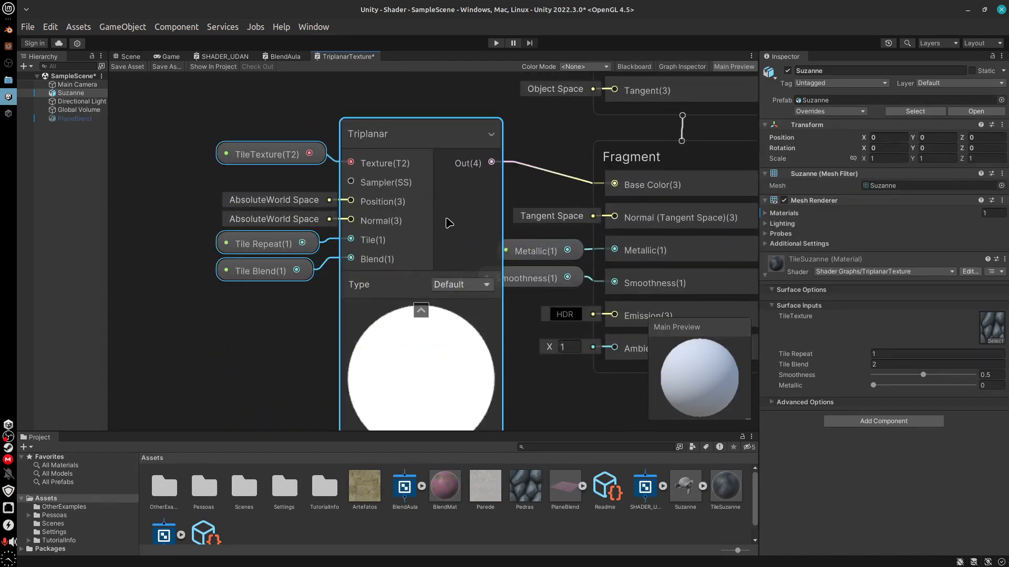
{"action": "left_click_drag", "start_coordinate": [426, 140], "coordinate": [389, 140]}
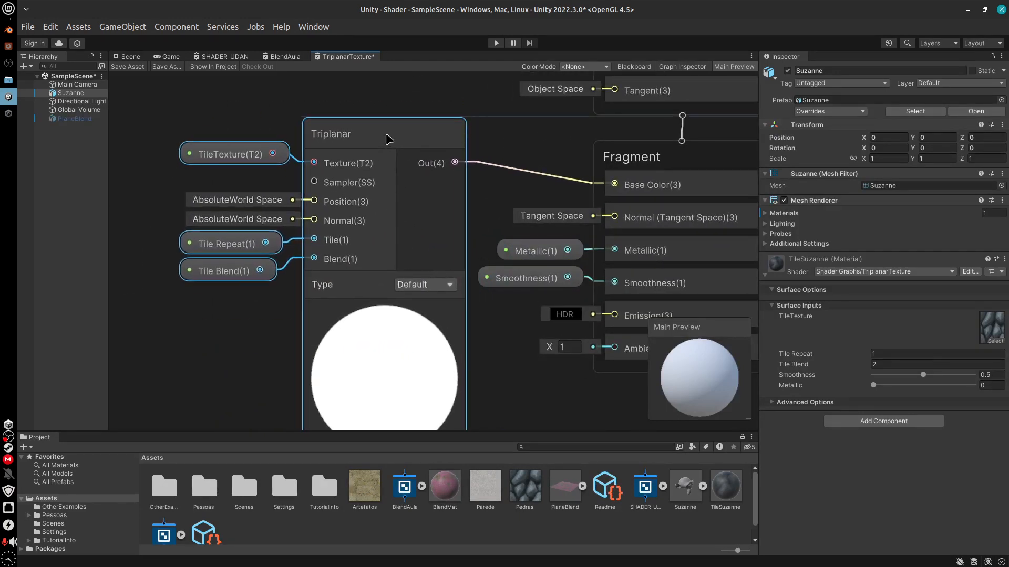
{"action": "middle_click_drag", "start_coordinate": [502, 372], "coordinate": [446, 368]}
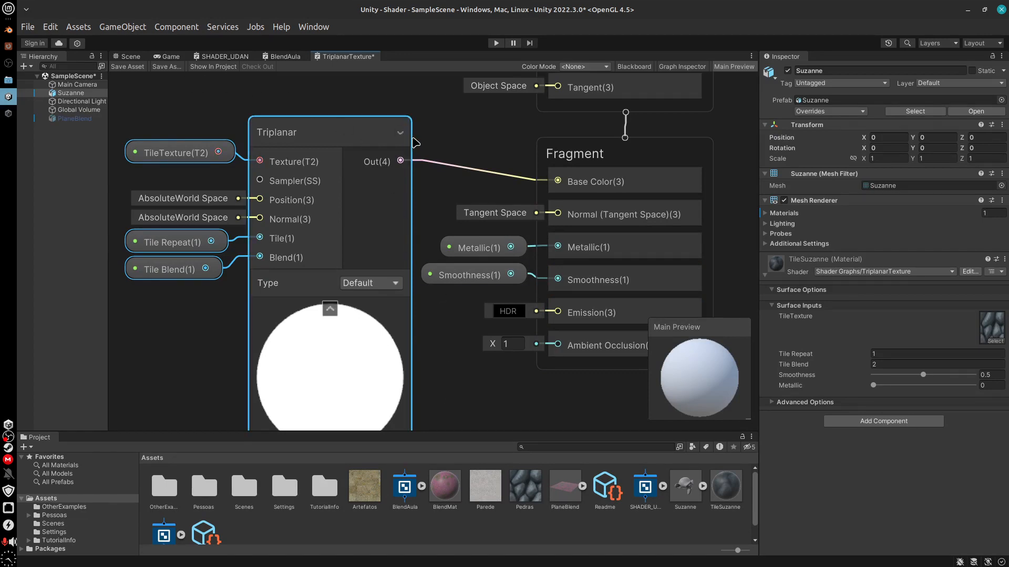
{"action": "left_click", "coordinate": [128, 66]}
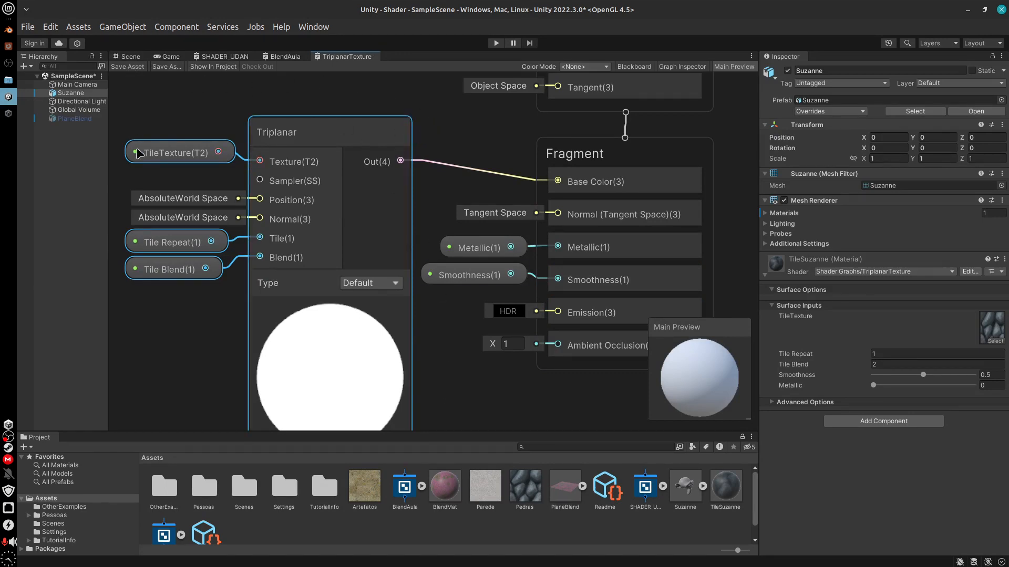
In the Scene view, set the TileSuzanne material's Smoothness to about 0.003 with Metallic at 0 and inspect Suzanne
{"action": "left_click", "coordinate": [131, 56]}
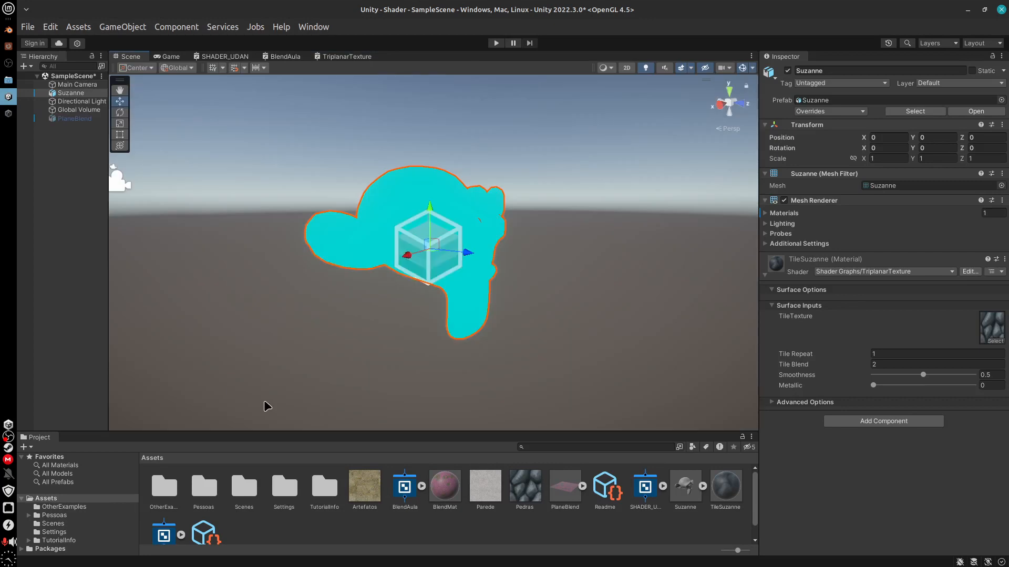
{"action": "left_click_drag", "start_coordinate": [923, 374], "coordinate": [874, 390]}
{"action": "left_click_drag", "start_coordinate": [874, 386], "coordinate": [844, 396]}
{"action": "mouse_move", "coordinate": [581, 317]}
{"action": "middle_mouse_down"}
{"action": "mouse_move", "coordinate": [536, 324]}
{"action": "mouse_move", "coordinate": [578, 308]}
{"action": "middle_mouse_up"}
{"action": "left_click_drag", "start_coordinate": [578, 308], "coordinate": [472, 213], "text": "alt"}
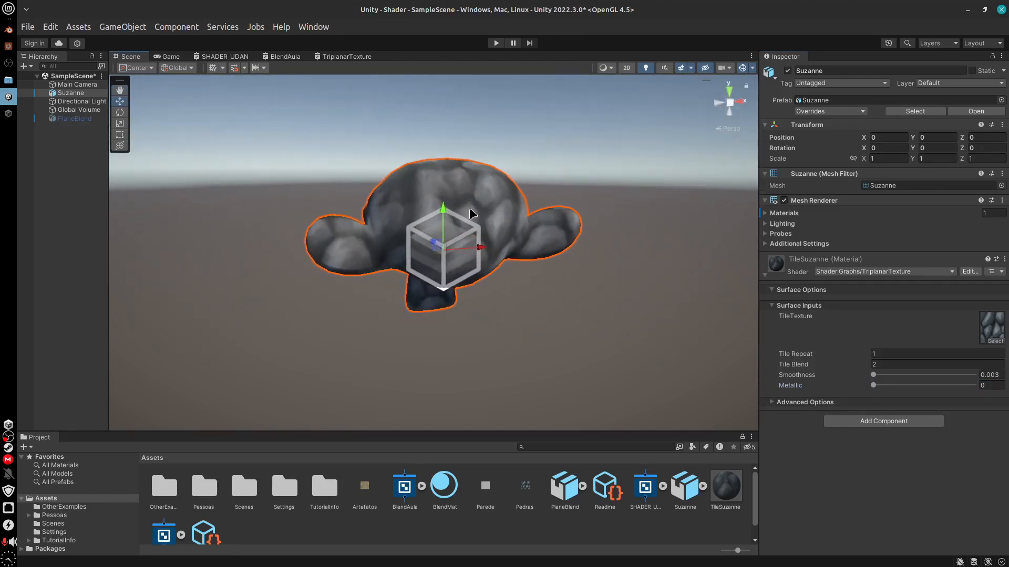
Hide the Global Volume in the Scene view, inspect Suzanne from the front, and show the TileSuzanne material's properties
{"action": "left_click", "coordinate": [96, 110]}
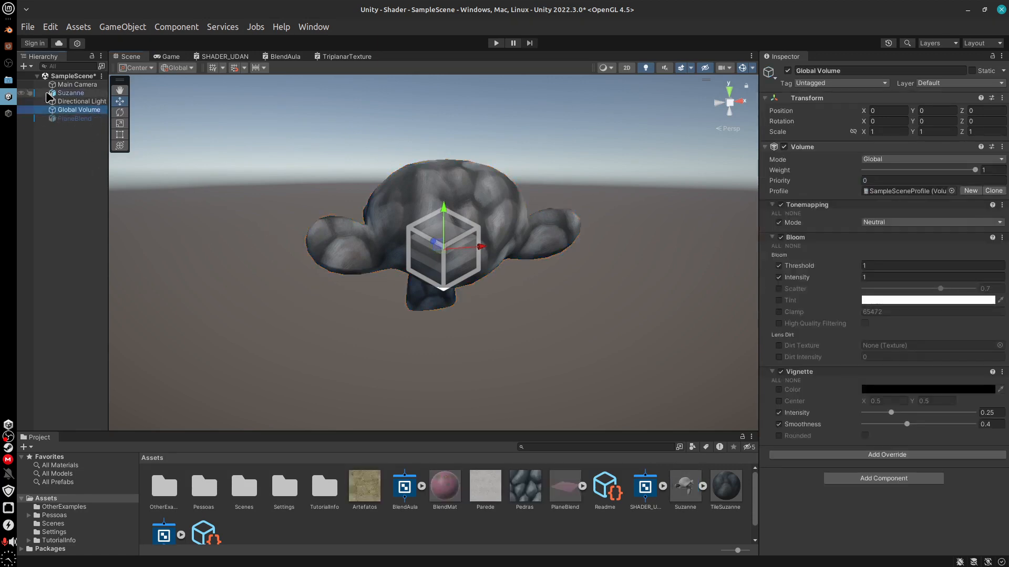
{"action": "left_click", "coordinate": [21, 110]}
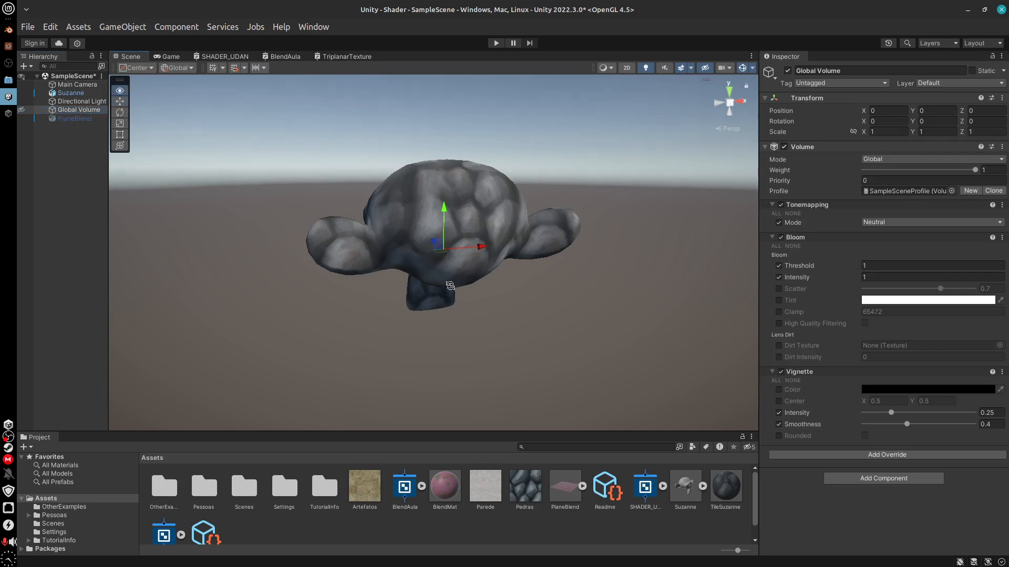
{"action": "left_click_drag", "start_coordinate": [346, 354], "coordinate": [540, 337], "text": "alt"}
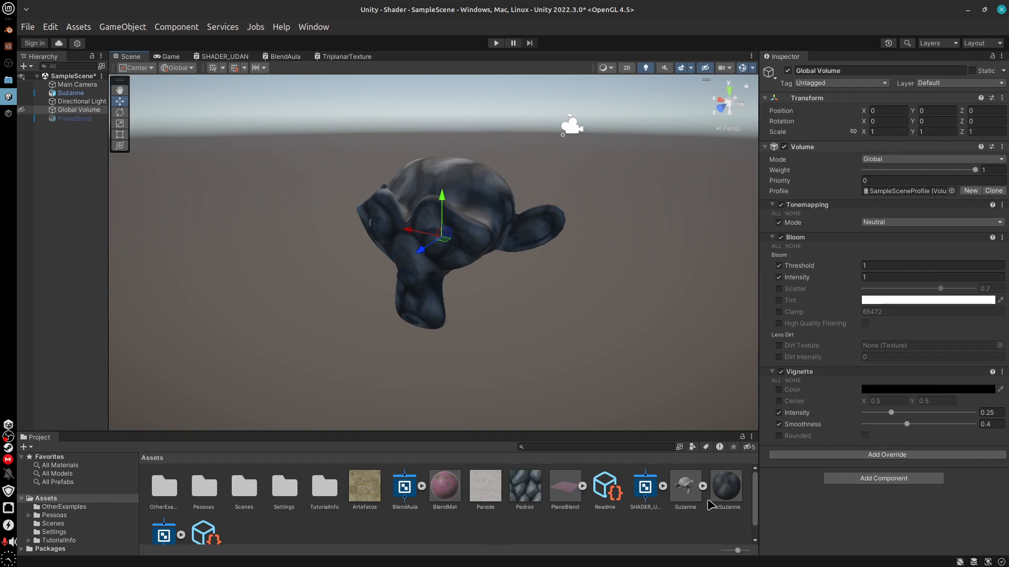
{"action": "left_click", "coordinate": [726, 491]}
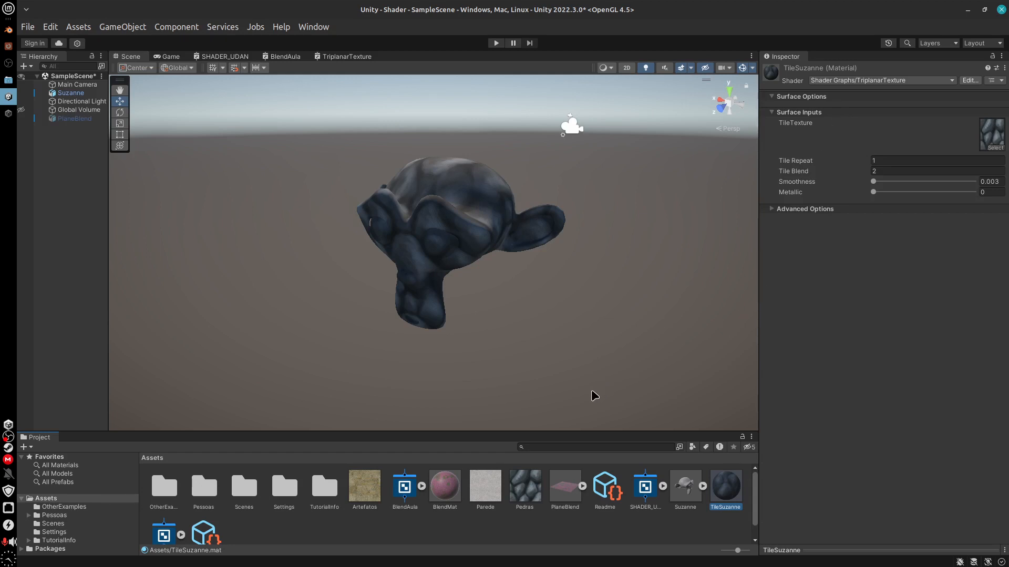
Add a cylinder to the scene and move it beside Suzanne to about X 3.3
{"action": "left_click", "coordinate": [122, 27]}
{"action": "mouse_move", "coordinate": [174, 106]}
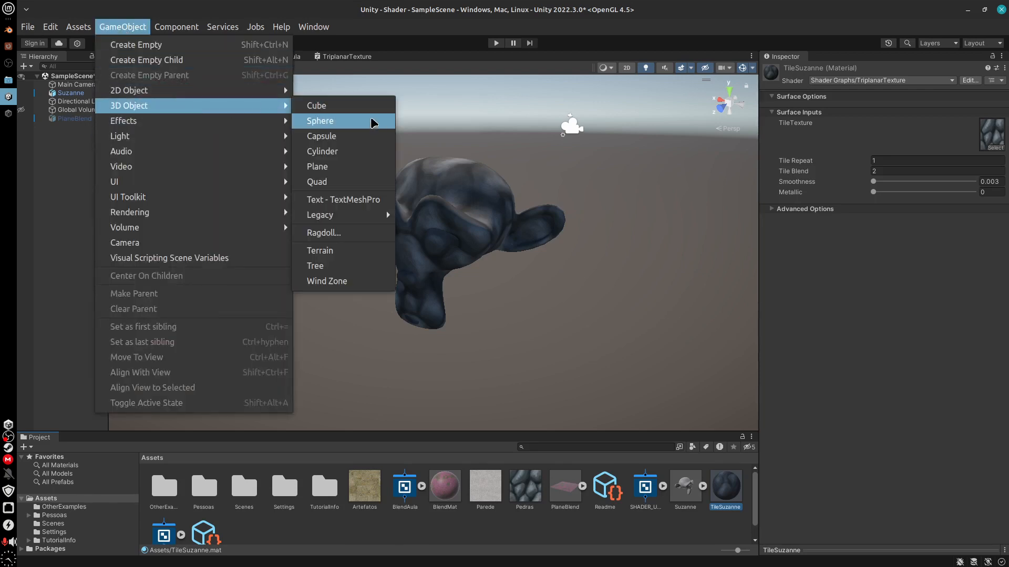
{"action": "left_click", "coordinate": [353, 152]}
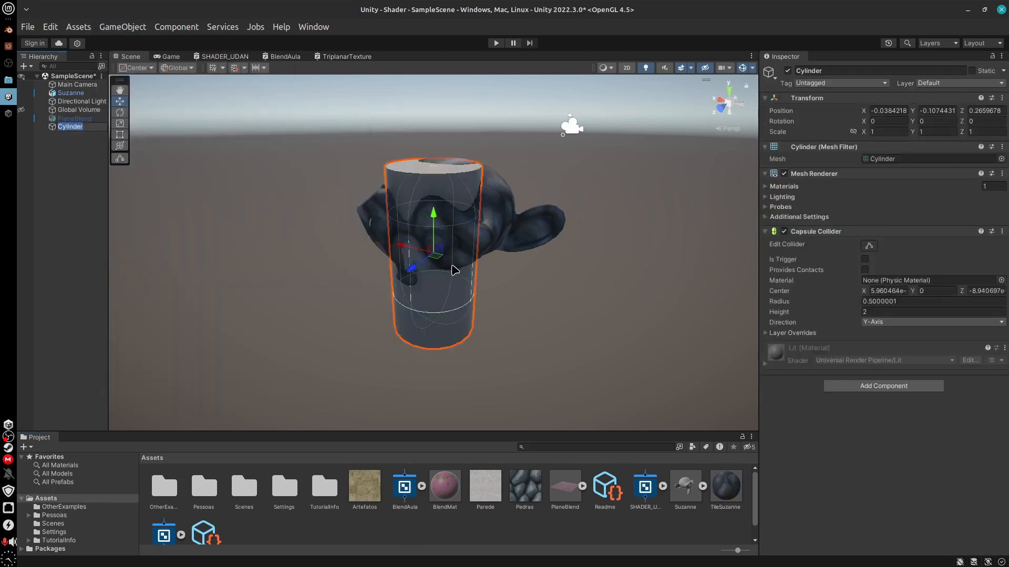
{"action": "left_click_drag", "start_coordinate": [410, 253], "coordinate": [227, 210]}
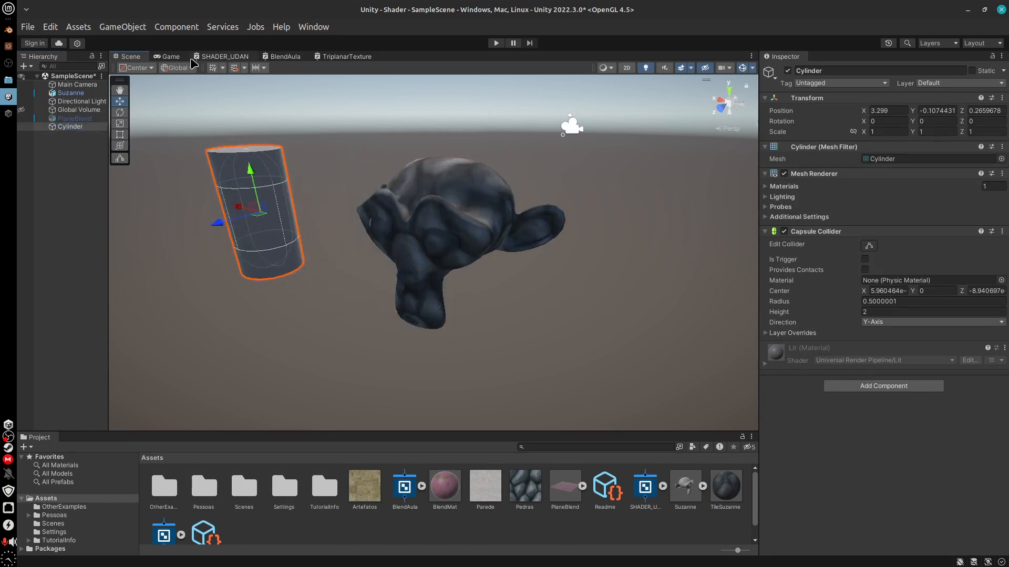
Add a capsule to the scene and move it to Suzanne's other side, at about X -2
{"action": "left_click", "coordinate": [134, 27]}
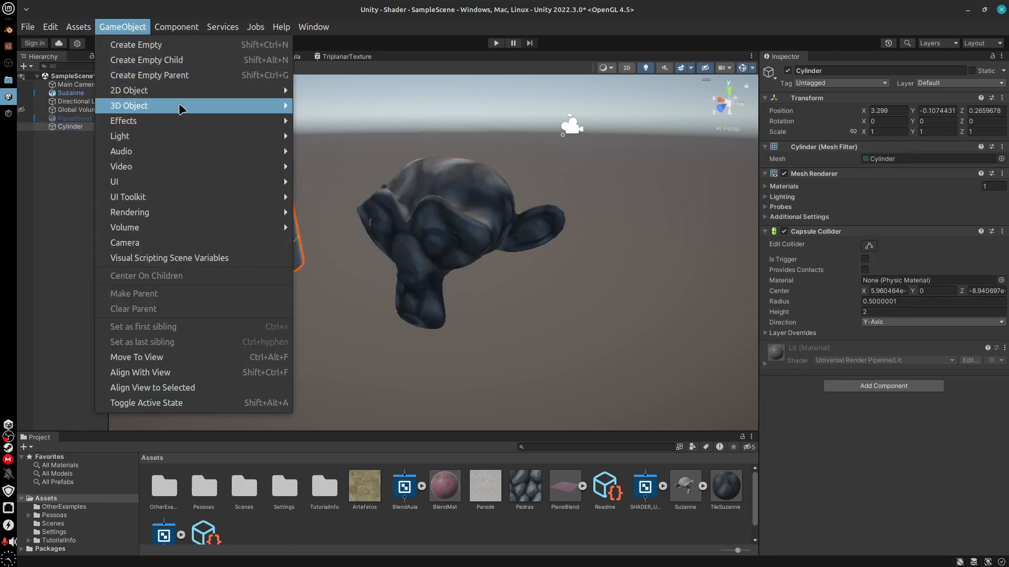
{"action": "mouse_move", "coordinate": [181, 106]}
{"action": "left_click", "coordinate": [321, 136]}
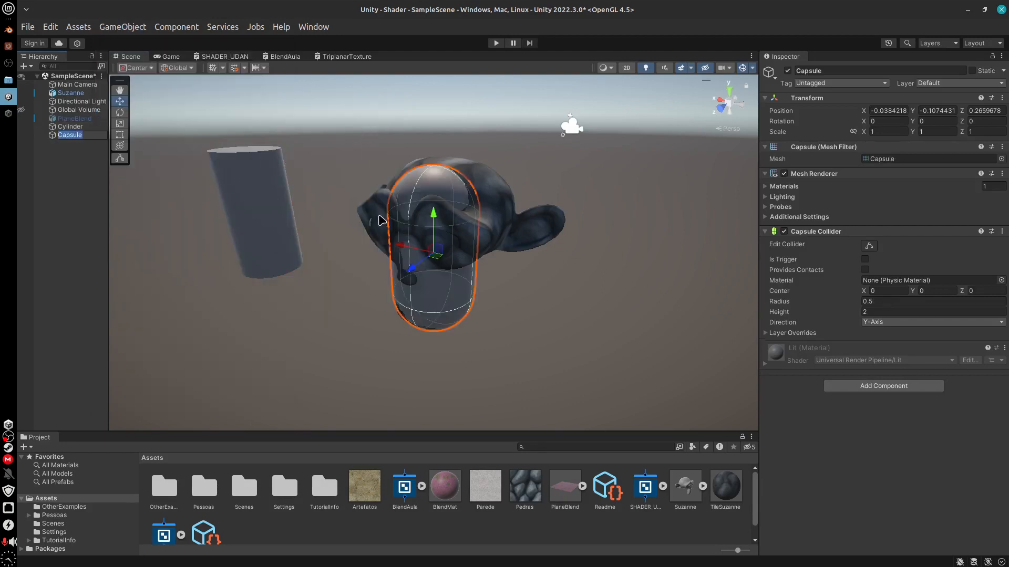
{"action": "left_click_drag", "start_coordinate": [423, 263], "coordinate": [592, 290]}
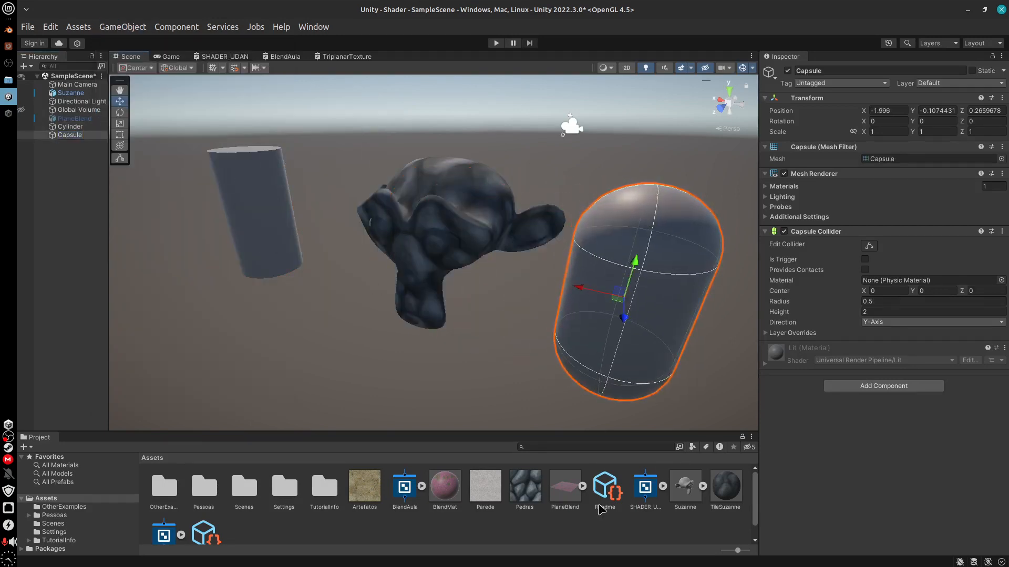
Apply the TileSuzanne material to the capsule and the cylinder, and inspect the rock texture from several angles
{"action": "left_click_drag", "start_coordinate": [740, 503], "coordinate": [660, 318]}
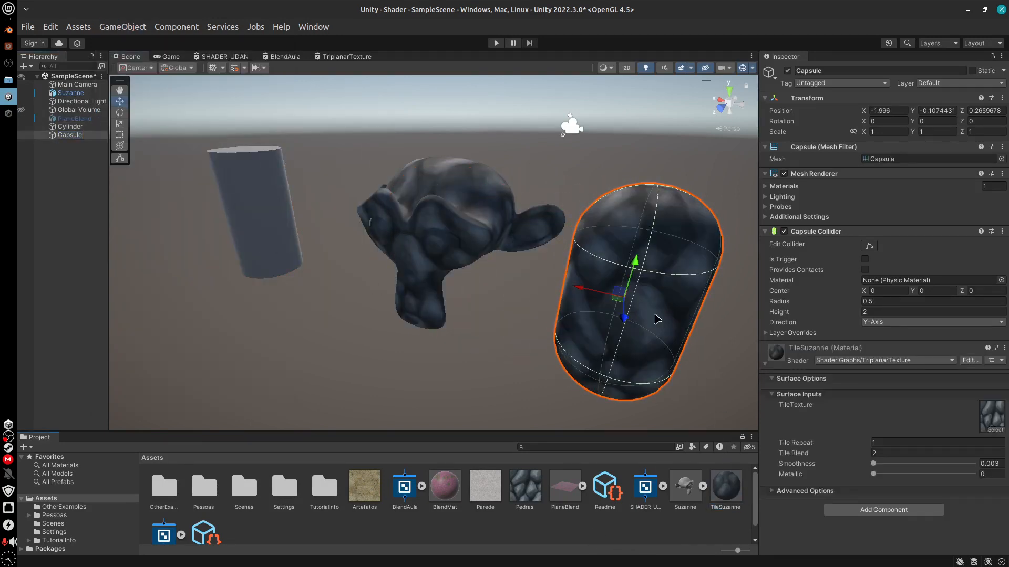
{"action": "left_click_drag", "start_coordinate": [726, 489], "coordinate": [241, 216]}
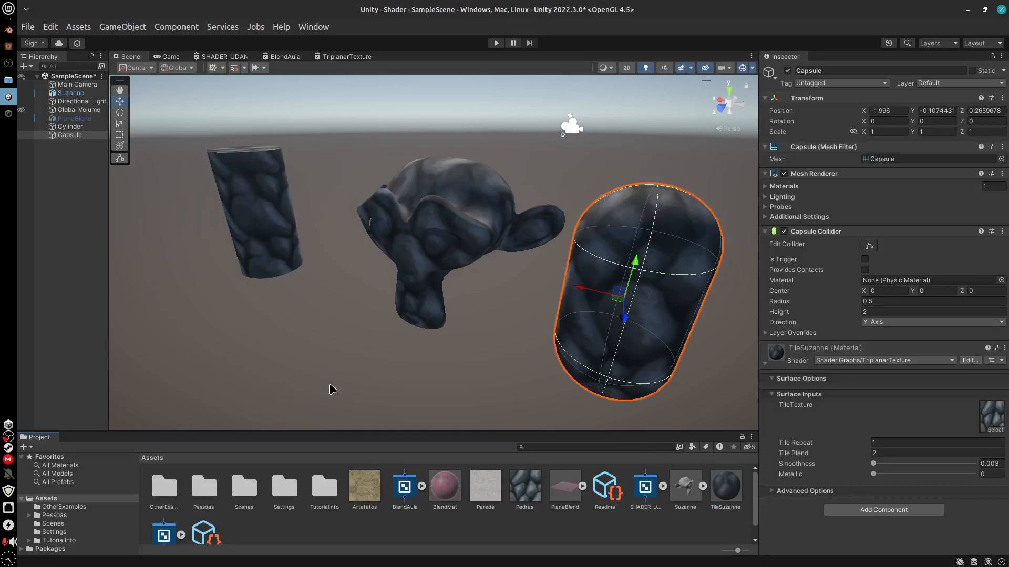
{"action": "left_click_drag", "start_coordinate": [295, 282], "coordinate": [596, 304], "text": "alt"}
{"action": "middle_click_drag", "start_coordinate": [704, 280], "coordinate": [580, 285]}
{"action": "left_click_drag", "start_coordinate": [580, 285], "coordinate": [578, 345], "text": "alt"}
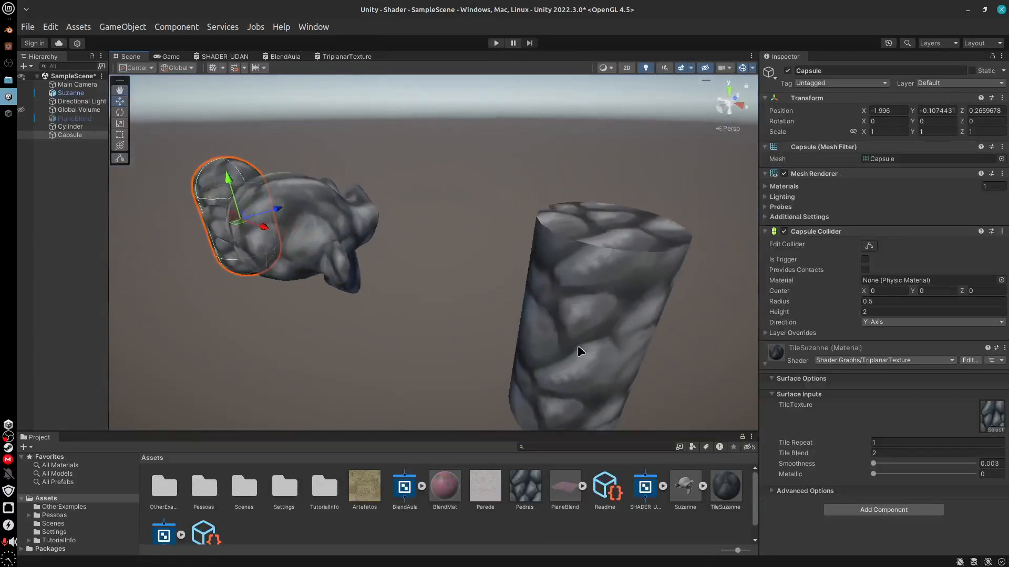
Try a Tile Blend of 0 on the cylinder's TileSuzanne material, set it to 1, and inspect the objects from the capsule's side
{"action": "left_click", "coordinate": [541, 362]}
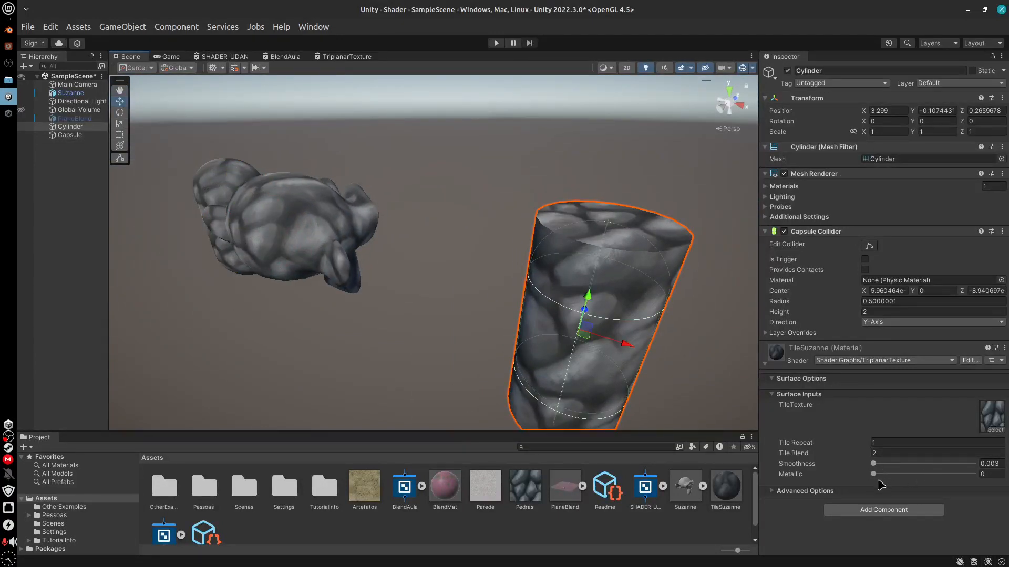
{"action": "left_click", "coordinate": [892, 453]}
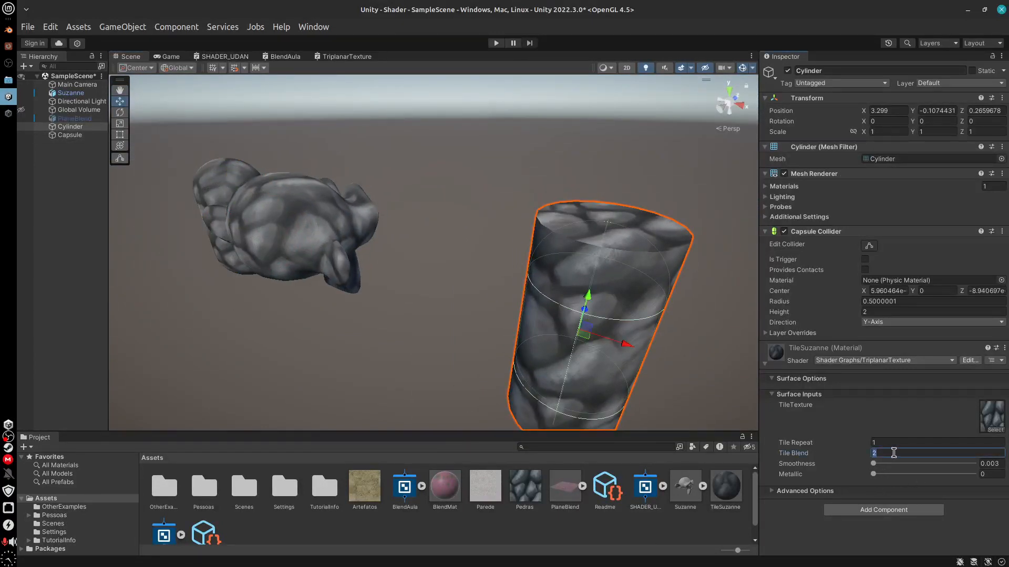
{"action": "type", "text": "1"}
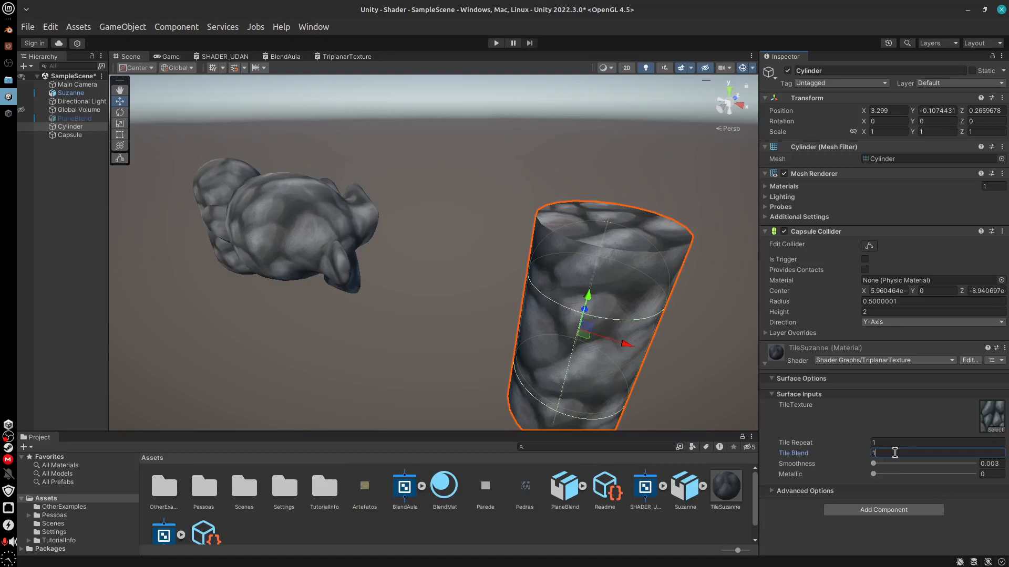
{"action": "key", "text": "BackSpace"}
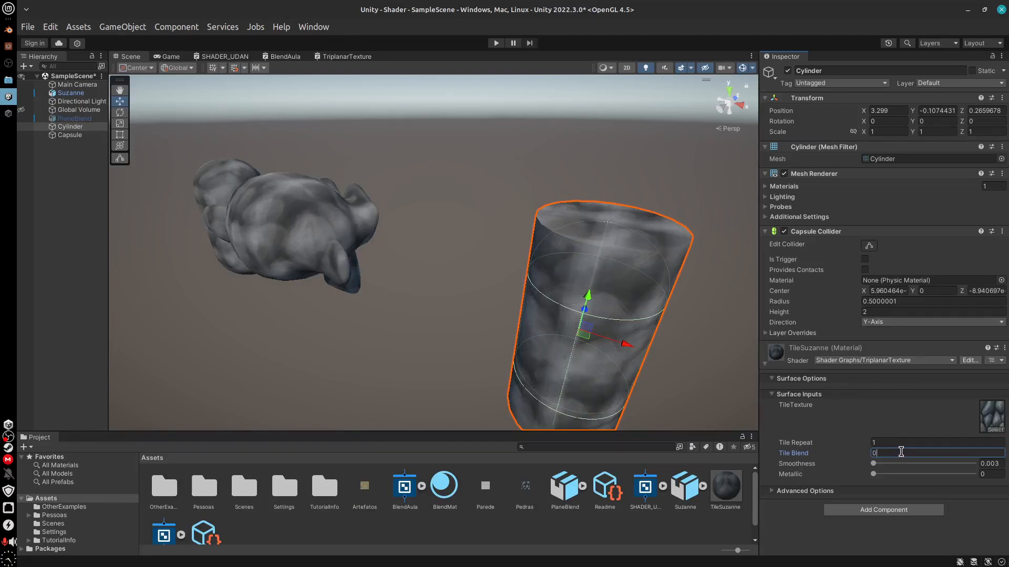
{"action": "type", "text": "1"}
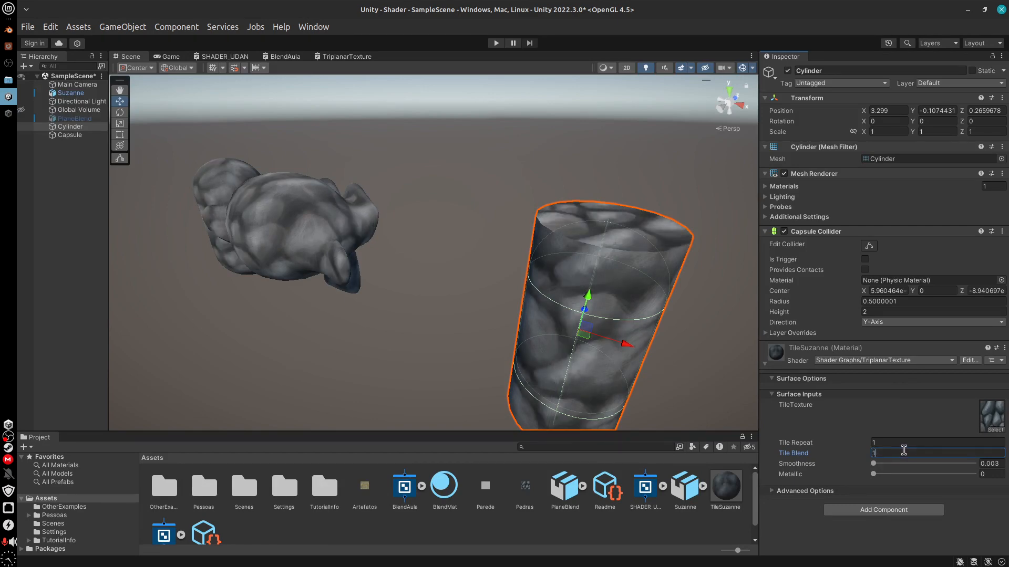
{"action": "left_click_drag", "start_coordinate": [604, 372], "coordinate": [562, 336], "text": "alt"}
{"action": "scroll", "coordinate": [574, 329], "scroll_direction": "down", "scroll_amount": 6}
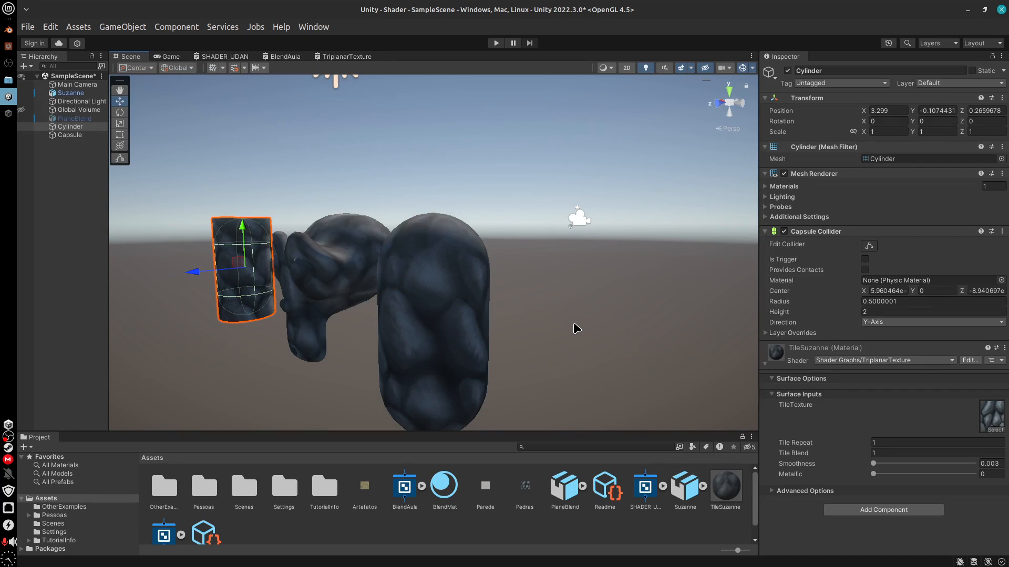
{"action": "right_click", "coordinate": [8, 437]}
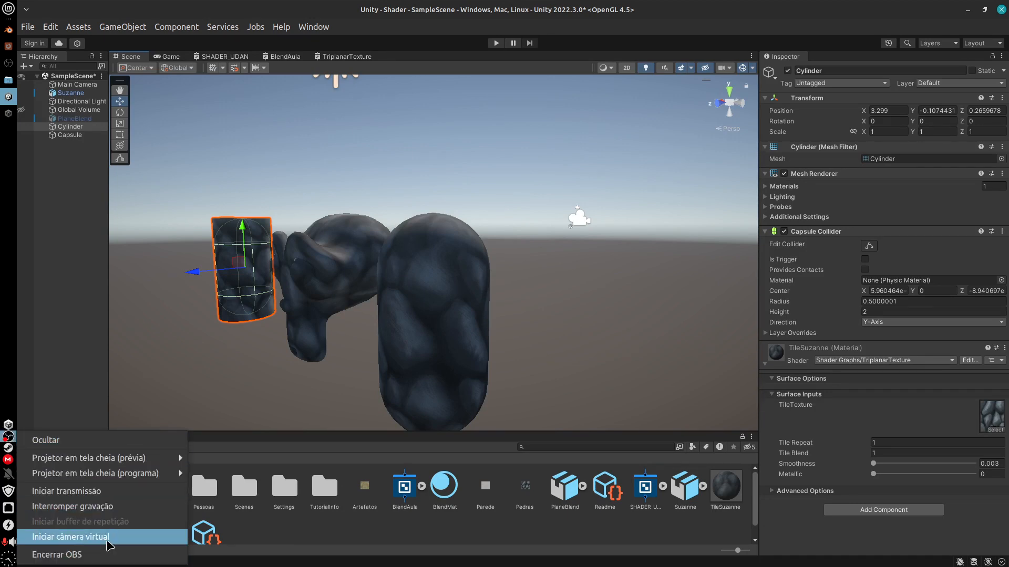